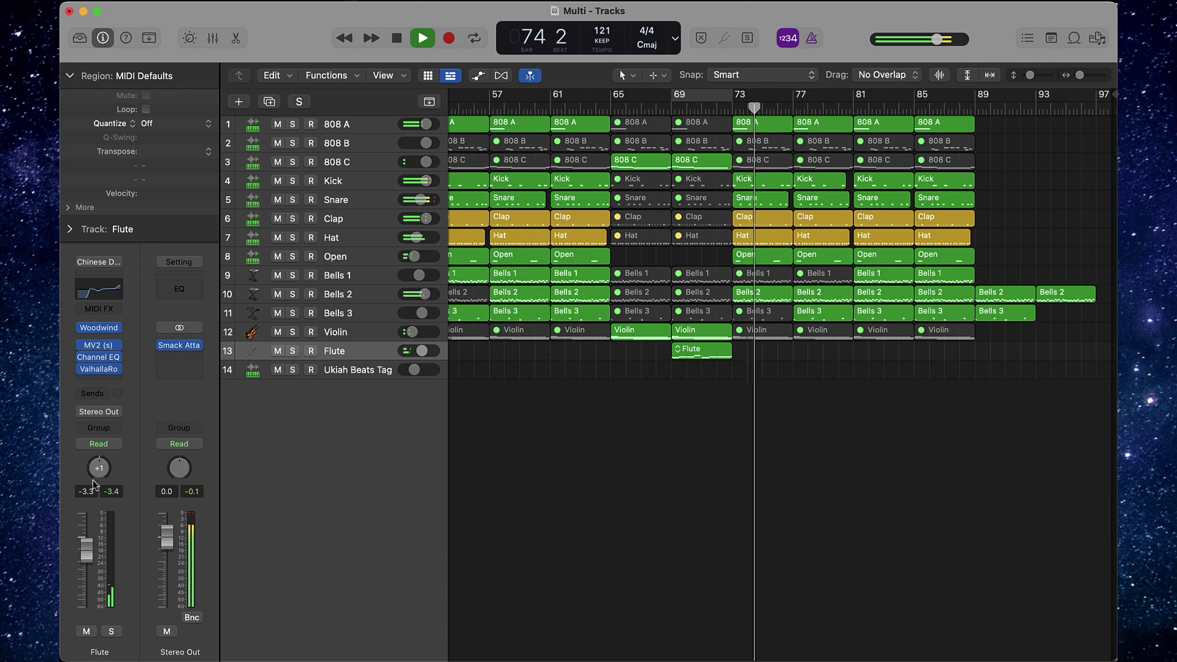
scroll(715, 486, "left", 1)
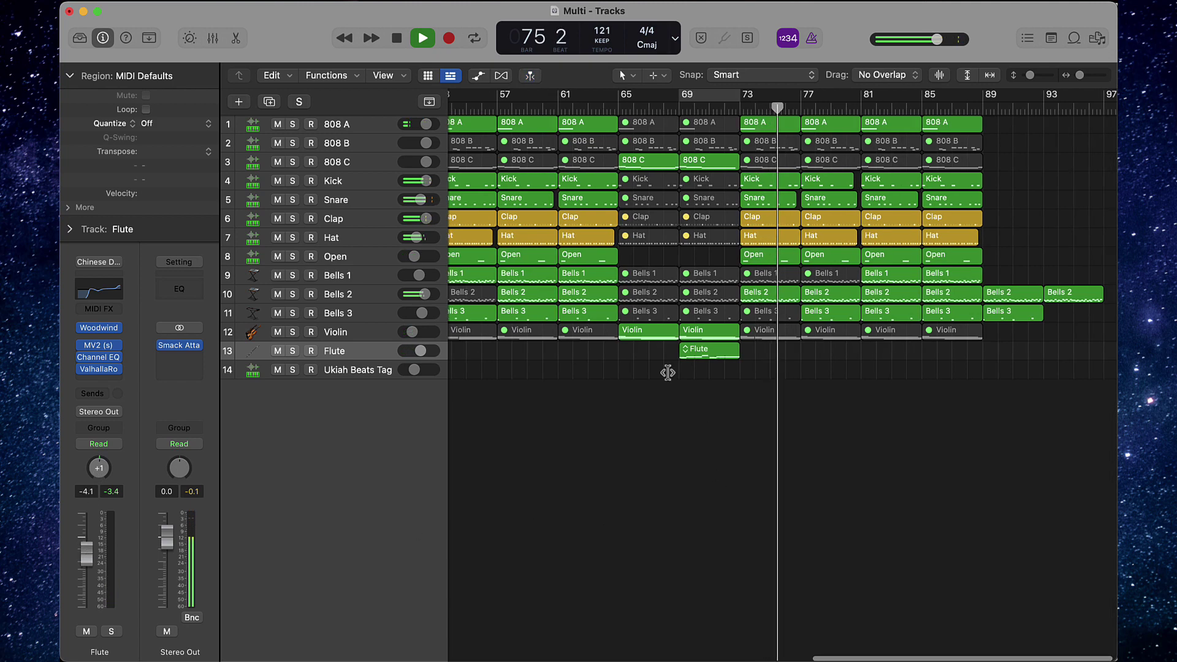
left_click(368, 200)
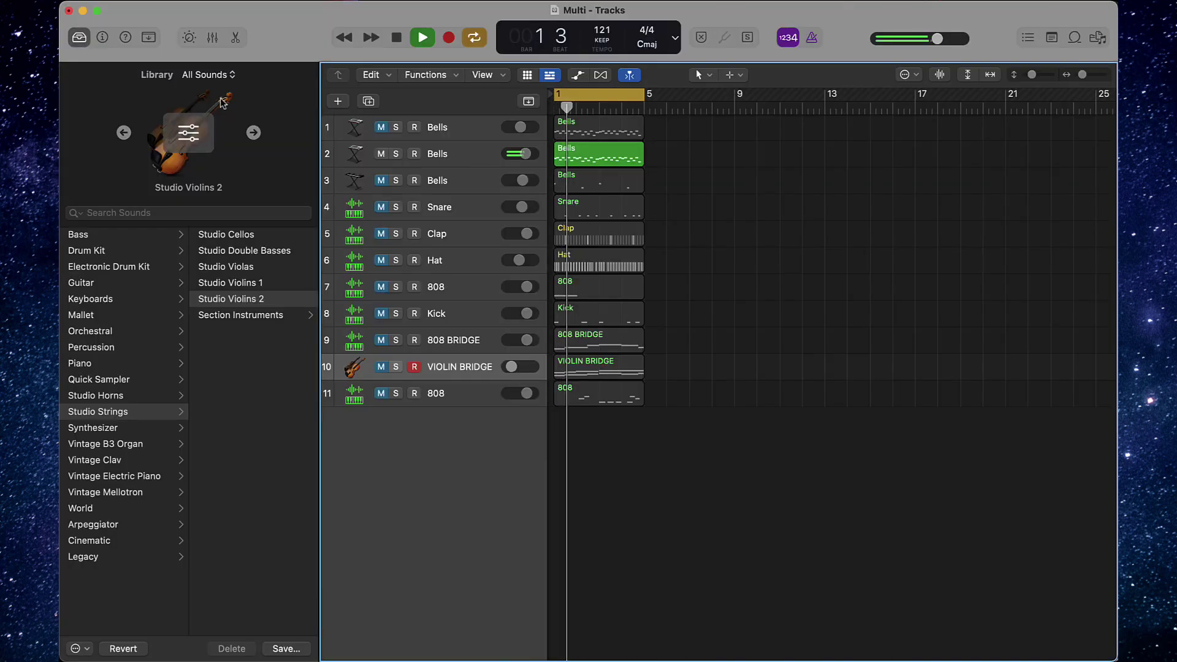
- Hide the sound Library and unmute the first and third Bells, Snare, Clap, Hat, upper 808 and Kick tracks
left_click(79, 39)
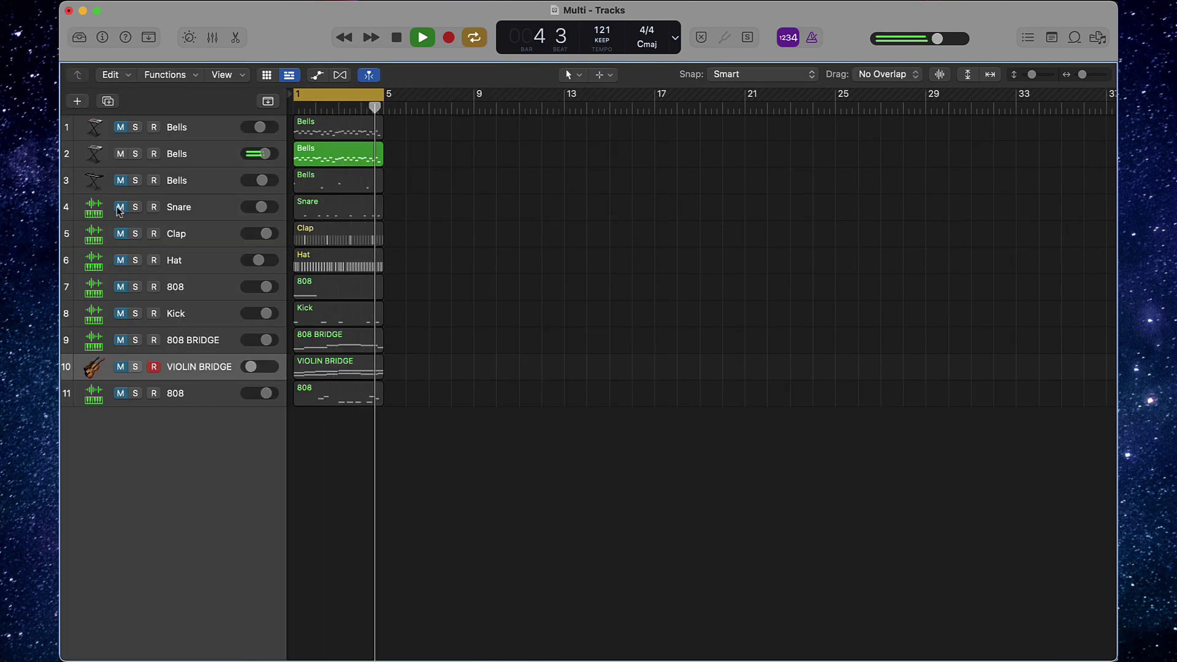
left_click(121, 180)
left_click(119, 235)
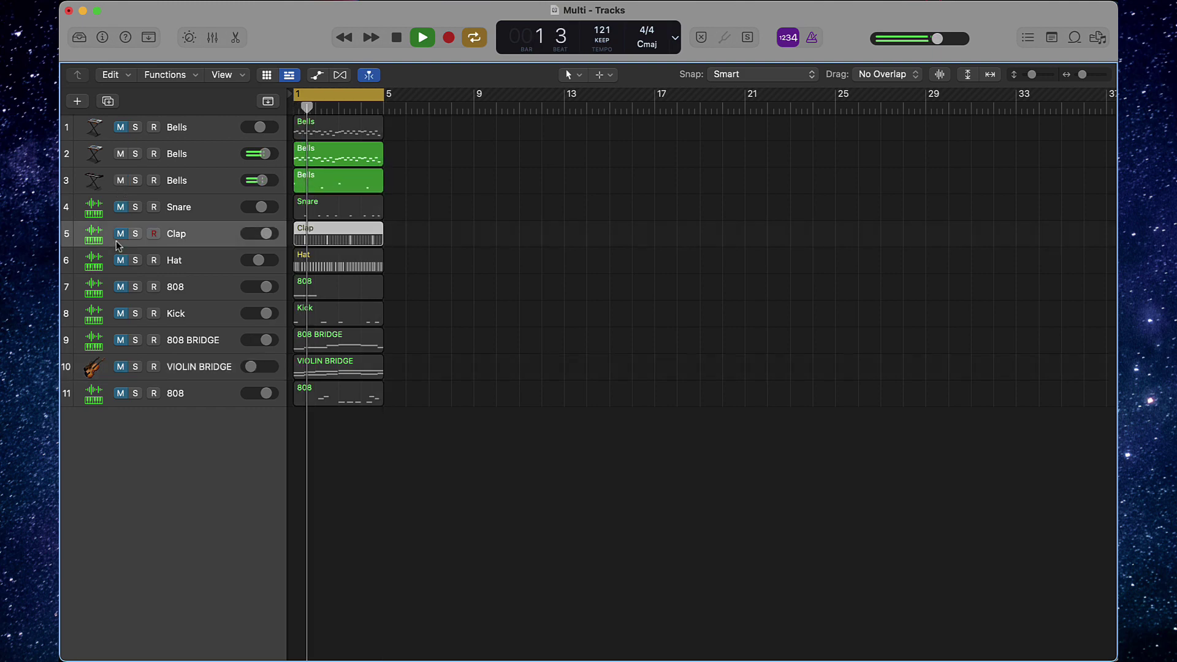
left_click(121, 260)
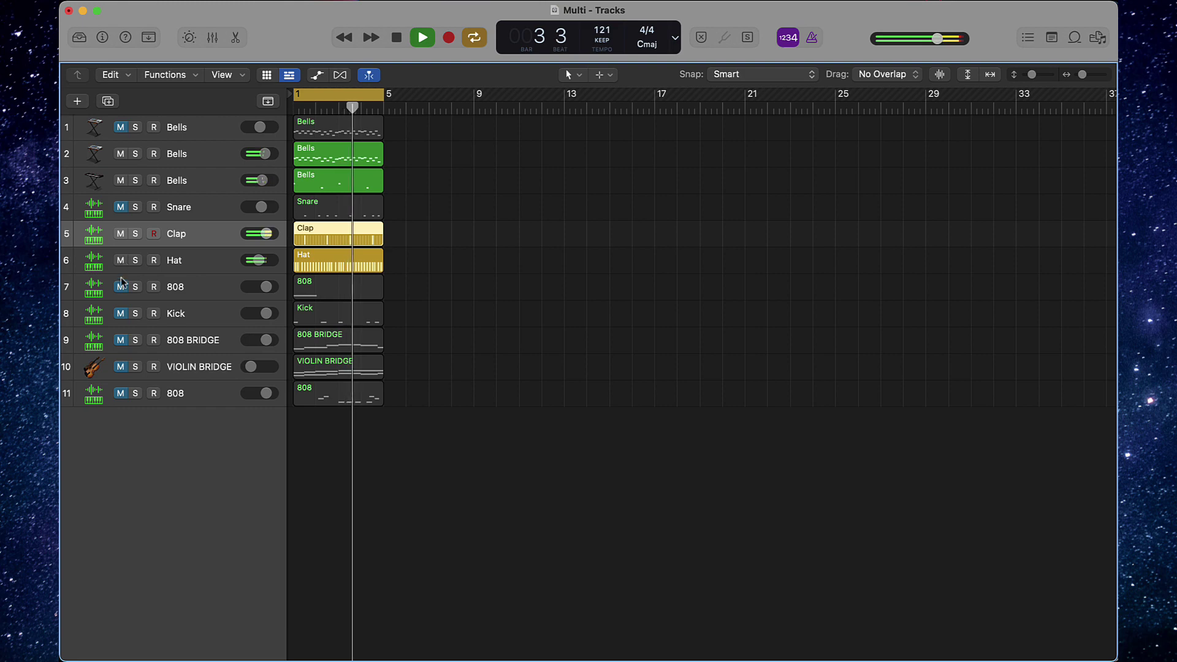
left_click(121, 287)
left_click(122, 313)
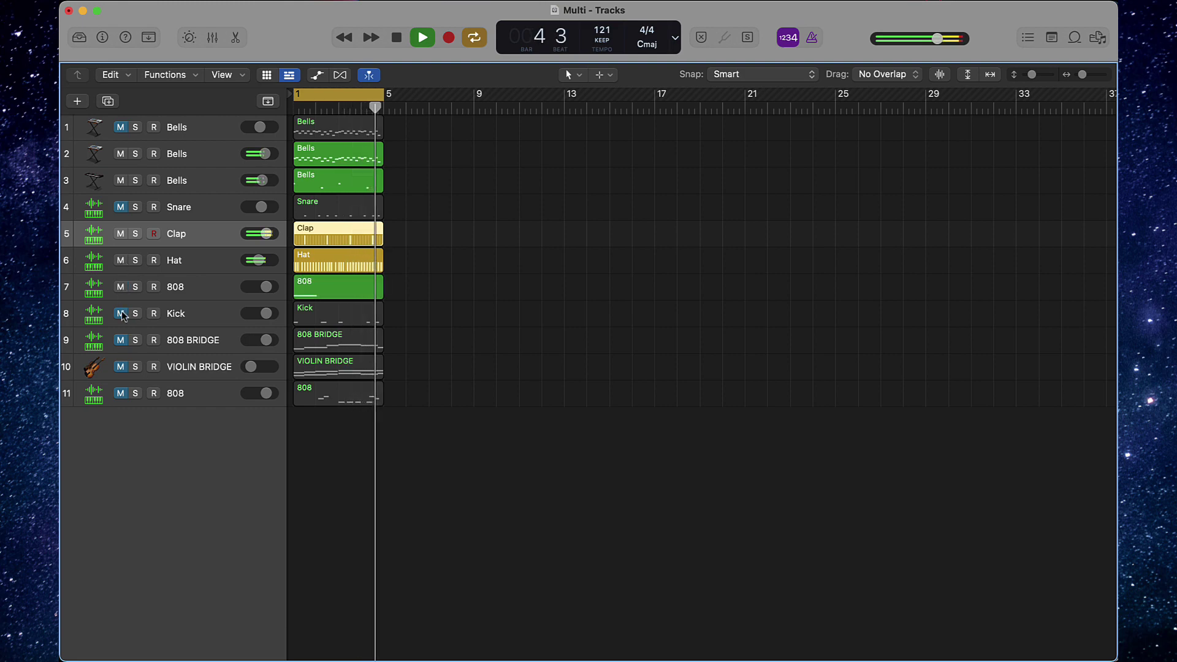
left_click(121, 207)
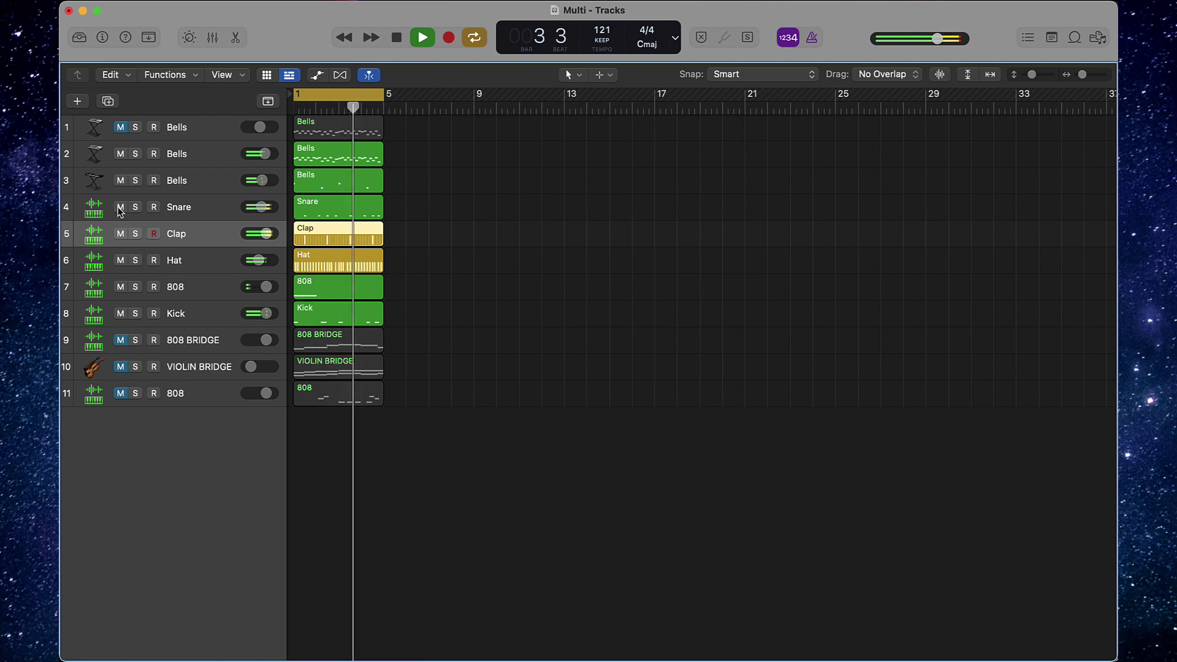
left_click(120, 127)
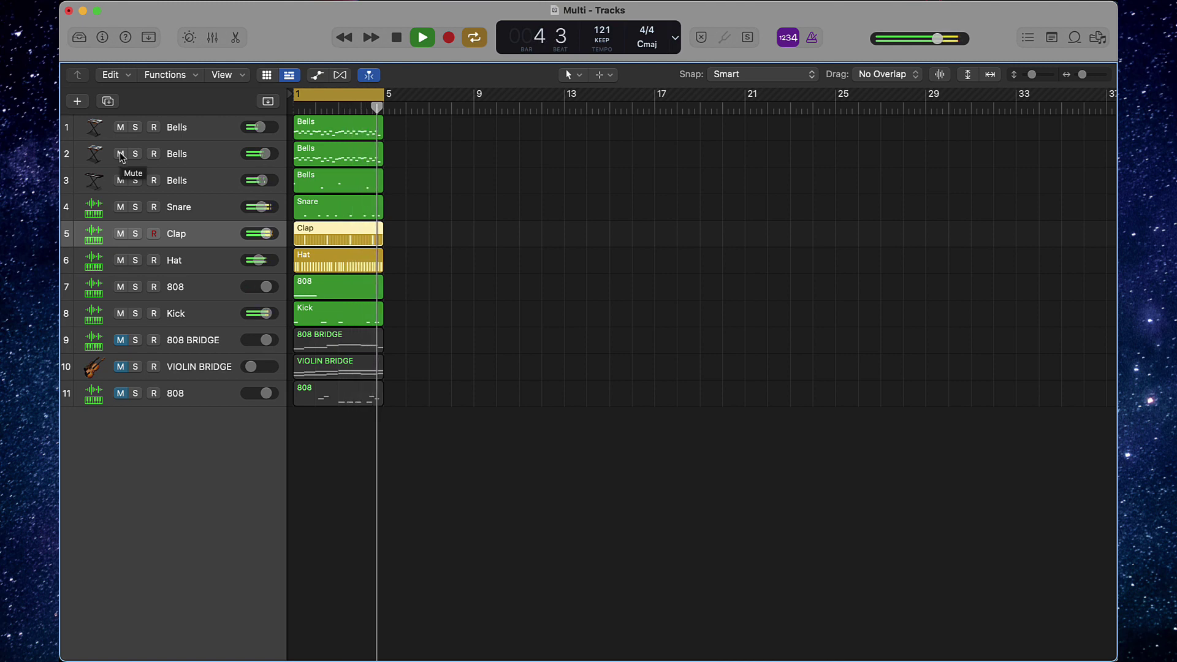
- Mute the second and third Bells tracks and the Snare track during playback
left_click(121, 153)
left_click(120, 180)
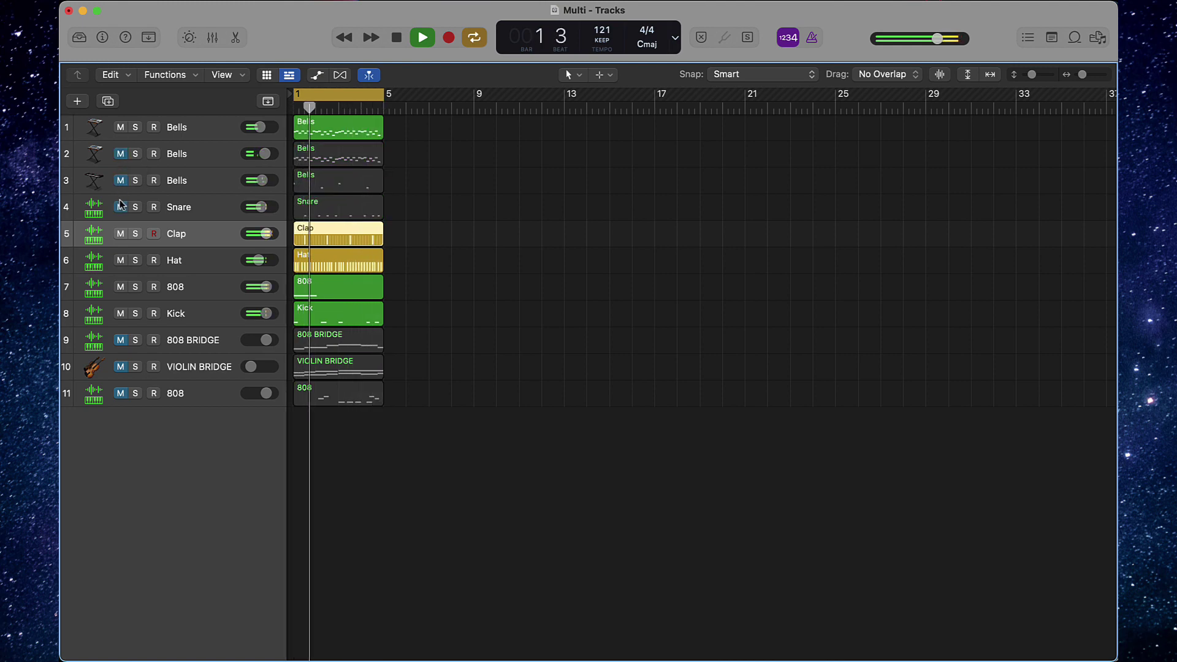
left_click(121, 207)
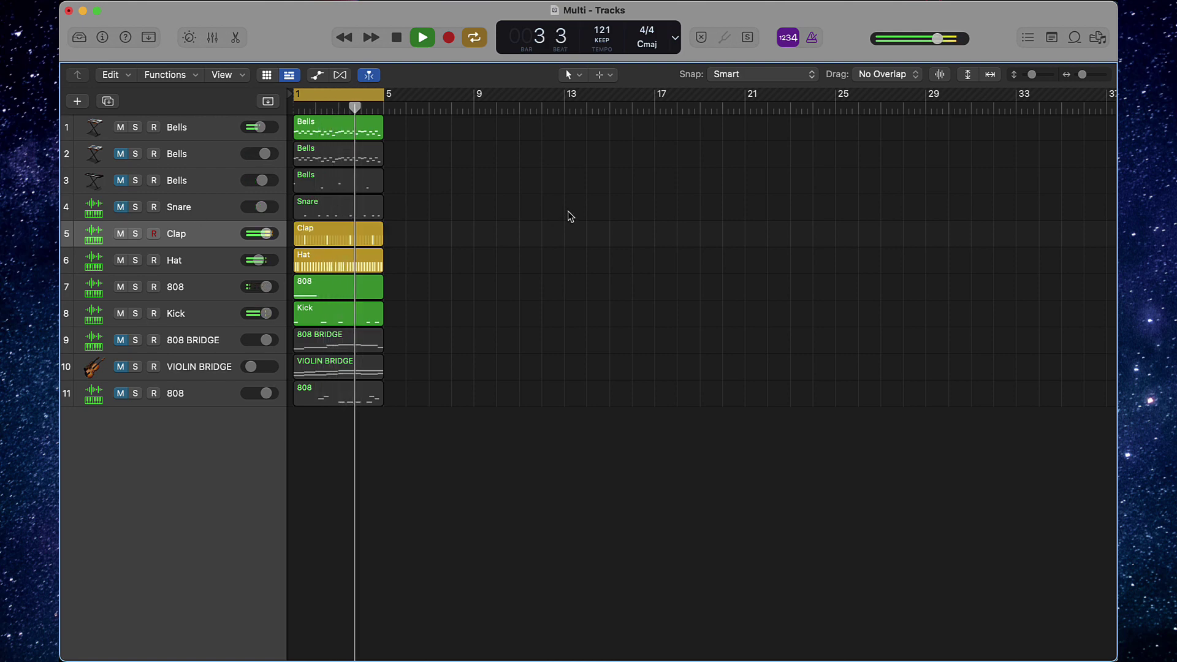
- Unmute the Snare and the second and third Bells tracks, and mute the first Bells track
left_click(120, 207)
left_click(120, 181)
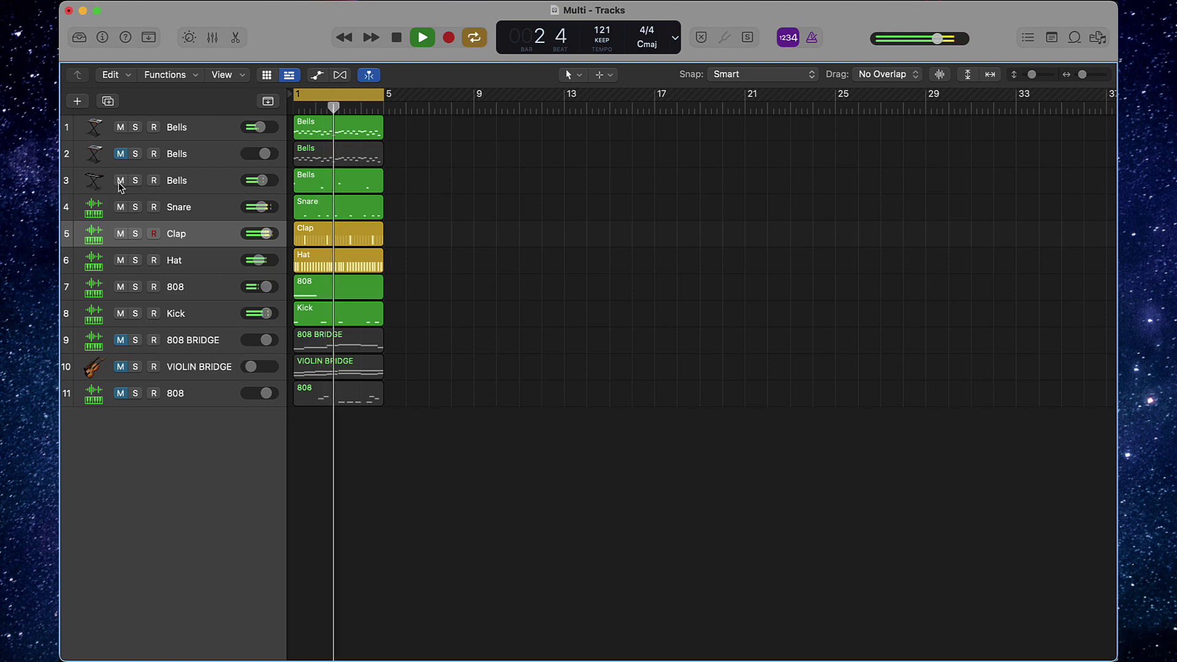
left_click(120, 127)
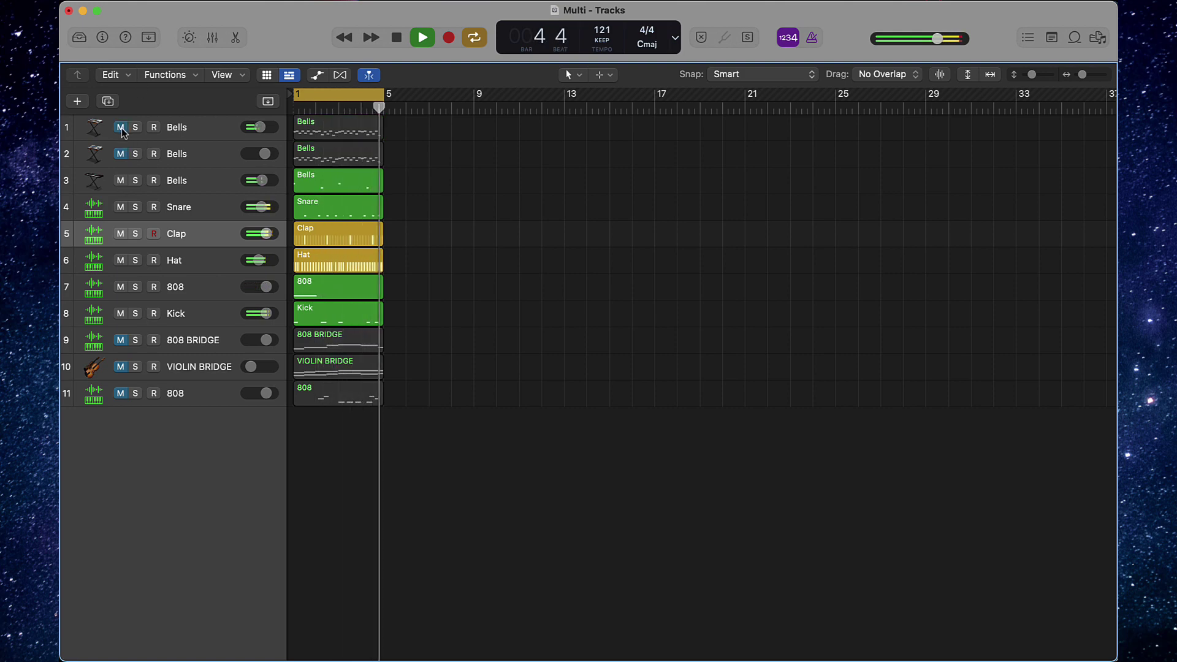
left_click(120, 154)
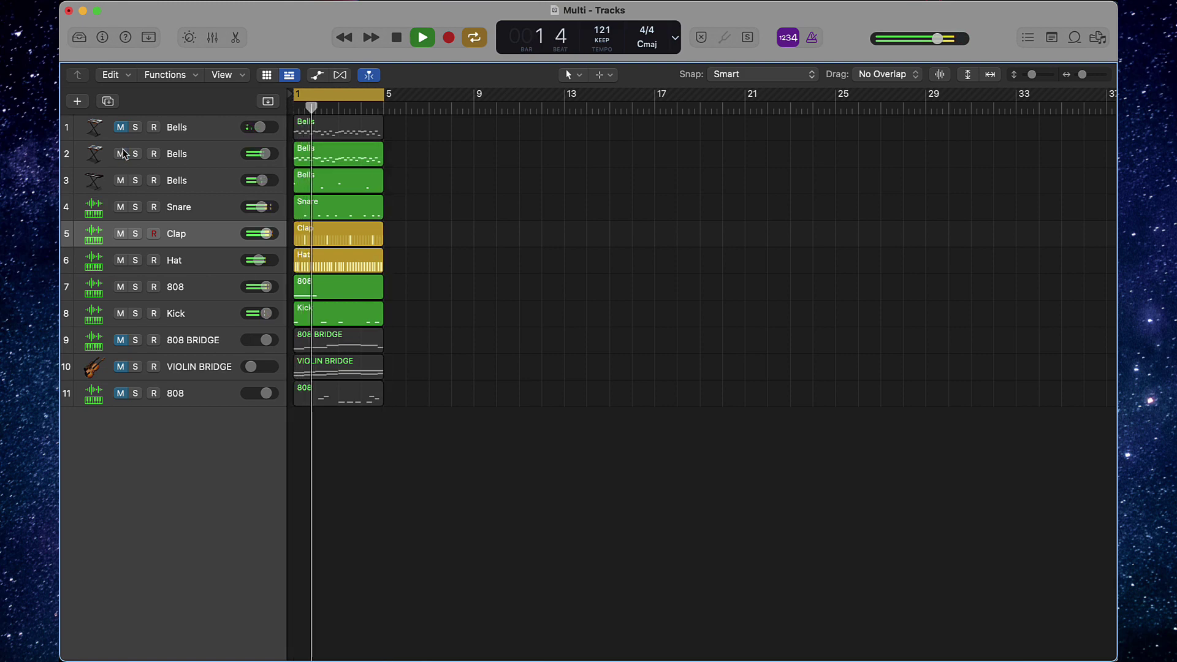
- Stop playback and mute every track except the second Bells track
key("space")
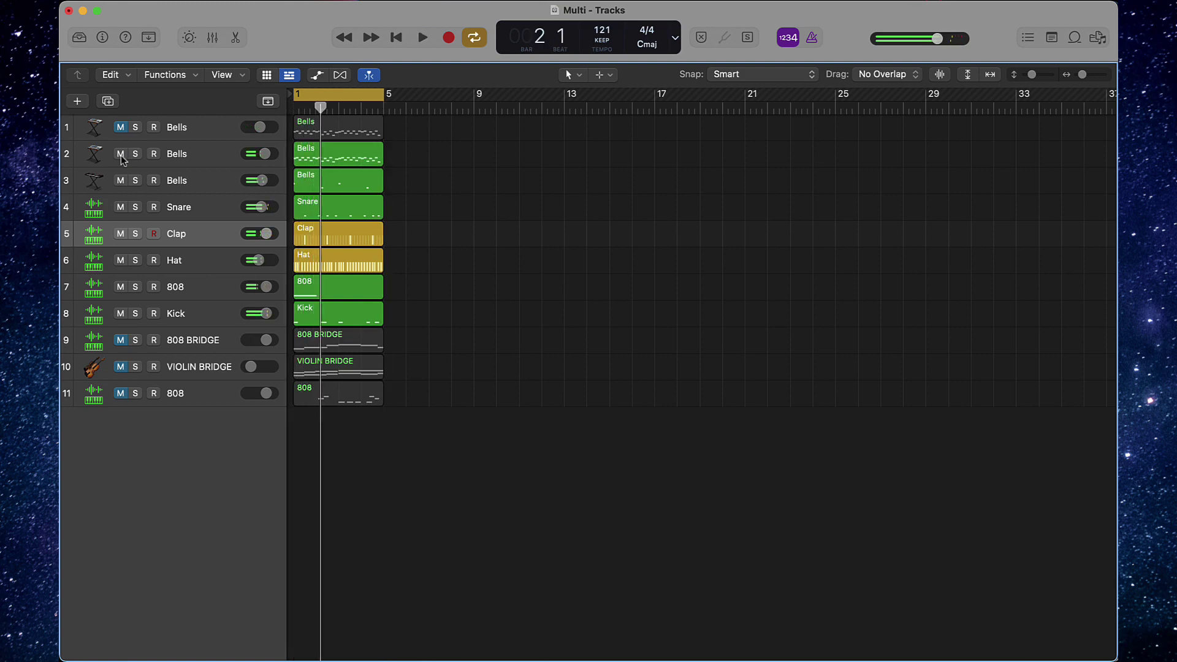
left_click_drag(121, 207, 130, 292)
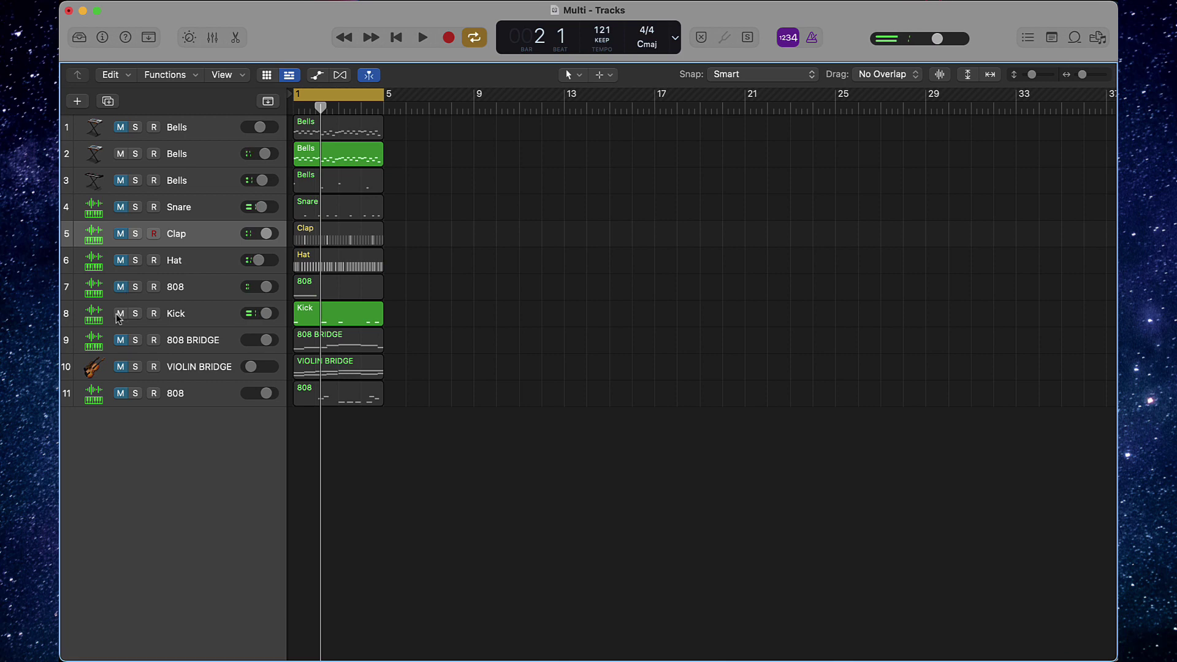
- Select all four-bar regions and repeat them back to back until they extend past bar 37
key("super+a")
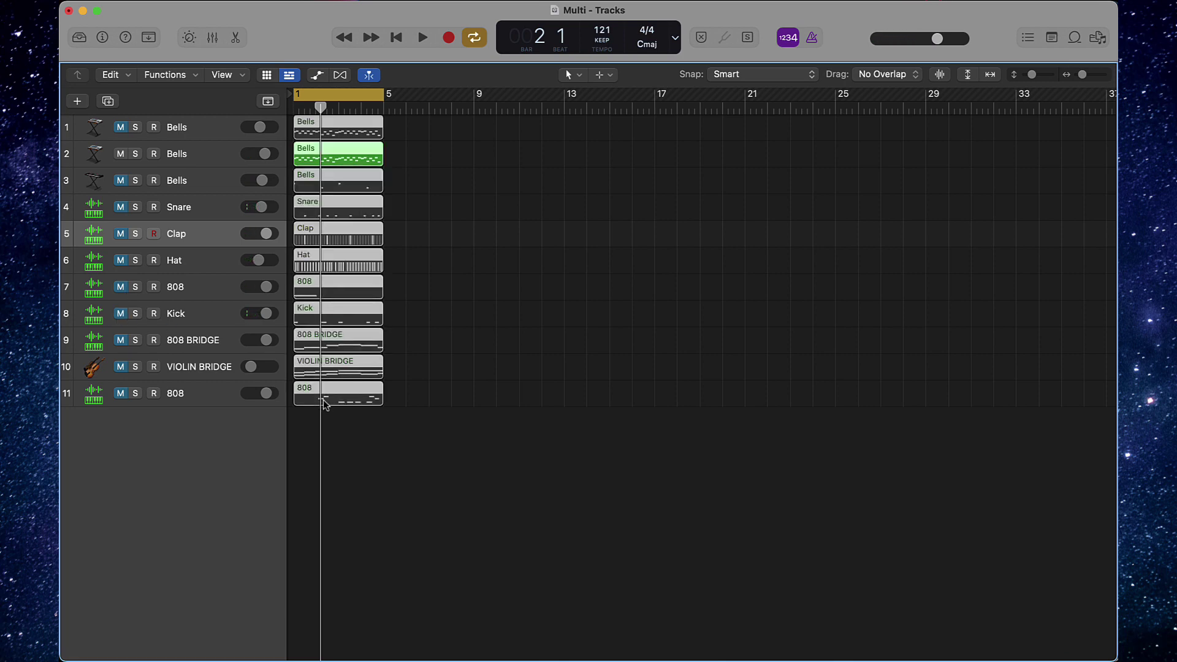
key("super+r")
key("super+r")
key("super+r")
key("super+r")
key("super+r")
key("super+r")
key("super+r")
key("super+r")
key("super+r")
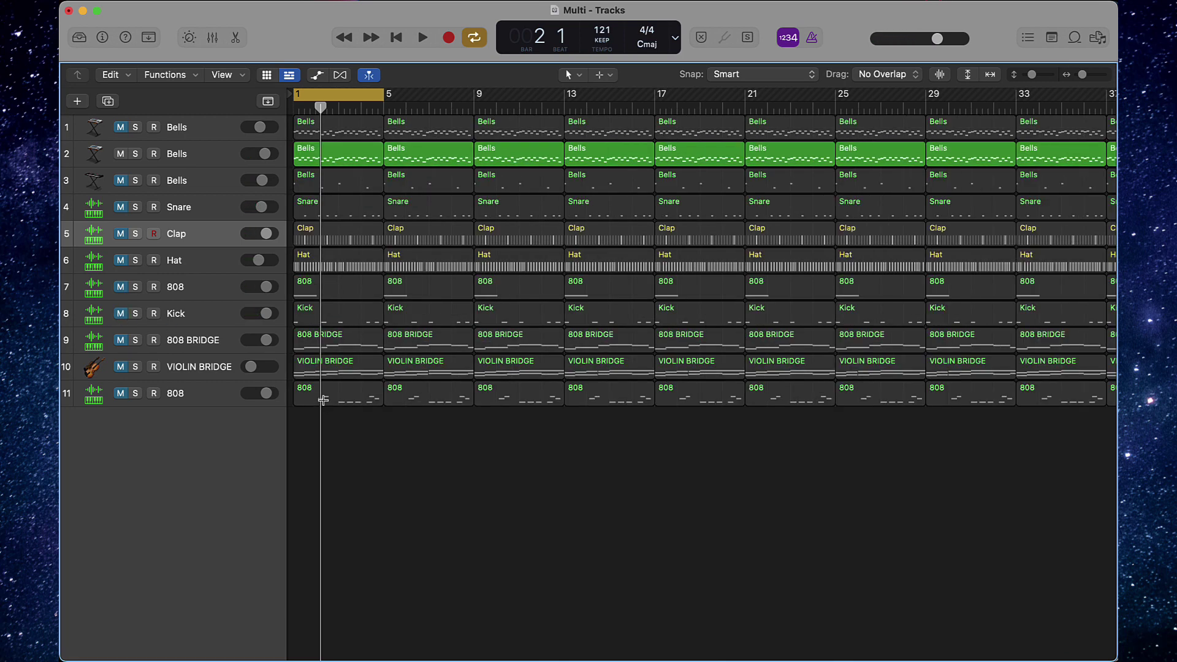
- Turn off cycle mode, play from the beginning and unmute the third Bells track
key("Return")
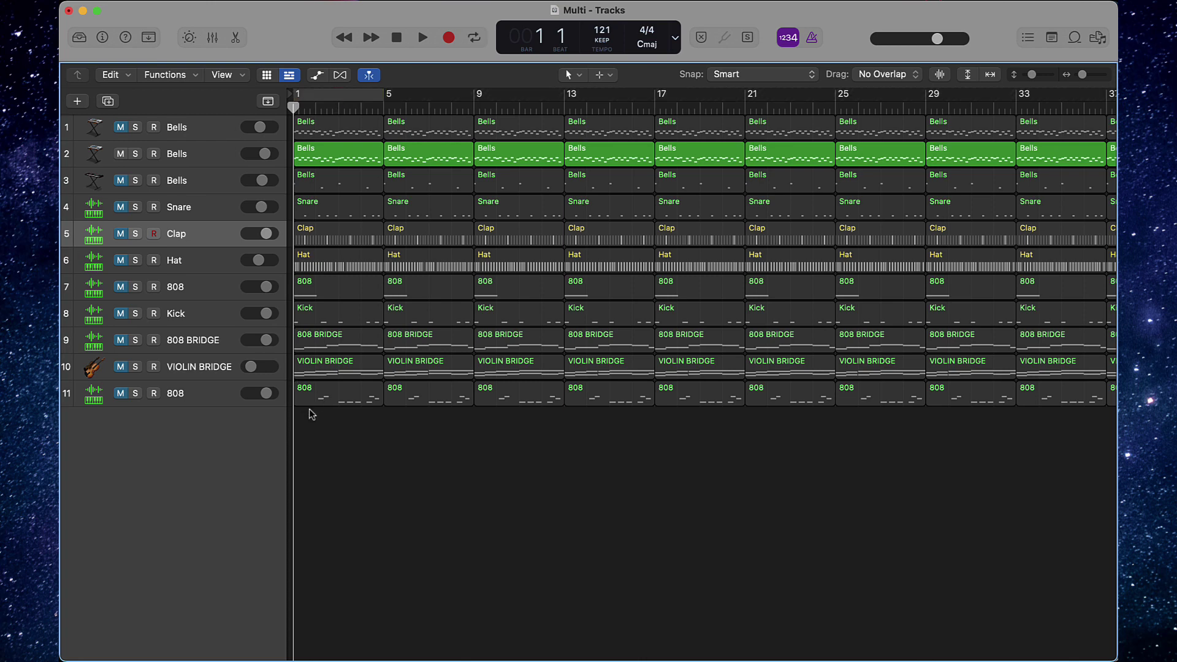
key("space")
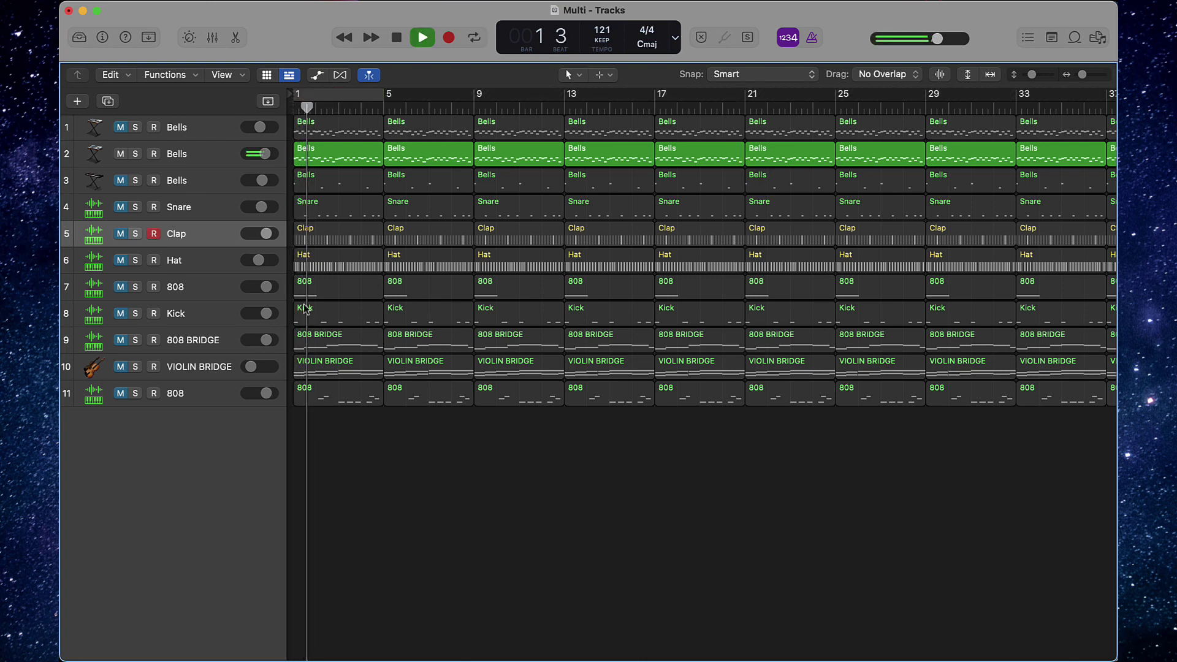
left_click(123, 181)
- Split the third Bells track's first region at bar 3 and mute its first half
key("space")
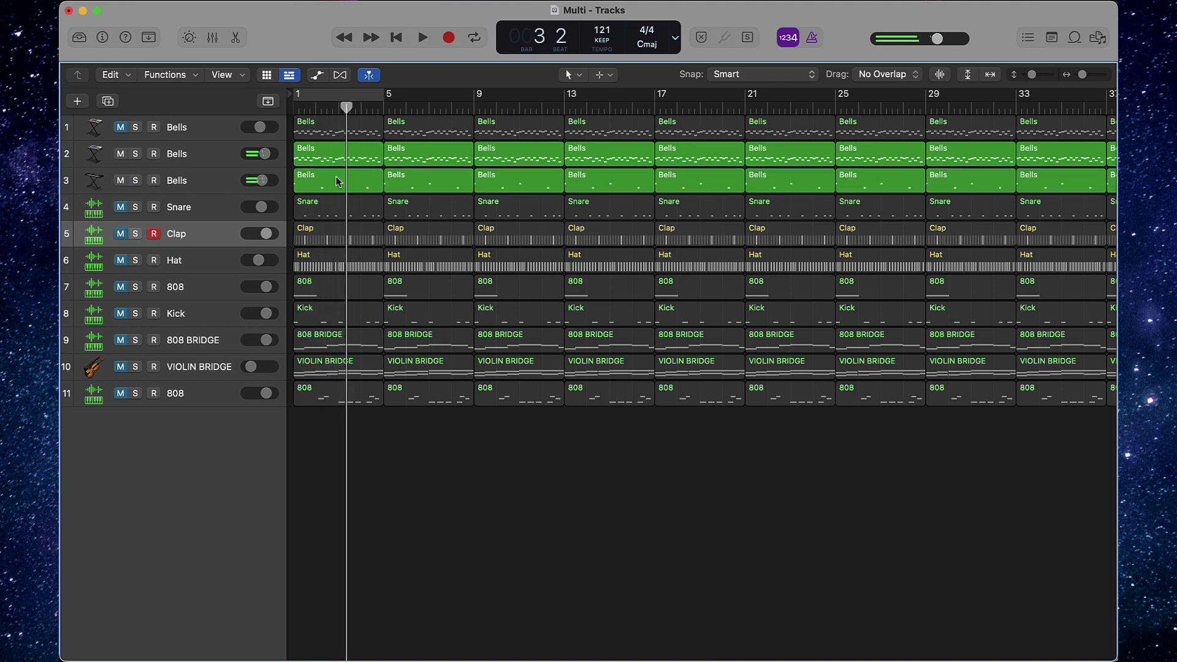
key("comma")
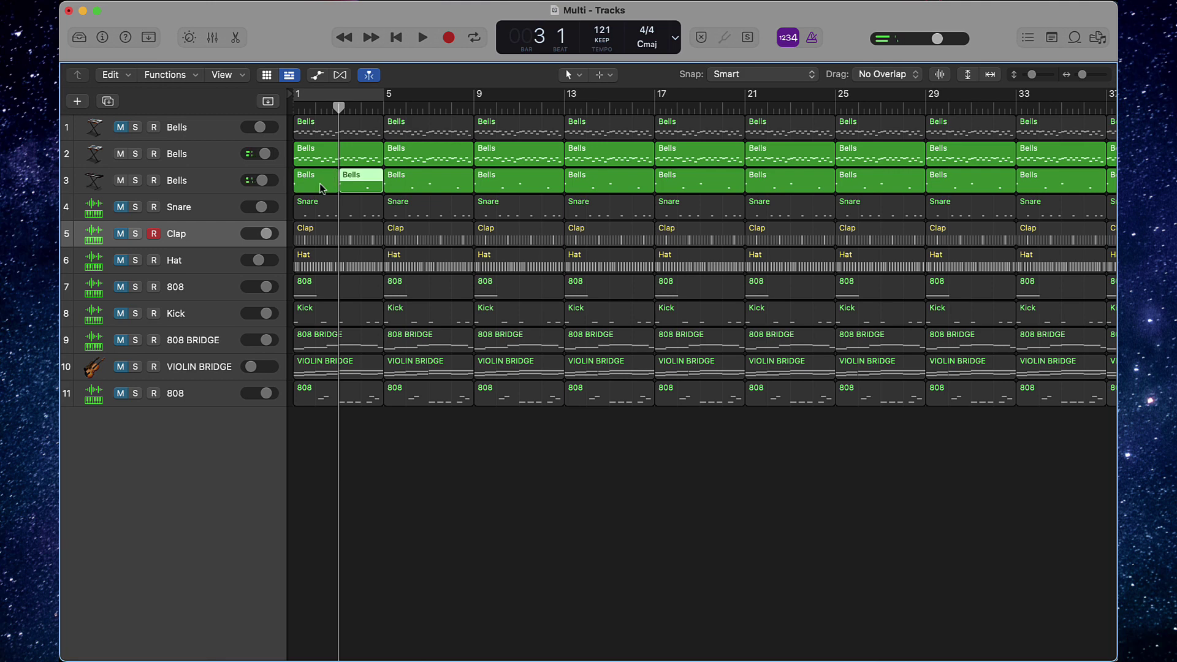
key("m")
- Play from the beginning, mute the first Clap region and unmute the Clap track
key("Return")
key("space")
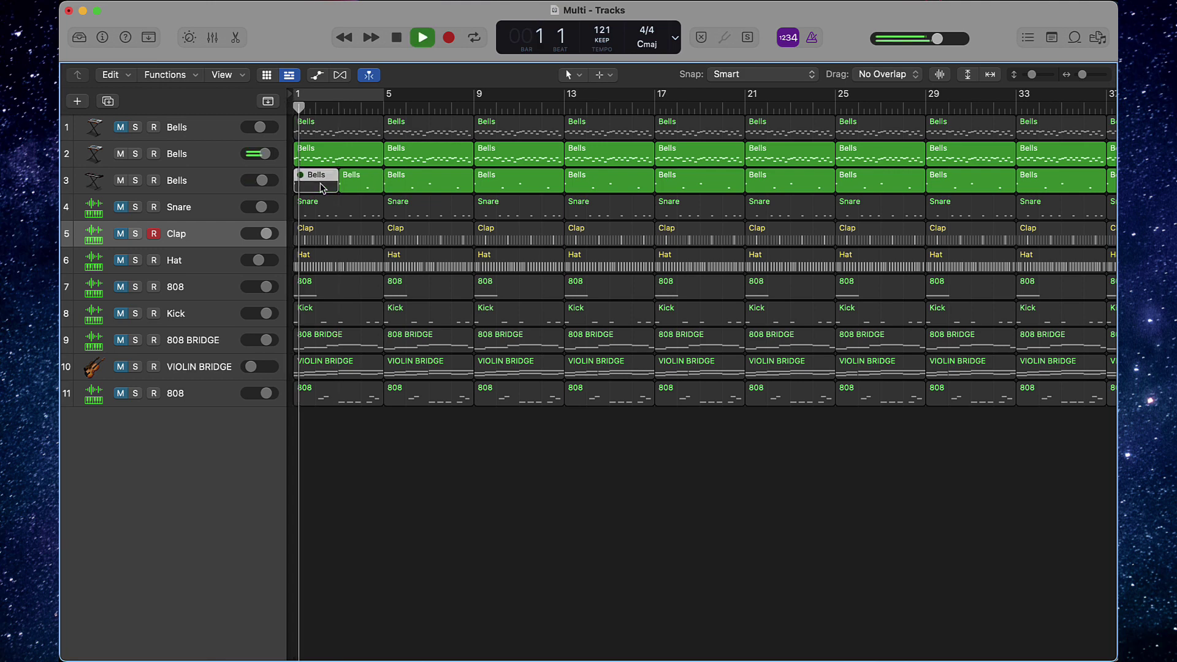
left_click(317, 228)
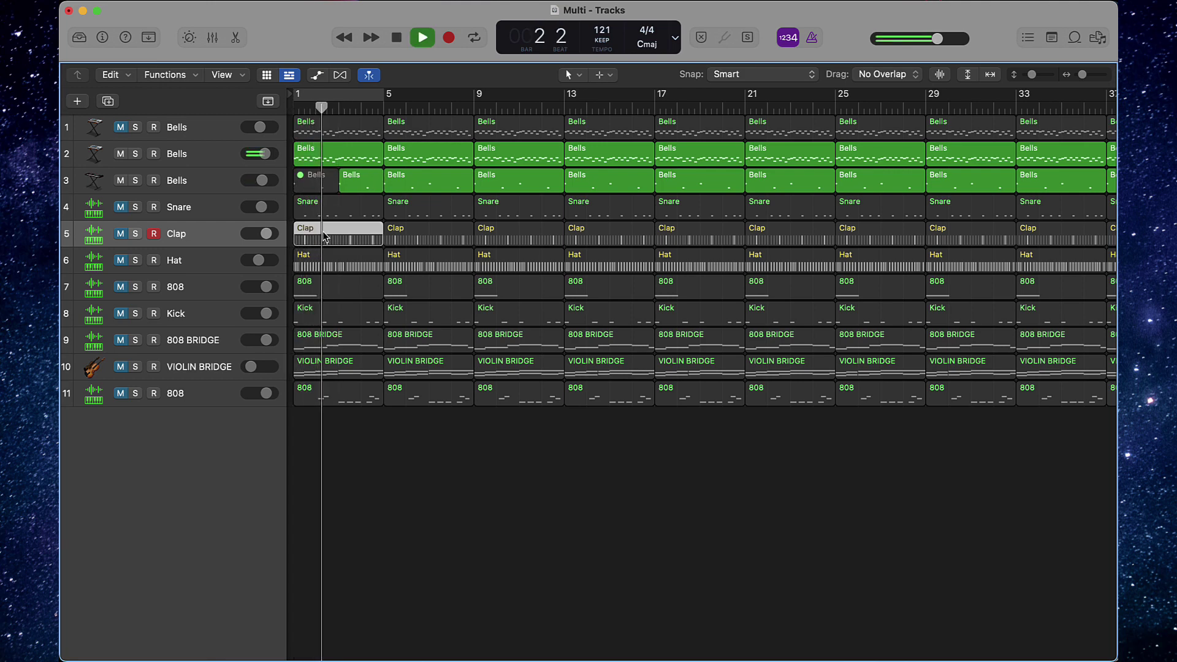
key("m")
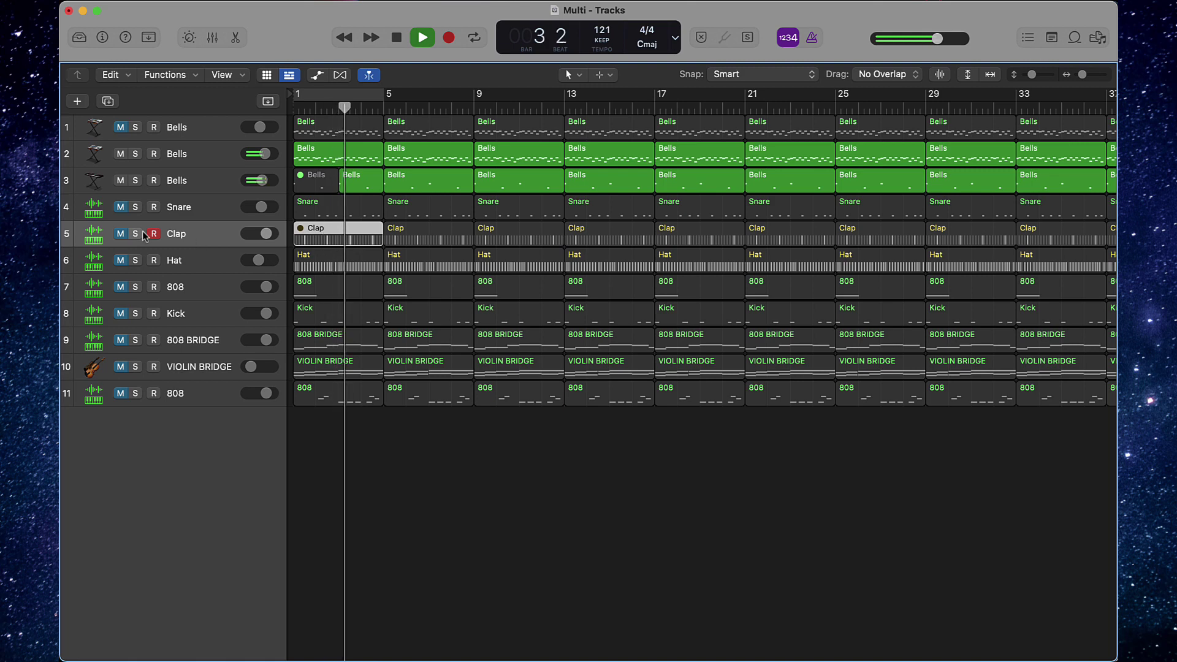
left_click(121, 235)
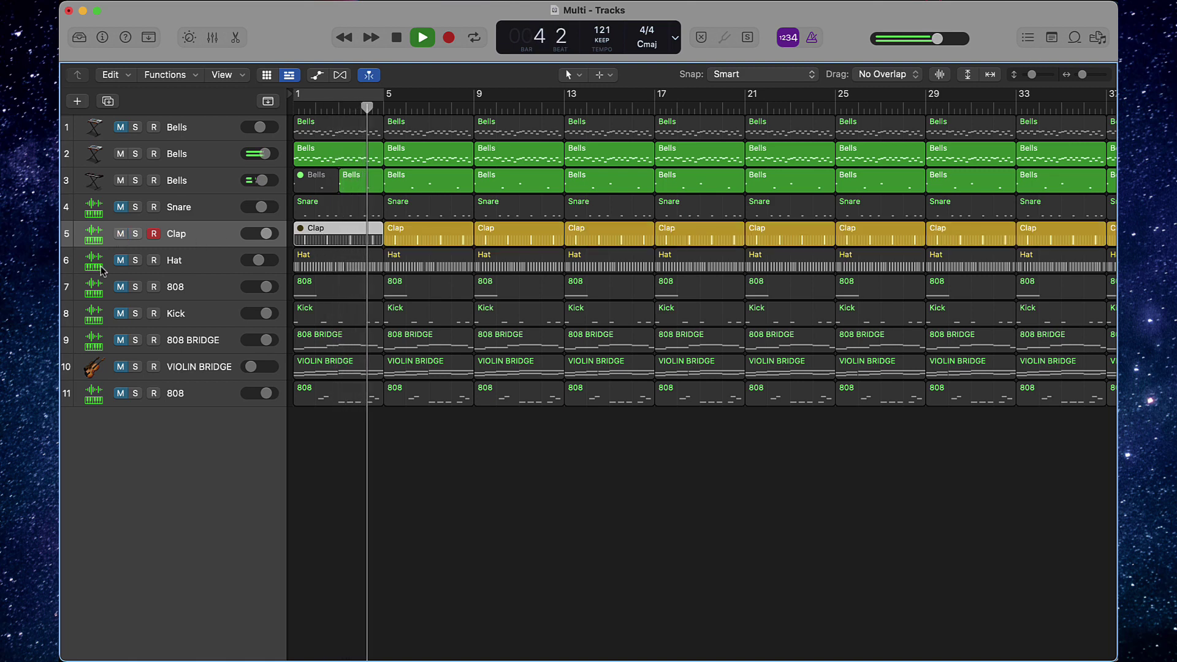
- Unmute the Hat track and mute its first region, covering bars 1 to 4
left_click(121, 262)
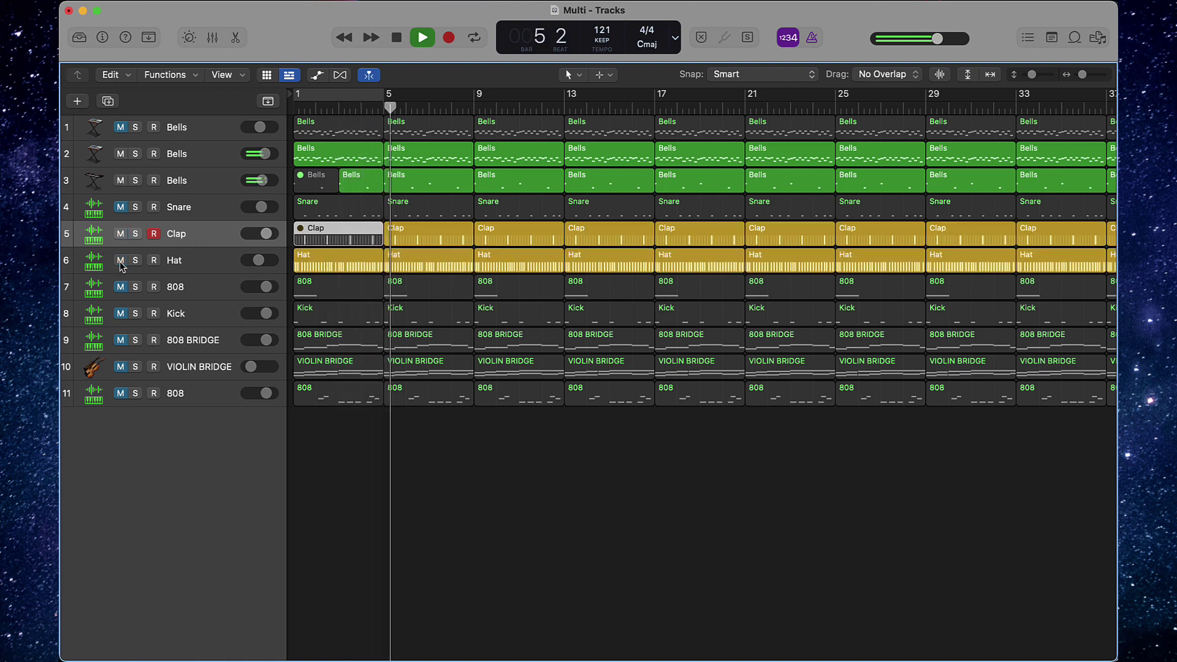
left_click(327, 262)
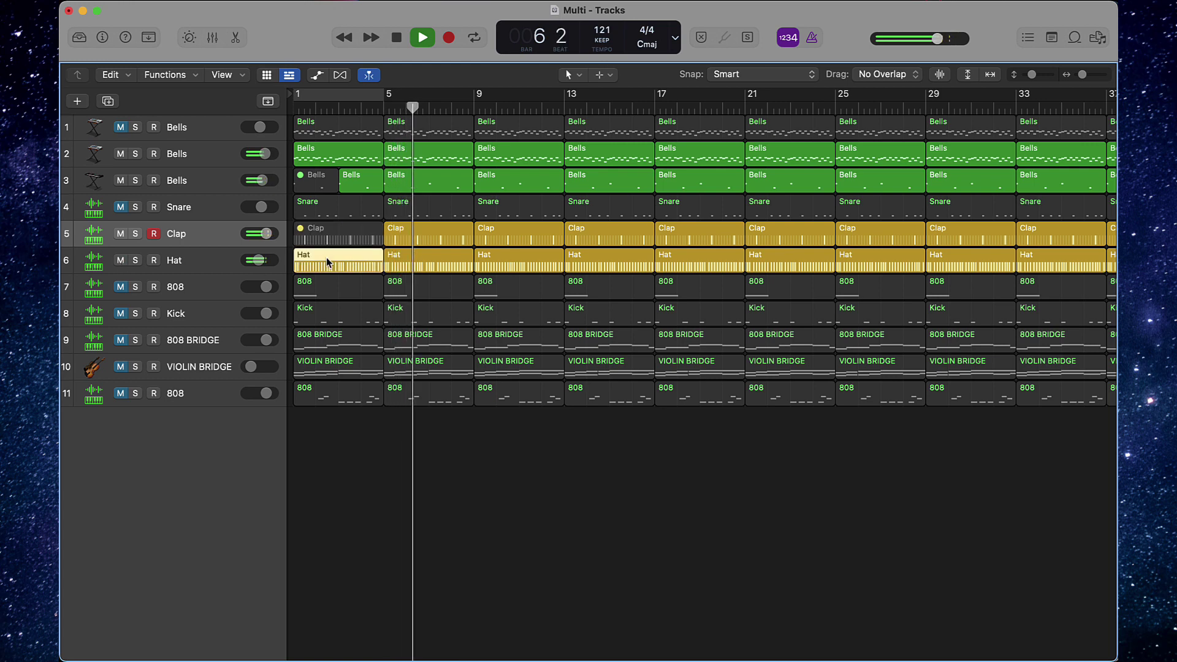
key("ctrl+m")
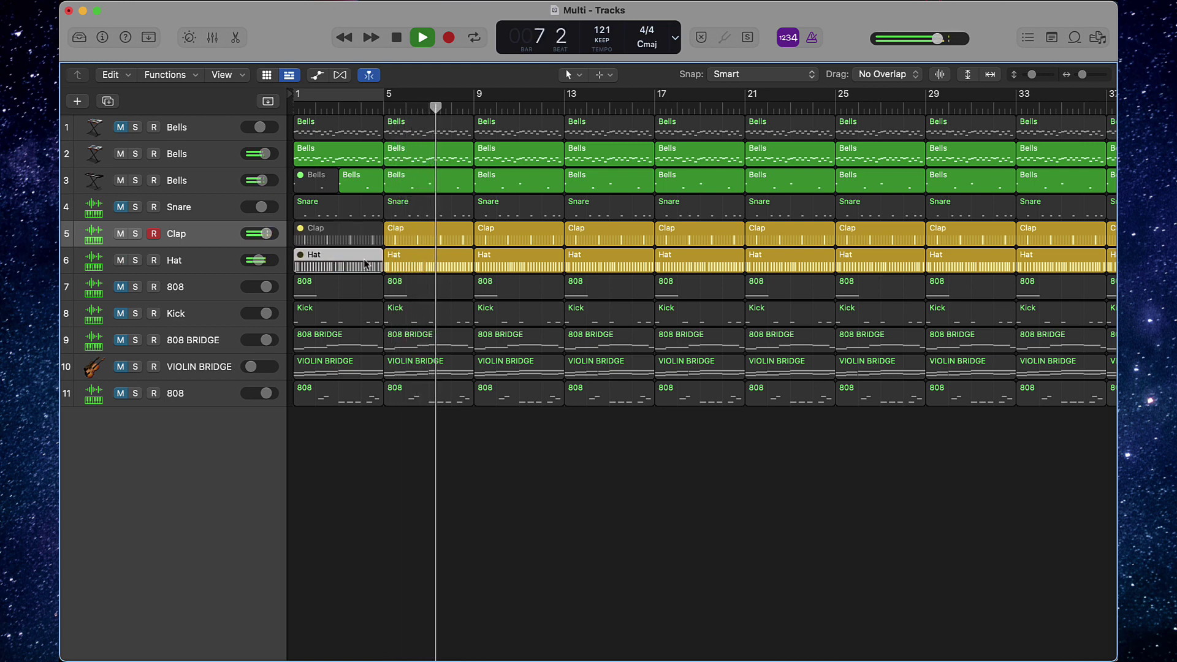
- Split the second Hat region at bar 7 and mute the part from bar 5 to 7
key("space")
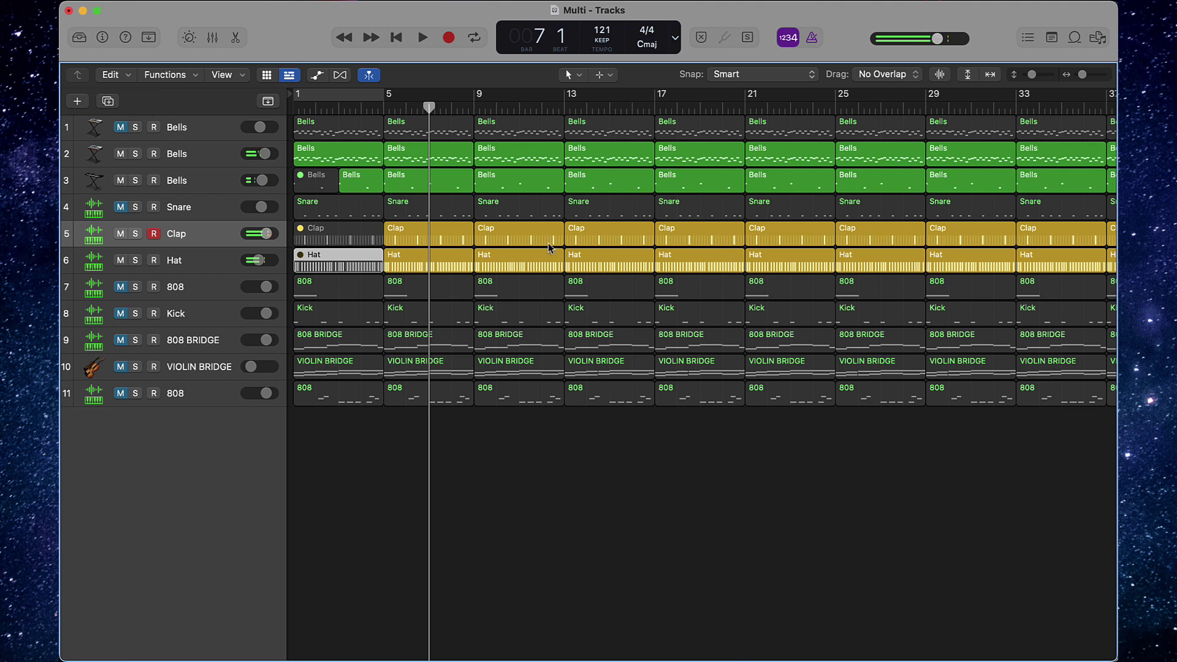
key("space")
key("space")
left_click(455, 260)
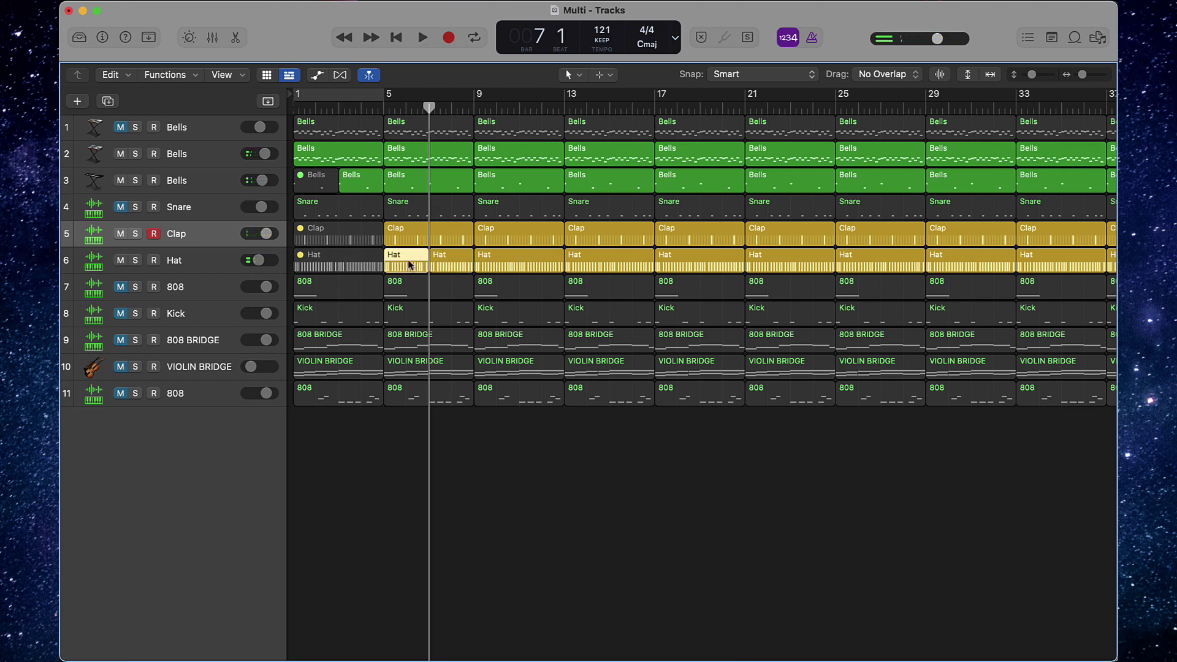
key("ctrl+m")
- Split the second Kick region at bar 8 beat 3, mute the Kick regions before it and unmute the Kick track
key("Return")
key("space")
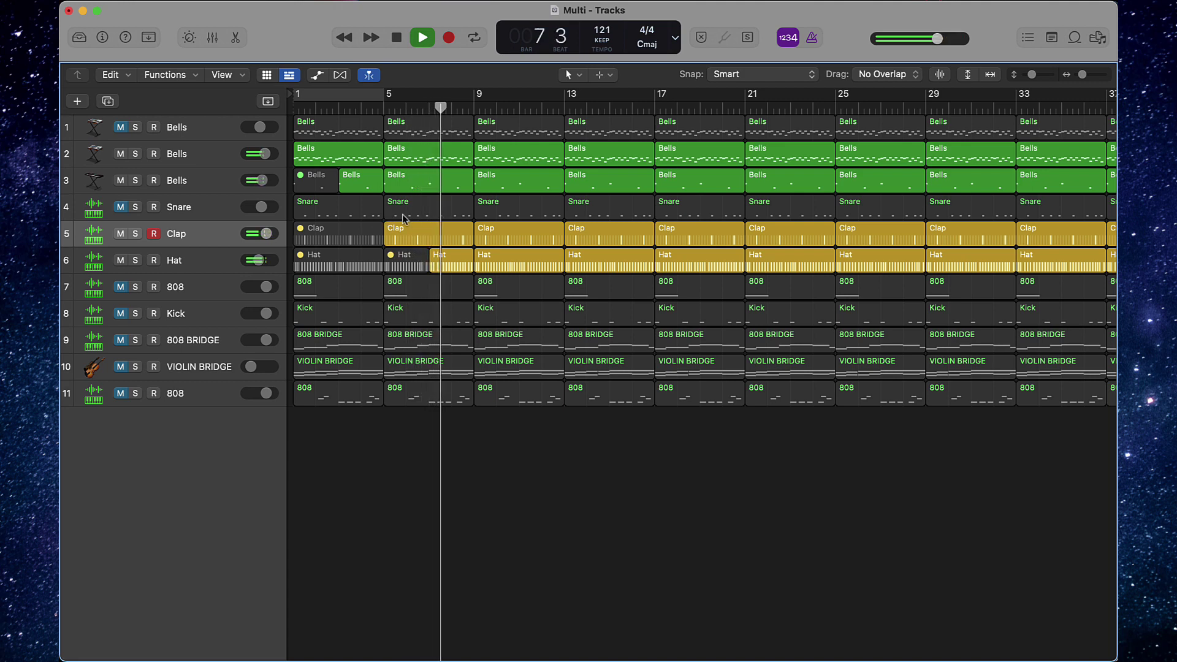
key("space")
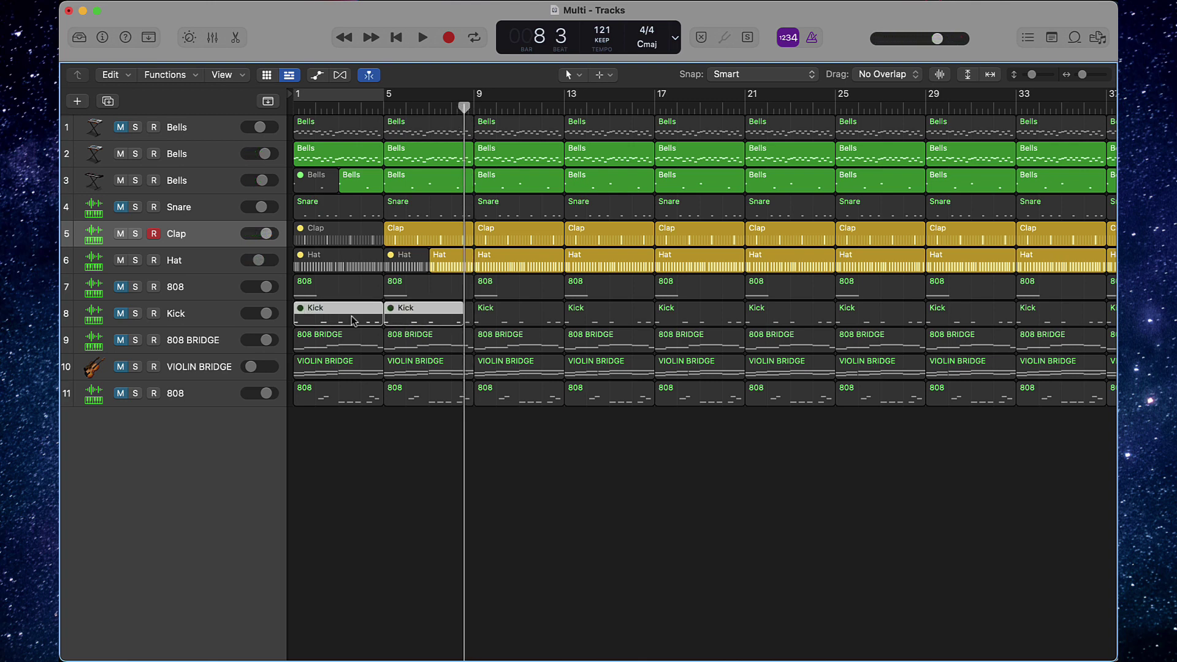
left_click(122, 315)
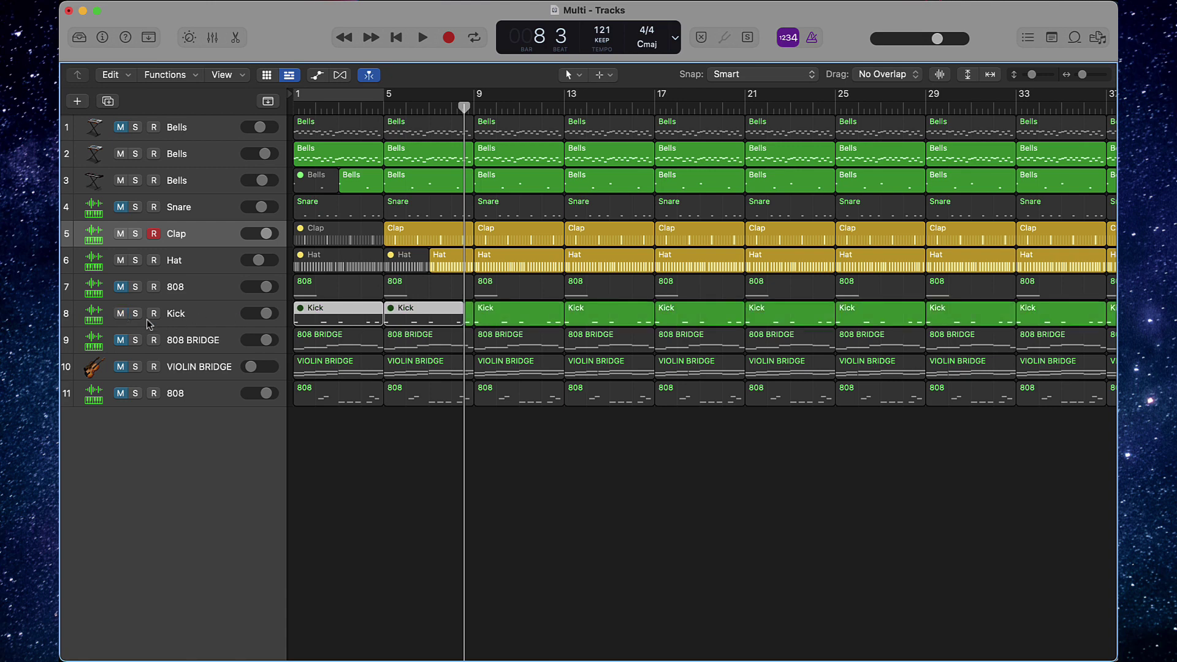
- Return the playhead to the beginning and unmute the Hat region between bars 5 and 7
key("Return")
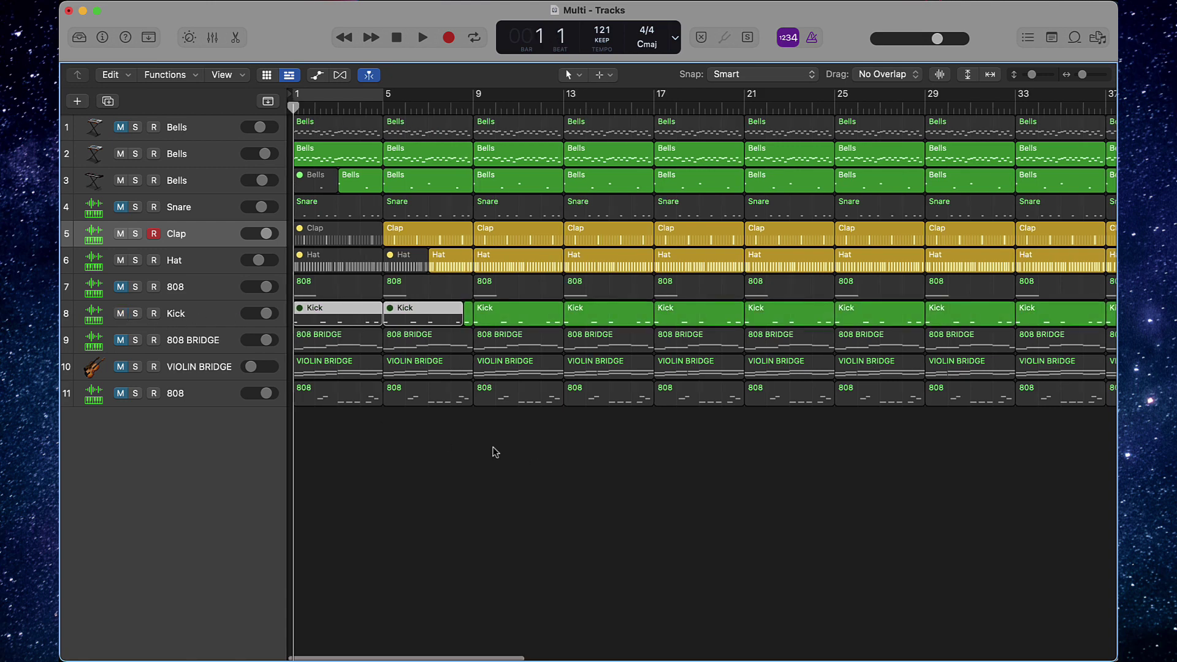
scroll(495, 434, "left", 1)
left_click(417, 265)
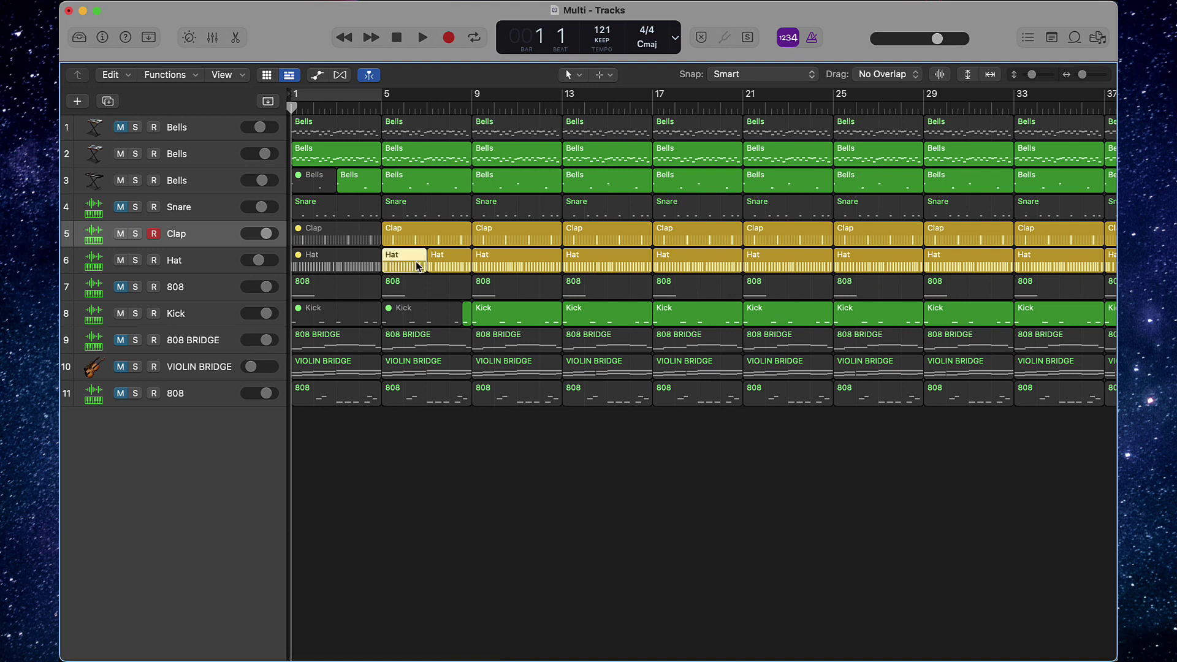
- Start playback, mute the first two 808 regions covering bars 1 to 8 on track 7, and unmute that track
key("space")
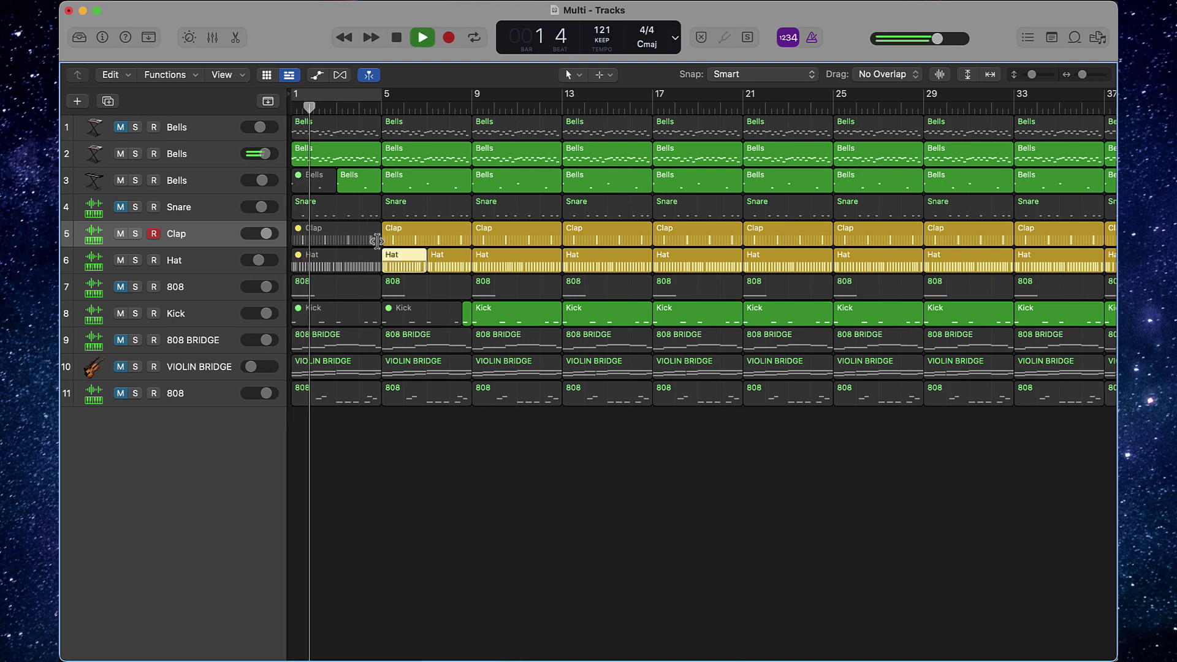
left_click(406, 295)
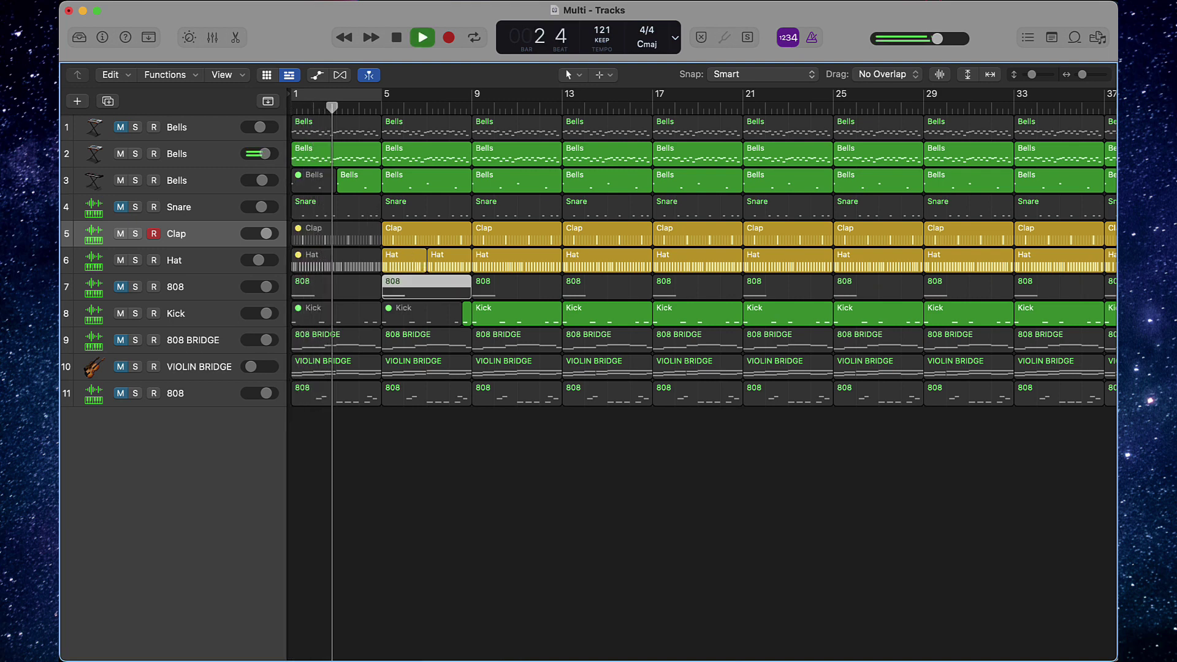
left_click(332, 296, "shift")
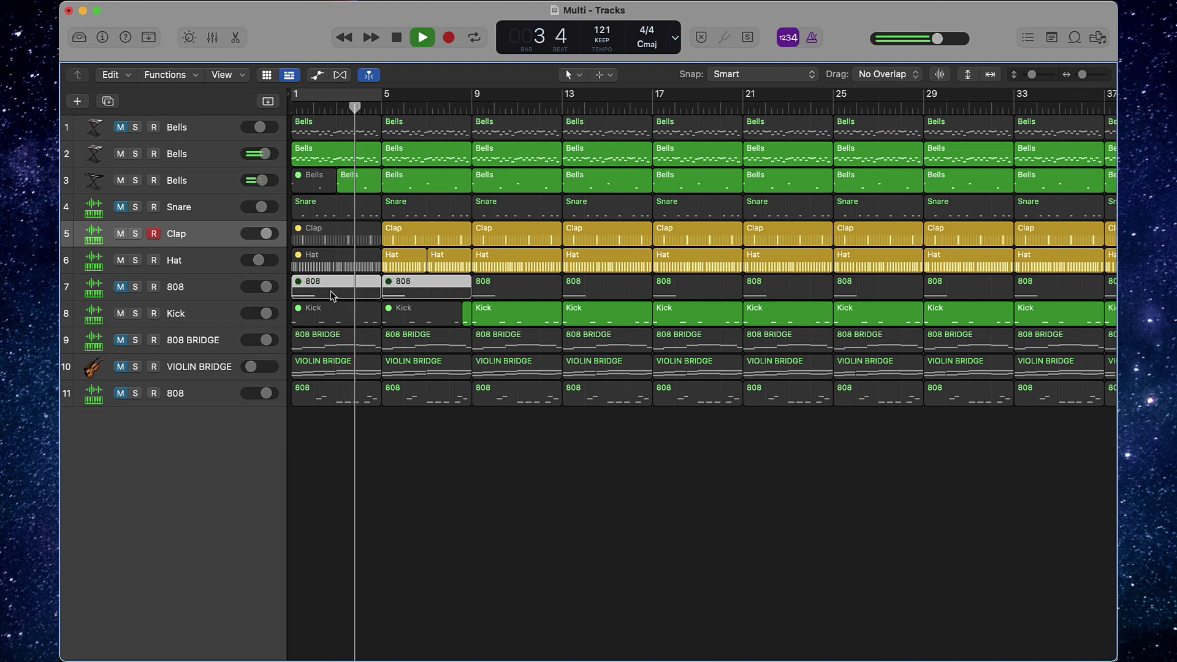
left_click(121, 288)
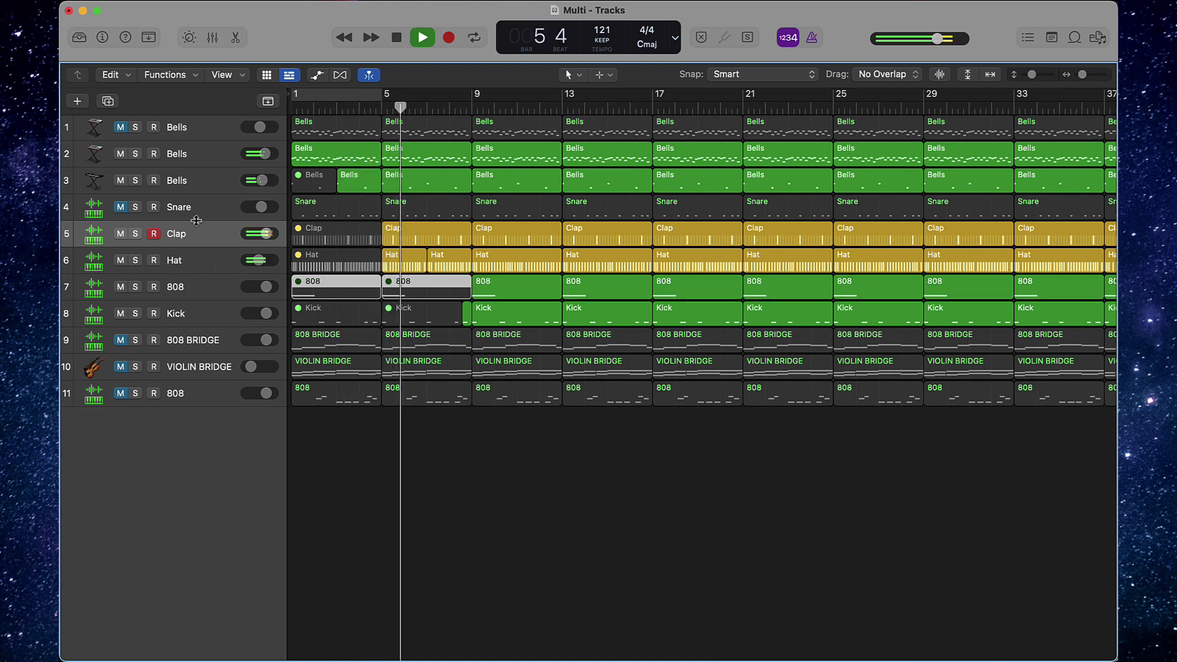
- Mute the first two Snare regions, covering bars 1 to 8, and unmute the Snare track
left_click(387, 207)
left_click(365, 211, "shift")
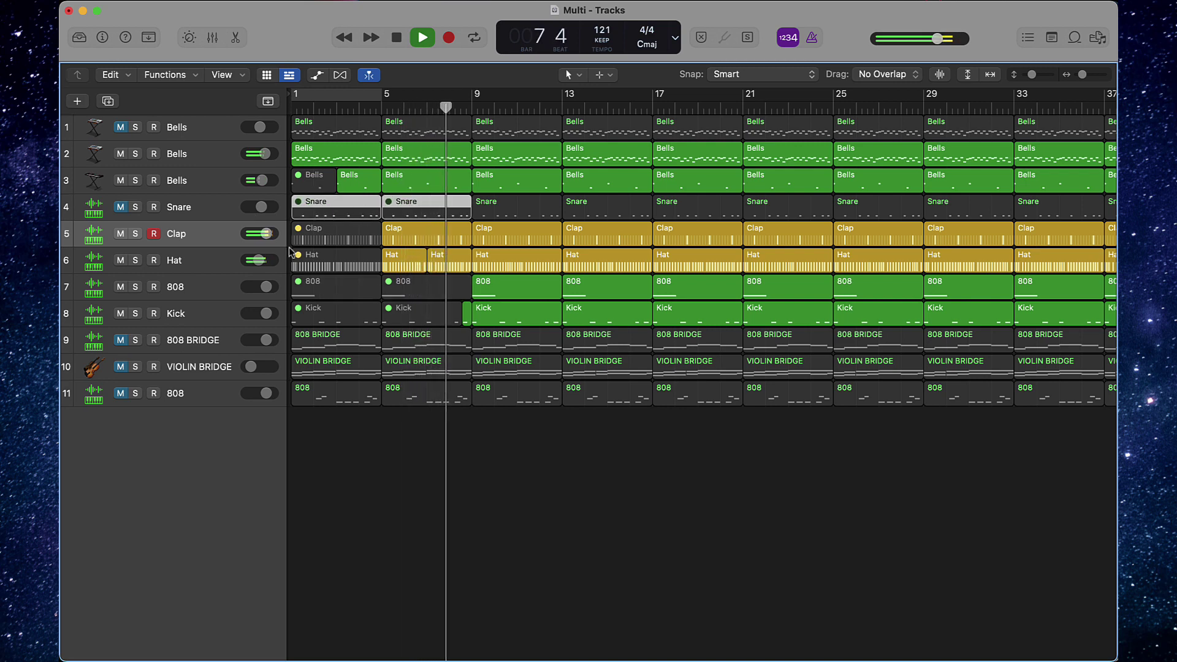
left_click(120, 208)
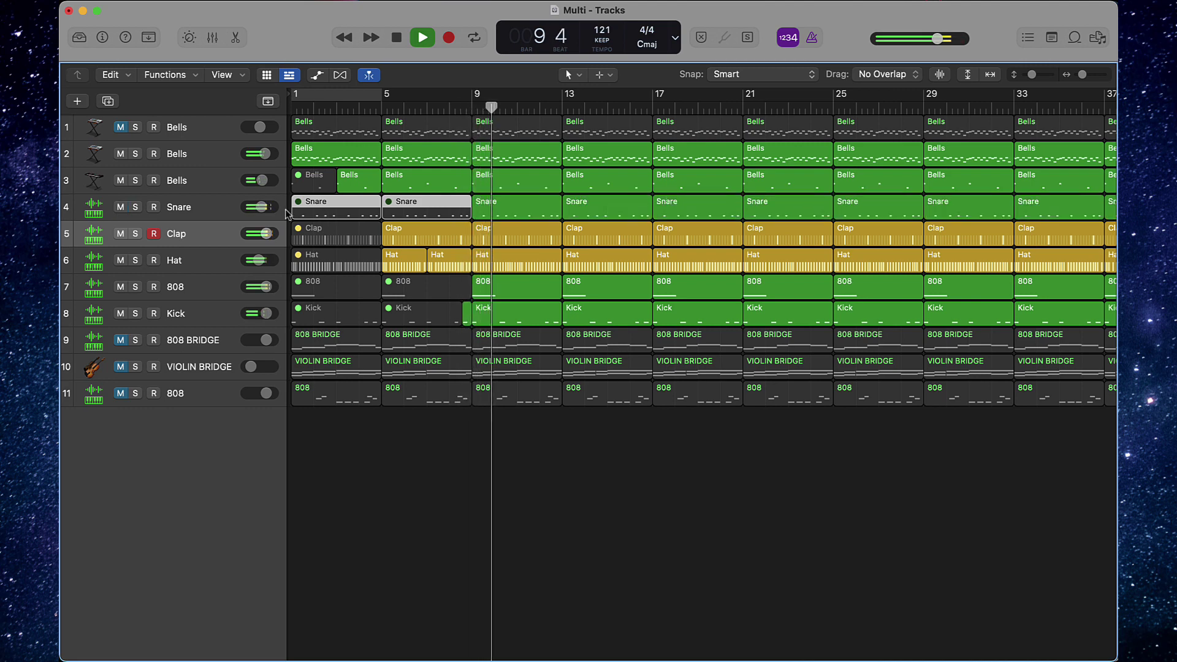
- Mute the first three regions on Bells track 1, covering bars 1 to 12, and unmute that track
left_click(501, 125)
left_click(430, 130, "shift")
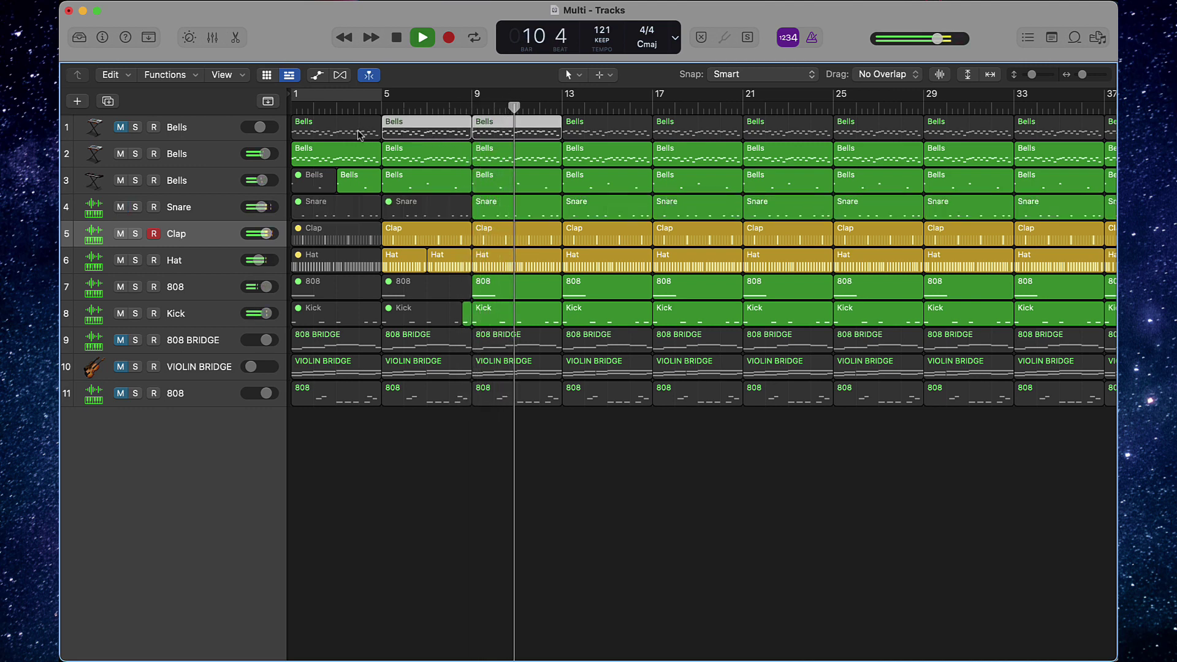
left_click(360, 134, "shift")
key("m")
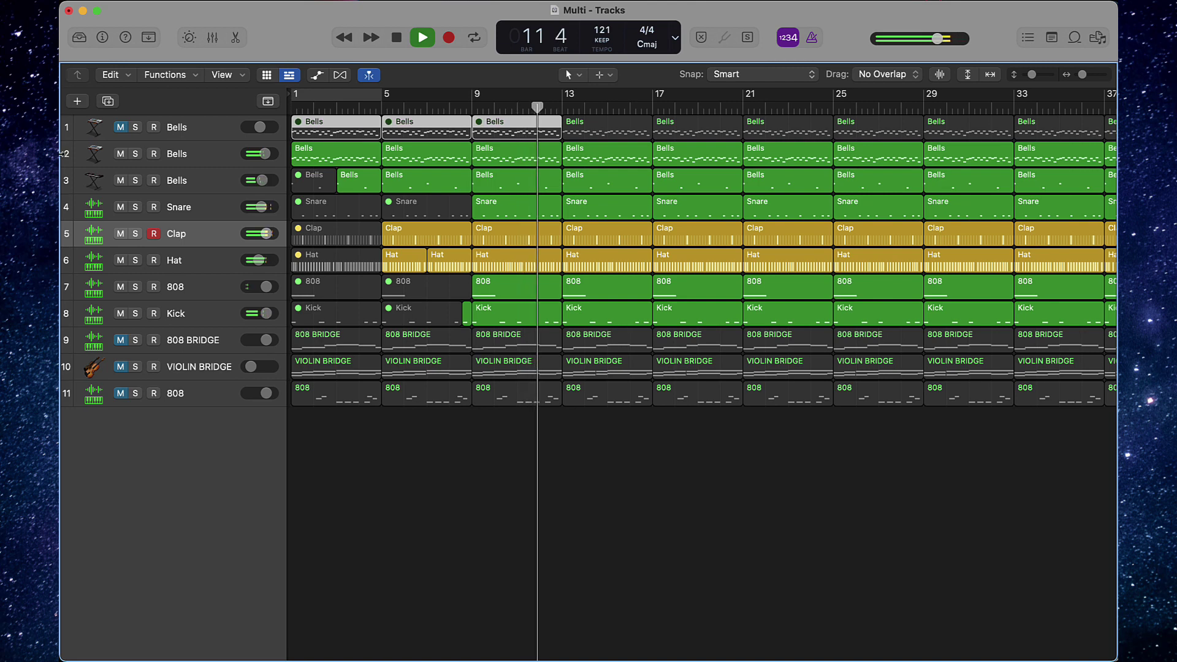
left_click(707, 512)
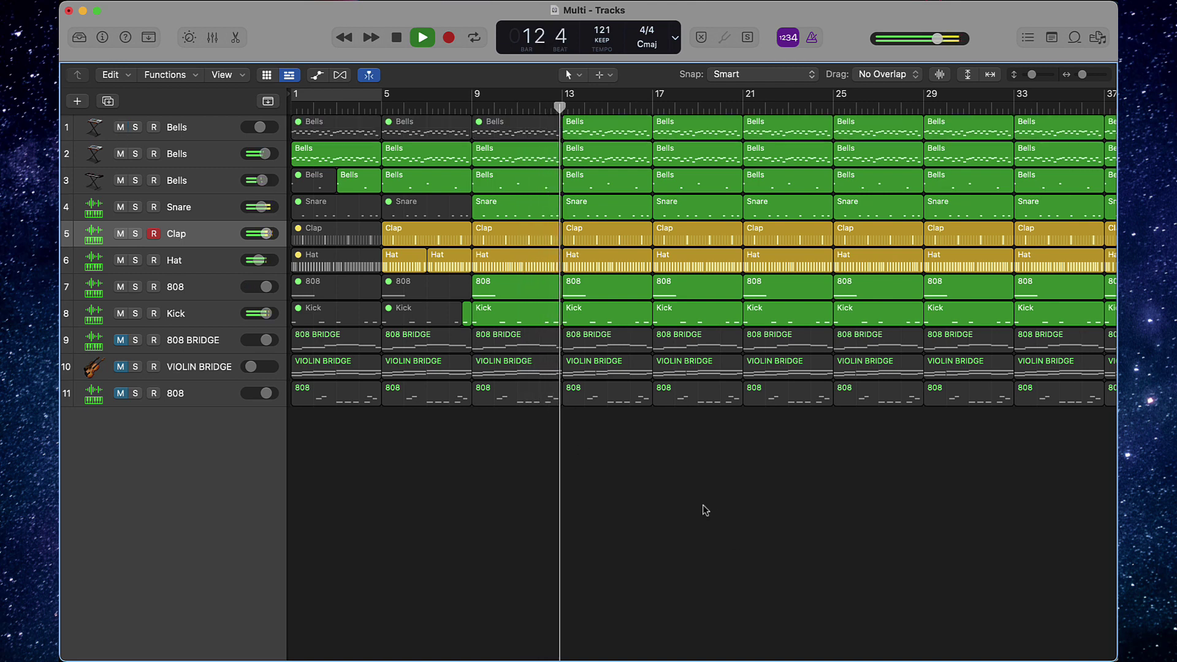
- Mute the regions starting at bar 17 on Bells tracks 2 and 3, the Snare track and the Kick track
scroll(684, 500, "right", 5)
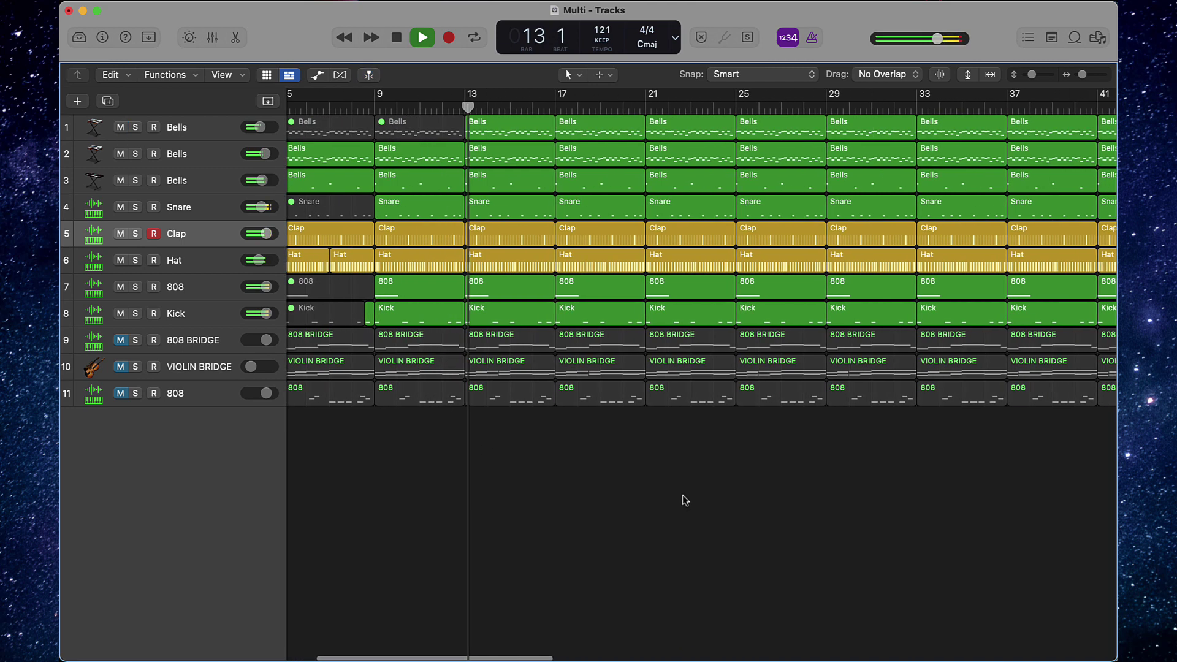
left_click(579, 212)
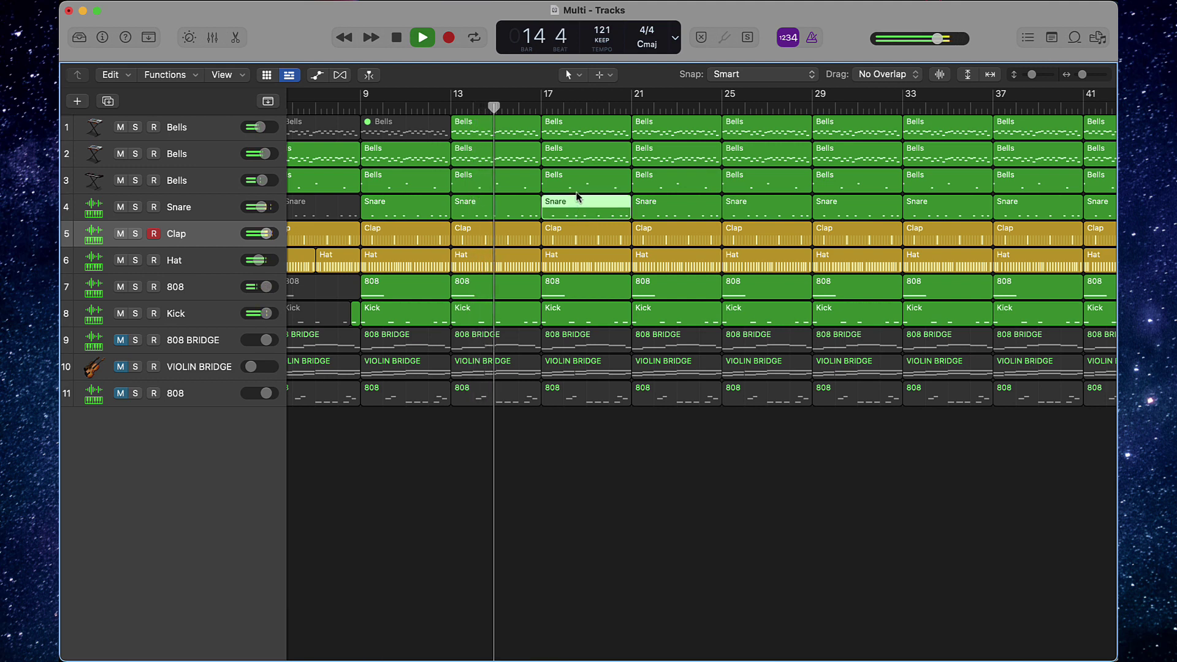
left_click(578, 192, "shift")
left_click(583, 160, "shift")
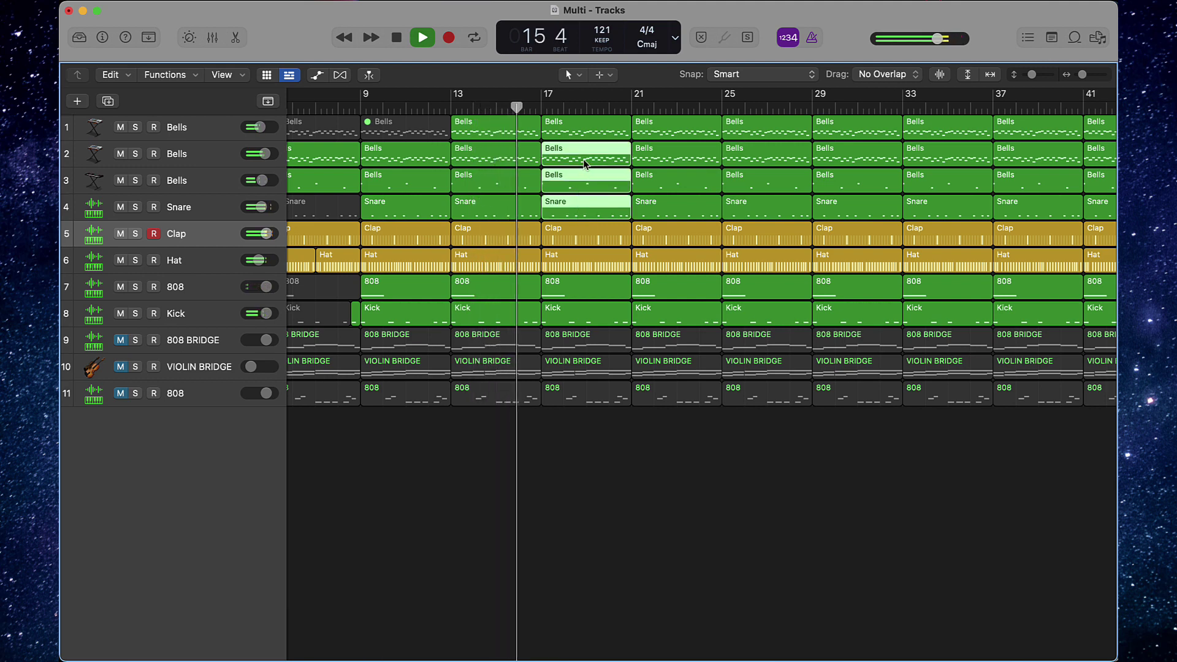
key("m")
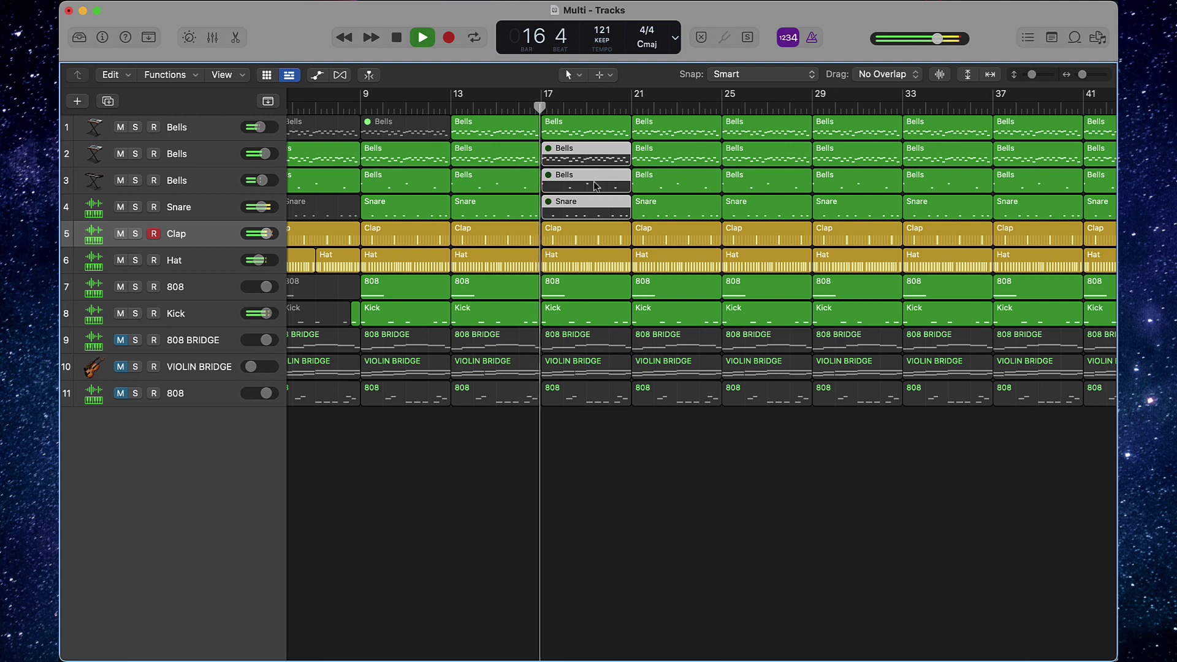
left_click(592, 316)
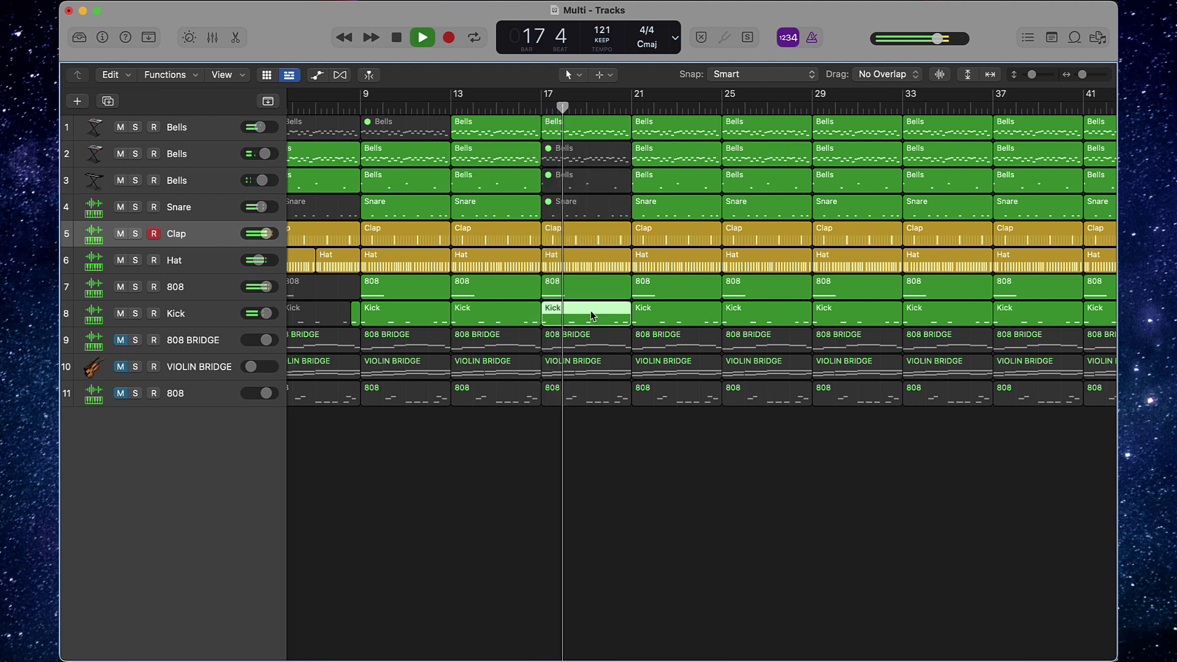
key("m")
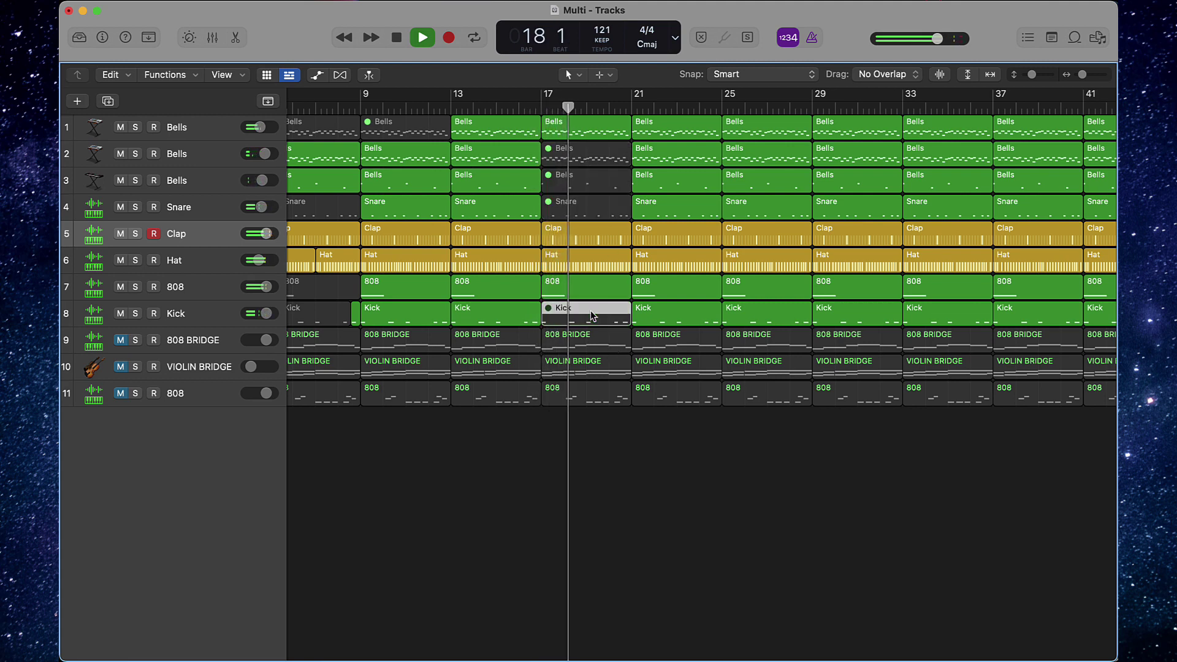
- Mute the regions starting at bar 21 on Bells tracks 2 and 3 and the Kick track
left_click(668, 161)
left_click(662, 184, "shift")
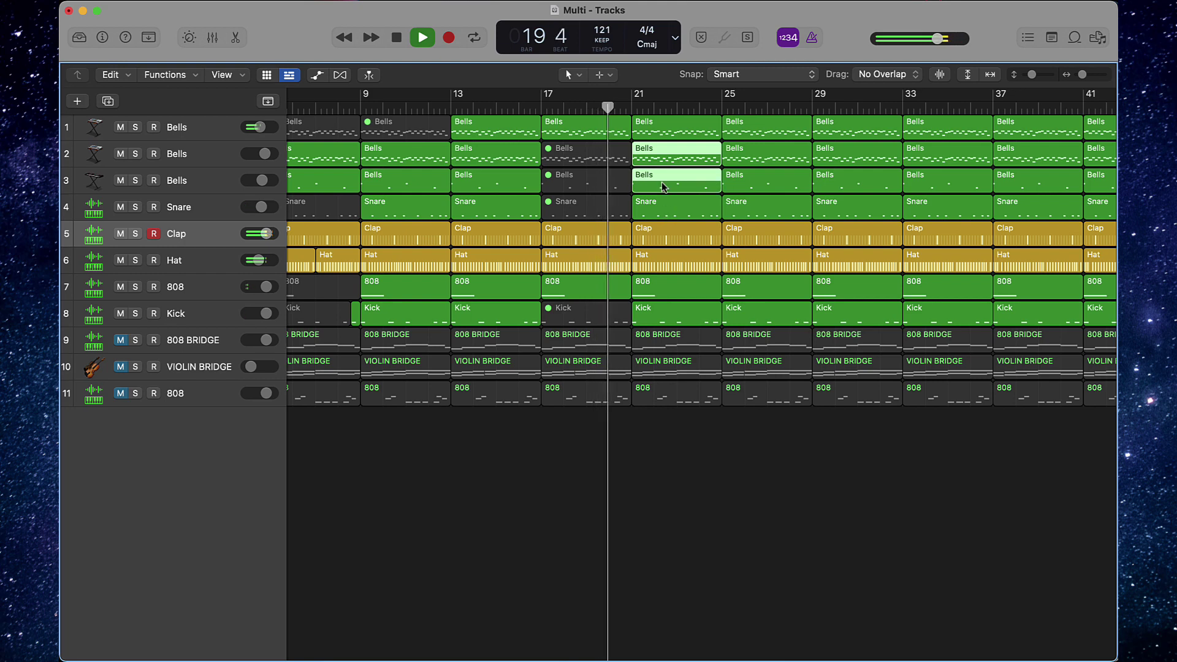
left_click(665, 316, "shift")
key("m")
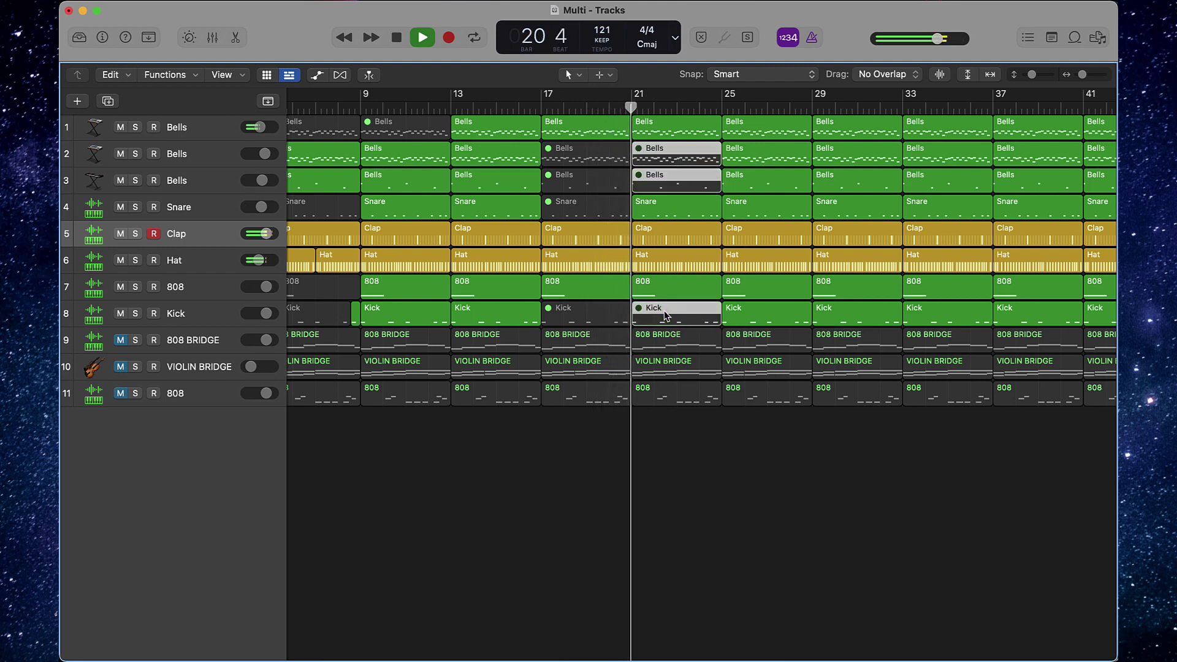
left_click(817, 514)
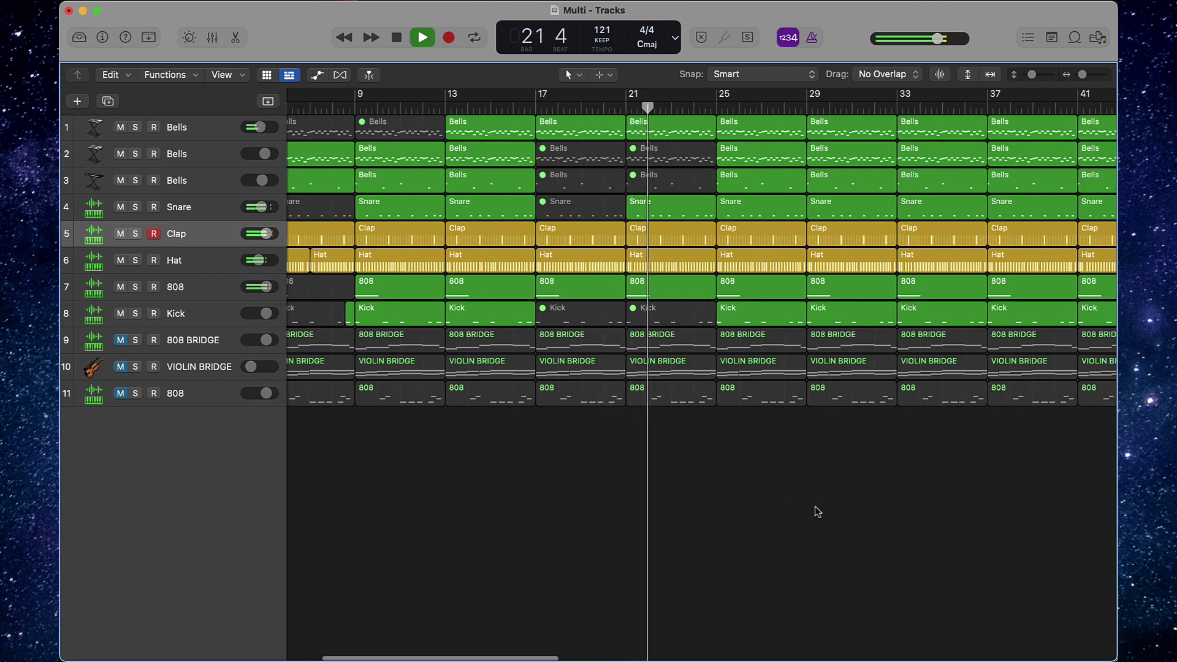
- Mute the Bells track 1 regions at bars 25 and 29 and the Bells track 3 region at bar 25
scroll(636, 215, "right", 5)
left_click(625, 139)
left_click(684, 134, "shift")
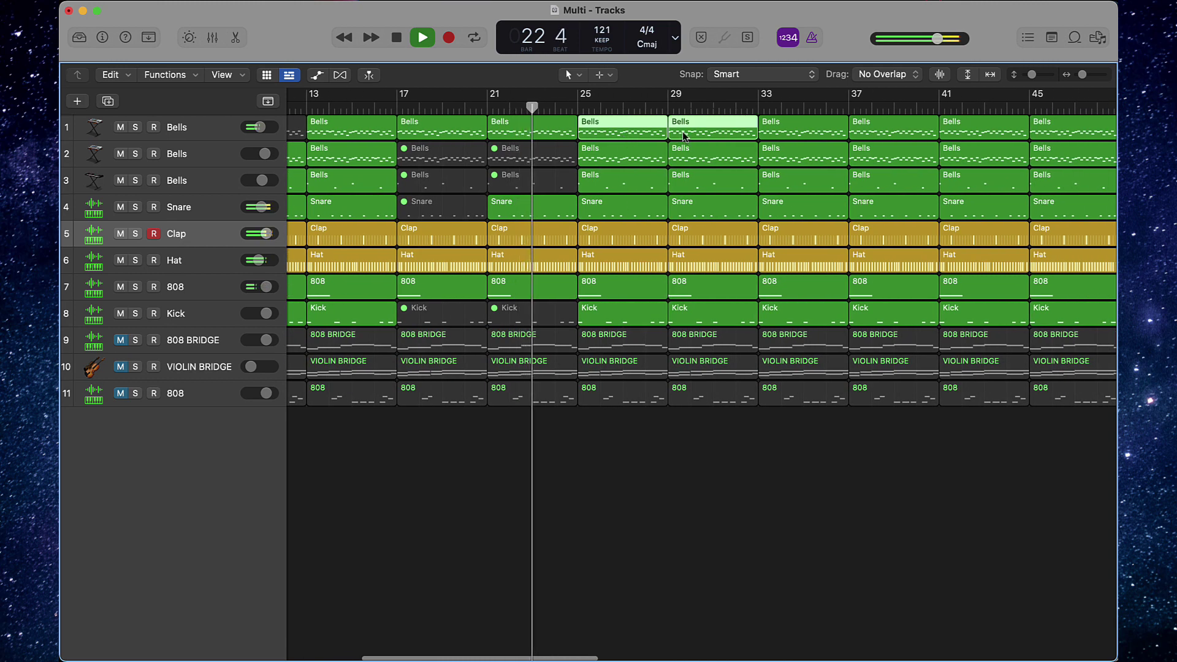
key("m")
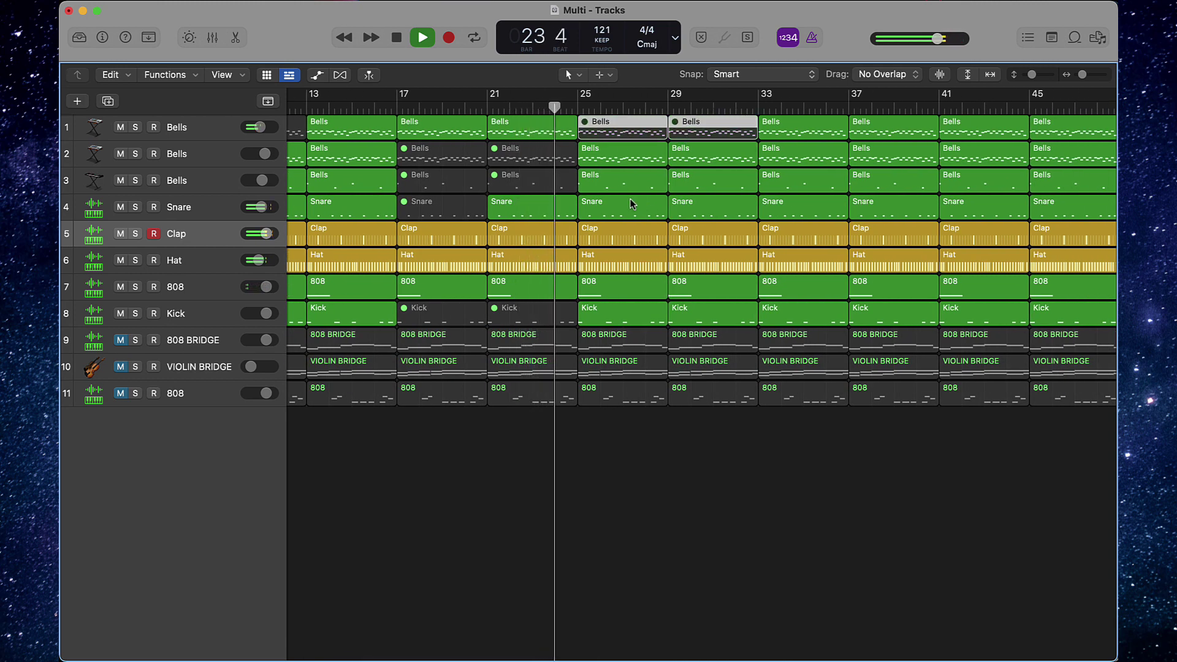
left_click(623, 182)
key("m")
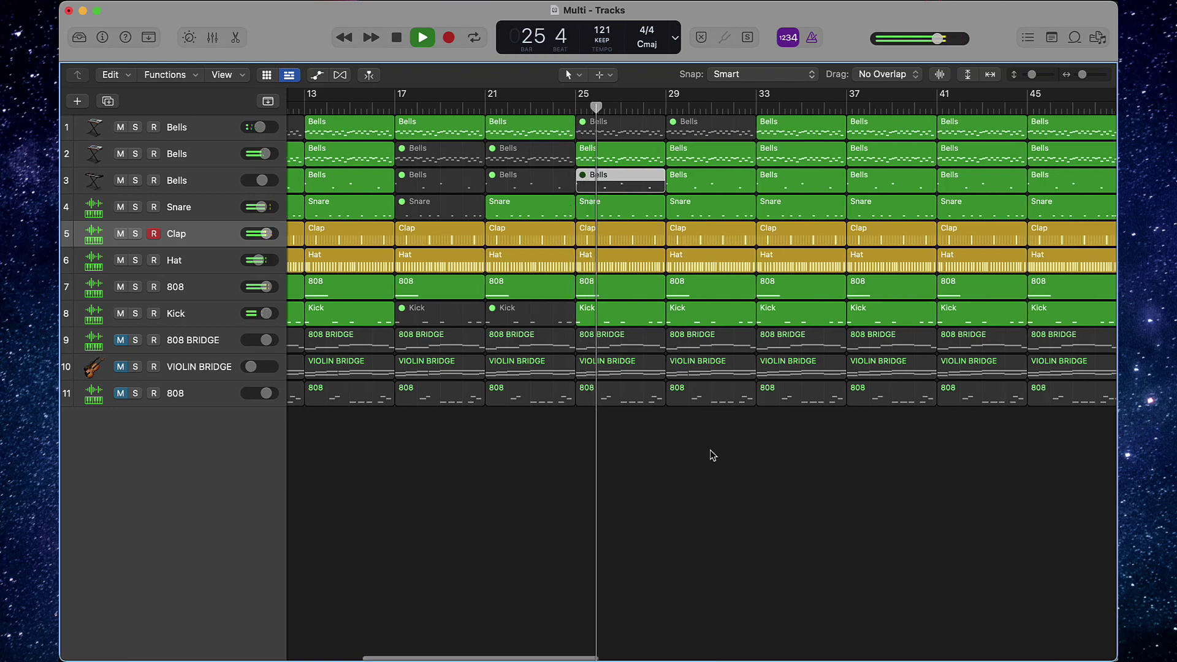
- Shorten the end of the Hat region at bar 29 to leave a small gap before bar 33
scroll(707, 452, "right", 5)
scroll(705, 447, "down", 3)
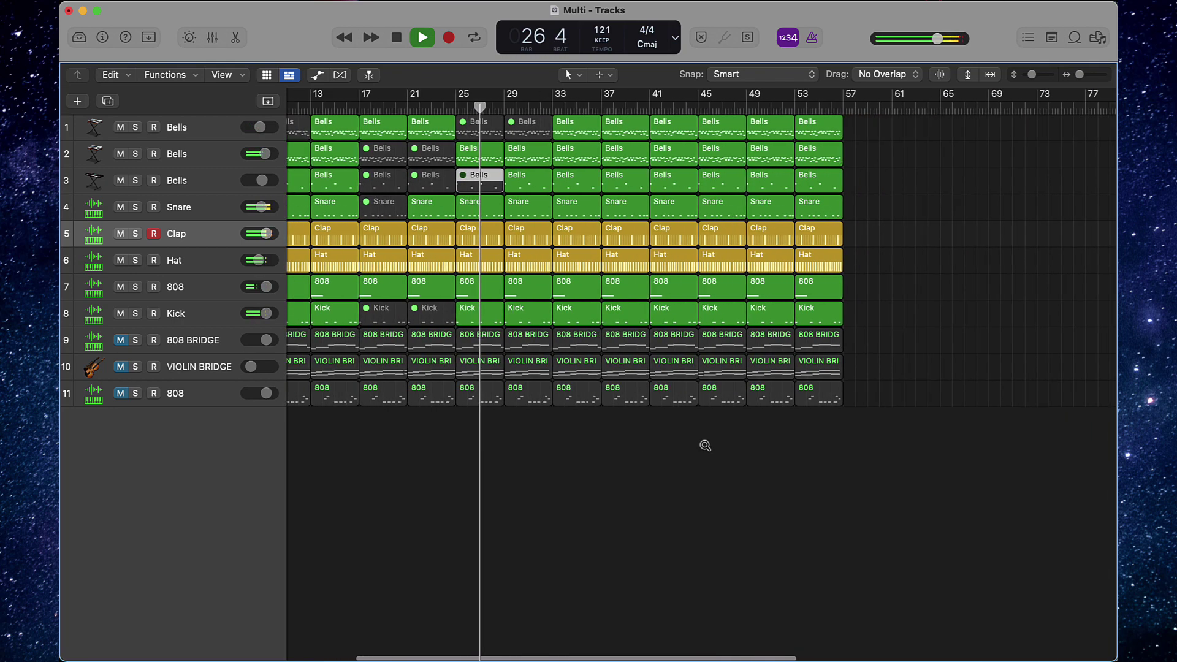
scroll(659, 244, "up", 4)
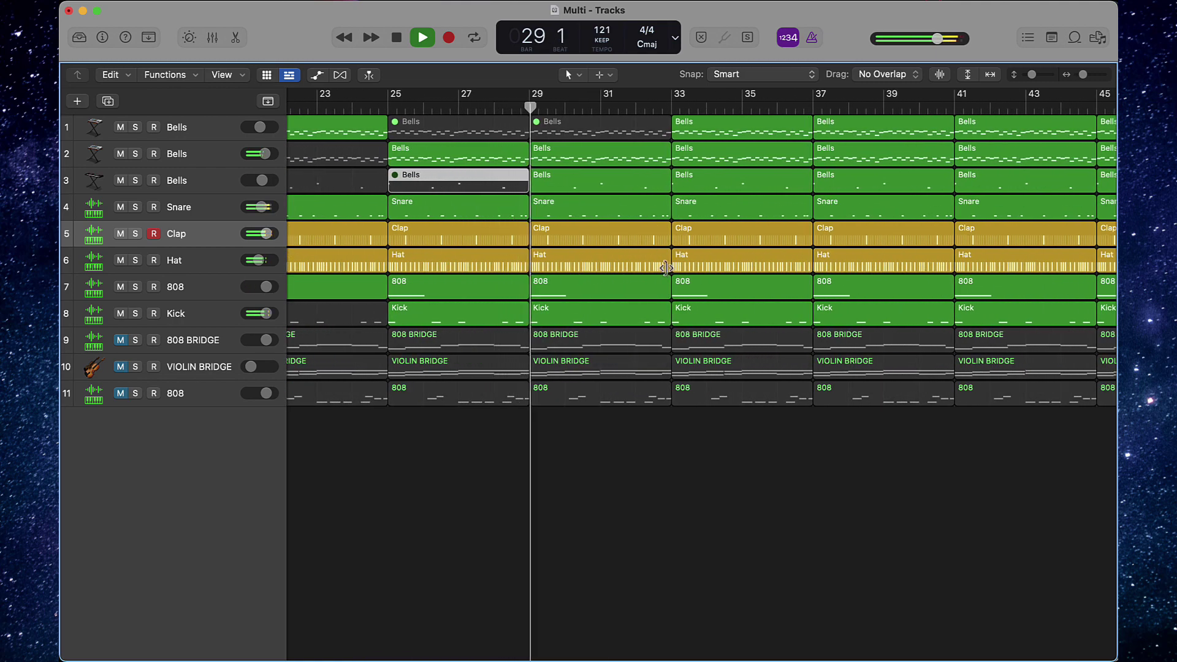
left_click_drag(668, 268, 663, 293)
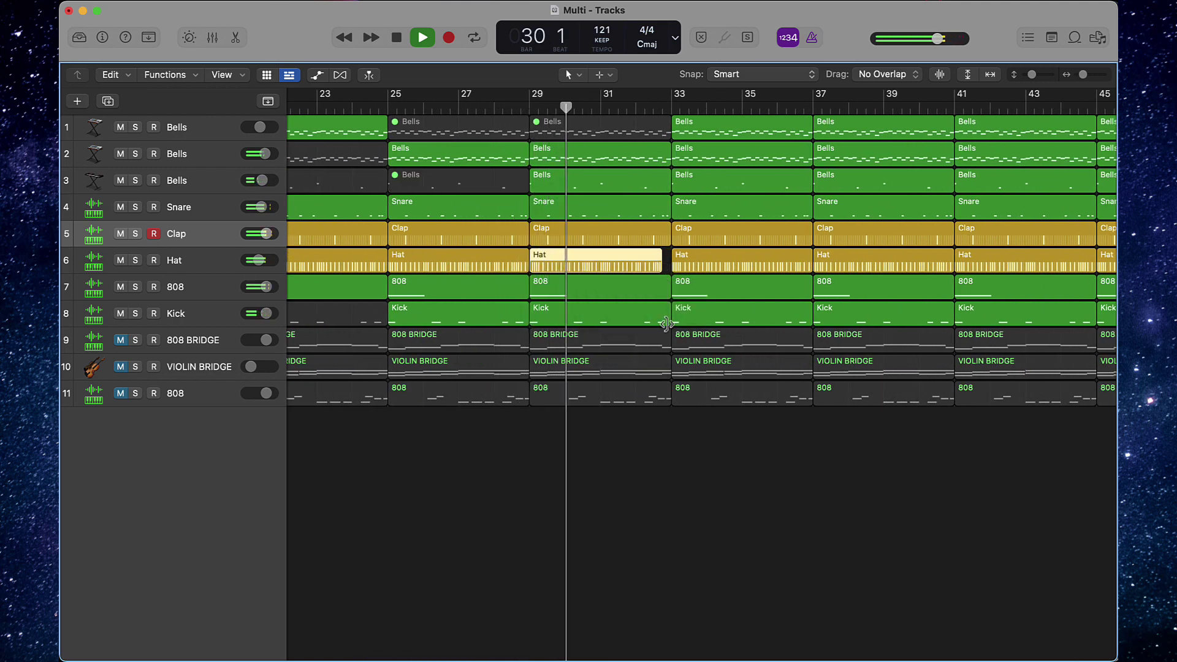
- Mute the Bells track 1 region starting at bar 33
scroll(669, 325, "right", 3)
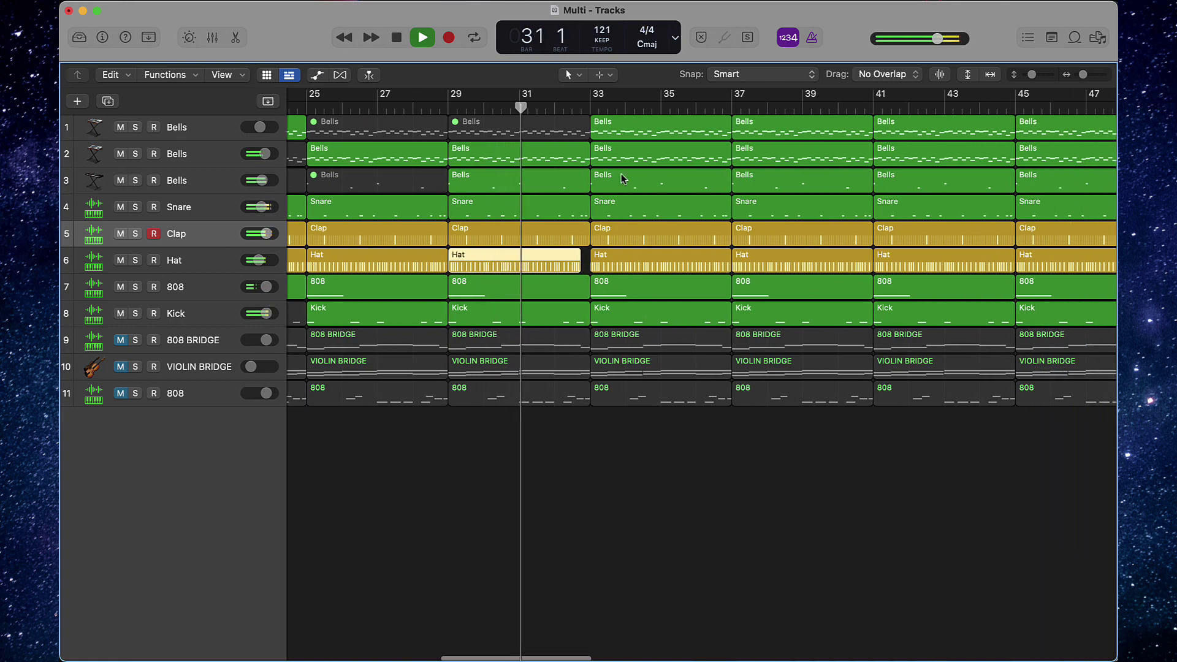
left_click(631, 128)
key("ctrl+m")
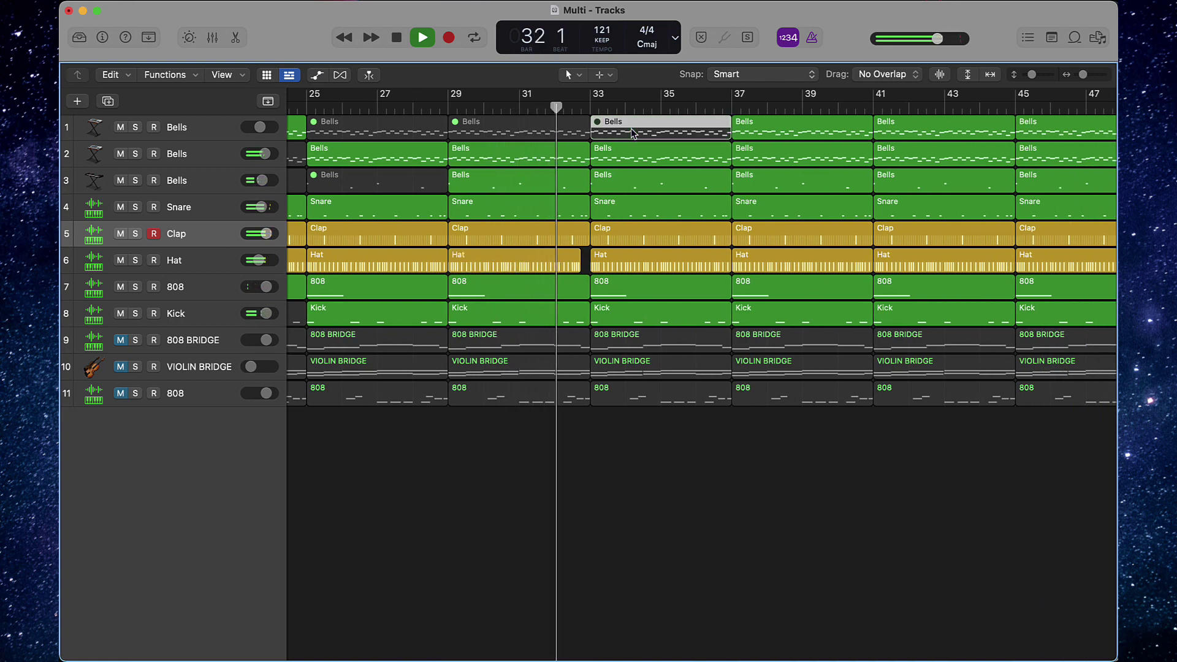
- Bring the whole arrangement into view and restart playback from the beginning
scroll(631, 127, "left", 1)
scroll(631, 128, "down", 5)
scroll(634, 134, "down", 2)
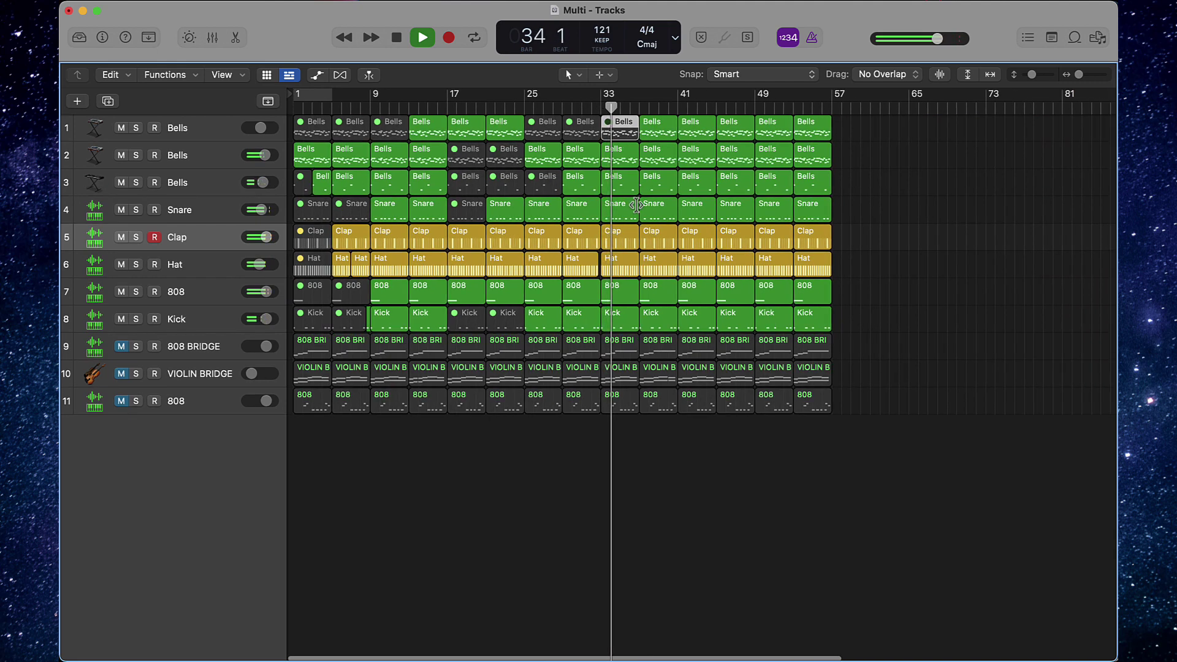
key("space")
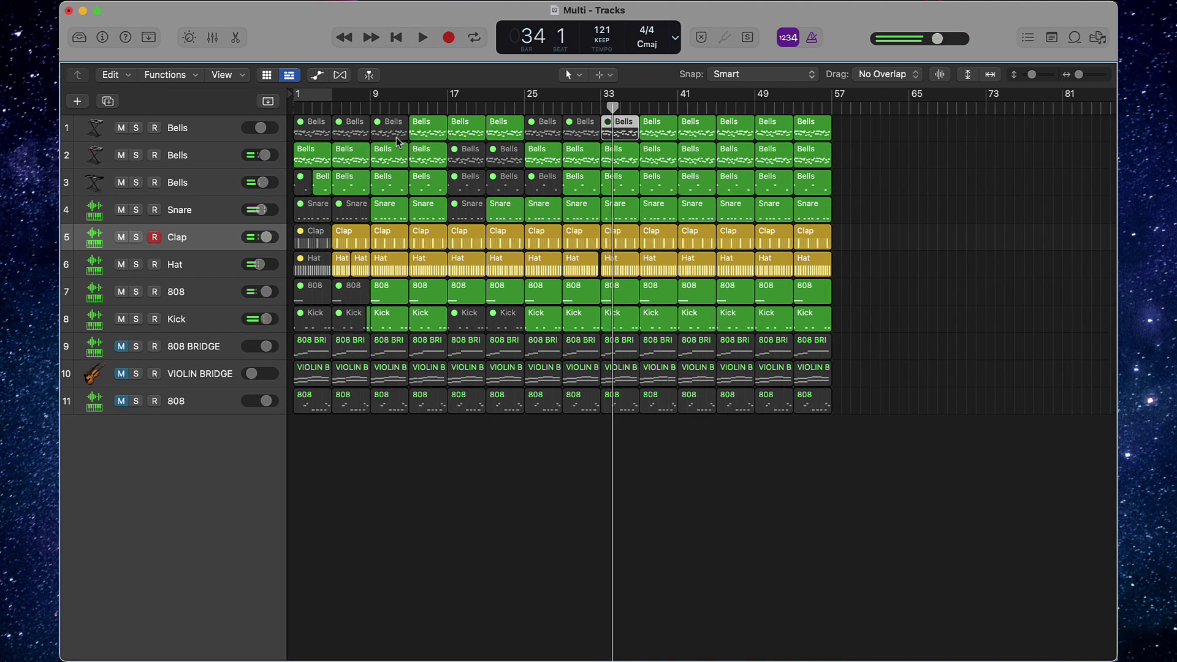
key("Return")
key("space")
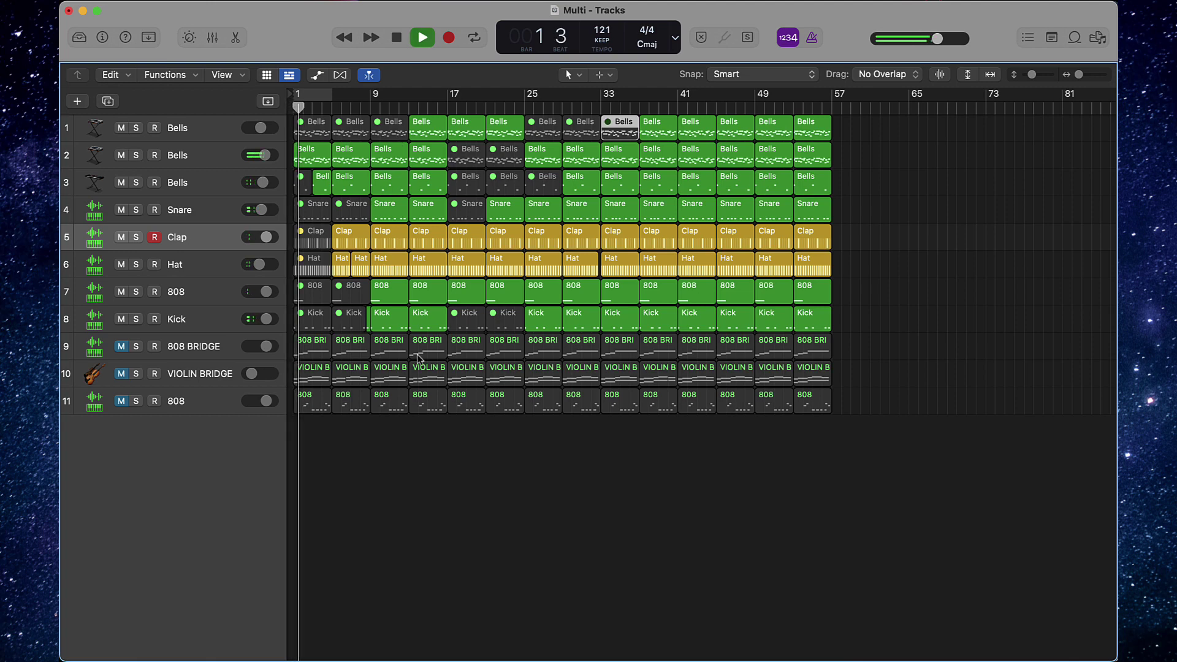
left_click(421, 427)
- Unmute the Bells track 1 regions starting at bars 9 and 33
left_click(393, 136)
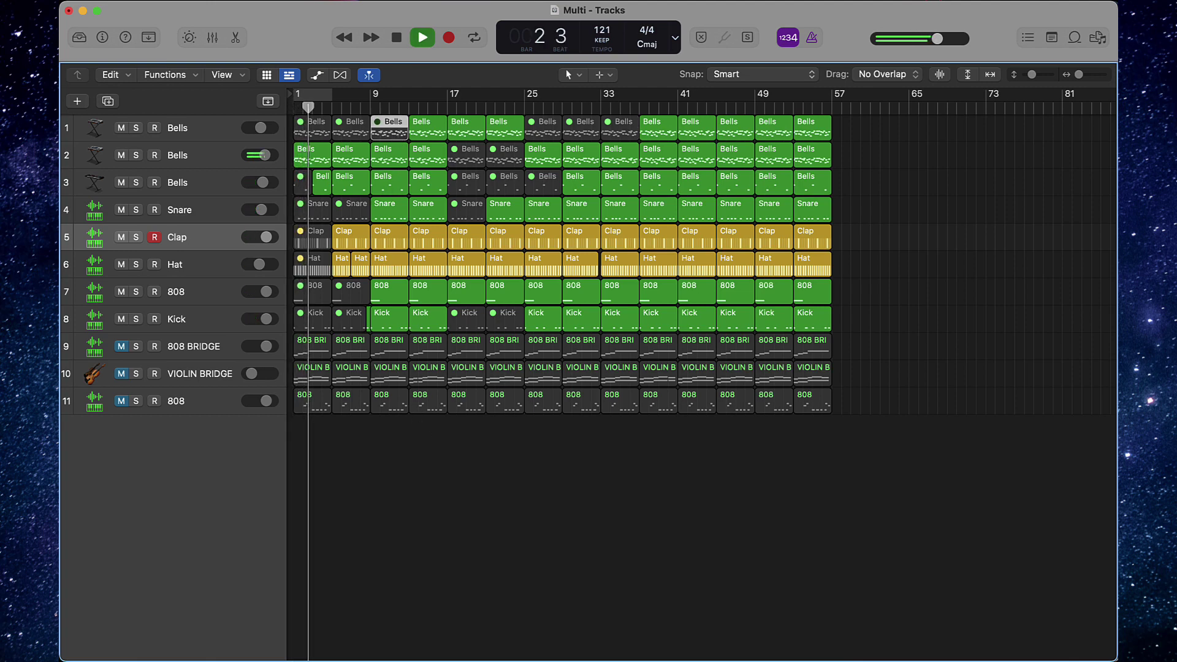
key("ctrl+m")
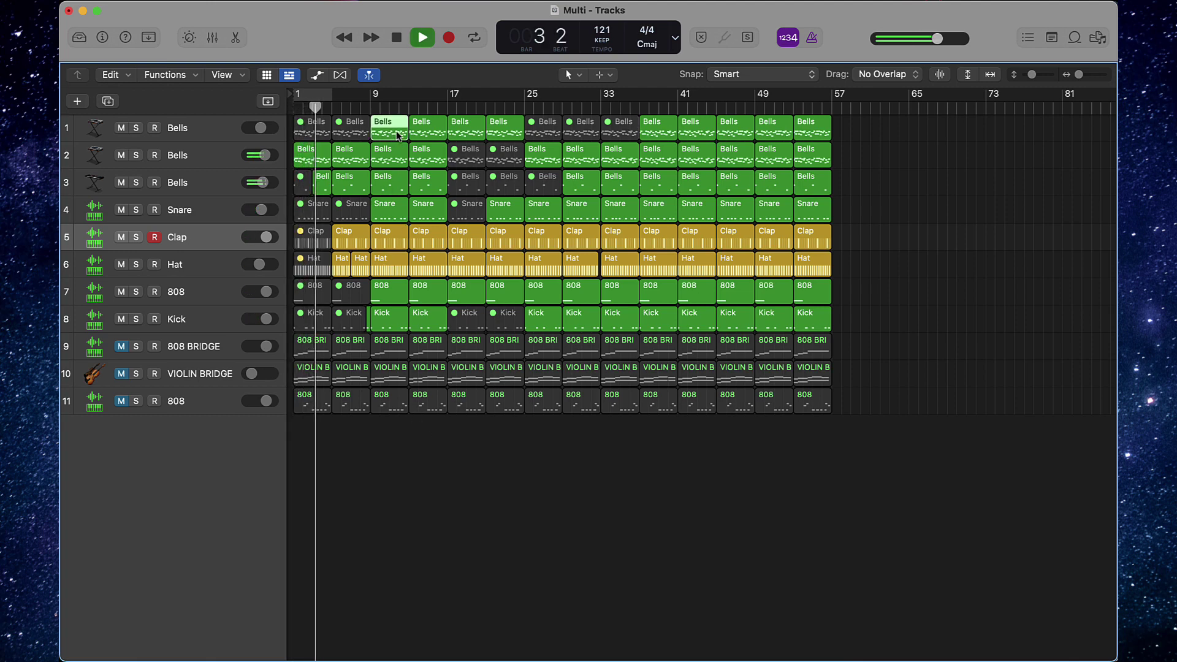
left_click(618, 126)
key("ctrl+m")
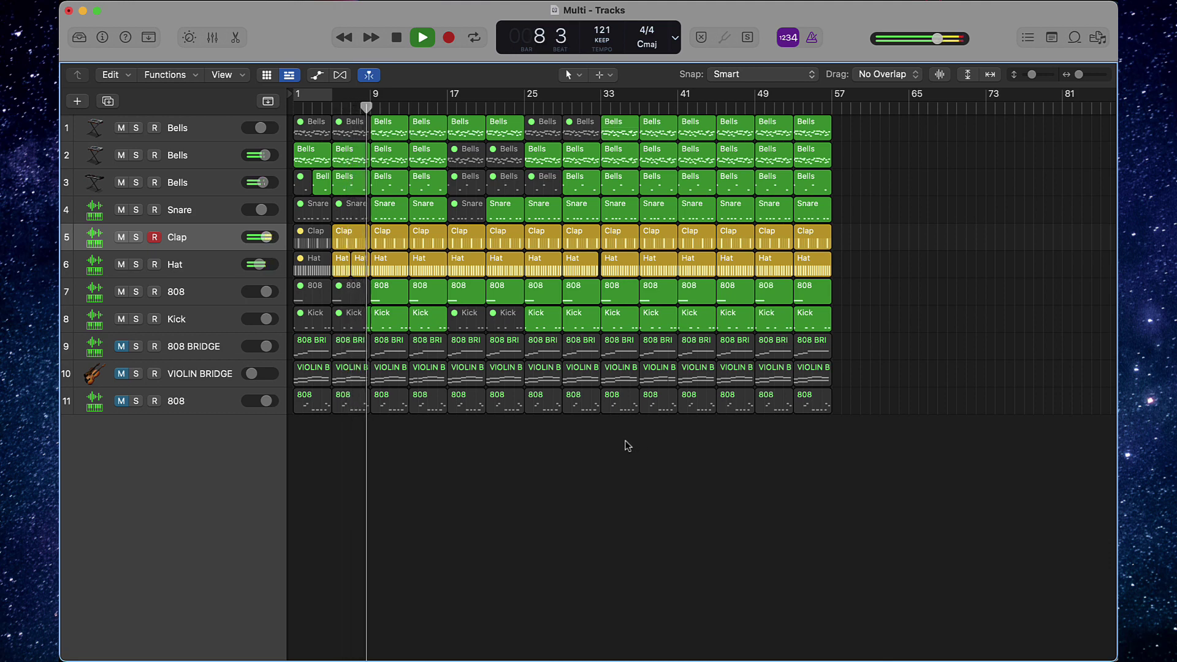
- Delete all regions from bar 33 onward, and repeat all regions between bars 9 and 33 twice
left_click_drag(626, 440, 888, 46)
key("Delete")
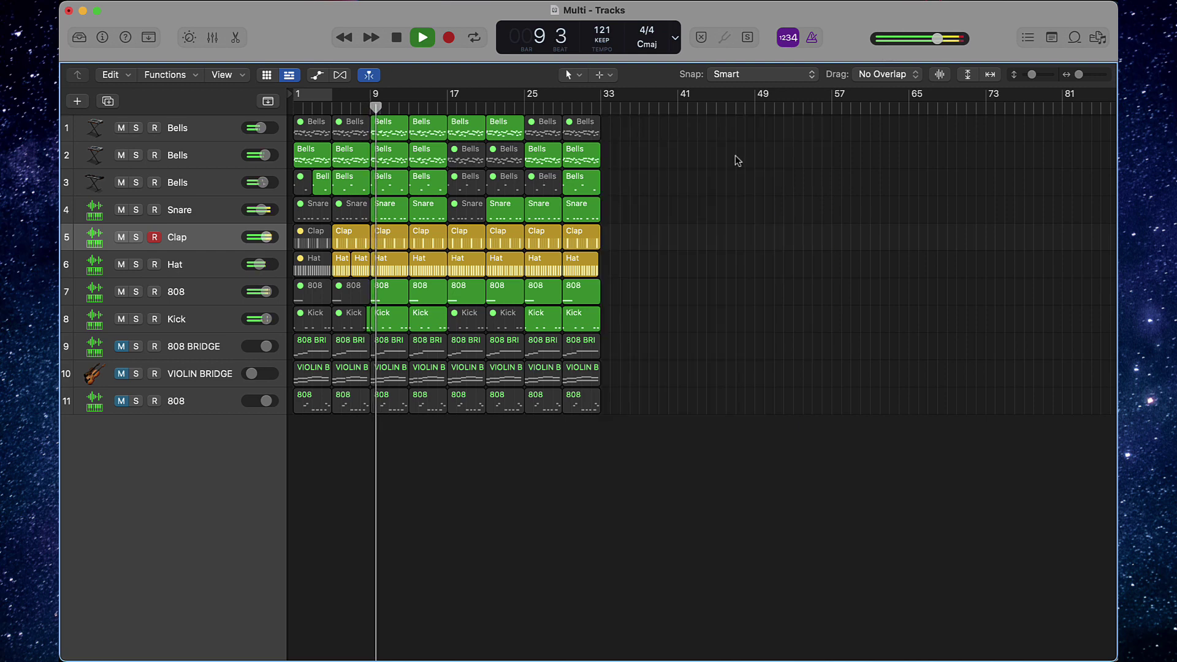
left_click_drag(621, 132, 385, 402)
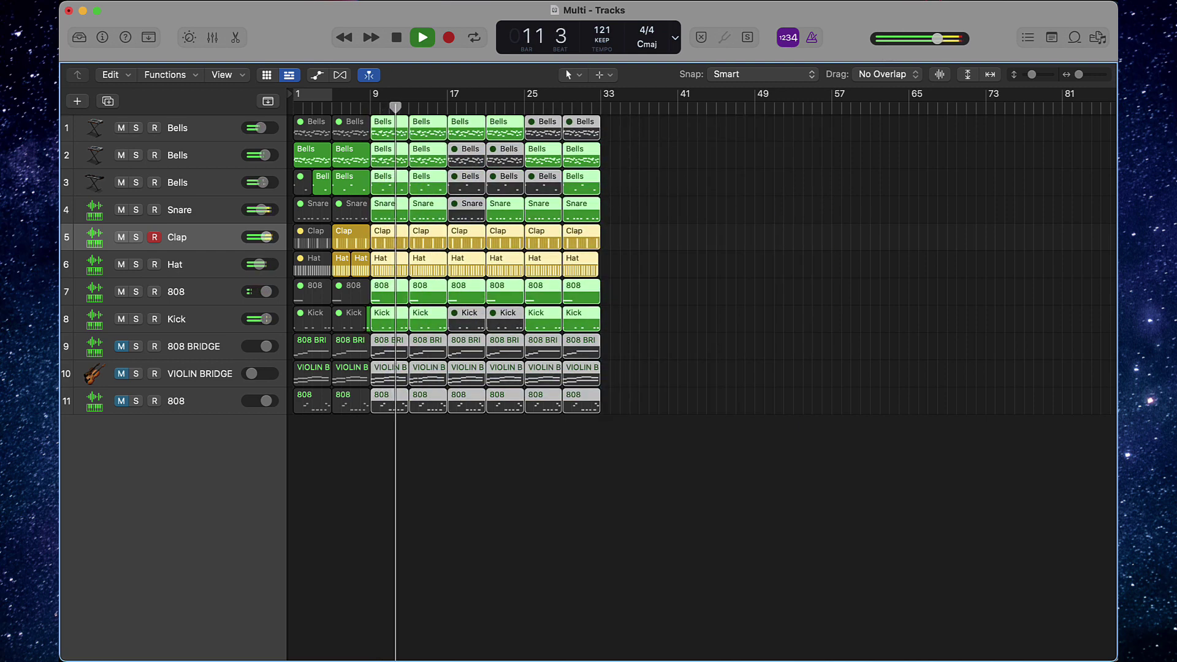
key("super+r")
key("super+r")
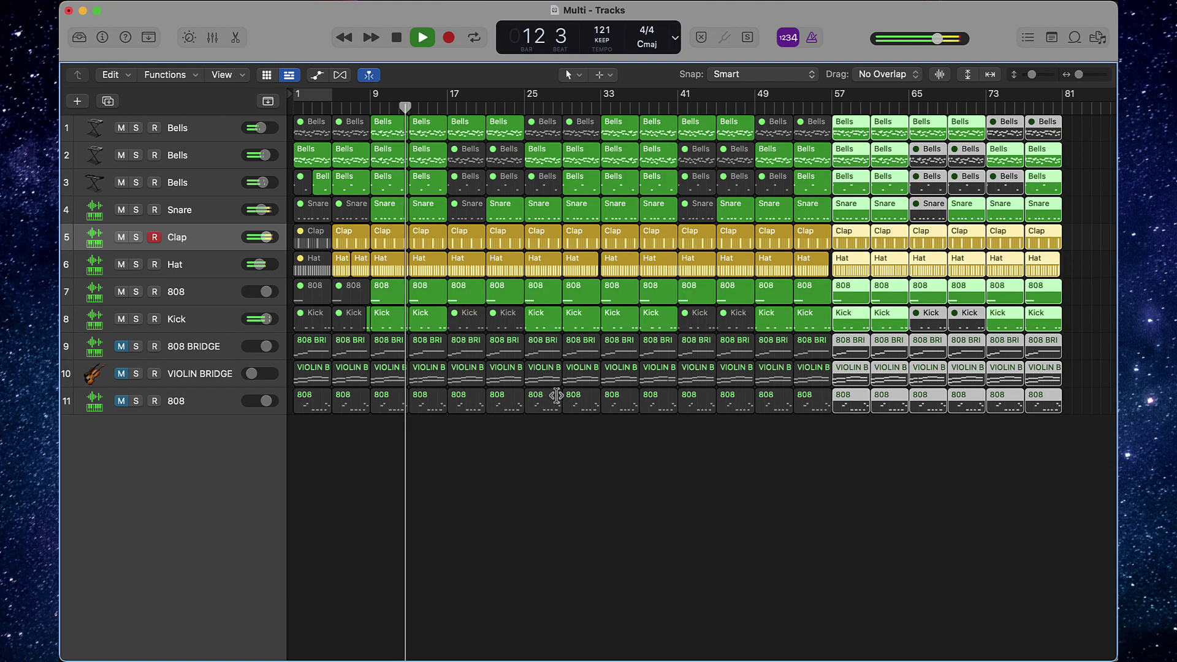
- Unmute the 808 track on track 11 and mute its regions between bars 1 and 17
left_click(720, 483)
scroll(705, 478, "right", 5)
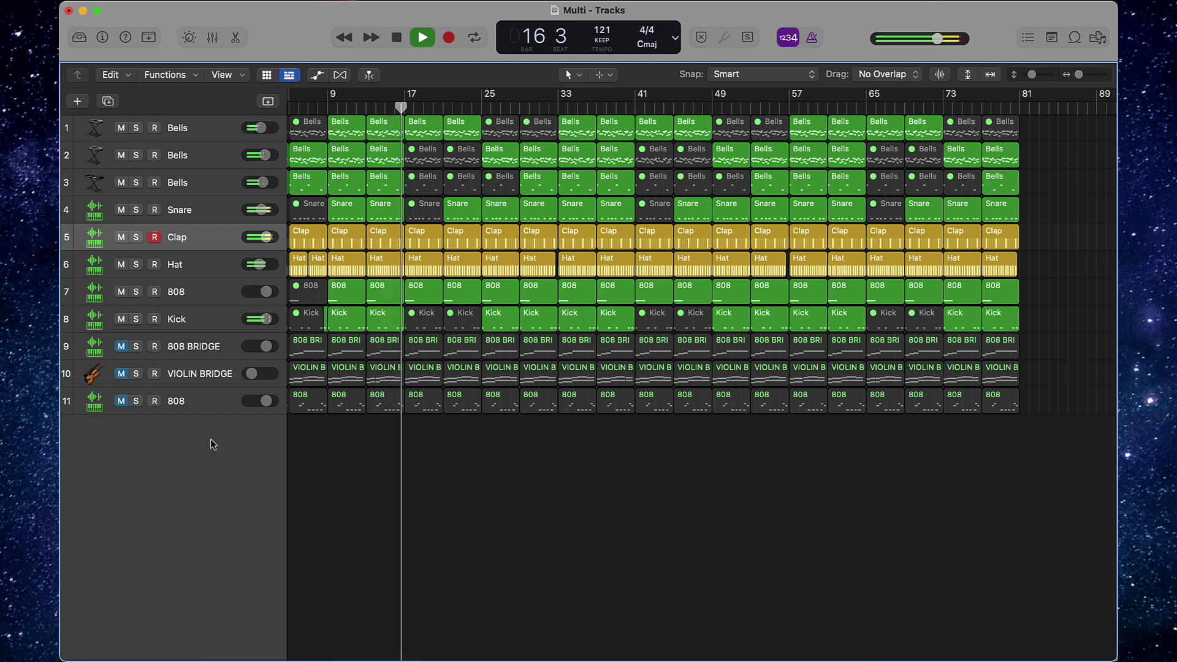
left_click(121, 403)
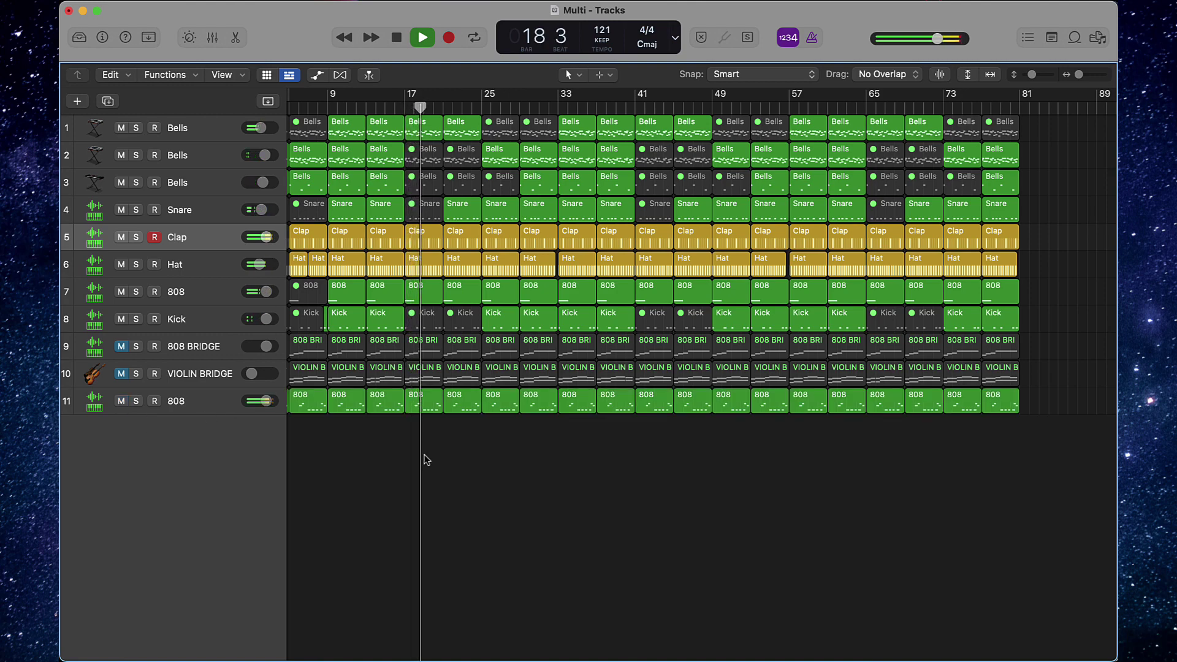
left_click_drag(383, 431, 256, 409)
key("ctrl+m")
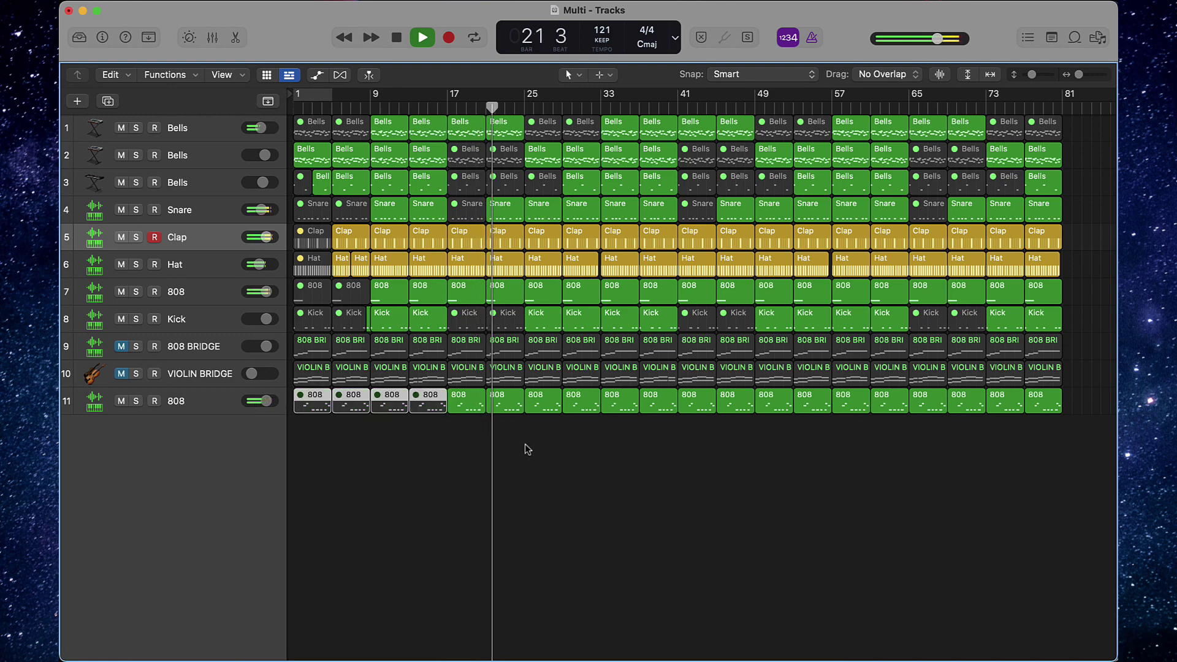
- Mute the track 11 808 regions between bars 25 and 41 and between bars 49 and 65
left_click_drag(549, 423, 578, 408)
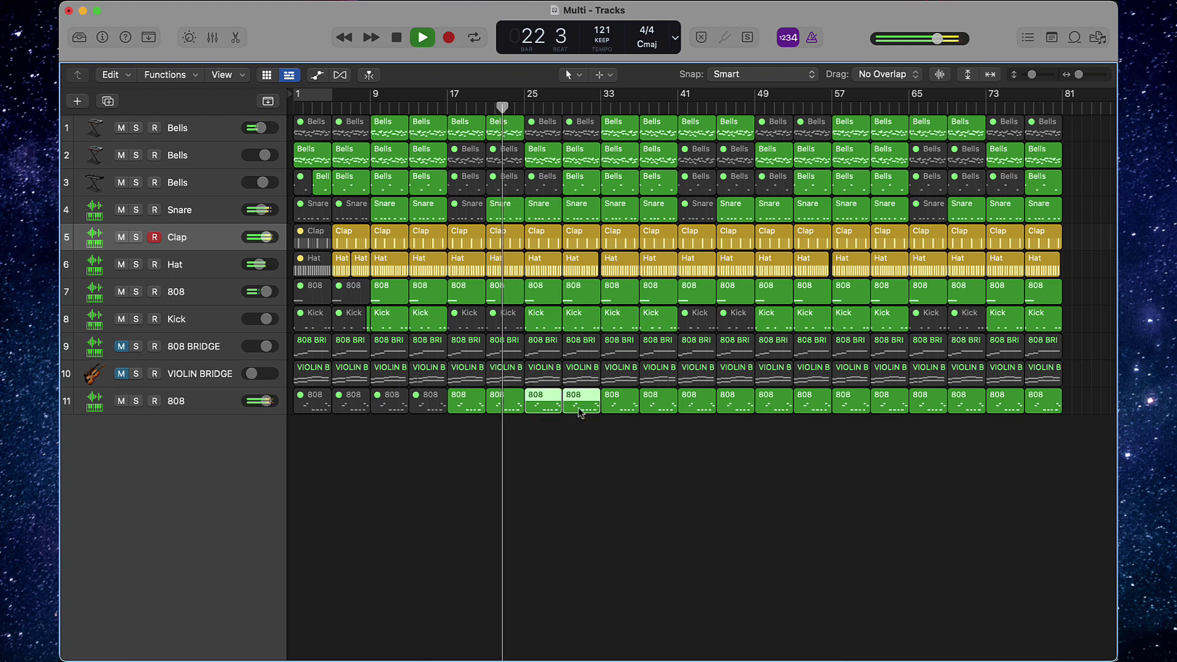
key("ctrl+m")
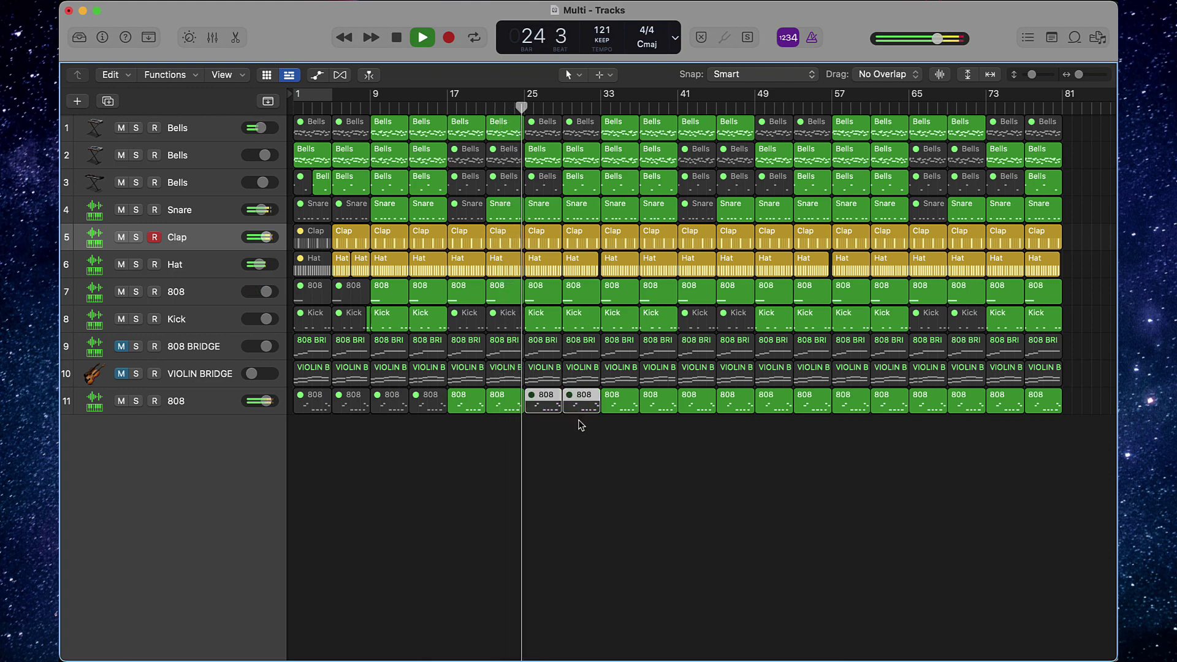
left_click(608, 431)
left_click_drag(605, 432, 648, 402)
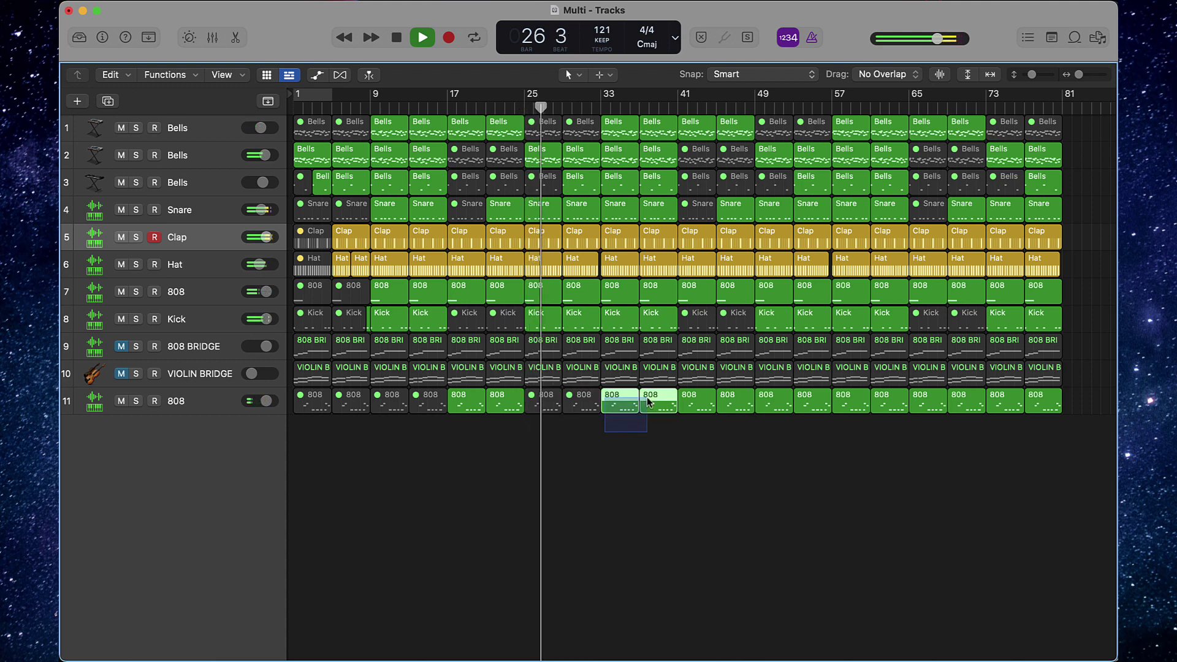
key("ctrl+m")
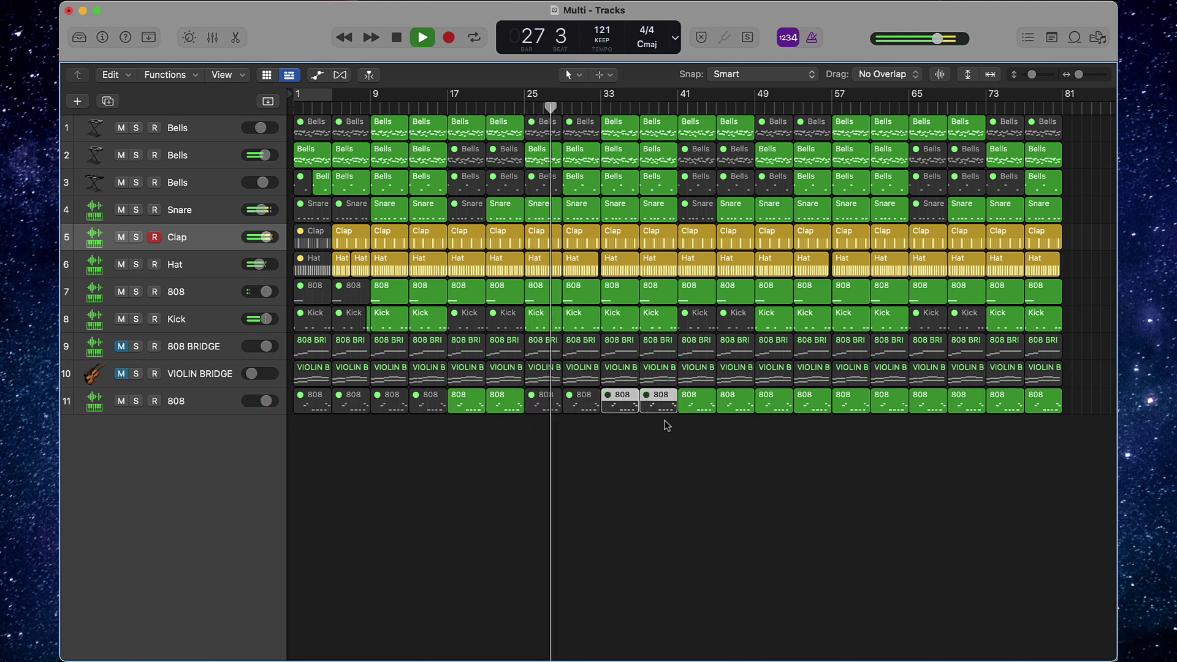
left_click_drag(782, 436, 884, 401)
key("ctrl+m")
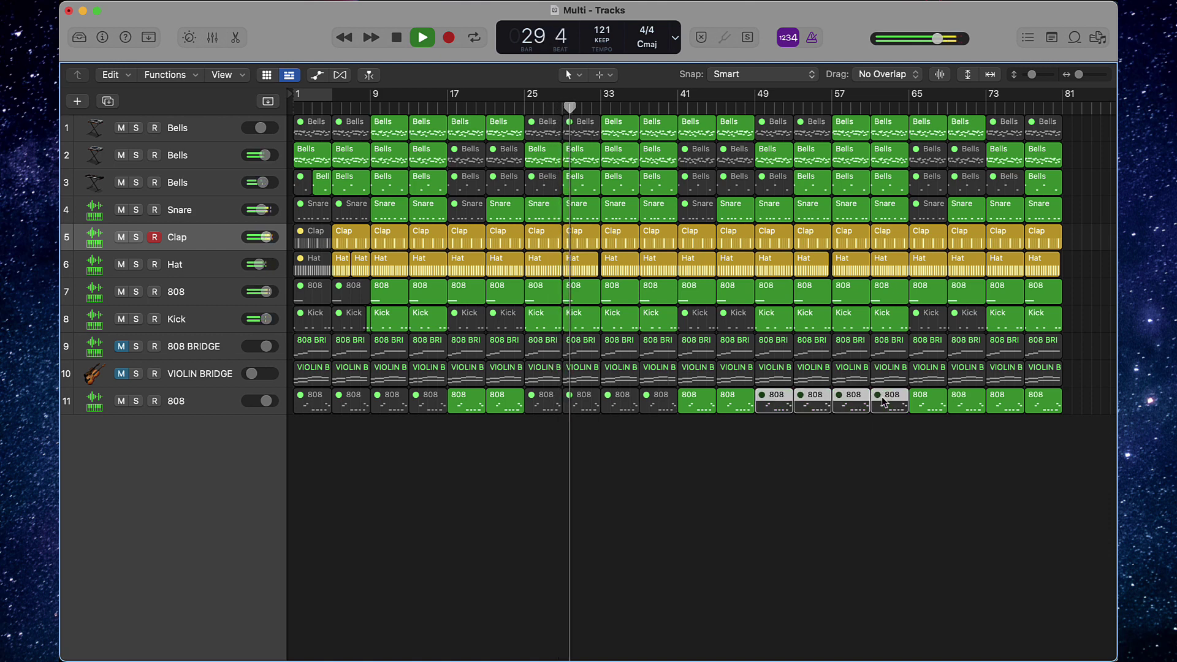
left_click(801, 422)
- Unmute the Bells track 2 regions at bars 41 and 45, and mute the Bells track 1 regions at the same bars
left_click(703, 154)
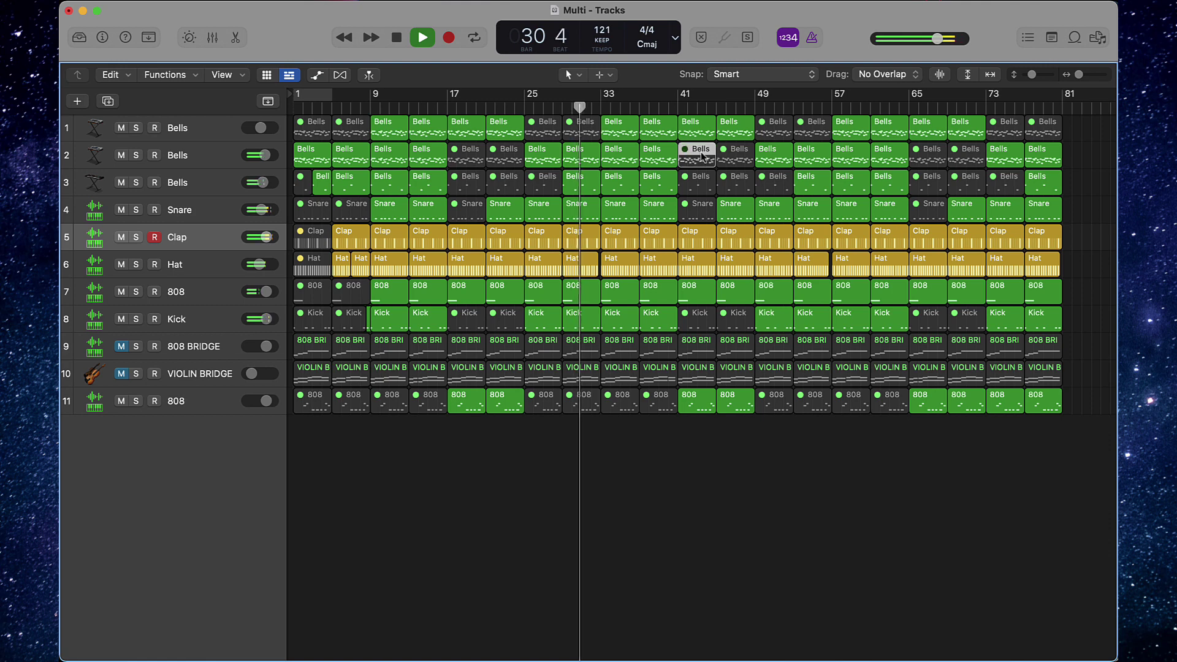
left_click(734, 157, "shift")
key("ctrl+m")
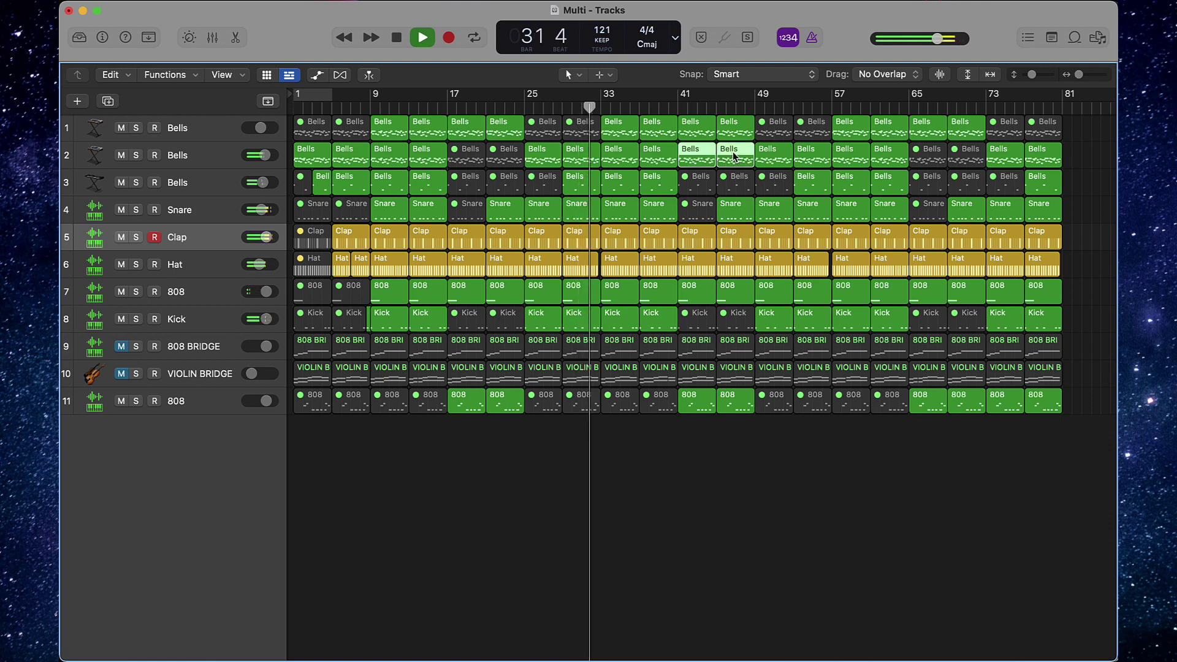
left_click(701, 138)
left_click(742, 135, "shift")
key("ctrl+m")
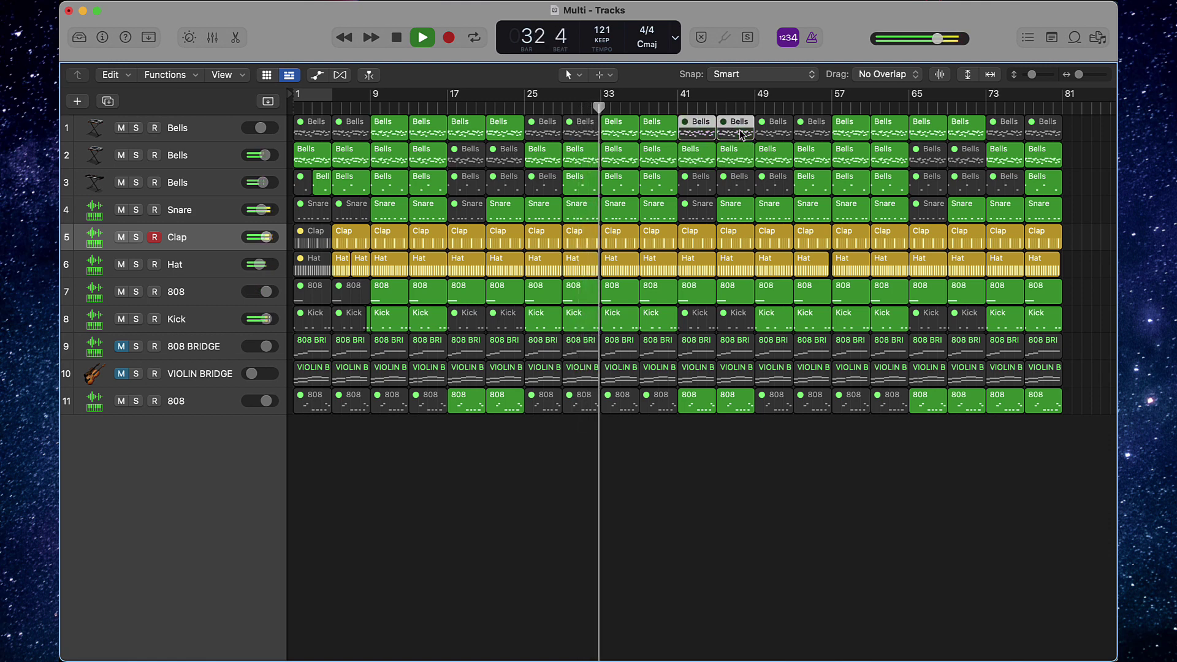
- Mute the Bells track 2 regions at bars 49 and 53, and unmute the Bells track 1 regions at the same bars
left_click(765, 152)
left_click(812, 159, "shift")
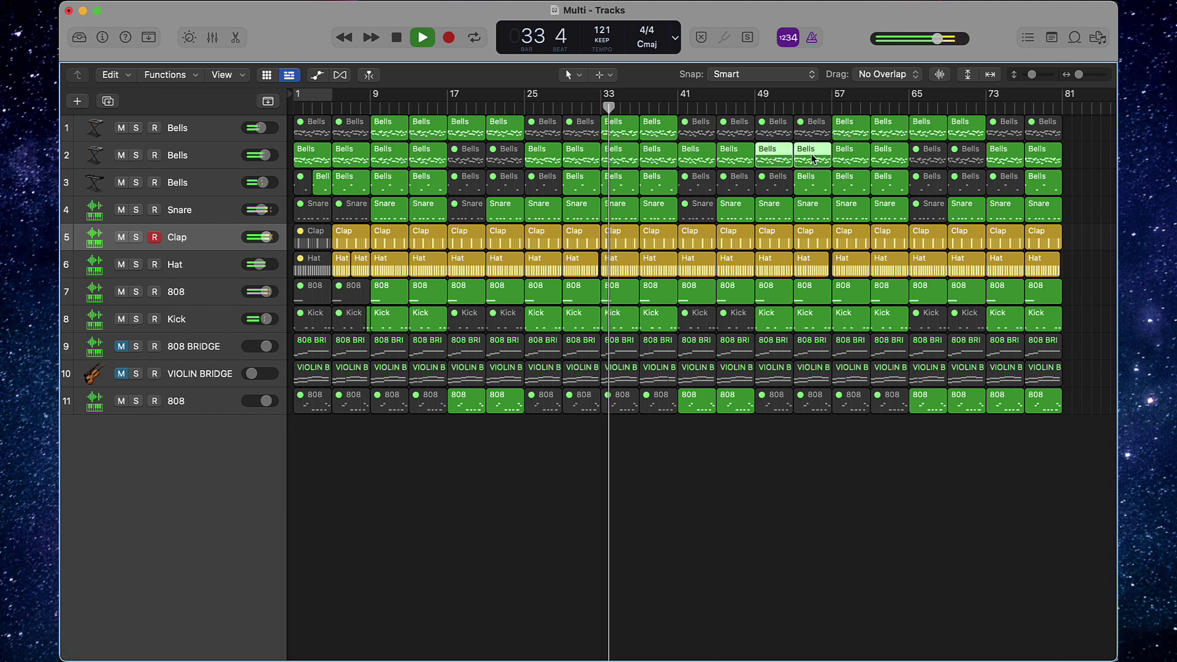
key("ctrl+m")
left_click(774, 130)
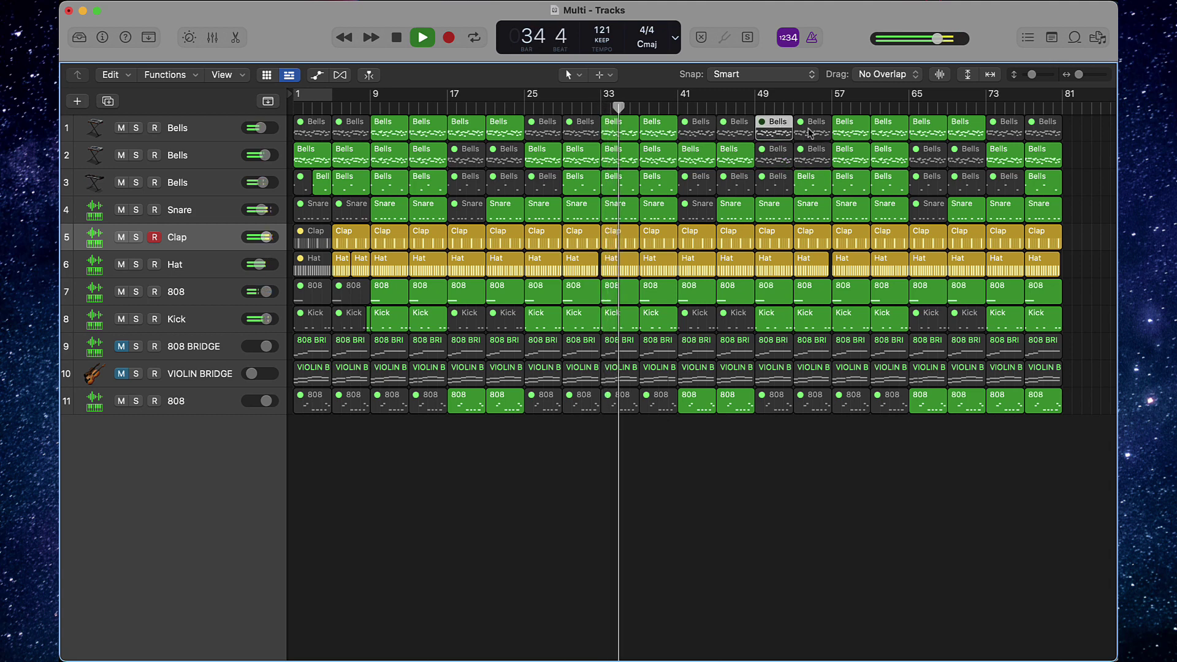
left_click(815, 131, "shift")
key("ctrl+m")
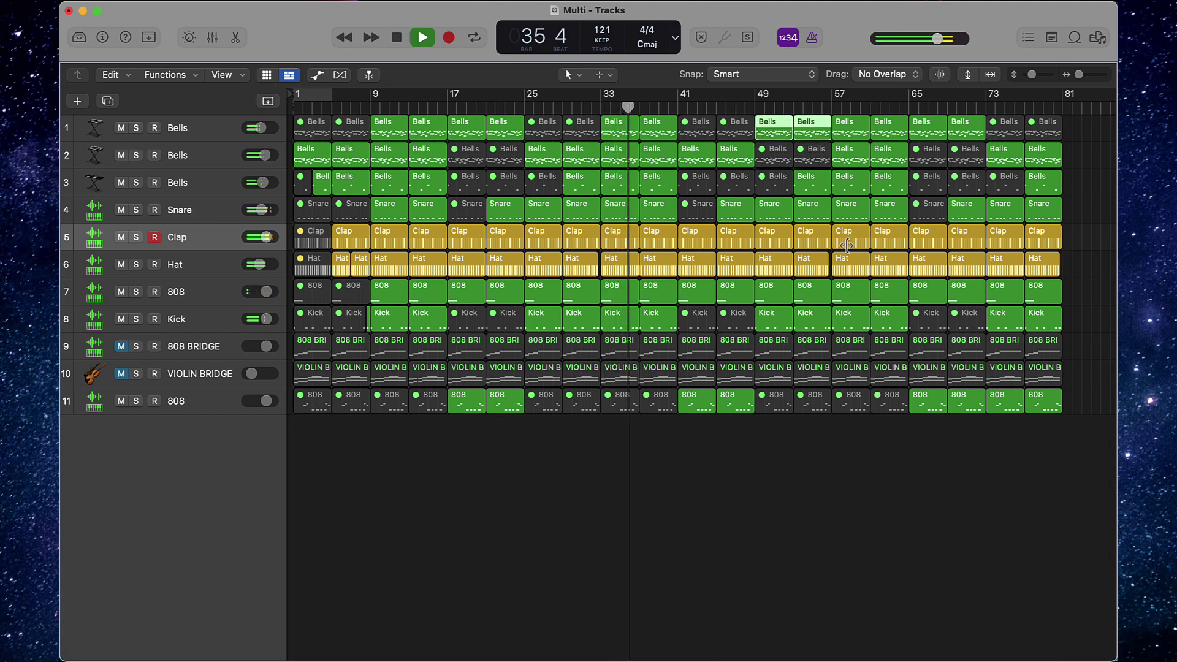
left_click(906, 481)
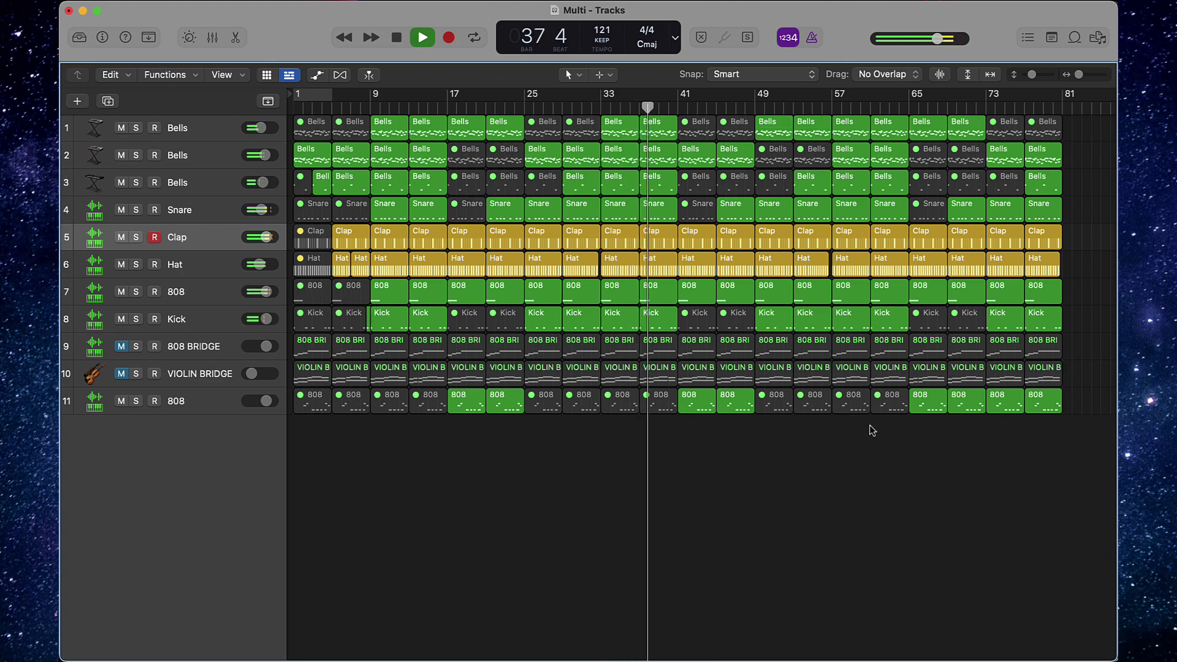
- Mute the 808 BRIDGE and VIOLIN BRIDGE regions between bars 1 and 65, and the track 11 808 regions between bars 65 and 81
scroll(871, 425, "right", 5)
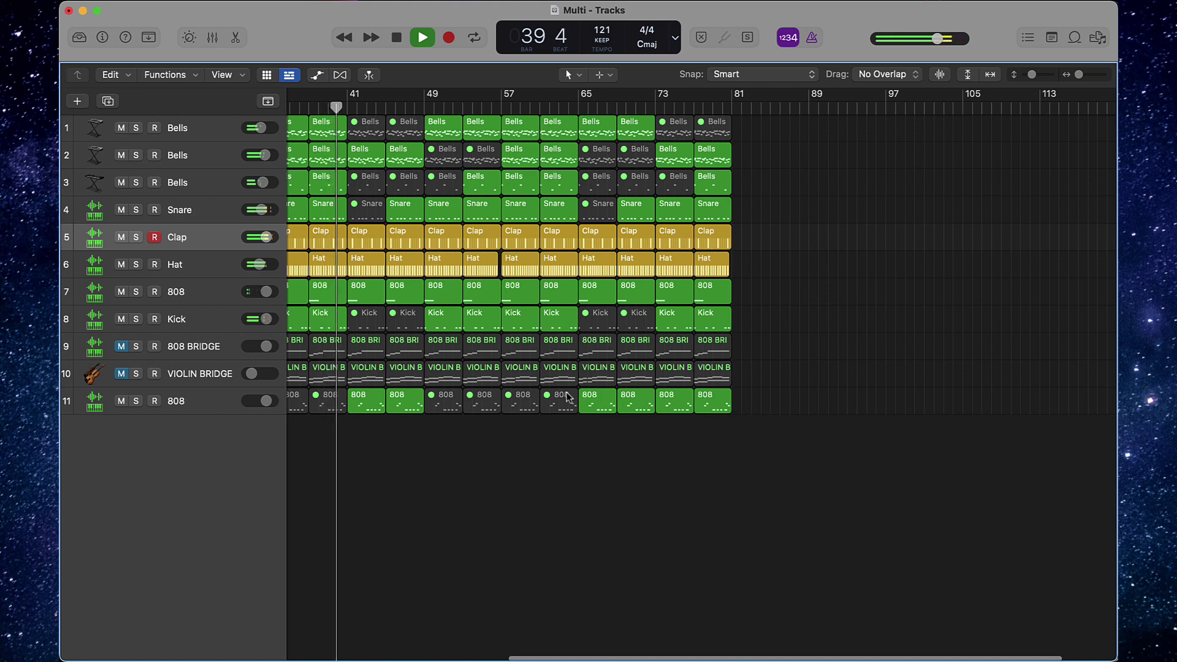
scroll(568, 397, "left", 3)
scroll(565, 396, "down", 3)
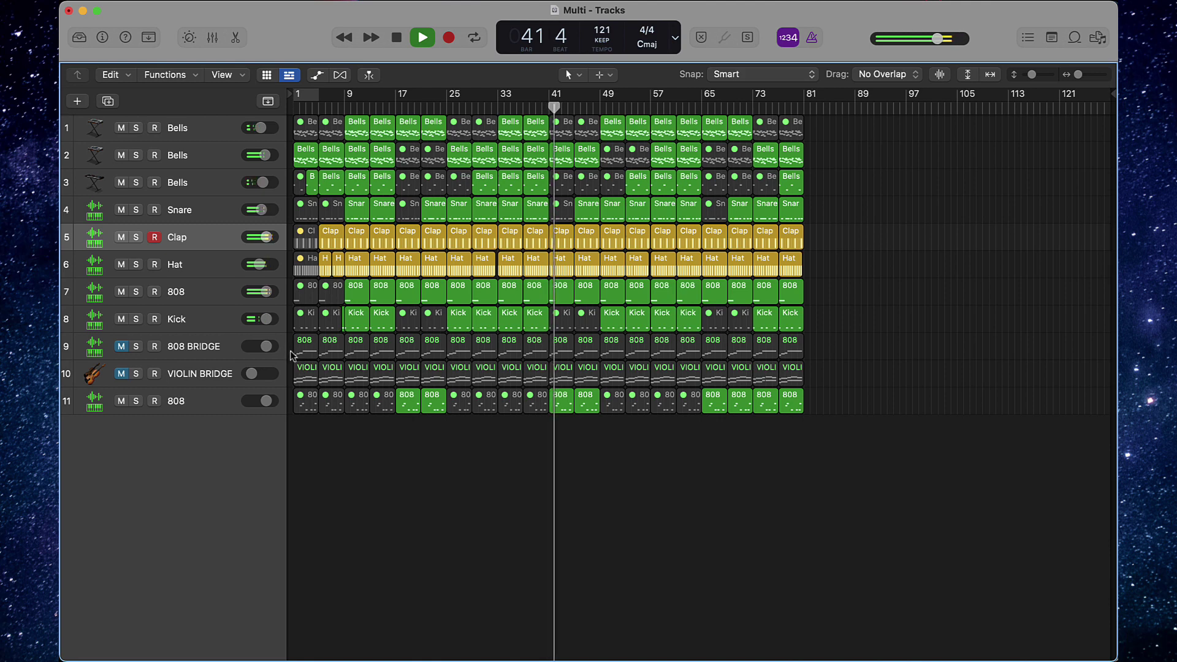
left_click_drag(291, 354, 688, 373)
key("ctrl+m")
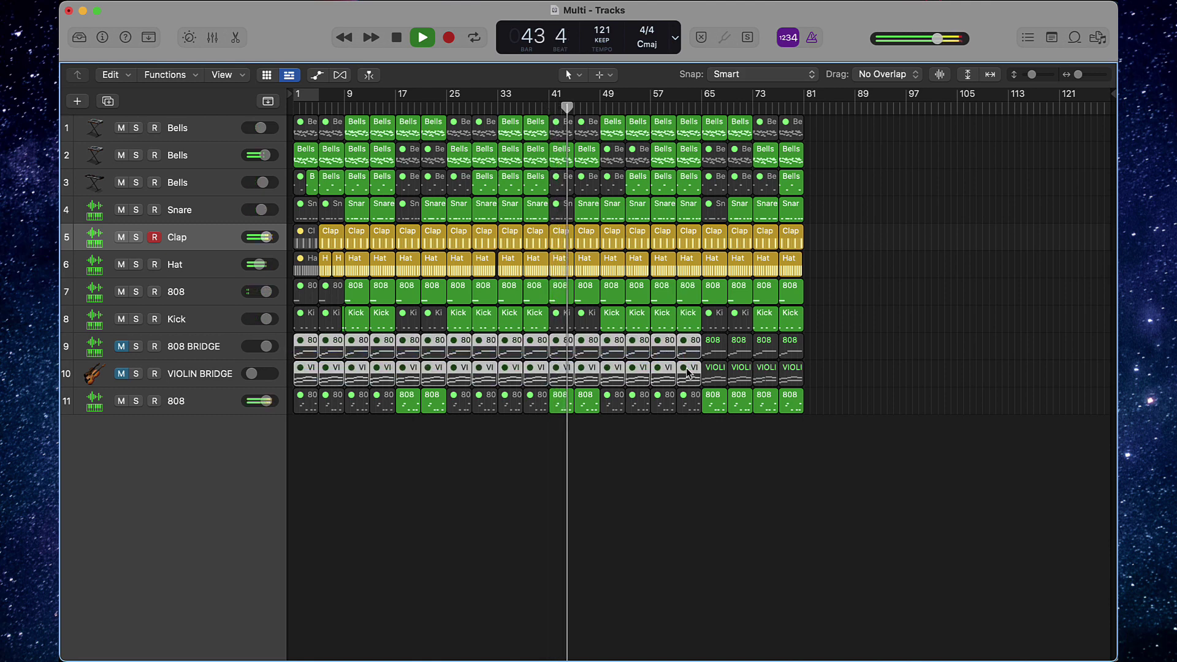
left_click(756, 460)
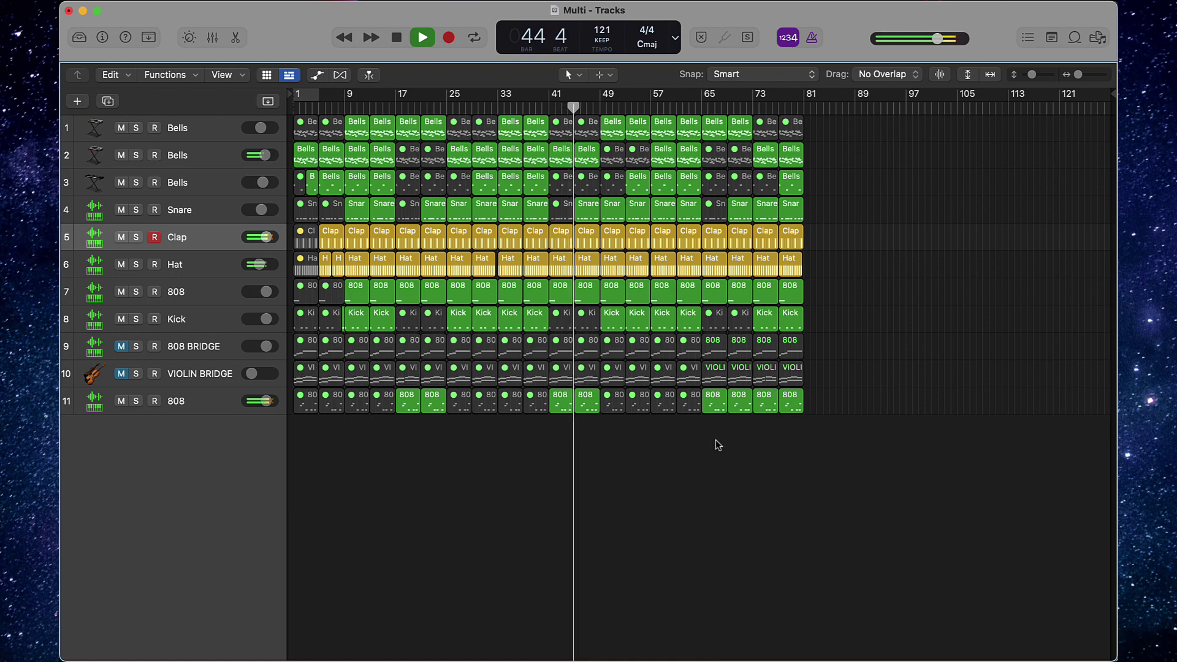
left_click_drag(715, 440, 806, 395)
key("ctrl+m")
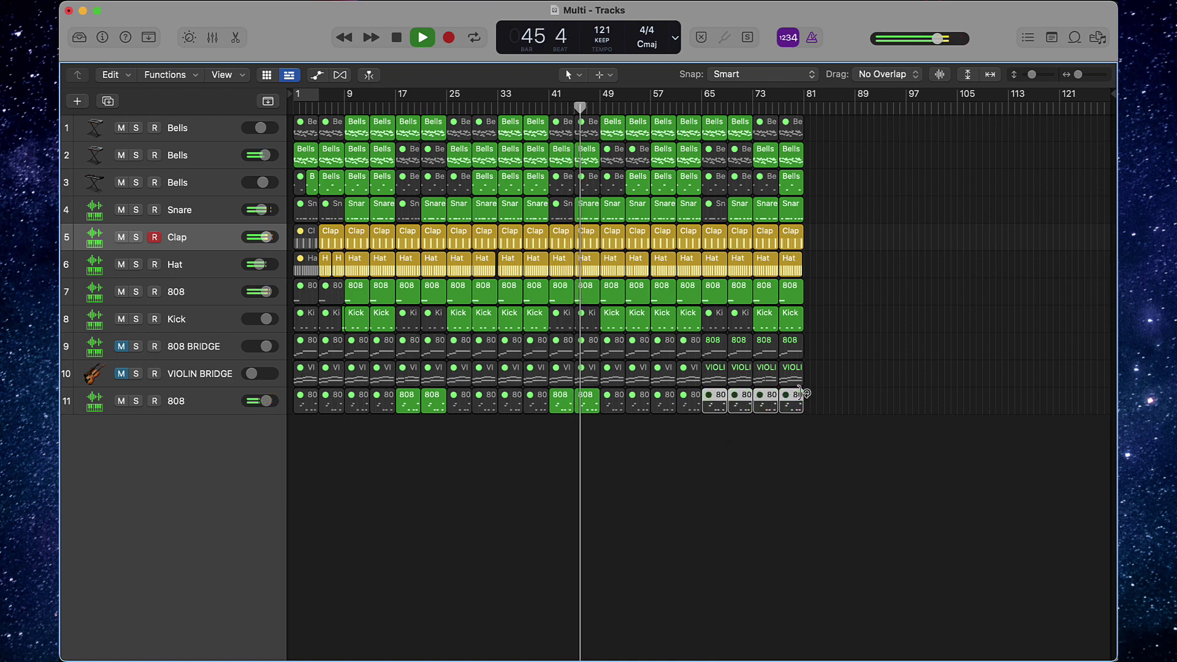
- Mute the Bells track 1, Clap, Hat and track 7 808 regions at bars 65 and 69, plus the Snare region at bar 69
scroll(790, 399, "up", 5)
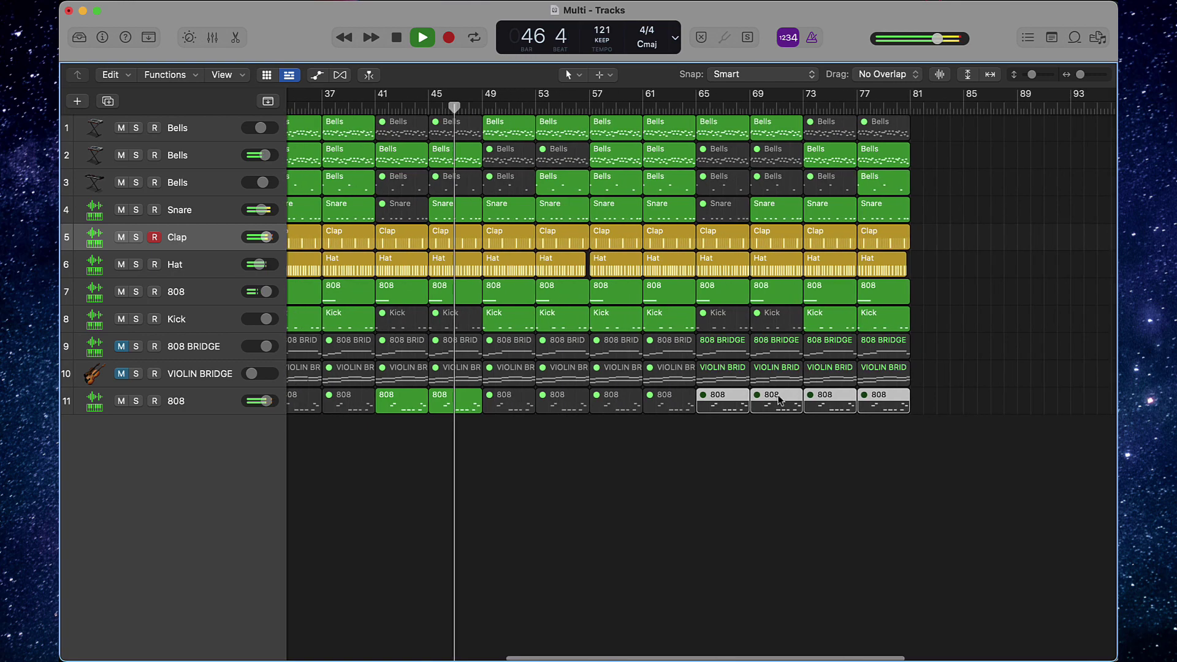
left_click(736, 126)
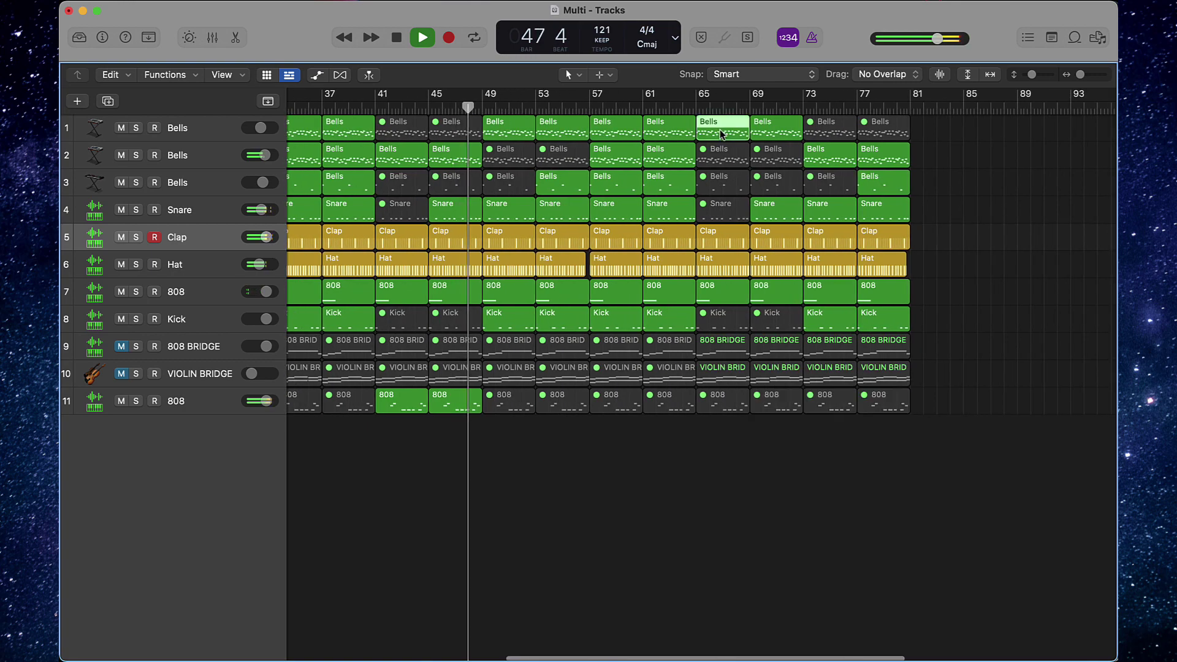
left_click(776, 134, "shift")
left_click(774, 209, "shift")
left_click(778, 239, "shift")
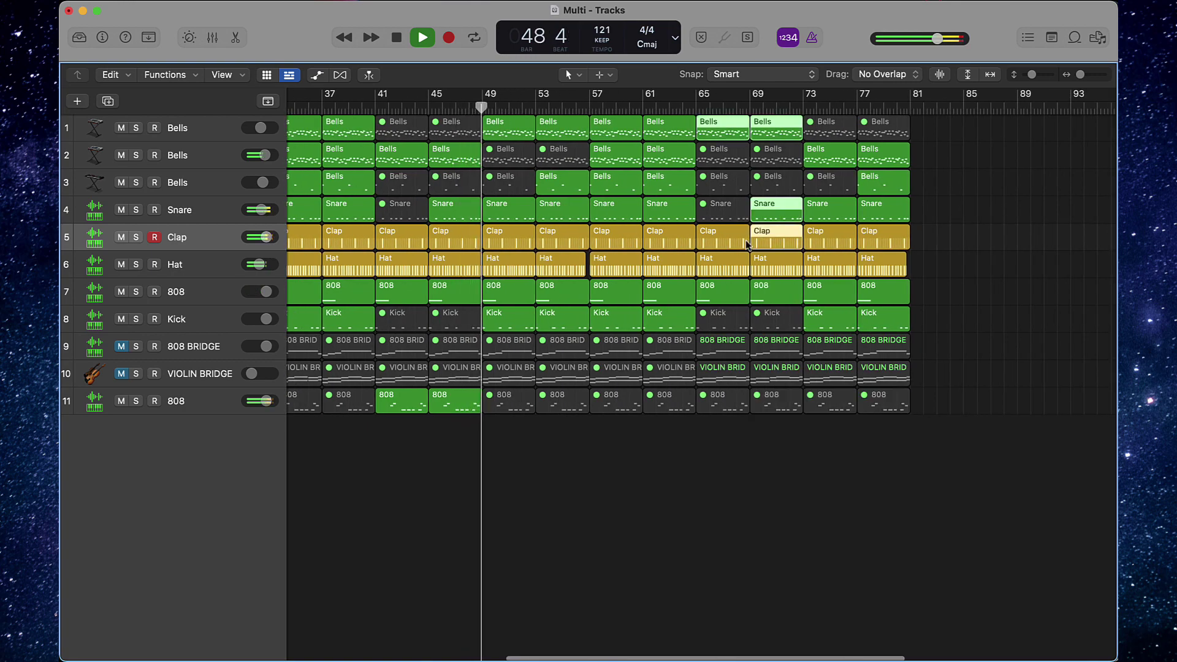
left_click(744, 240, "shift")
left_click(720, 266, "shift")
left_click(759, 268, "shift")
left_click(760, 289, "shift")
left_click(729, 289, "shift")
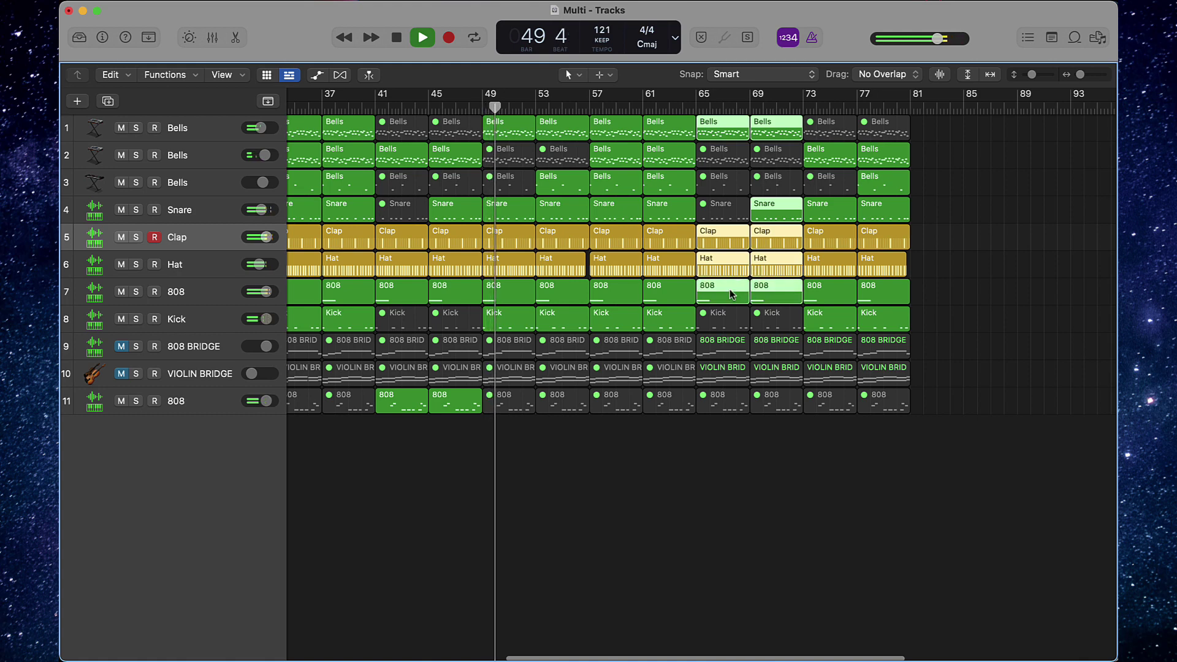
key("ctrl+m")
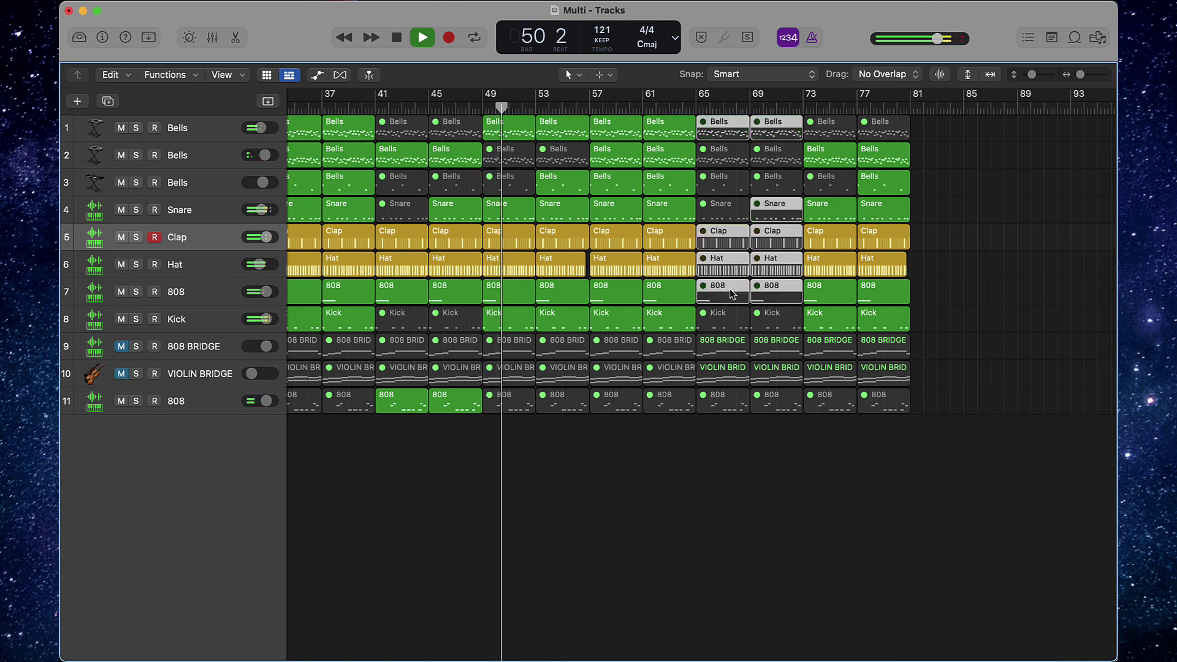
left_click(743, 512)
- Unmute the 808 BRIDGE and VIOLIN BRIDGE tracks and the Clap and Hat regions at bar 69
left_click_drag(127, 349, 125, 374)
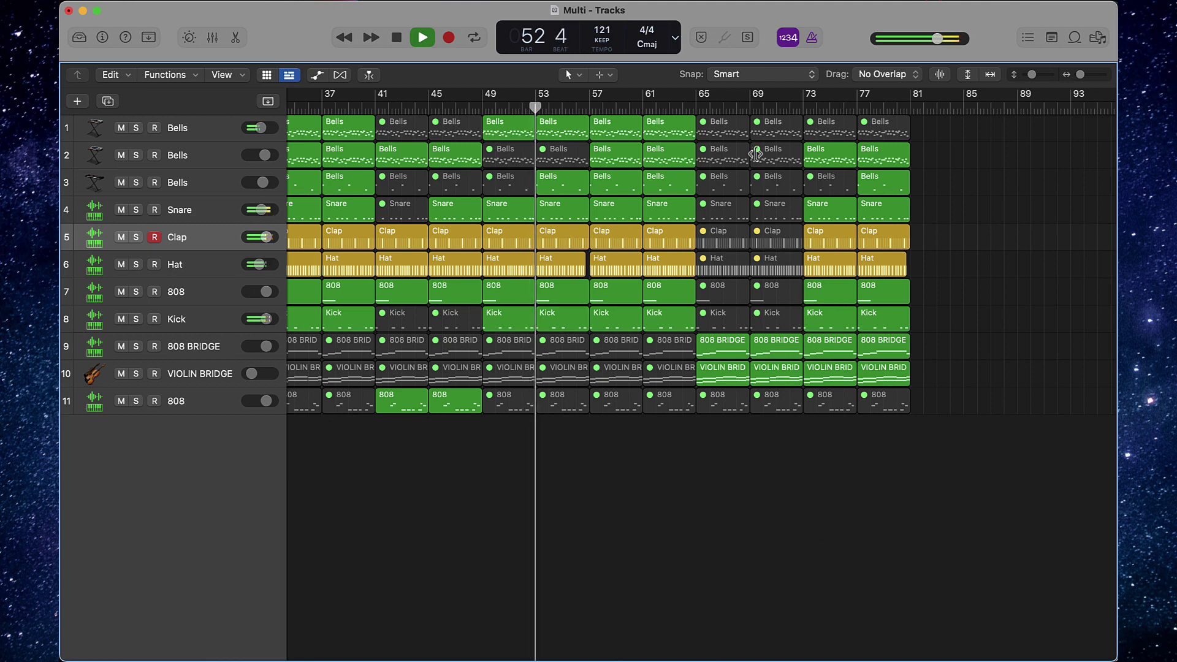
left_click(775, 264)
left_click(777, 233, "shift")
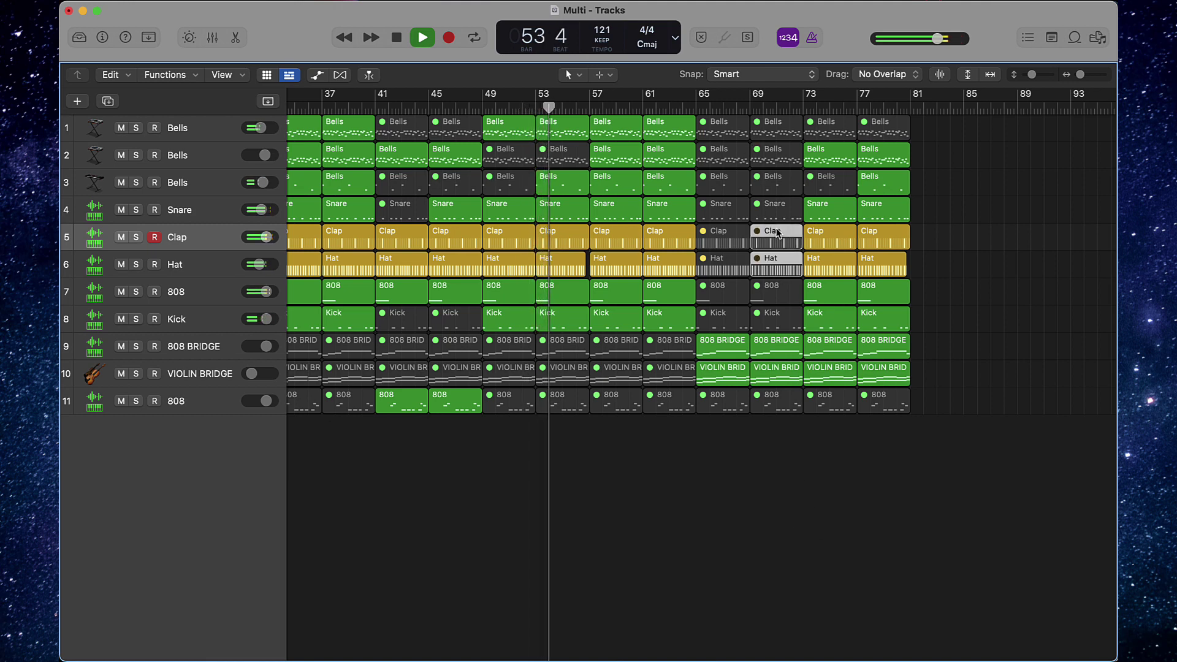
key("ctrl+m")
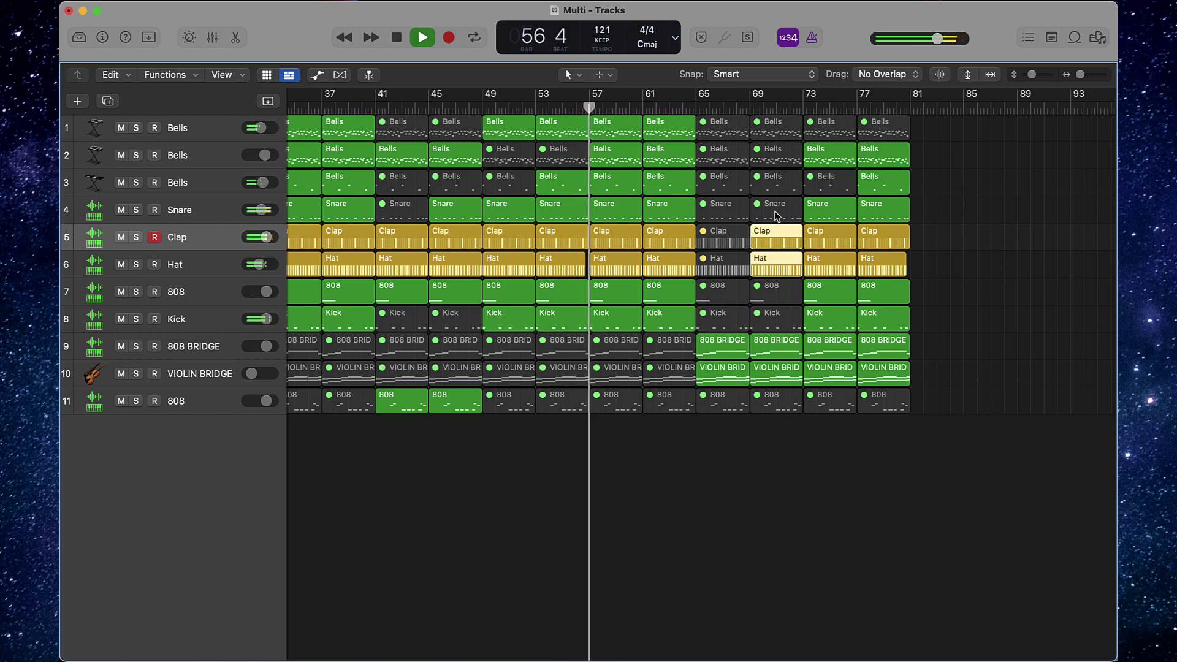
- Unmute the Clap and Hat regions at bar 65 and the Snare region at bar 69
left_click(721, 236)
left_click(721, 265, "shift")
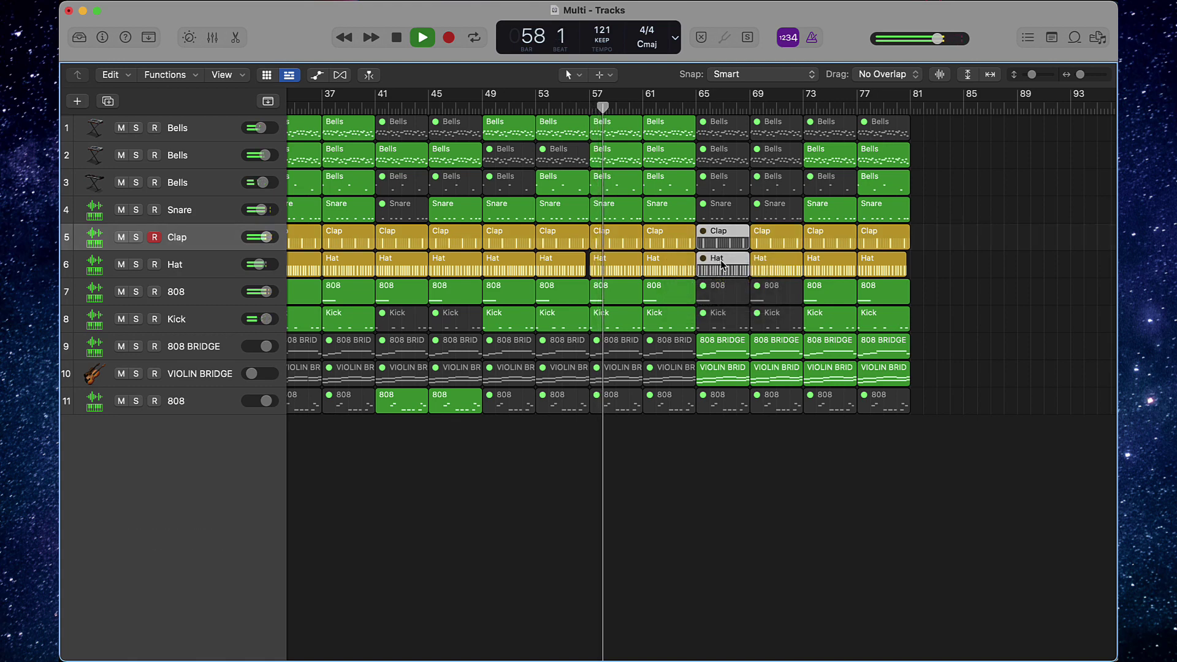
key("ctrl+m")
left_click(772, 213)
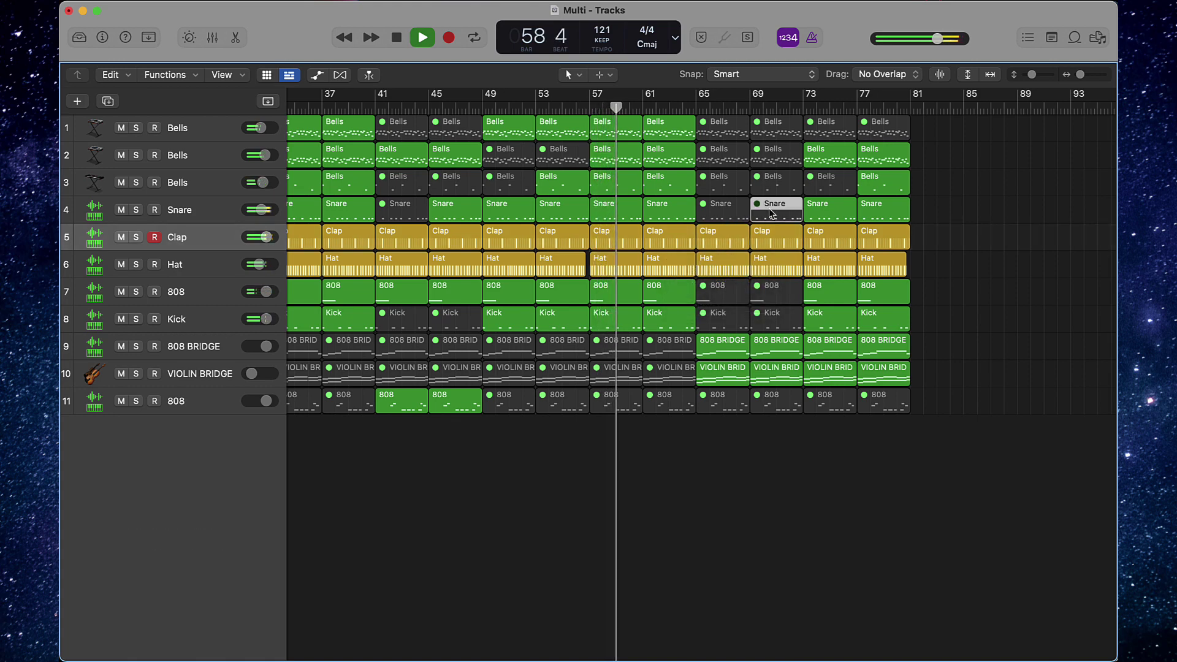
key("ctrl+m")
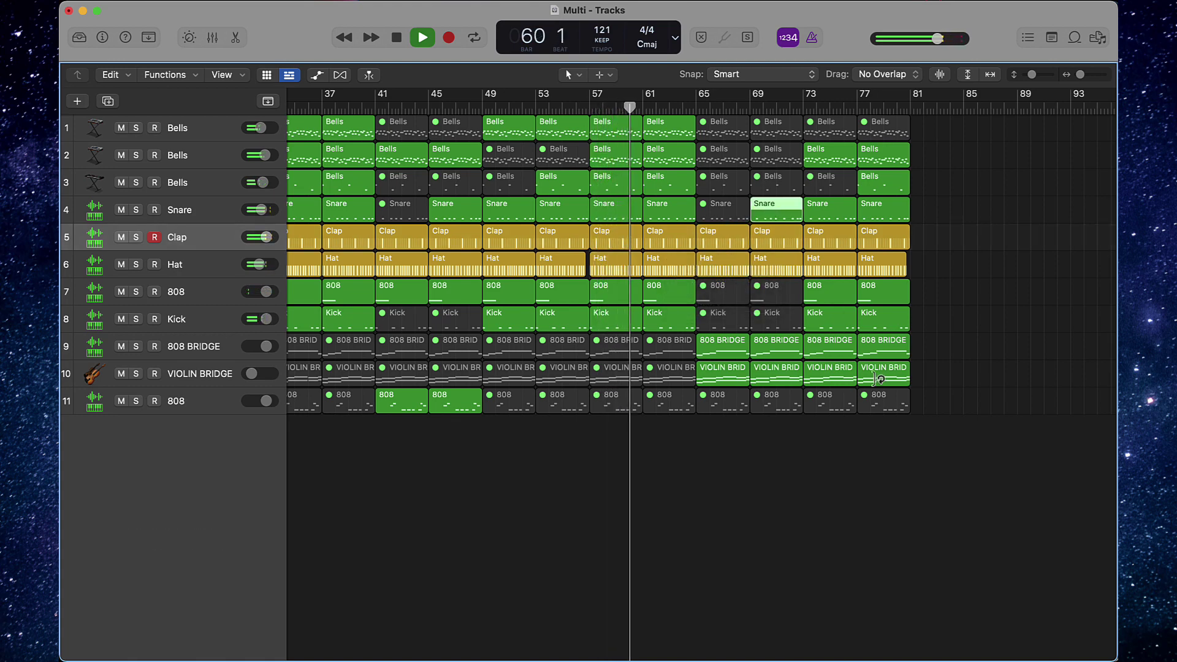
- Mute the 808 BRIDGE and VIOLIN BRIDGE regions between bars 73 and 81
left_click_drag(933, 351, 851, 378)
key("ctrl+m")
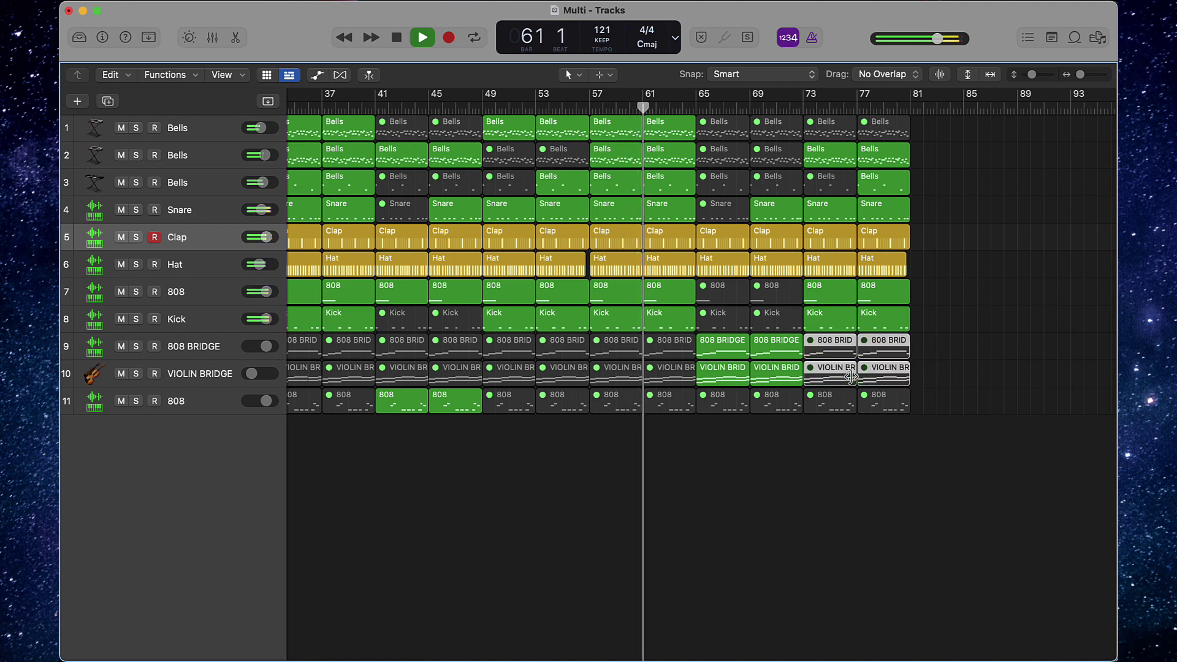
left_click(837, 474)
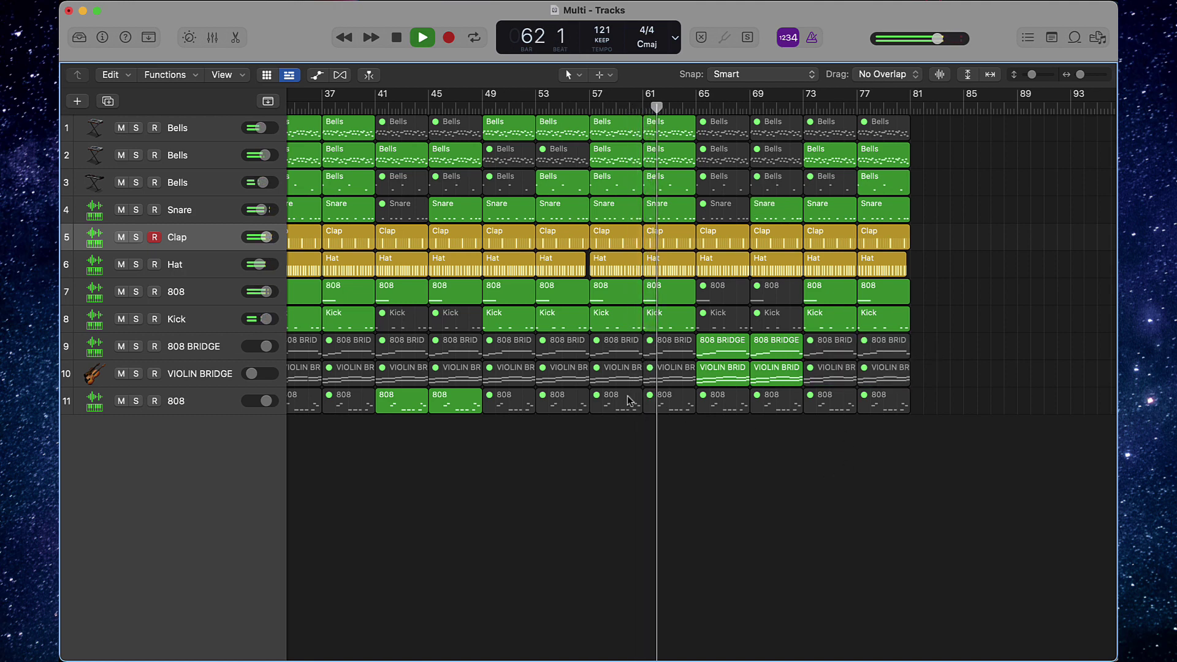
- Copy all regions between bars 57 and 65 to the end of the arrangement, starting at bar 81
left_click_drag(627, 459, 669, 80)
left_click_drag(622, 135, 943, 135)
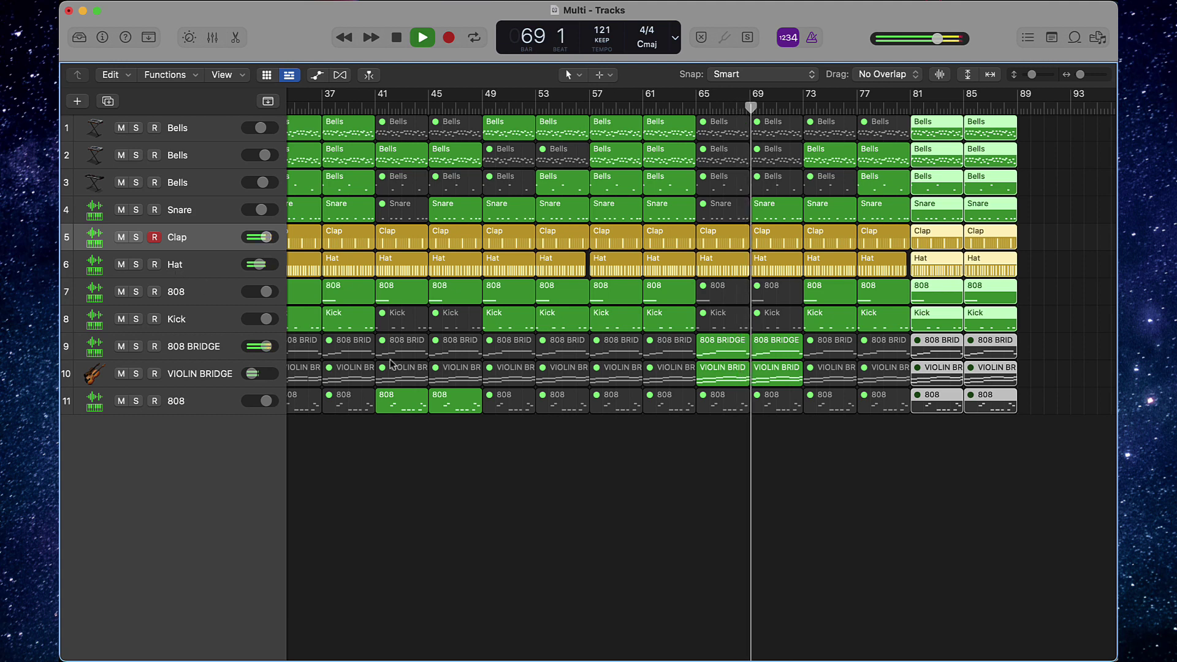
left_click(852, 515)
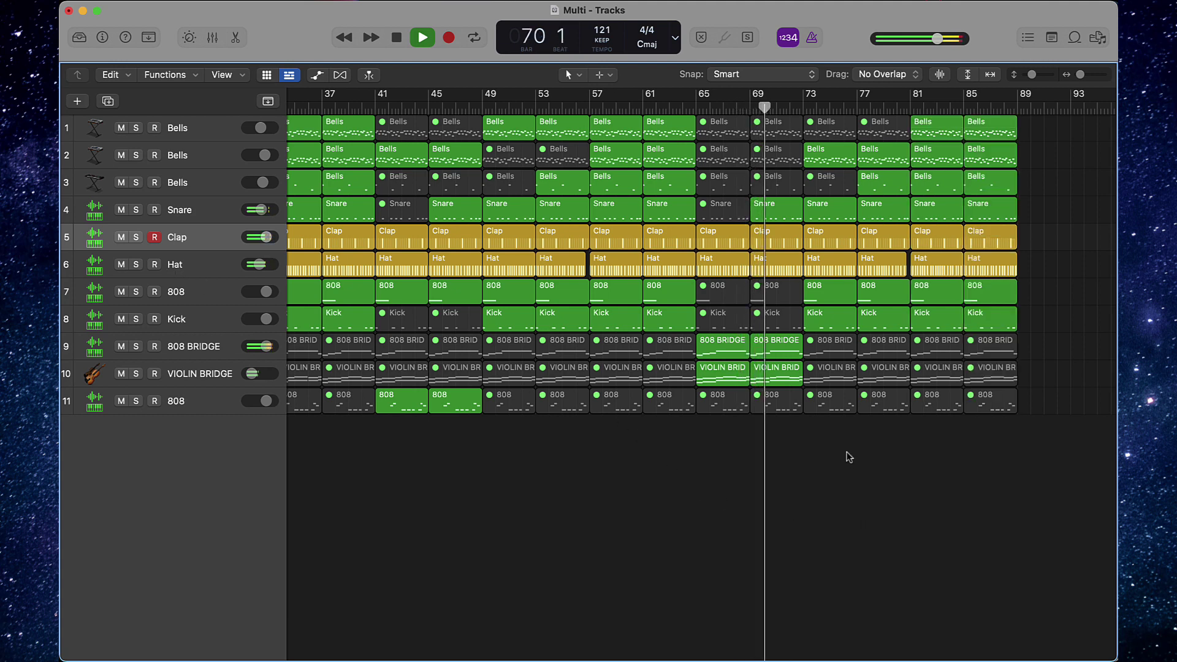
- Play the arrangement from about bar 60 and mute the Clap and Hat regions at bar 65
left_click(829, 352)
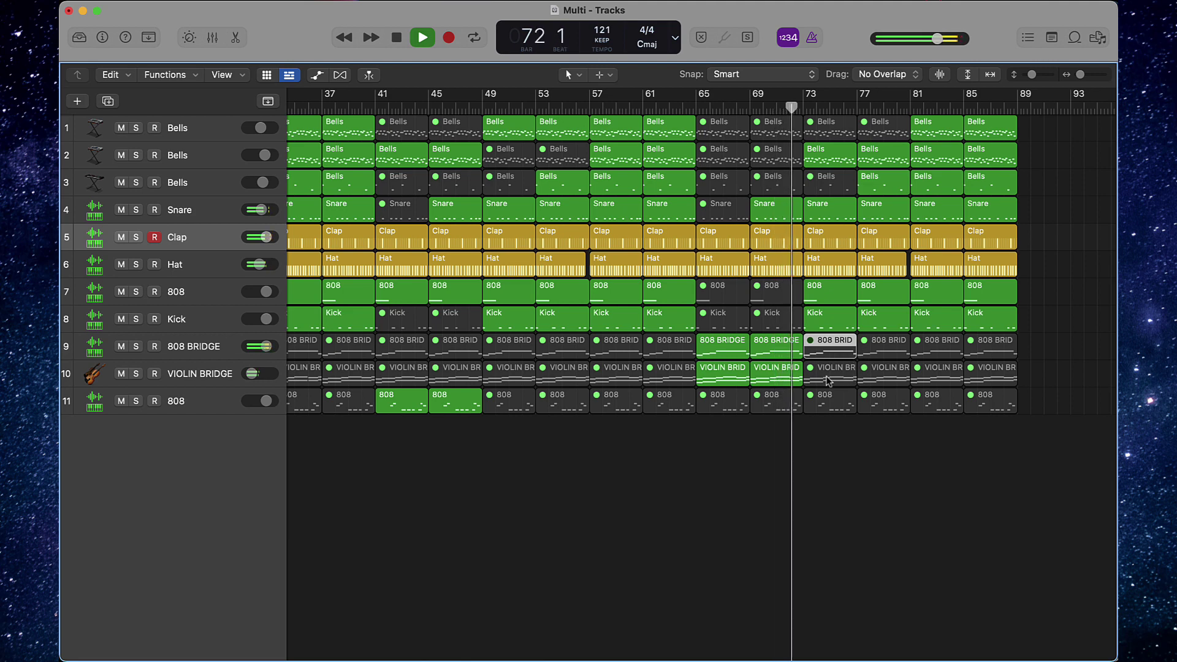
left_click(877, 481, "ctrl+alt")
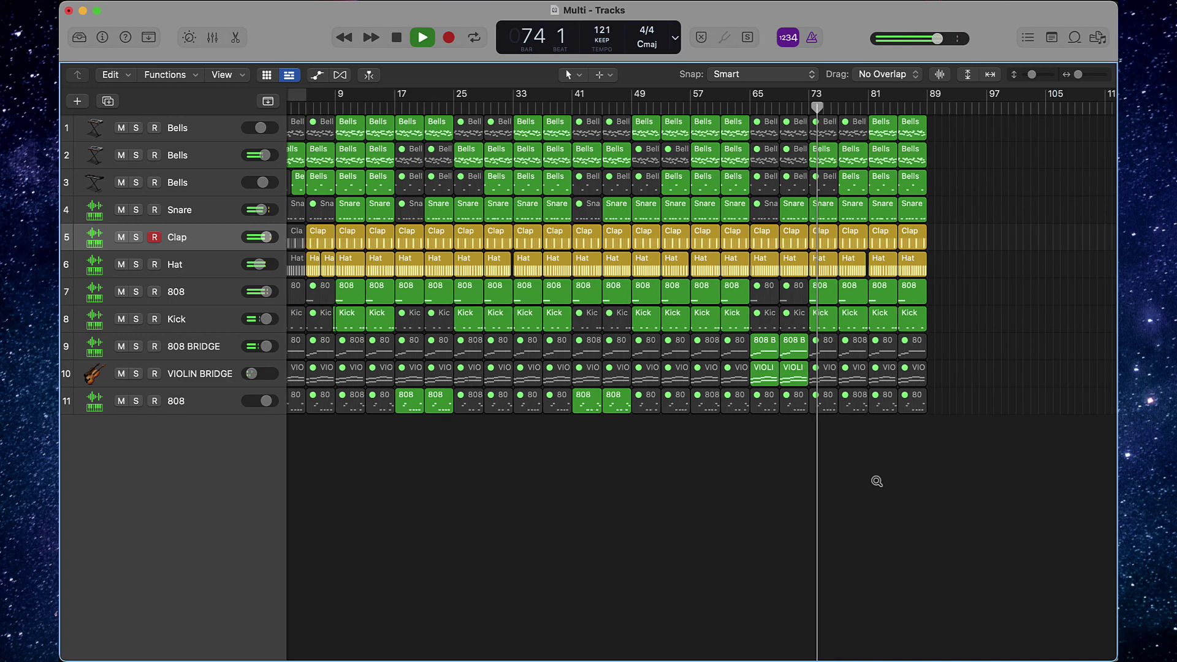
left_click(877, 482, "ctrl+alt")
key("space")
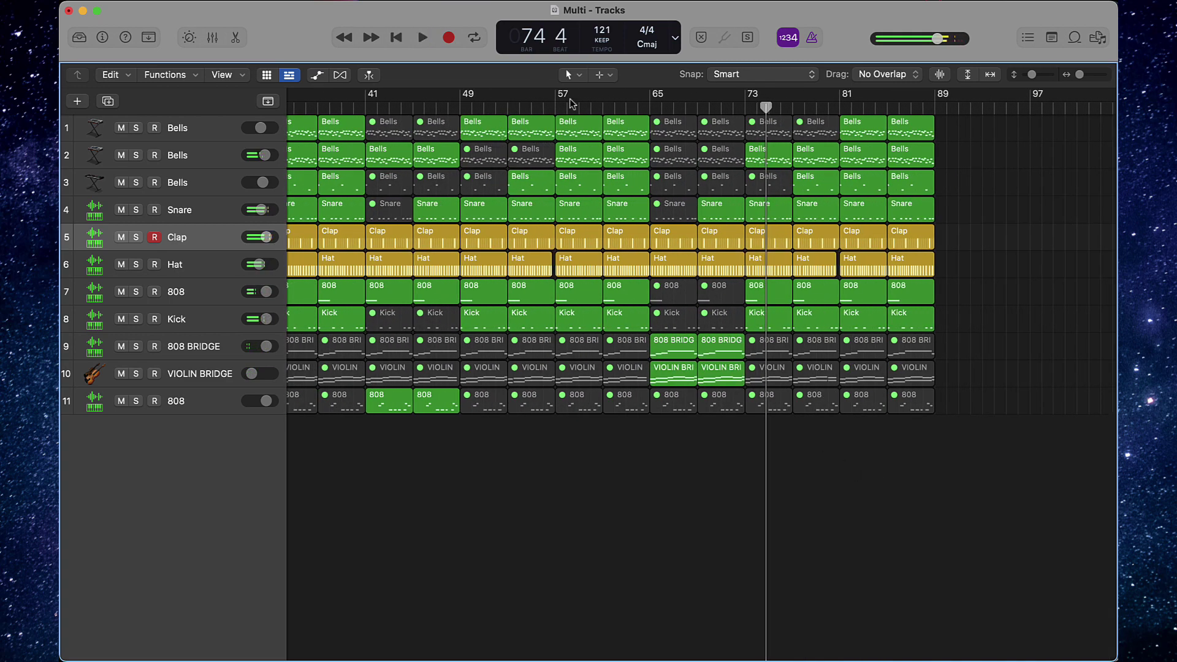
left_click(590, 107)
key("space")
left_click(674, 243)
left_click(685, 260, "shift")
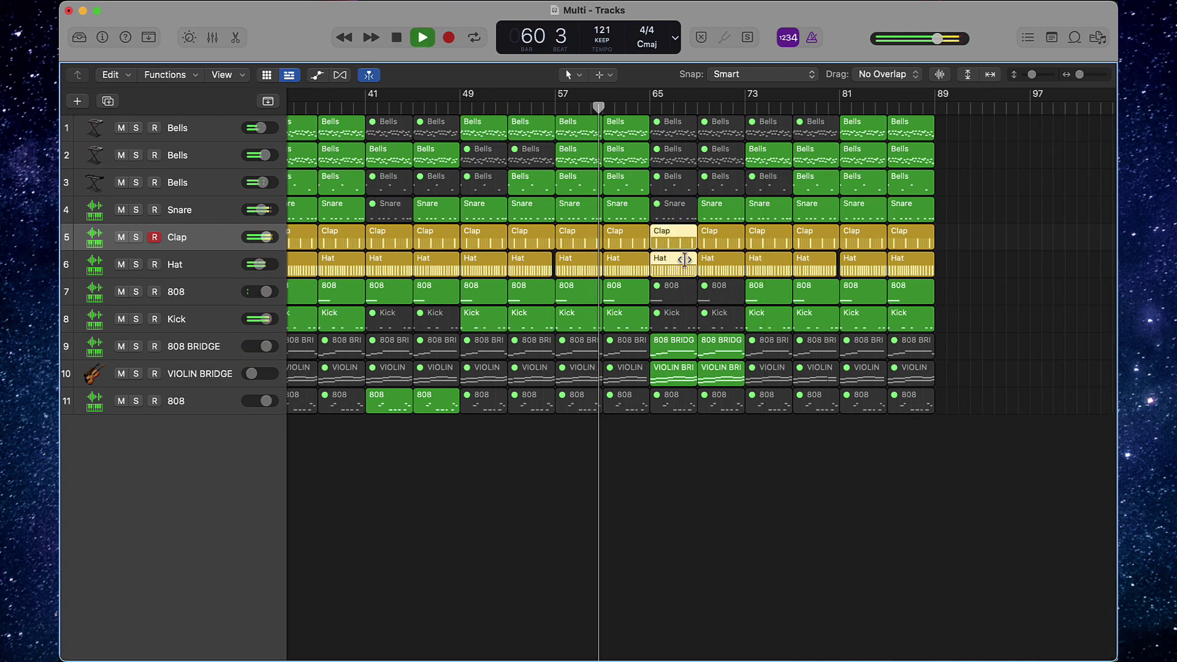
key("ctrl+m")
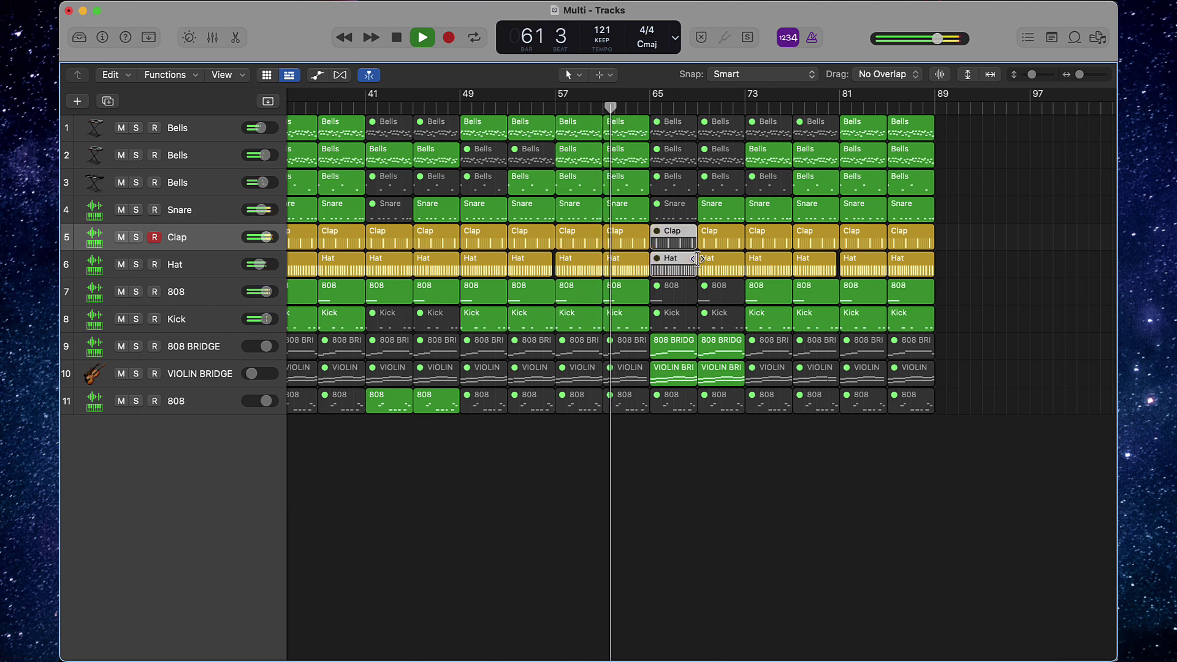
left_click(760, 513)
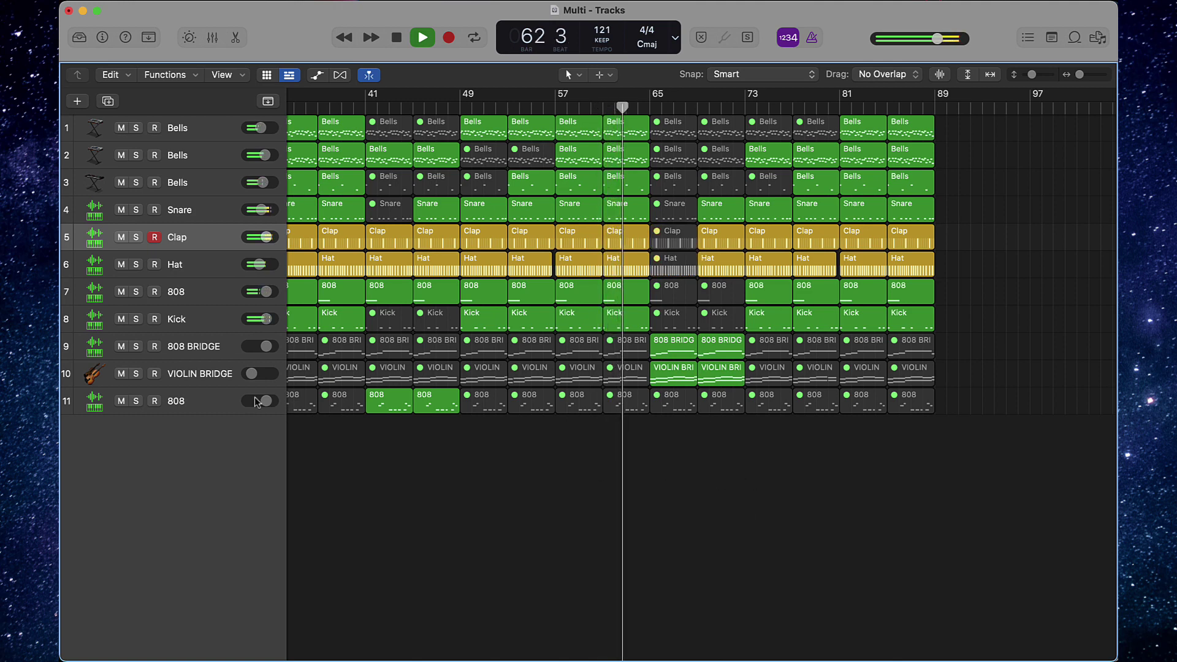
- Fine-tune the volume of the VIOLIN BRIDGE track while the bridge plays
left_click_drag(252, 374, 256, 374)
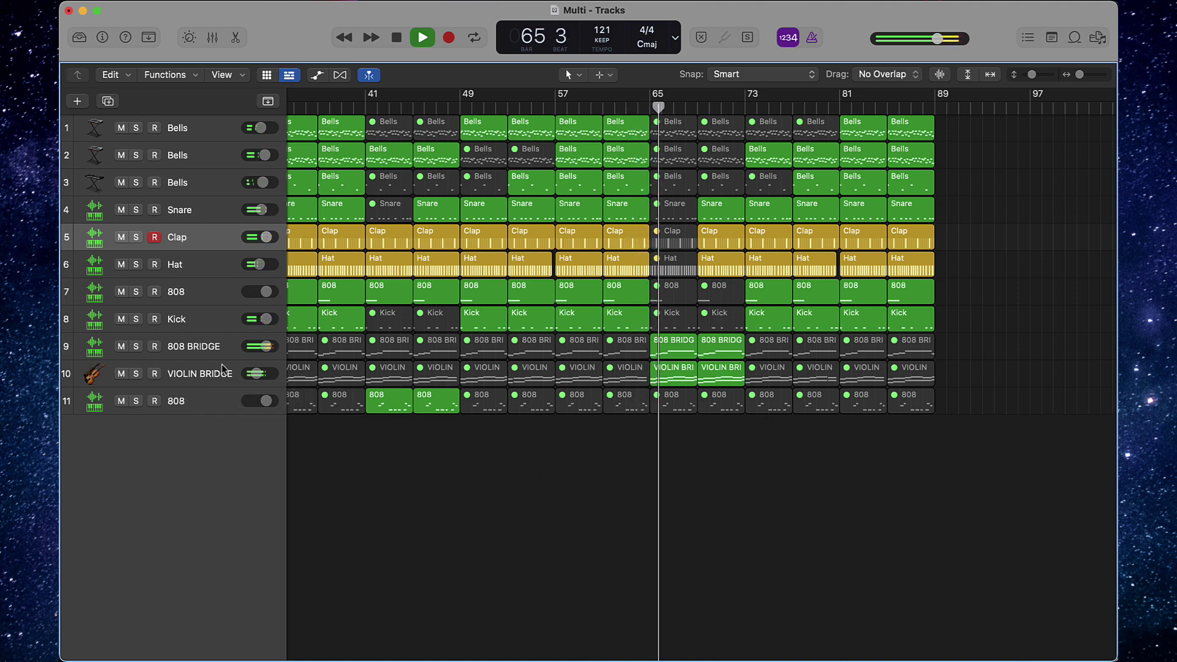
left_click_drag(257, 373, 253, 373)
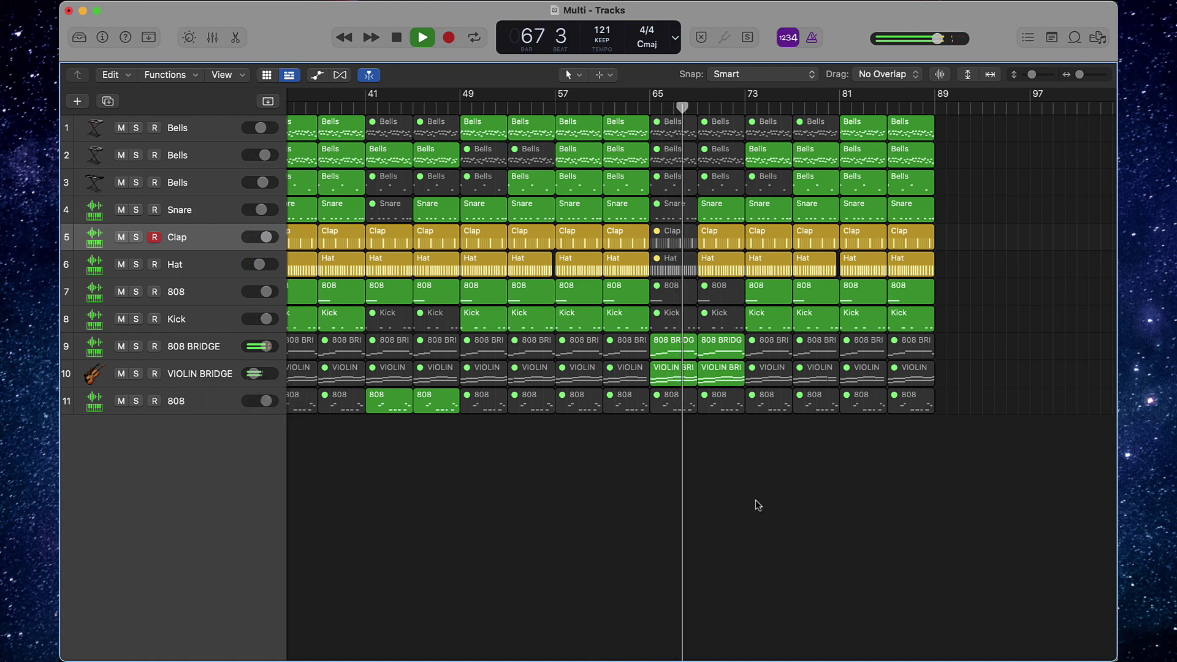
- Audition the bridge with the Hat, Snare and Clap tracks muted, and unmute all three tracks
left_click(120, 265)
left_click(121, 210)
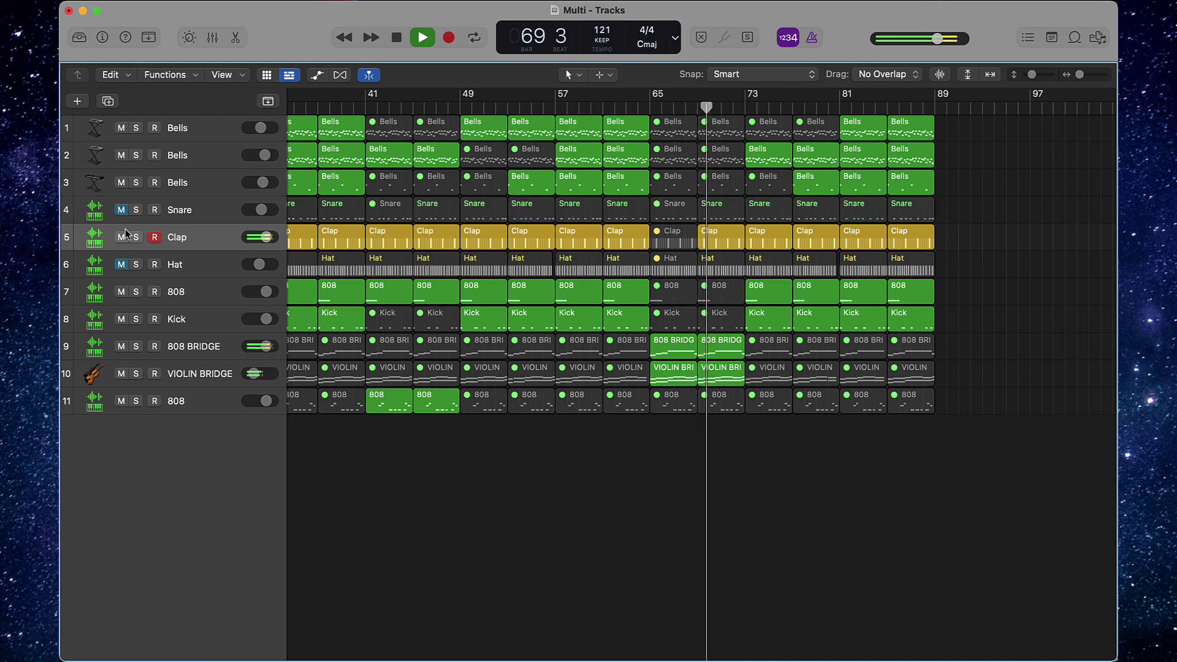
left_click(122, 238)
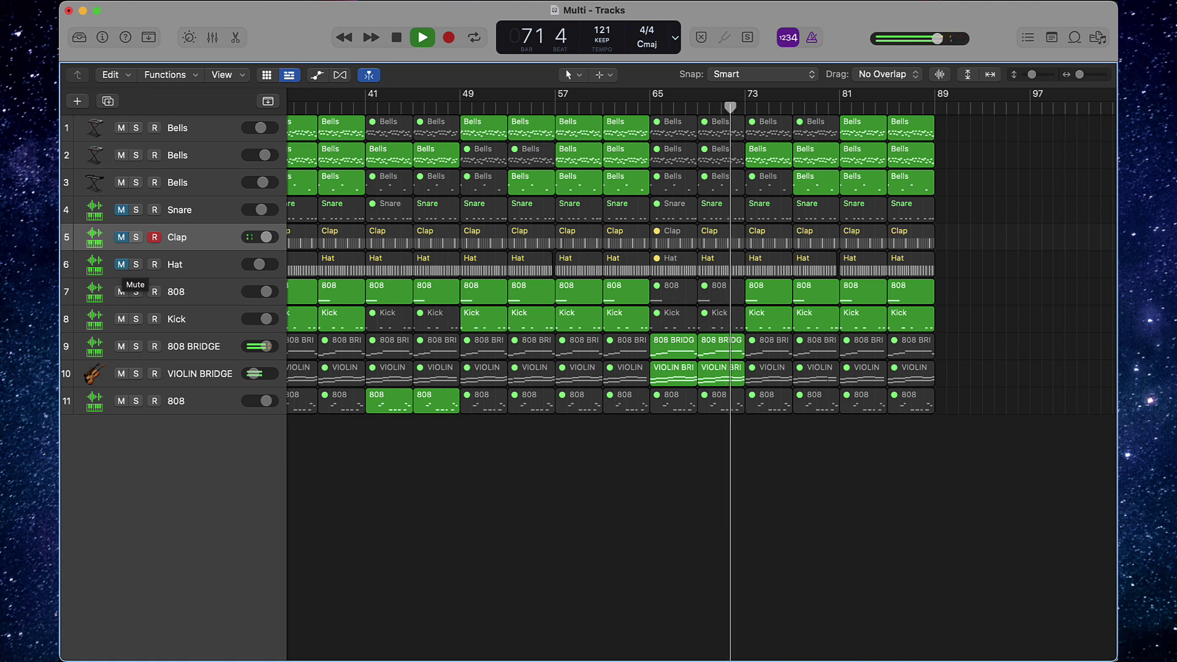
left_click(122, 238)
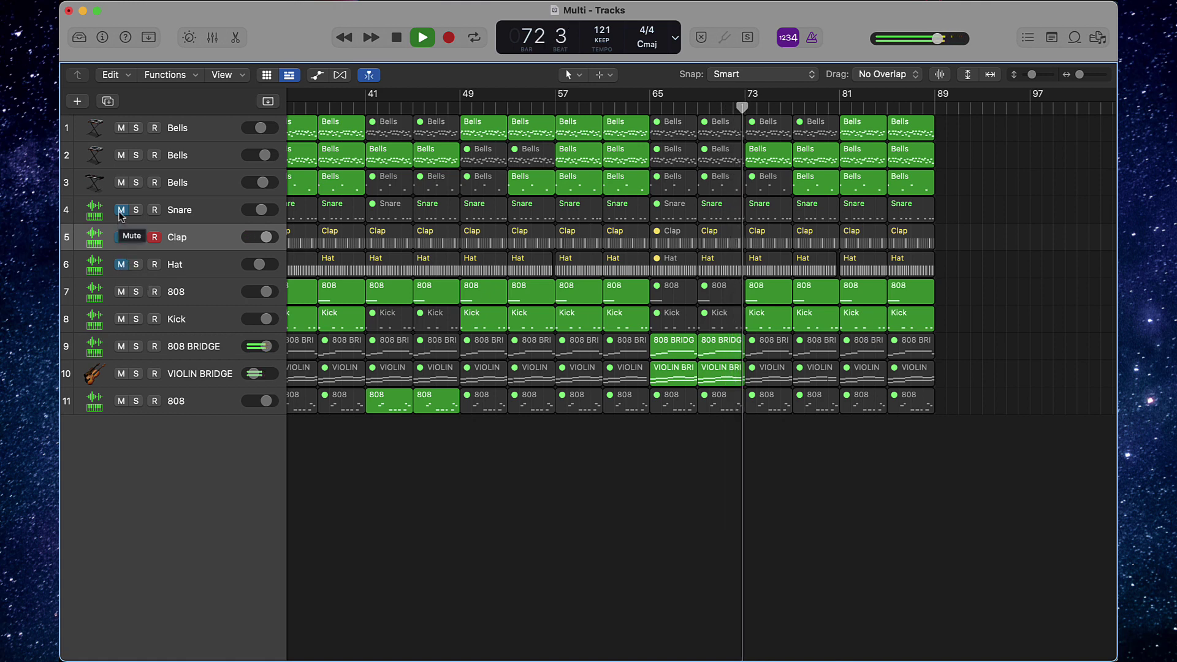
left_click(122, 265)
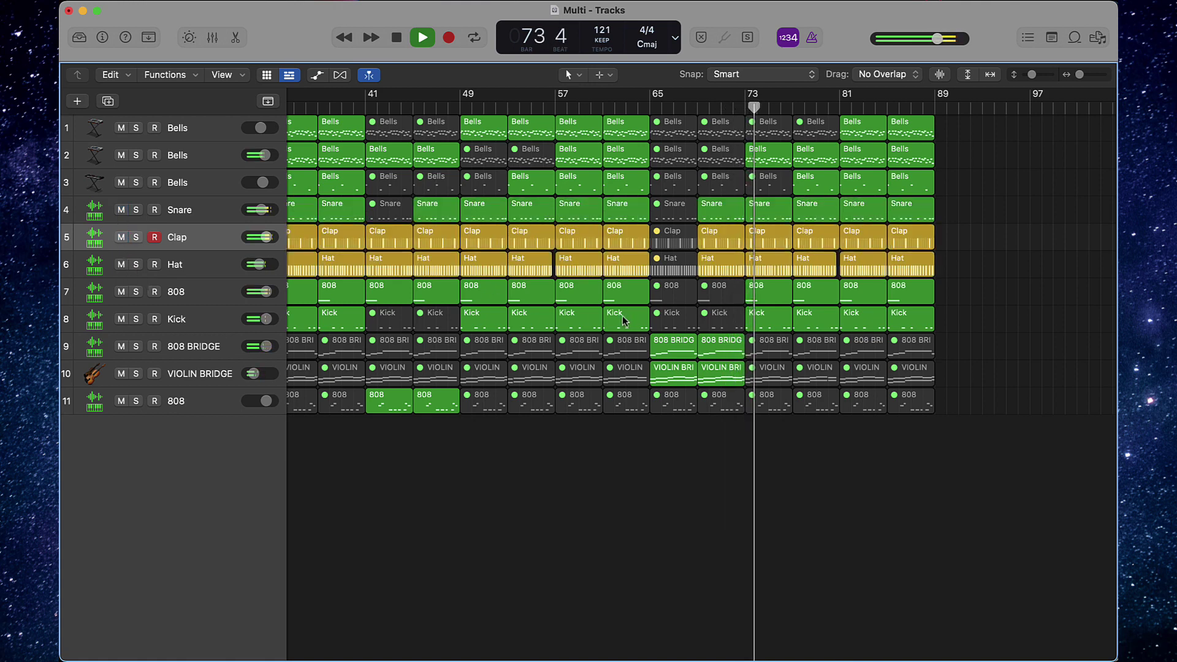
- Rewind to just before bar 65 and listen to the transition into the bridge
key("space")
key("comma")
key("comma")
key("comma")
key("comma")
key("comma")
key("comma")
key("comma")
key("comma")
key("comma")
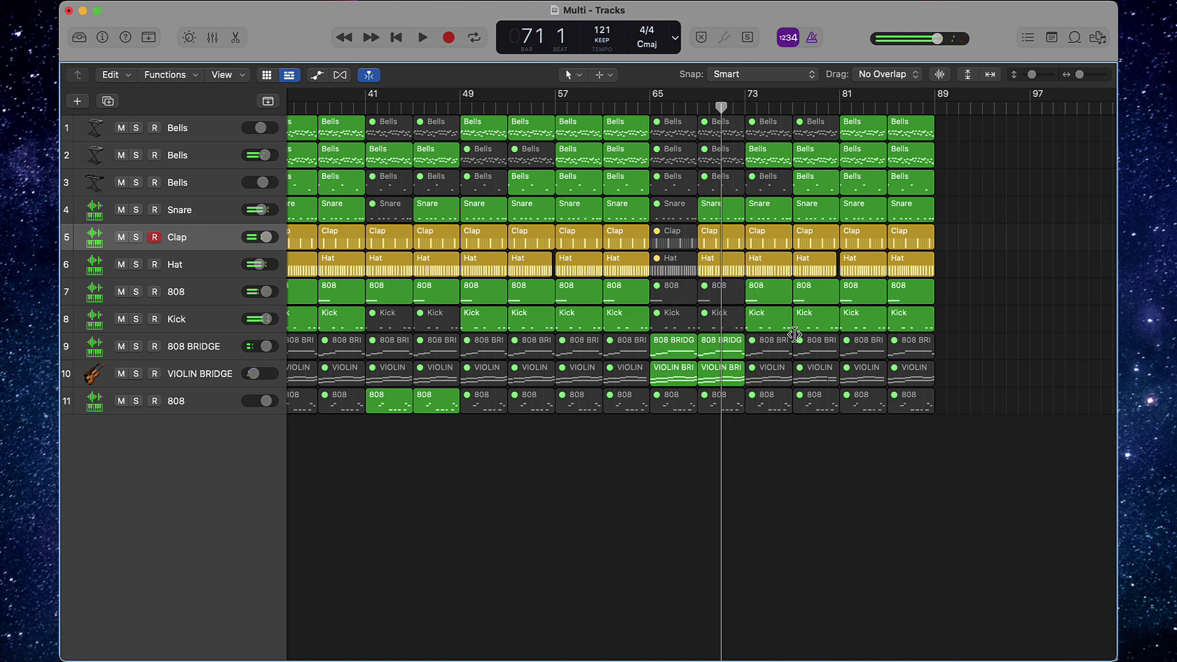
key("comma")
key("space")
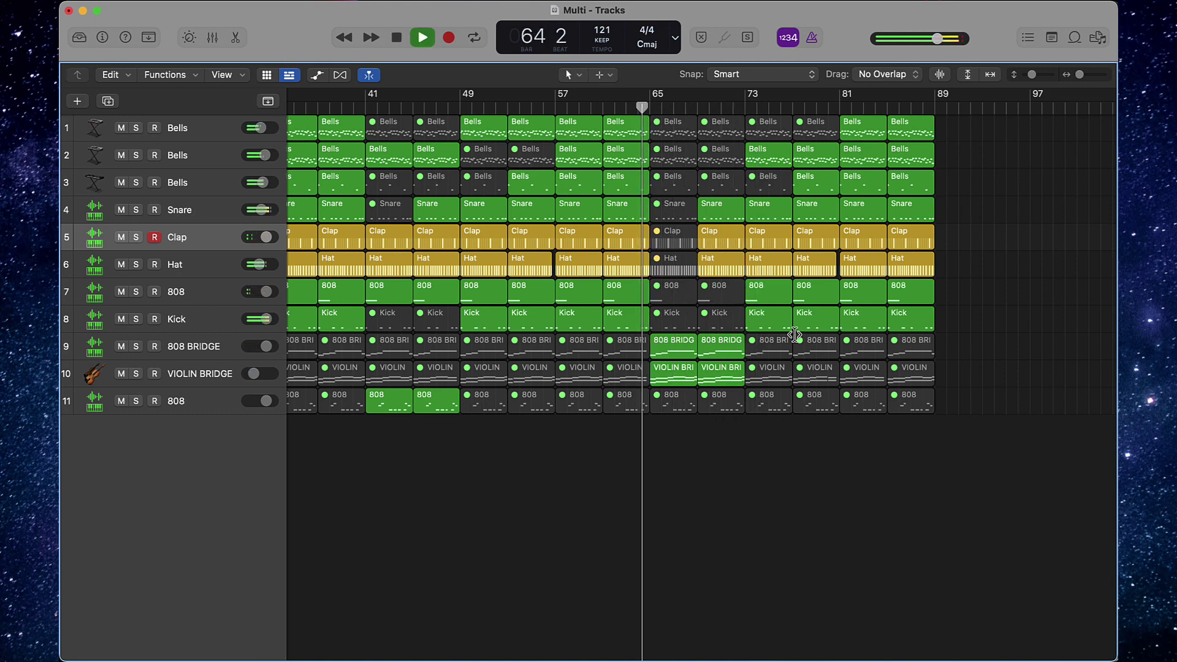
left_click(666, 242)
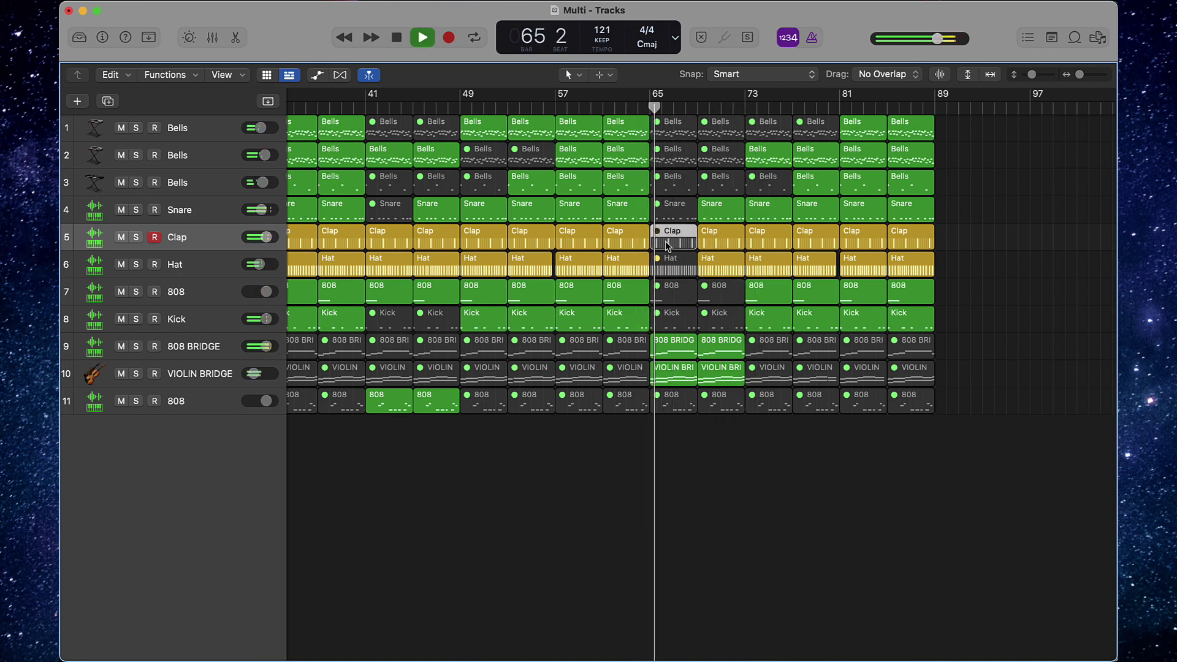
left_click(668, 256, "shift")
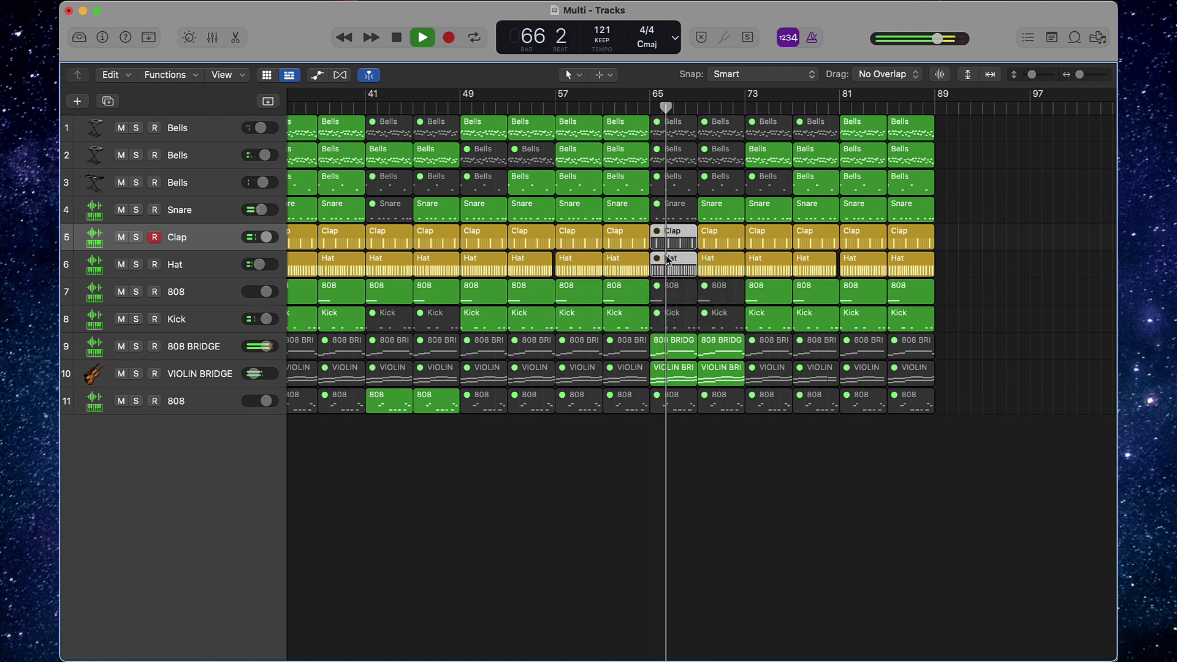
left_click(810, 482)
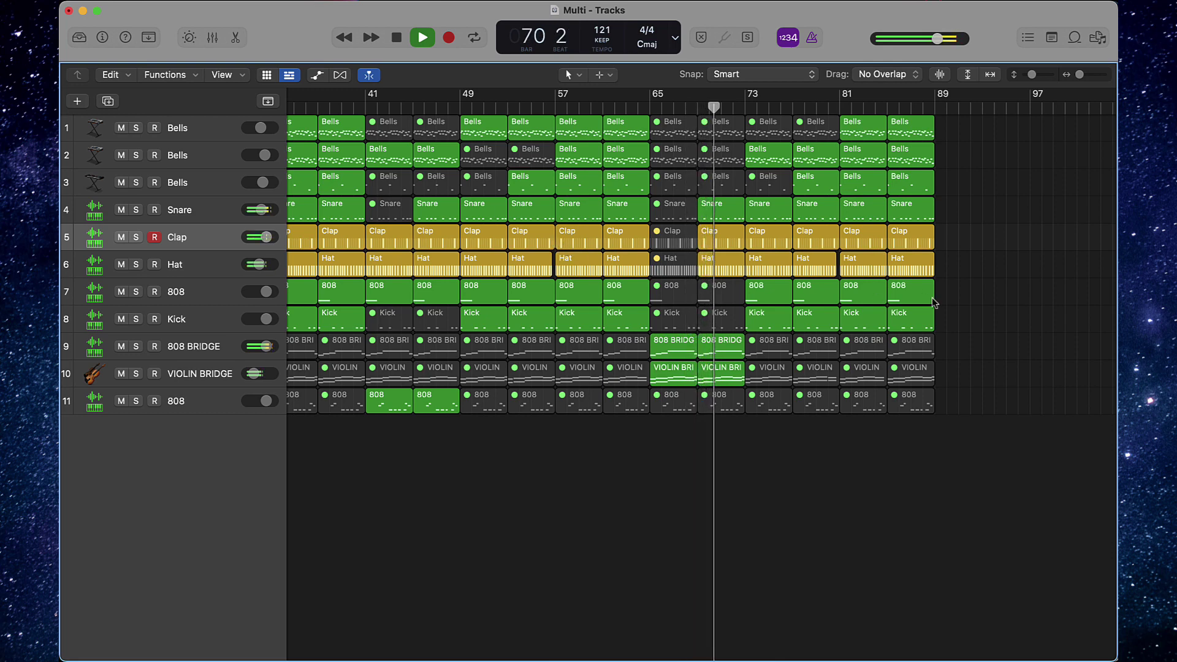
- Stop playback and mute the Snare, Clap and Hat regions at bar 69
left_click(722, 265)
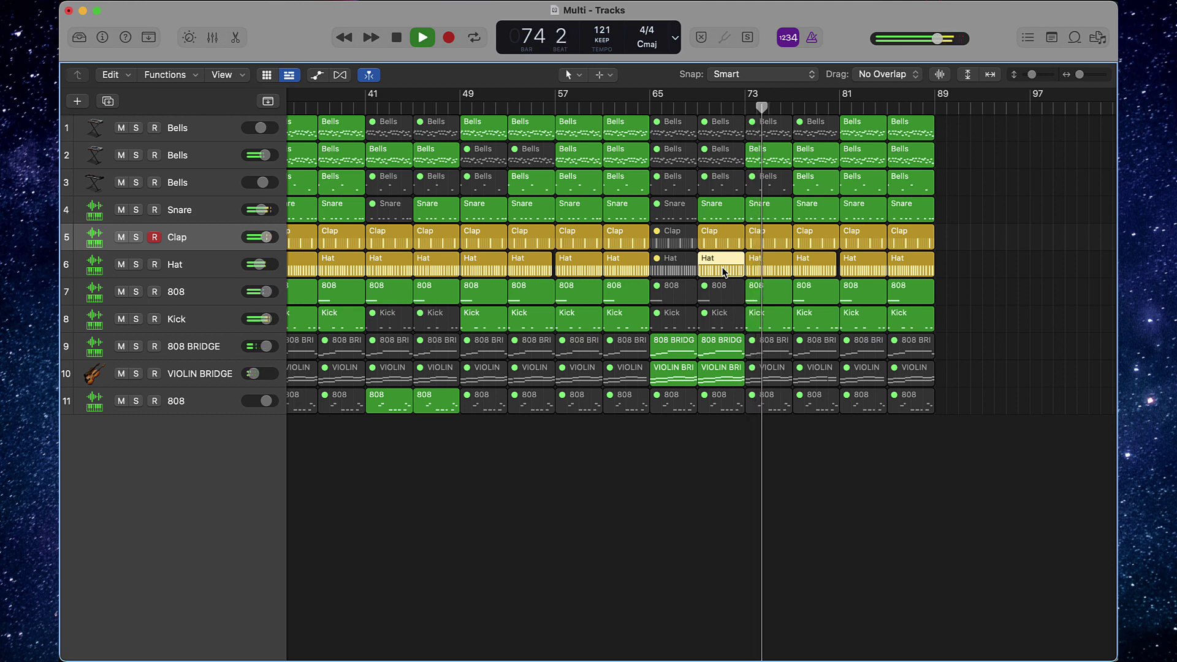
key("space")
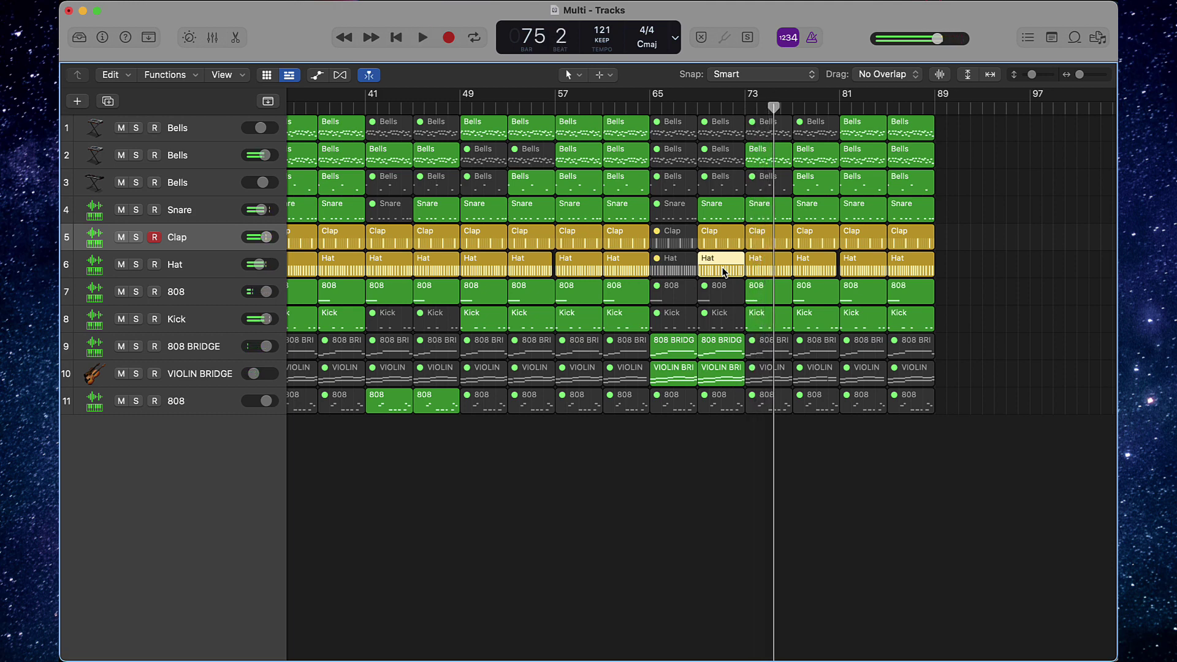
right_click(721, 245)
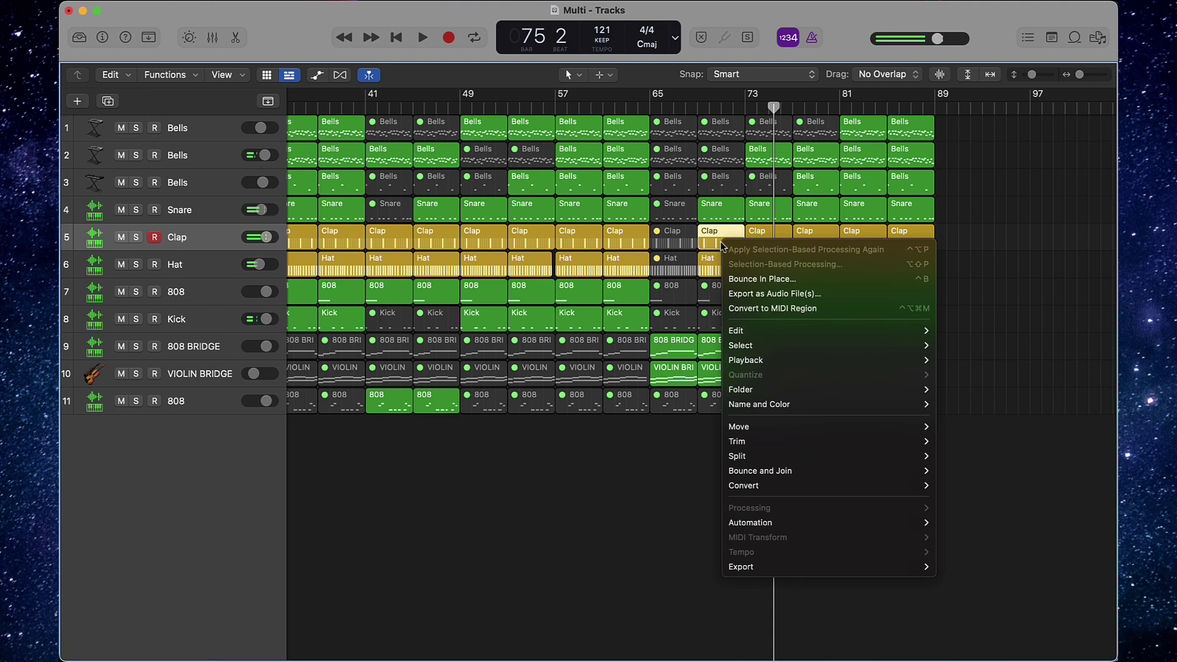
left_click(656, 427)
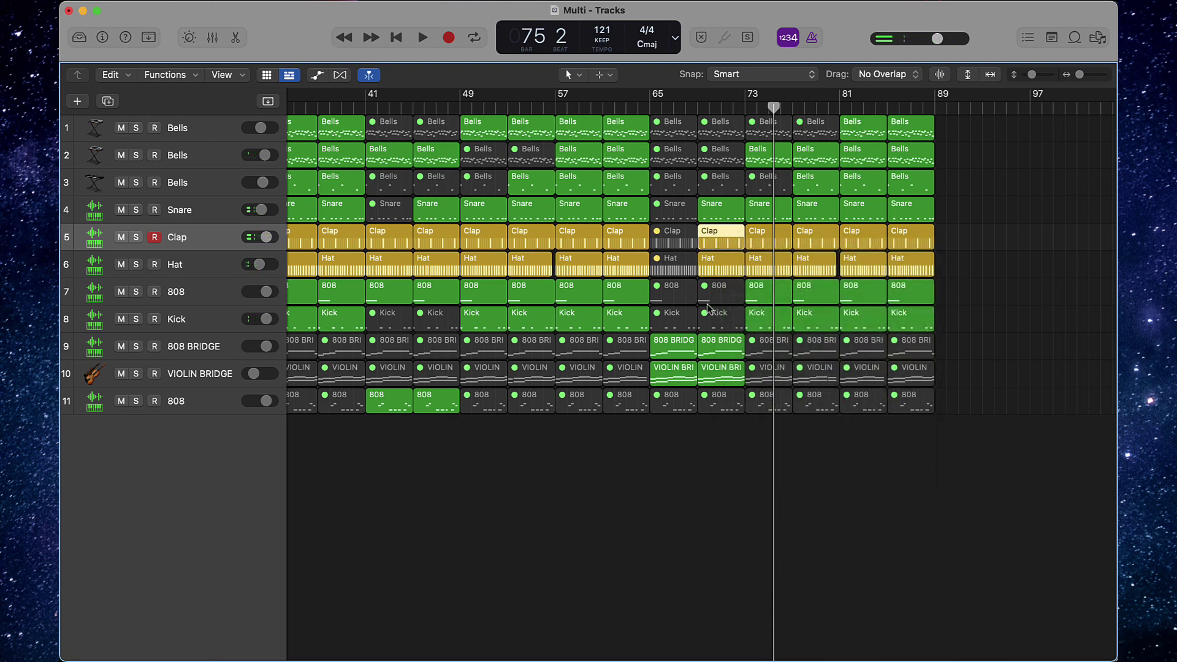
left_click(720, 214)
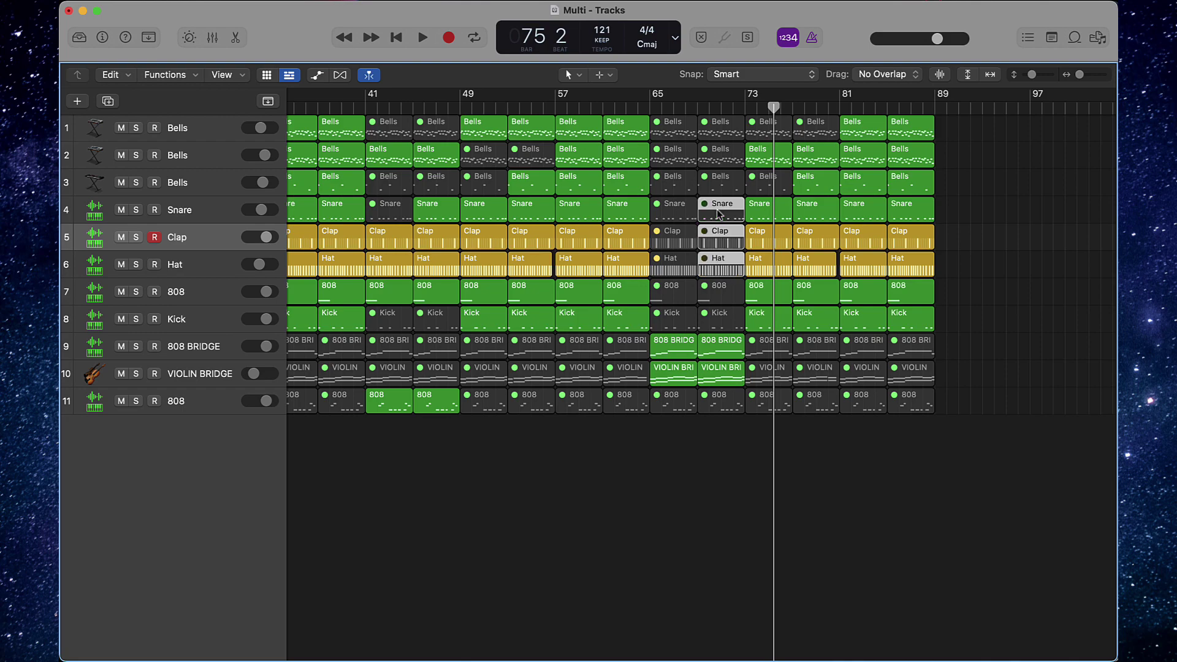
- Restart playback from bar 1 and repeat the last Bells regions of tracks 2 and 3 once at bar 89
key("Return")
key("space")
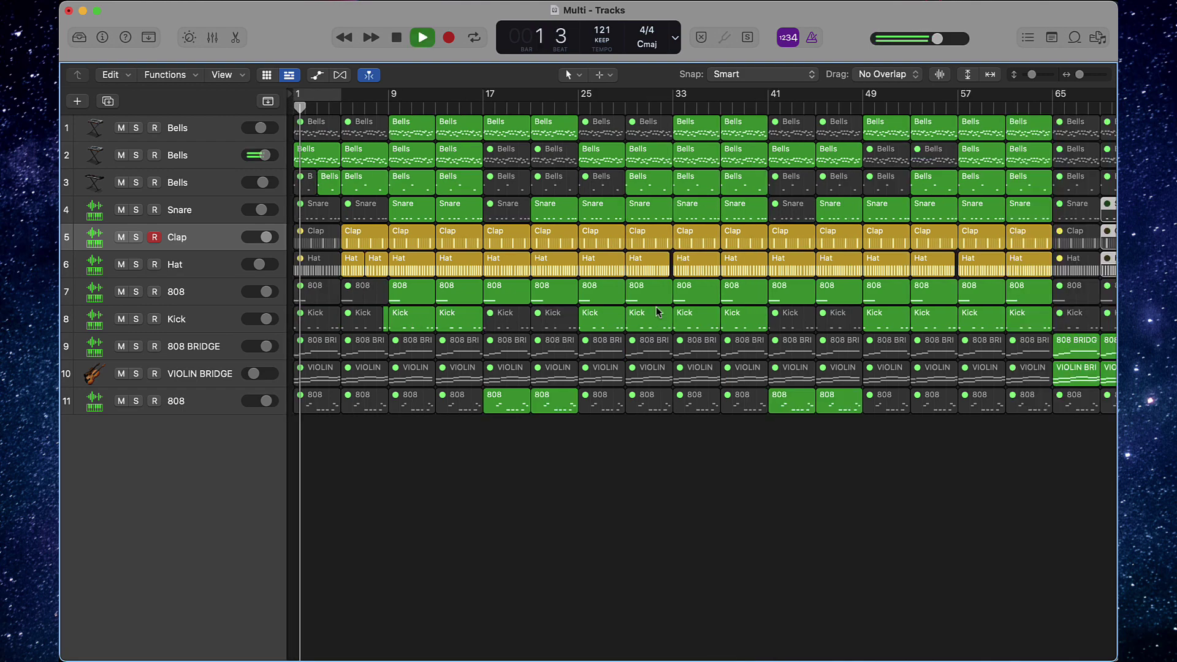
key("super+Left")
key("super+Right")
key("super+Right")
key("super+Left")
key("super+Left")
key("super+Left")
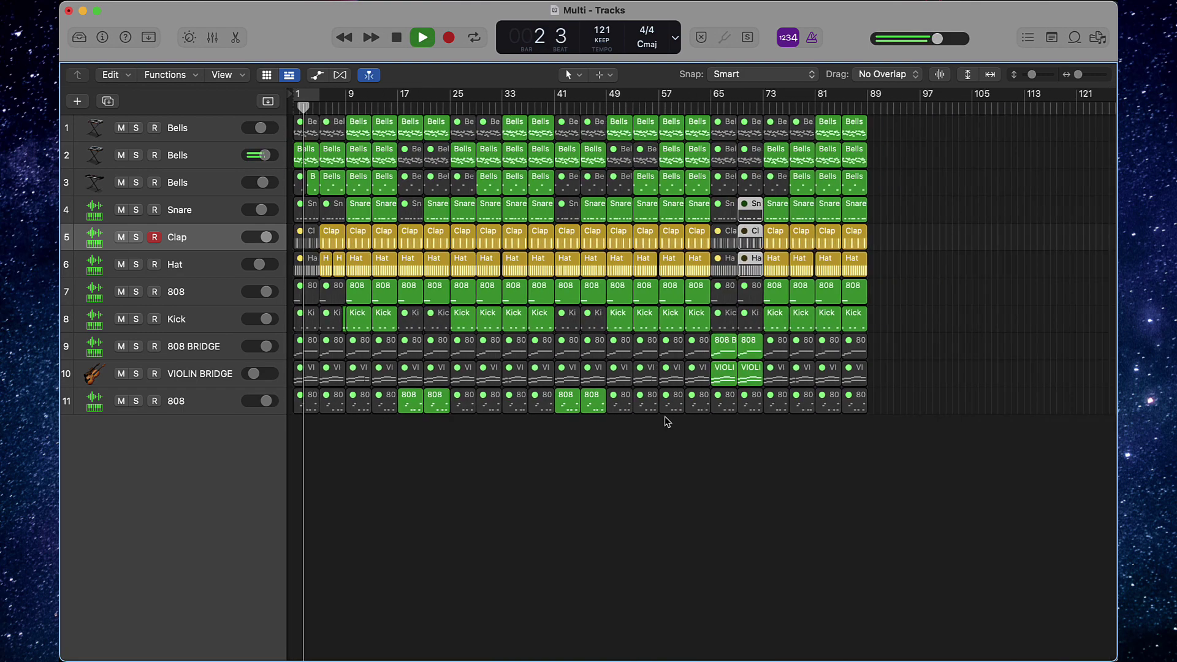
scroll(667, 422, "right", 10)
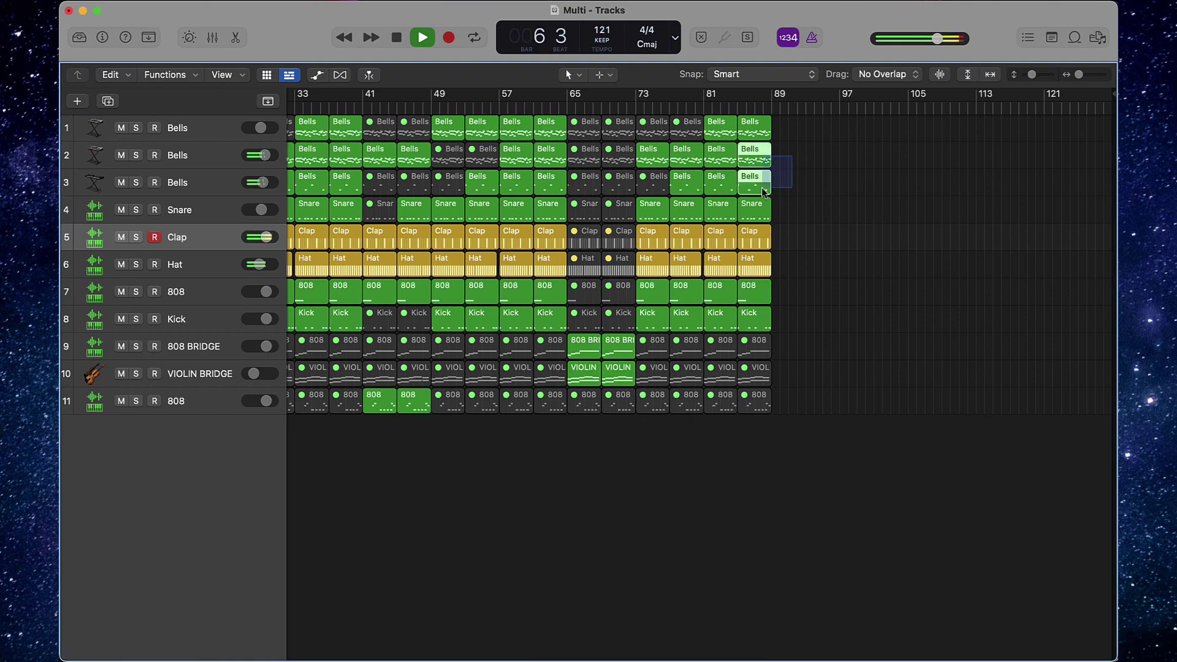
key("super+r")
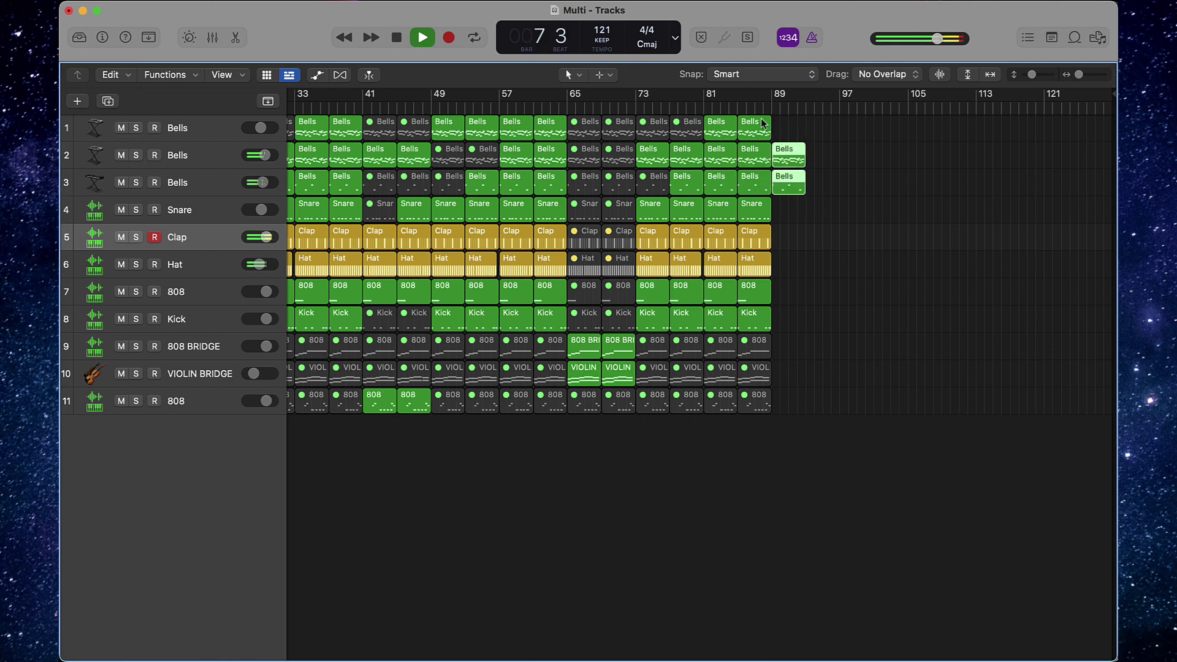
left_click(862, 167)
- Repeat the last Bells region of track 2 once more at bar 93 to extend the outro
scroll(865, 163, "left", 10)
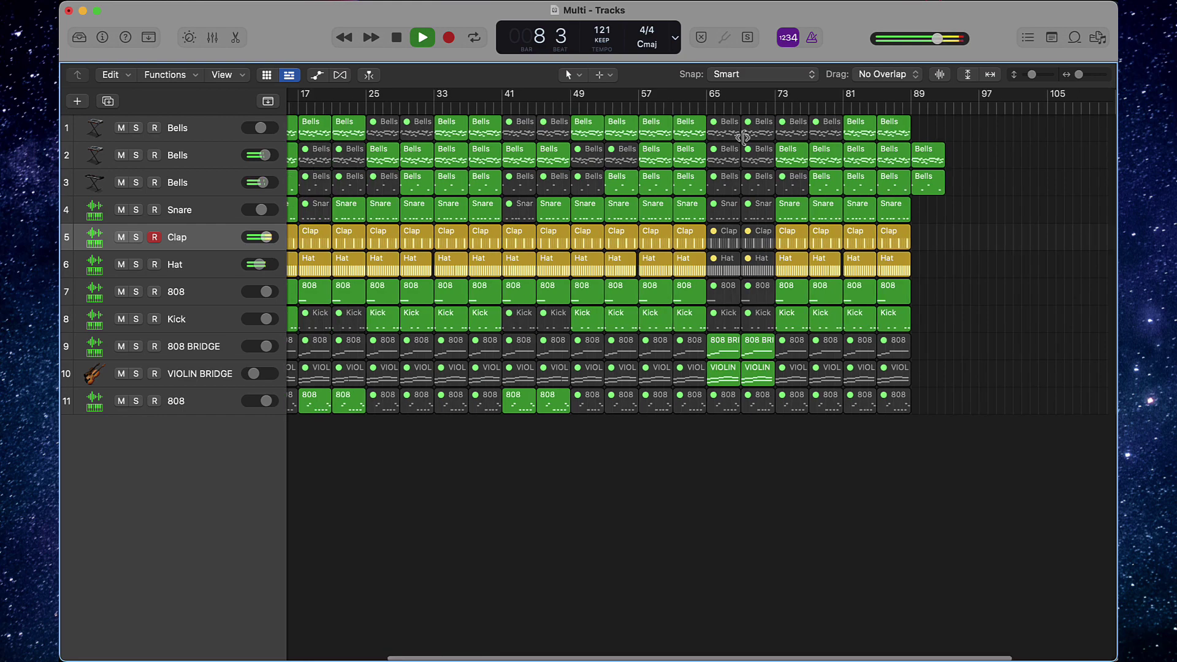
scroll(870, 158, "right", 5)
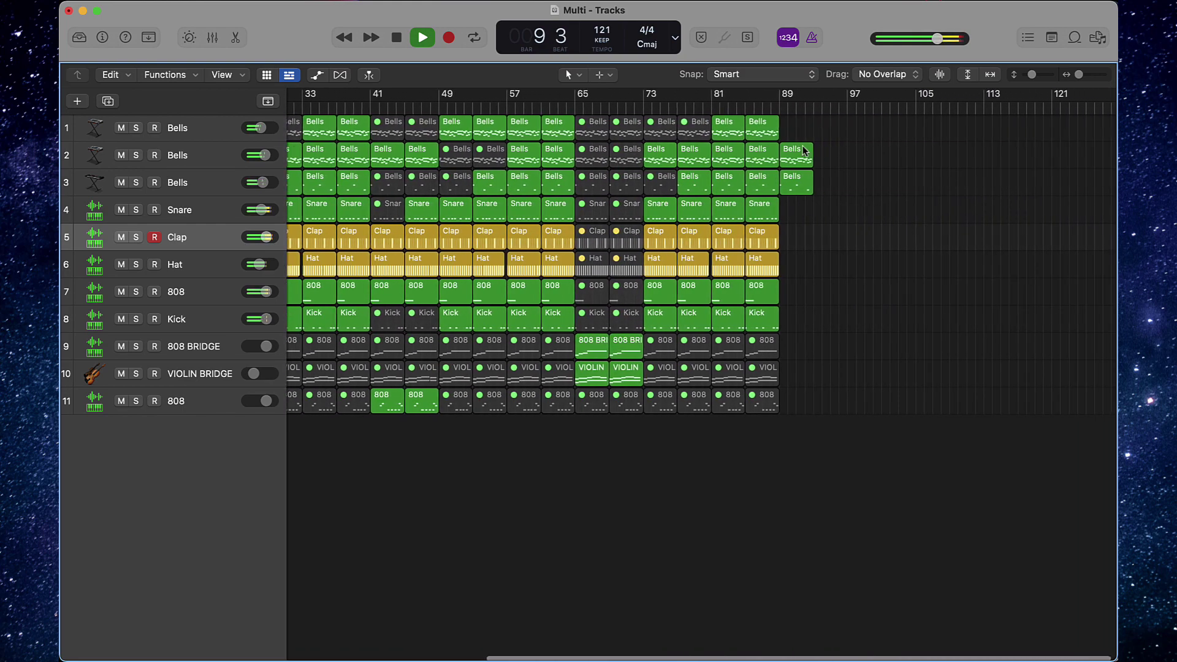
scroll(801, 150, "left", 6)
scroll(801, 151, "right", 1)
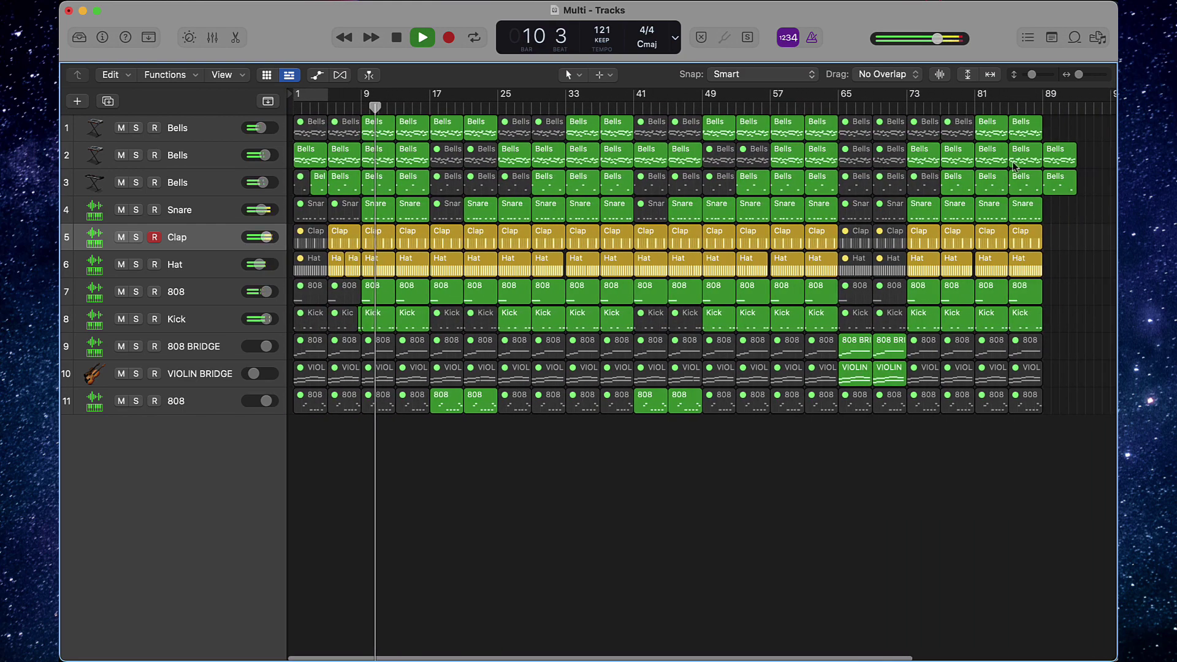
left_click(1069, 161)
key("super+r")
scroll(1070, 178, "right", 10)
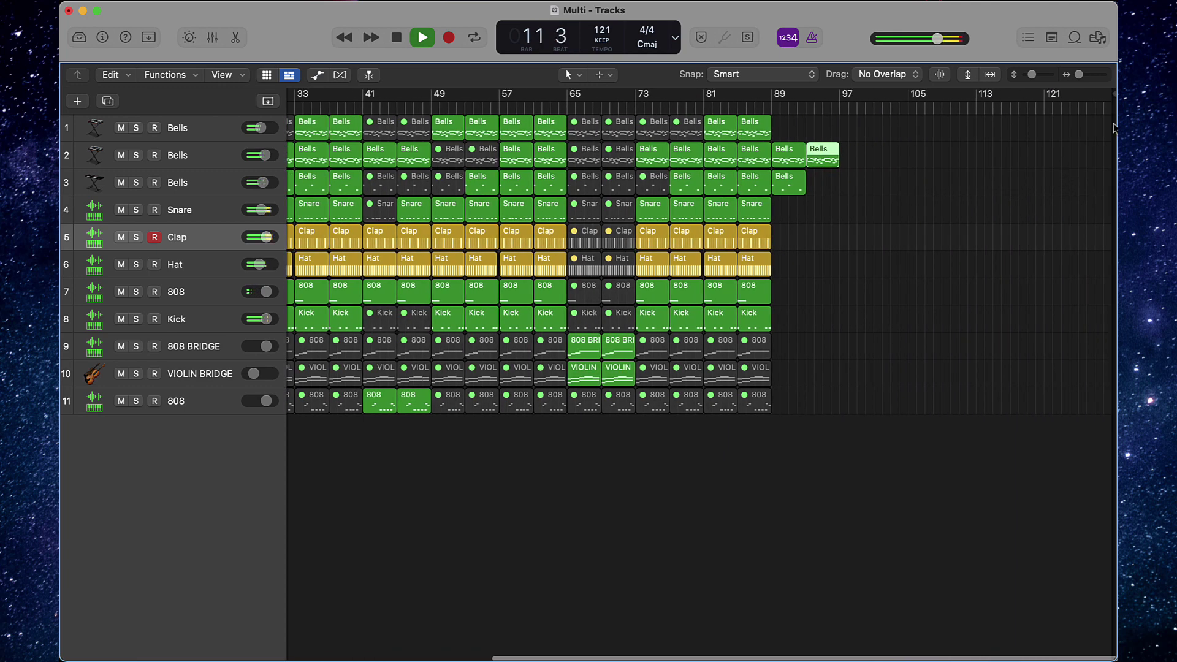
mouse_move(1111, 100)
left_mouse_down()
mouse_move(999, 124)
mouse_move(845, 195)
left_mouse_up()
left_click(851, 228)
left_click(942, 503)
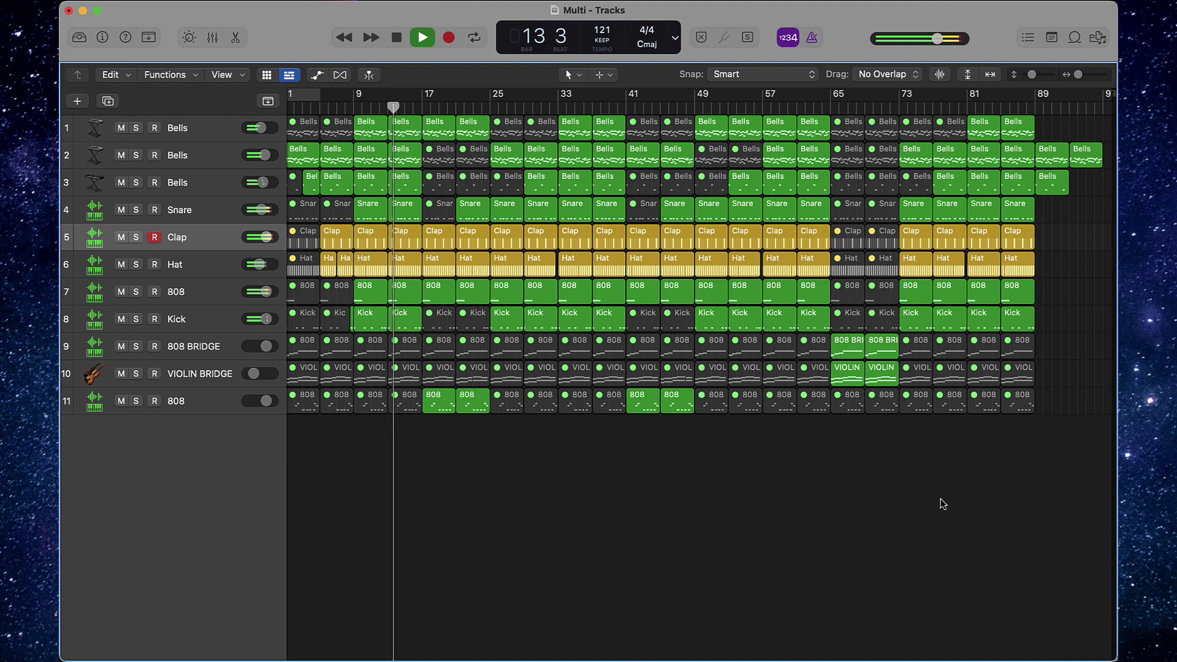
- Return the playhead to bar 1 and create one stereo software instrument track below the last 808 track
scroll(860, 443, "down", 5)
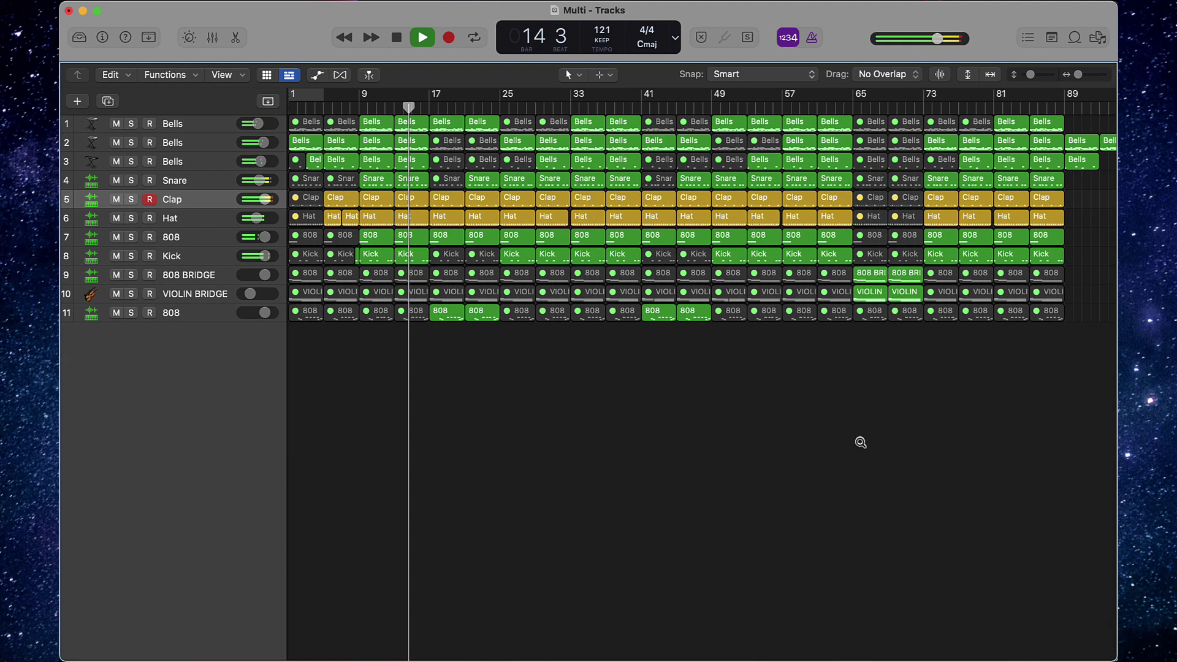
scroll(861, 442, "up", 2)
key("Return")
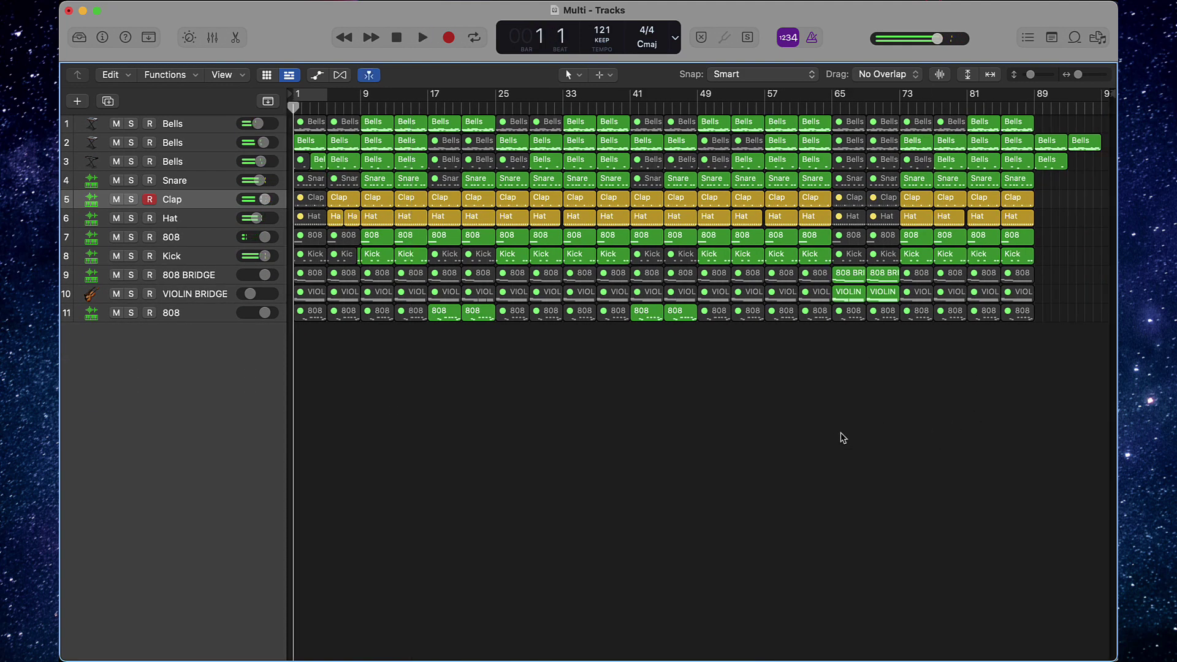
left_click(183, 314)
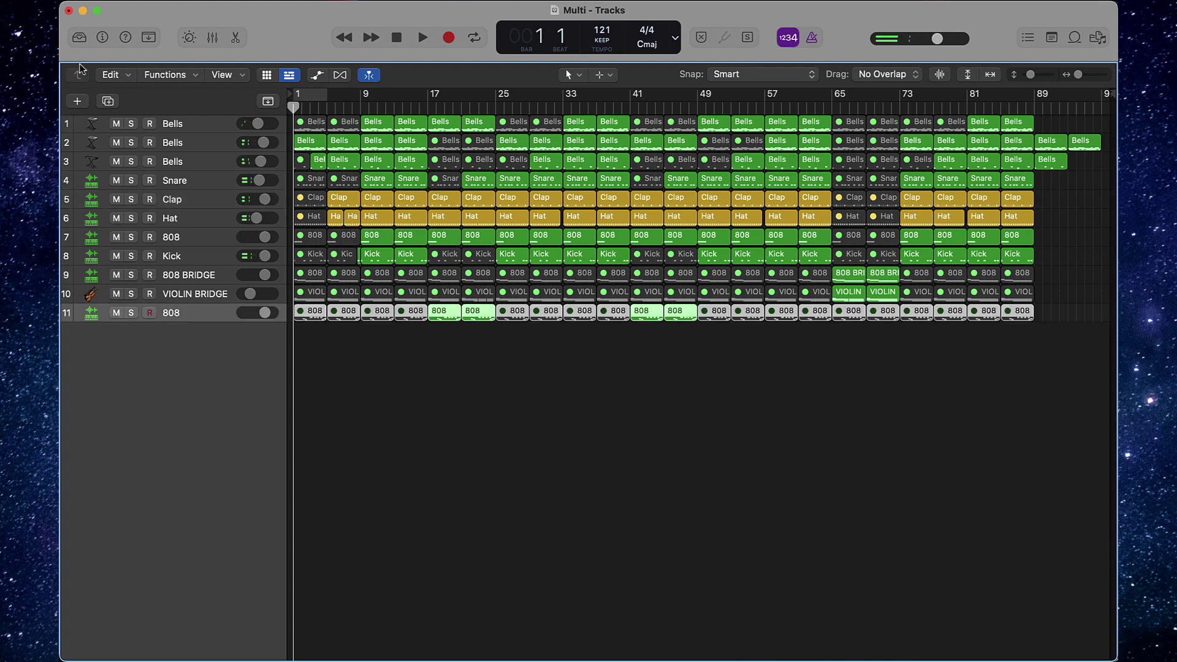
left_click(78, 100)
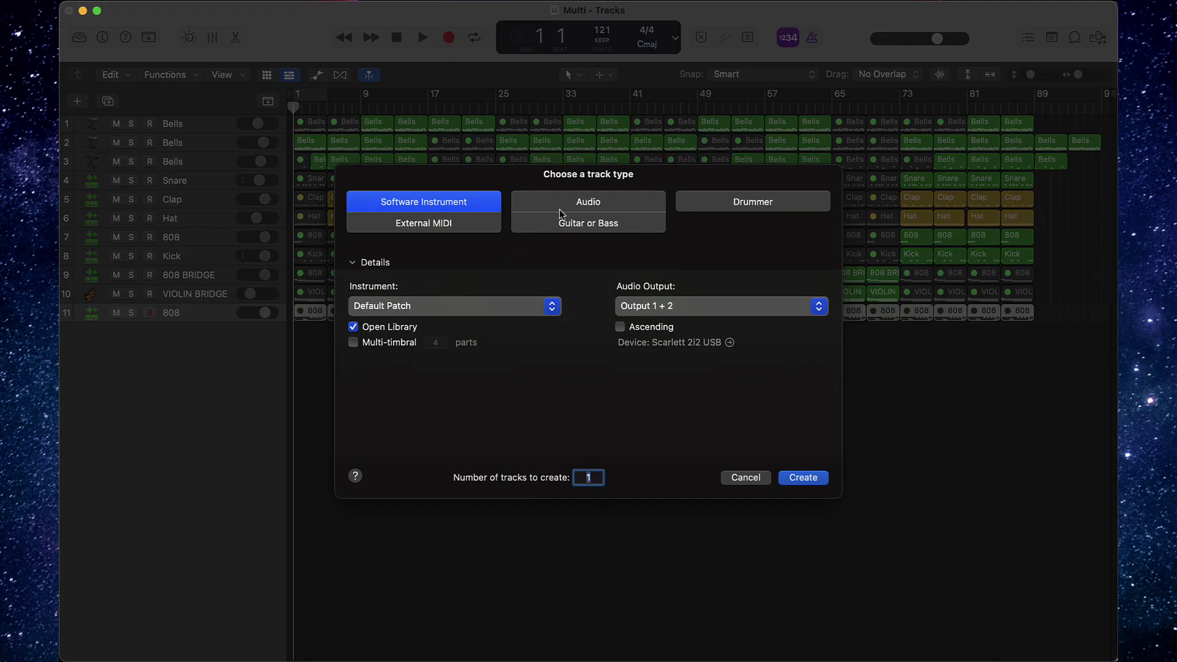
left_click(537, 313)
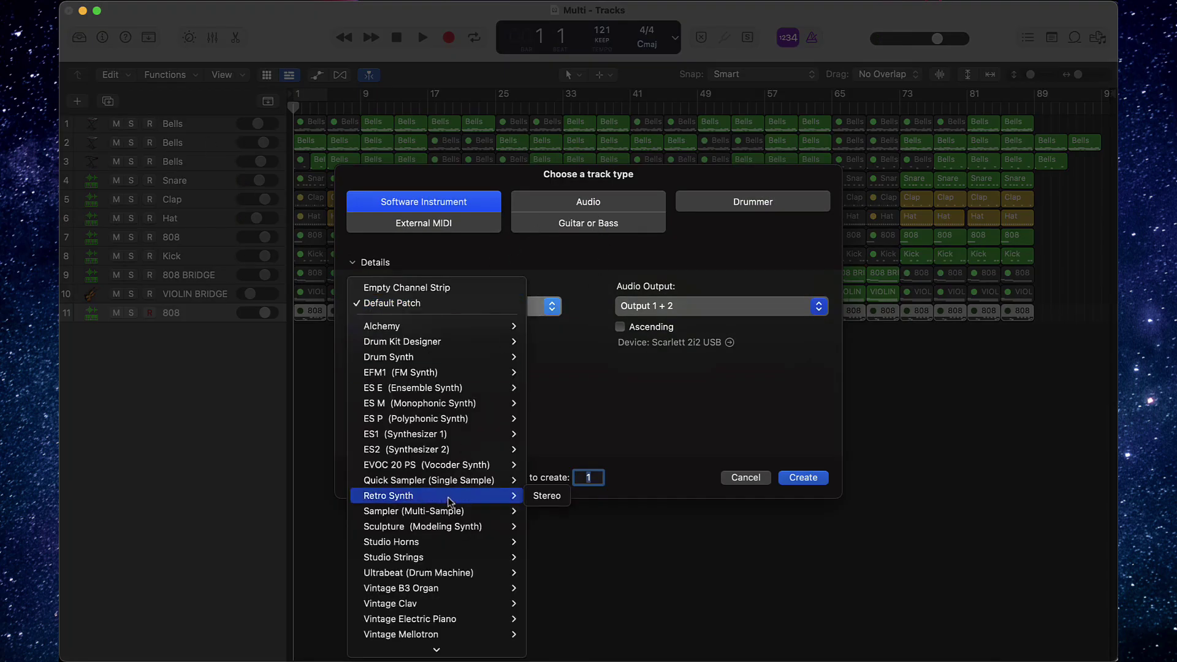
mouse_move(517, 480)
left_click(547, 496)
left_click(799, 477)
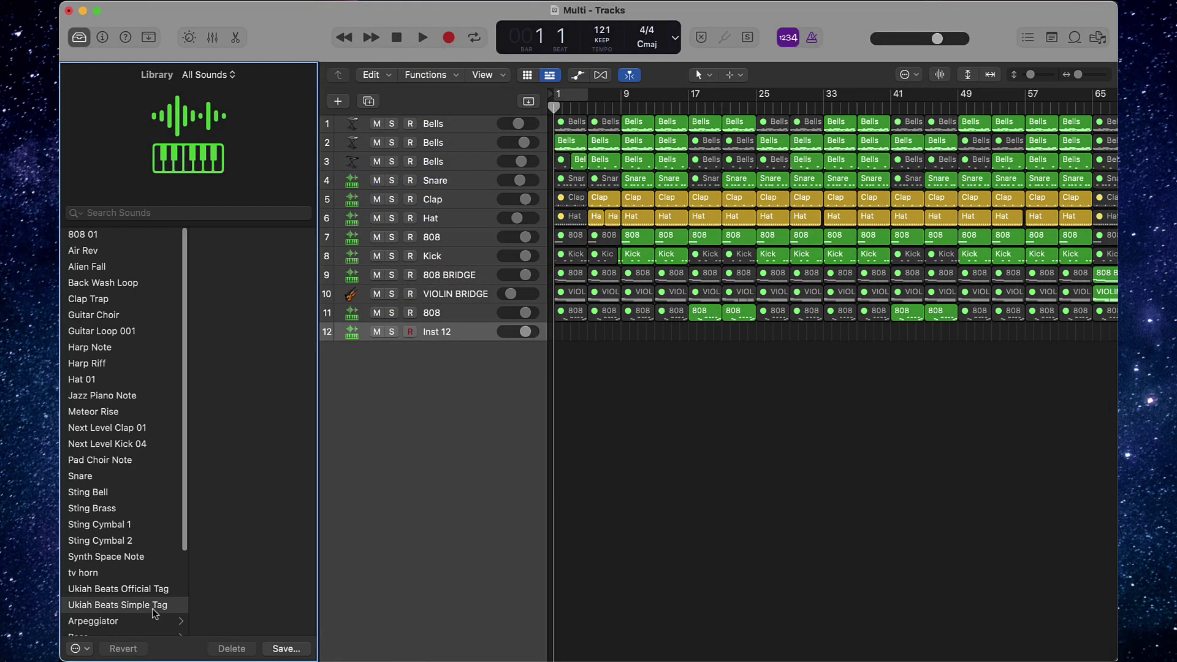
- Load the Ukiah Beats Simple Tag sound on the new track and lower its volume
left_click(154, 610)
left_click(679, 455)
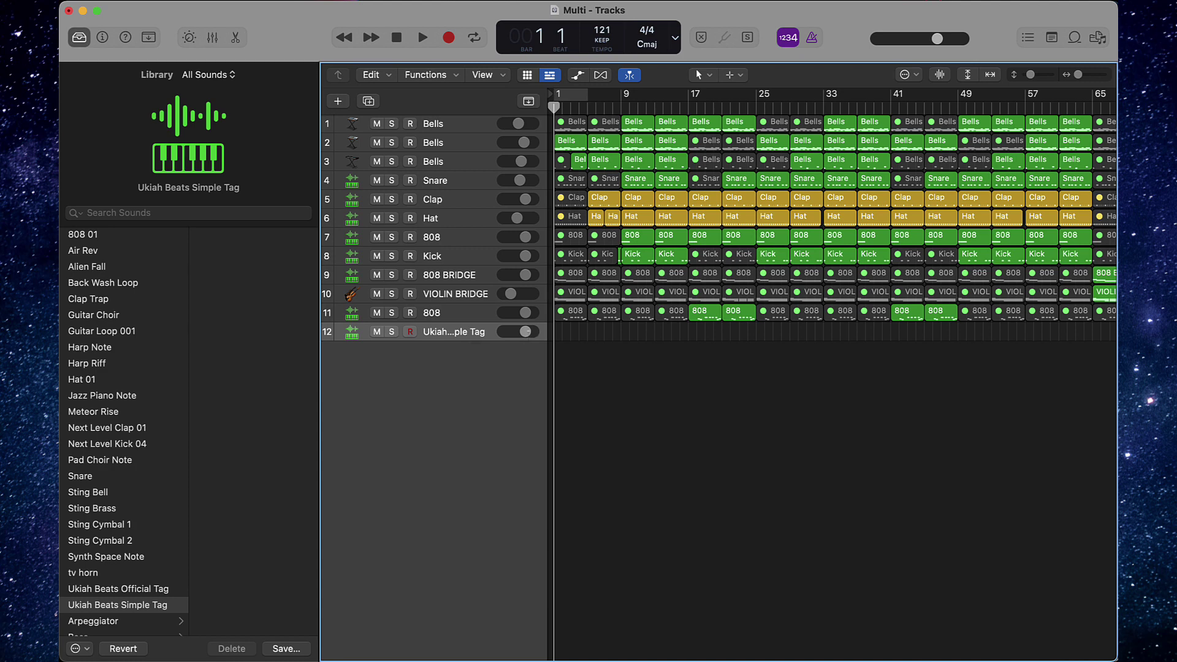
left_click_drag(526, 331, 518, 331)
- Record a producer tag hit in the intro at octave C2, ending at bar 5, and close the library and musical keyboard
key("super+k")
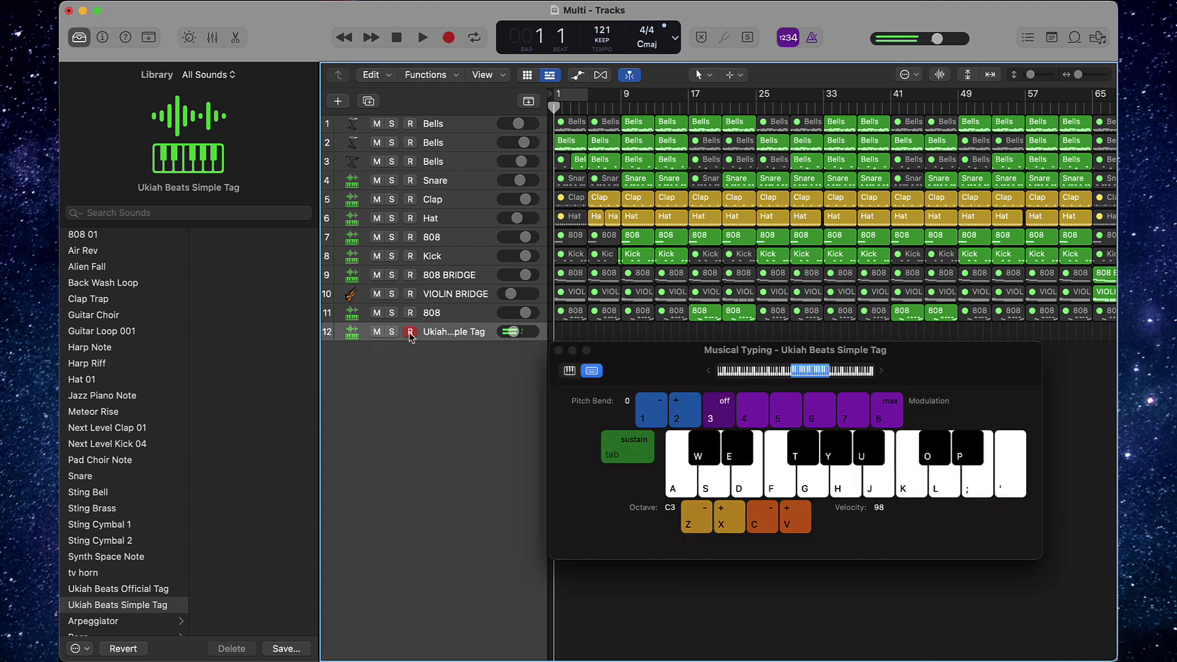
key("z")
key("k")
key("r")
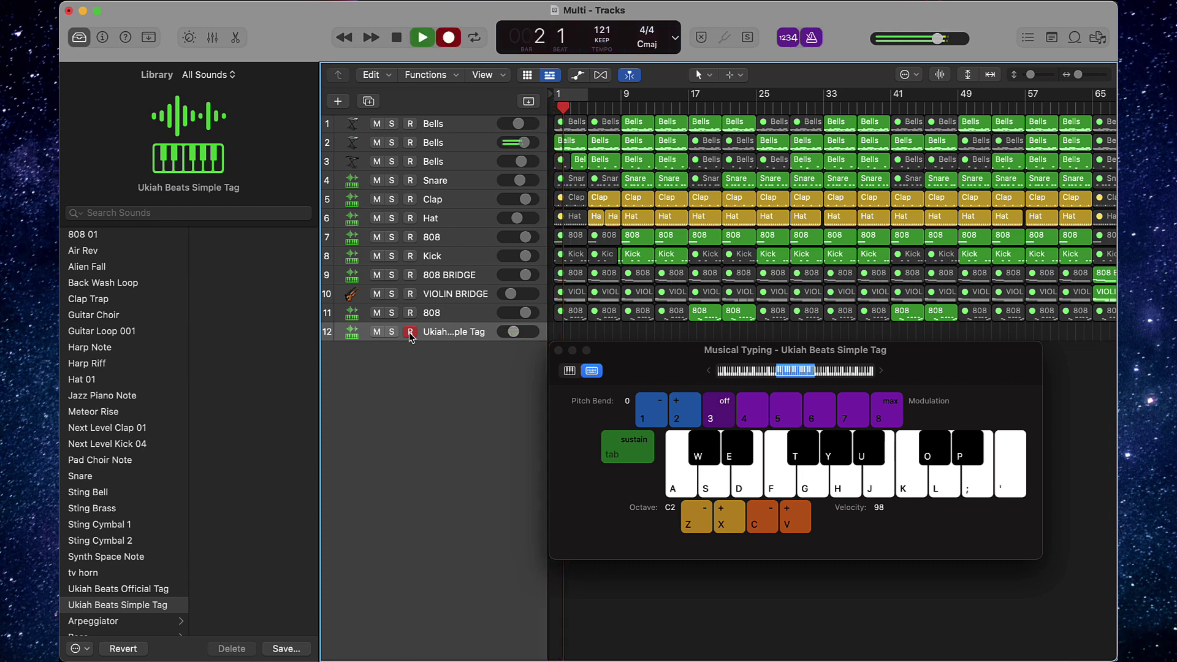
key("k")
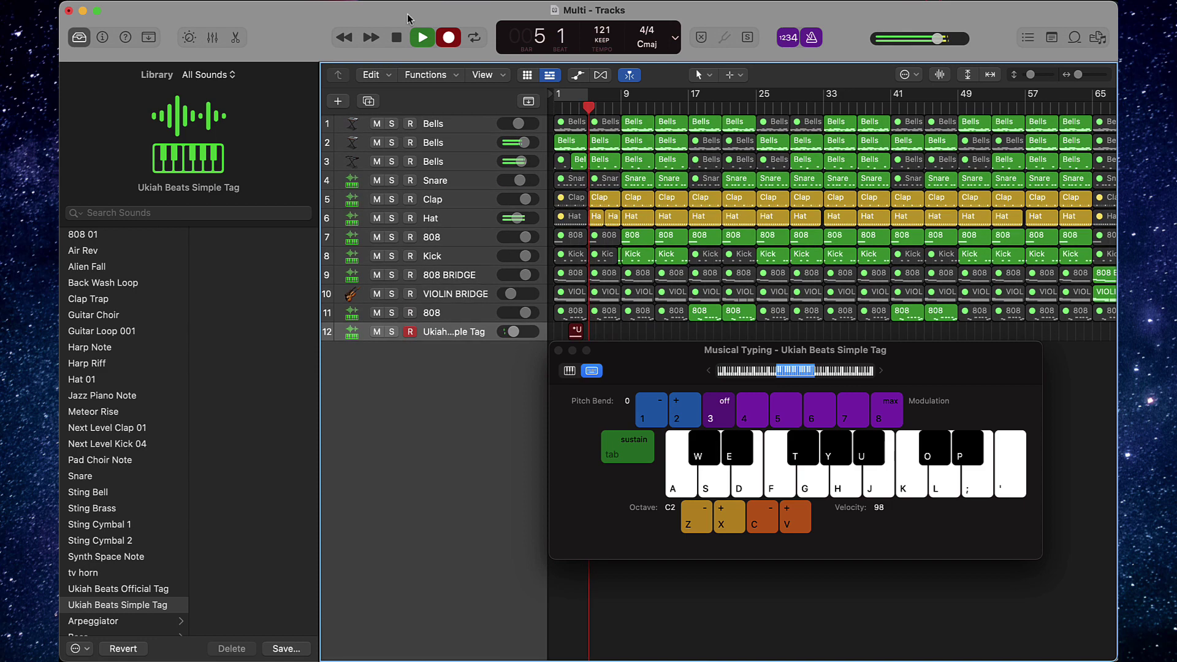
left_click(425, 39)
left_click(80, 37)
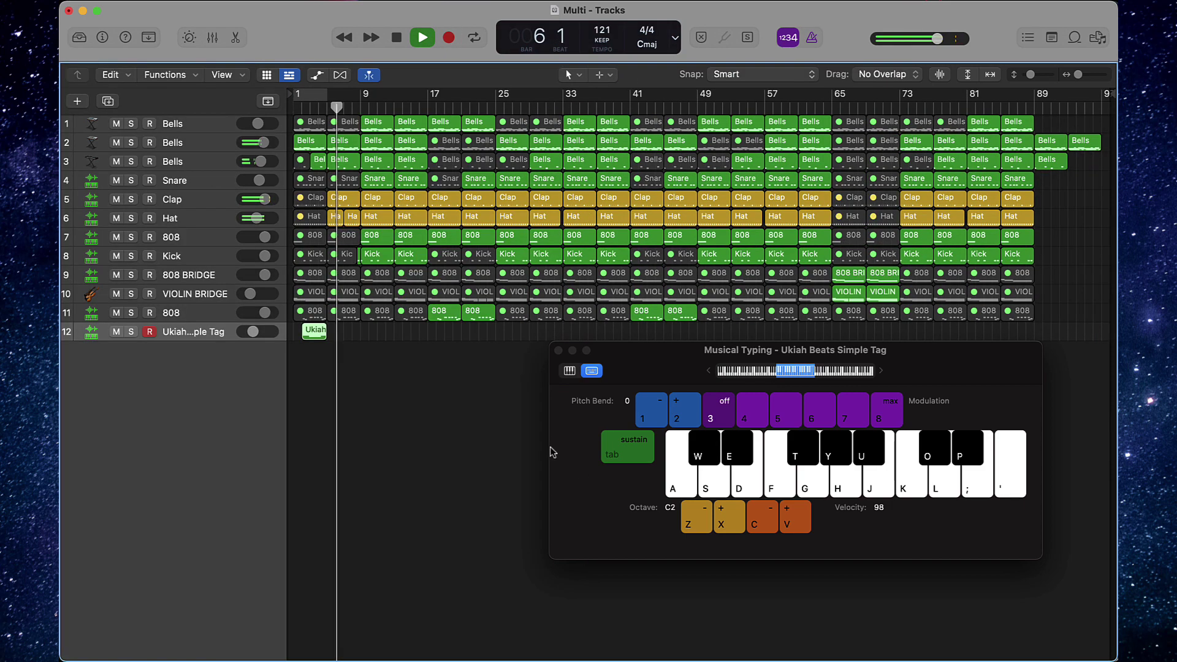
left_click(557, 350)
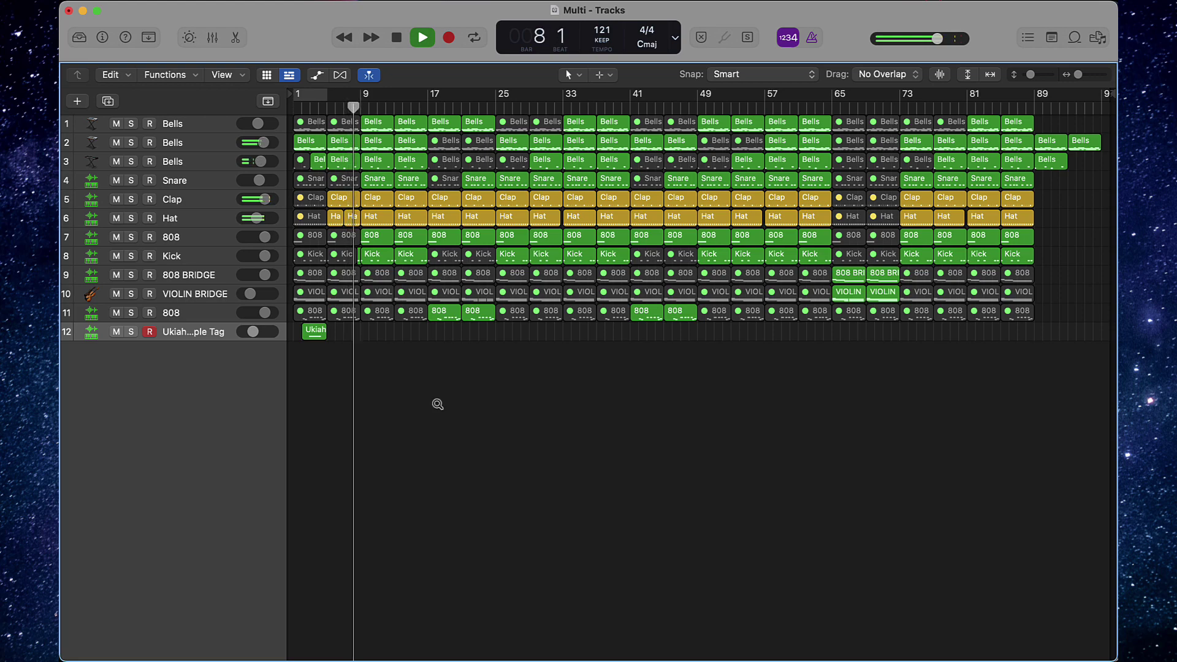
- Slightly shorten the ends of the Hat regions starting at bars 13, 37, 61 and 85 to leave short gaps
scroll(437, 402, "up", 5)
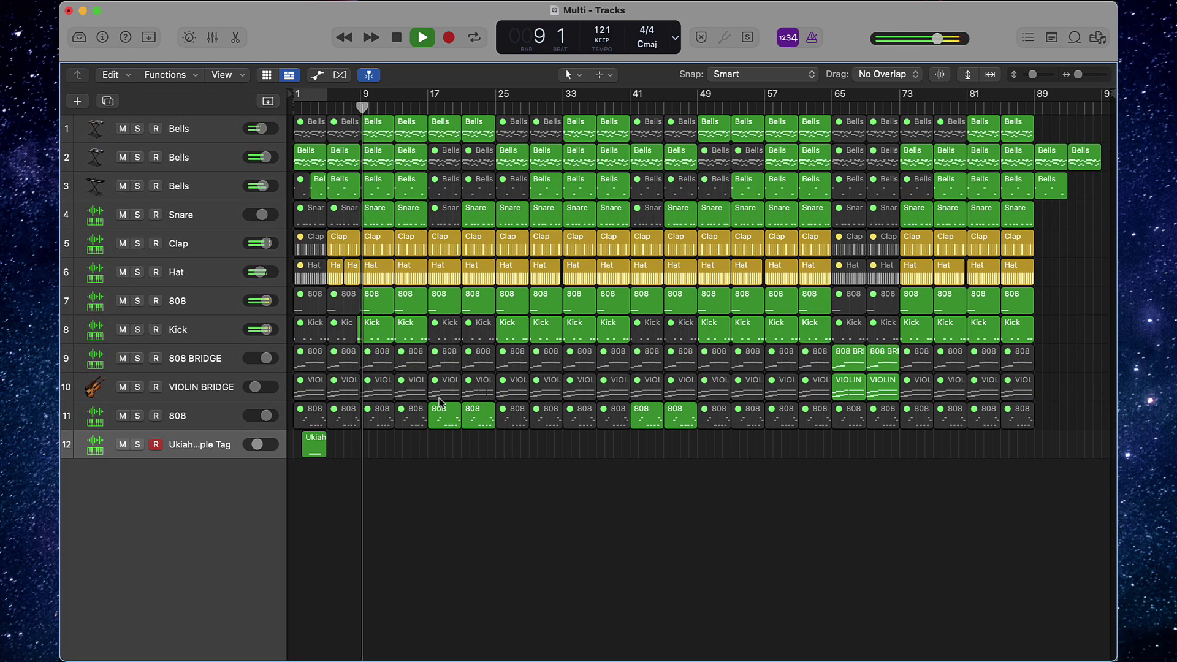
scroll(439, 402, "up", 3)
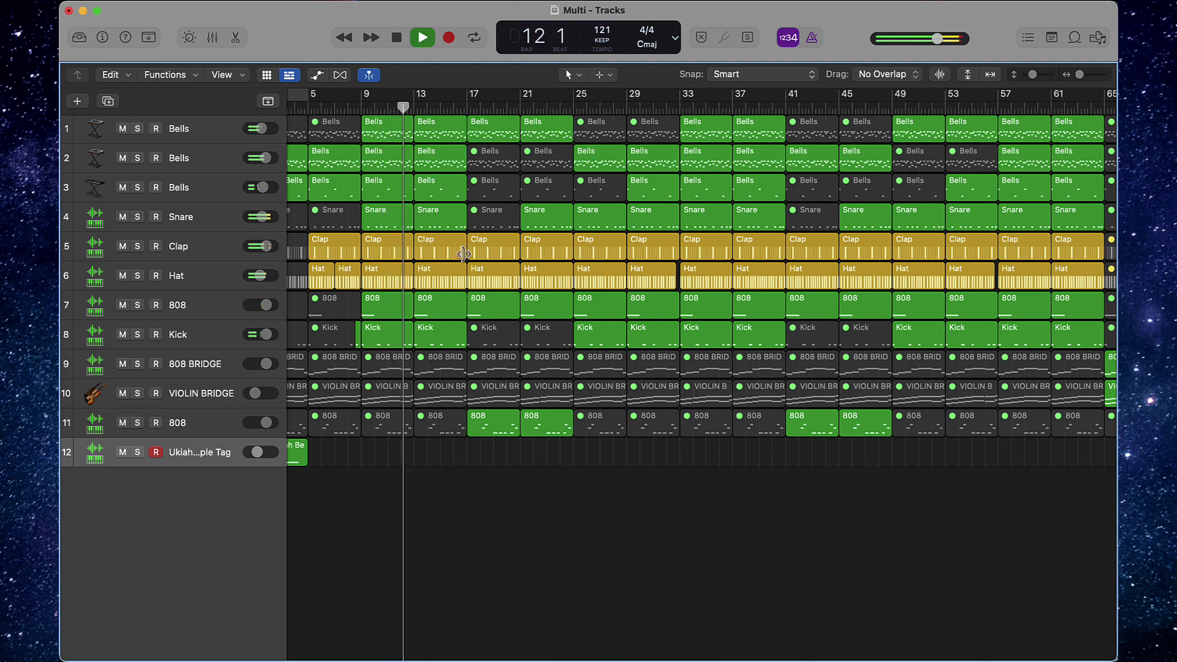
scroll(460, 276, "up", 1)
scroll(460, 276, "up", 2)
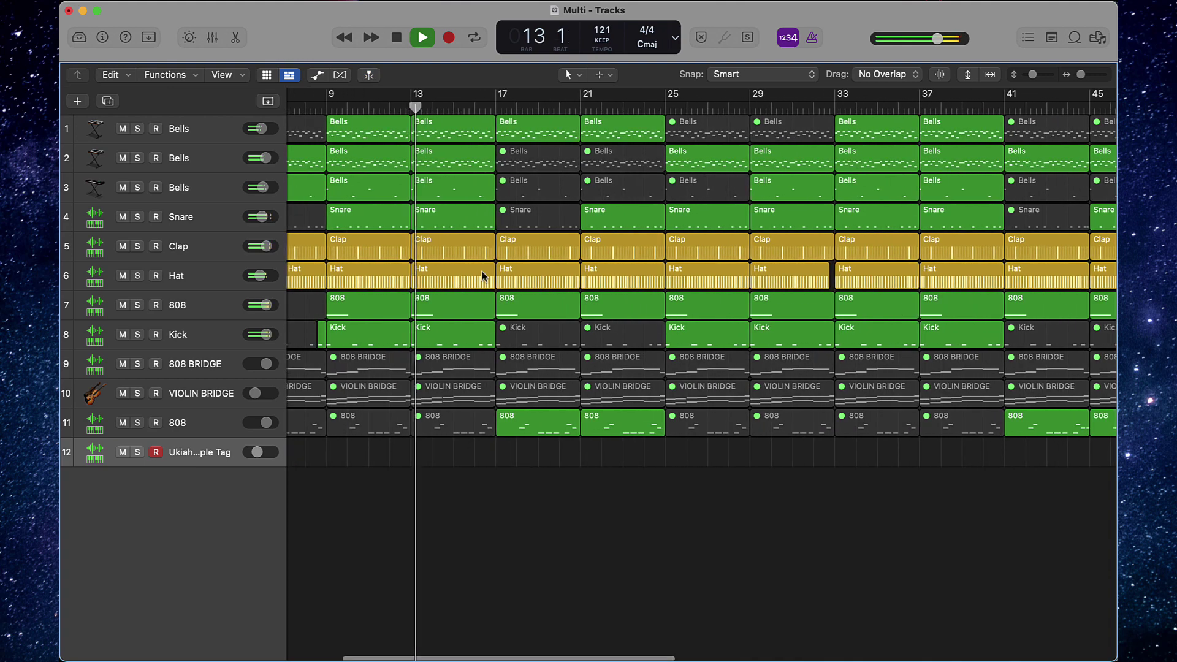
left_click_drag(491, 280, 485, 282)
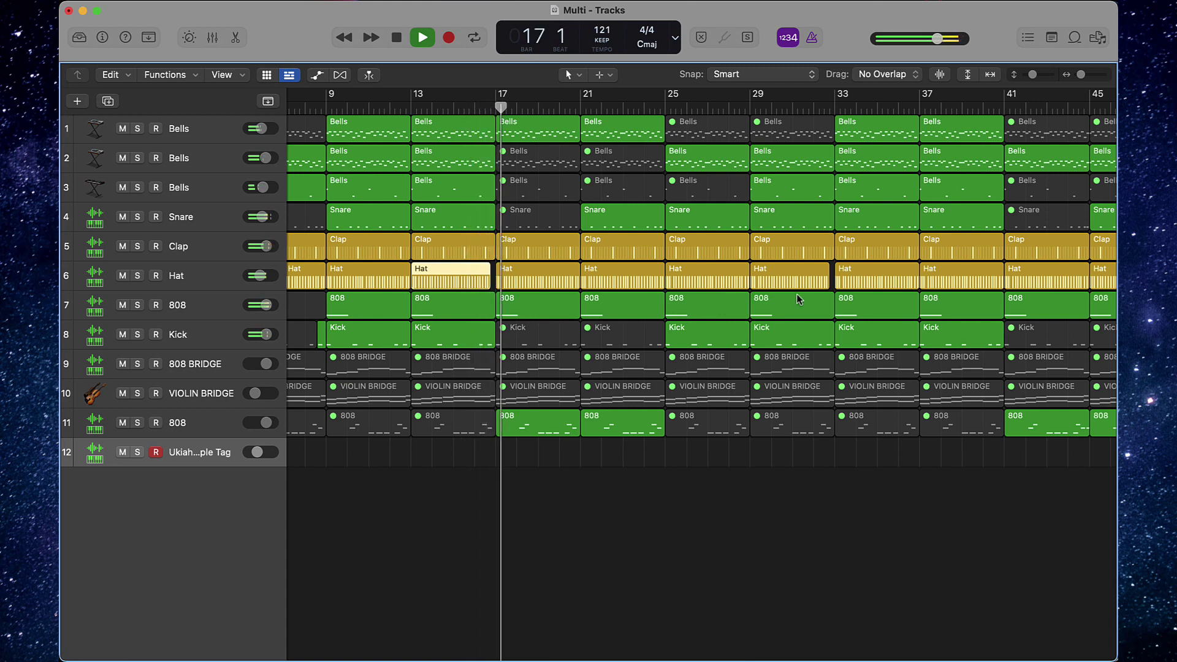
scroll(984, 282, "right", 10)
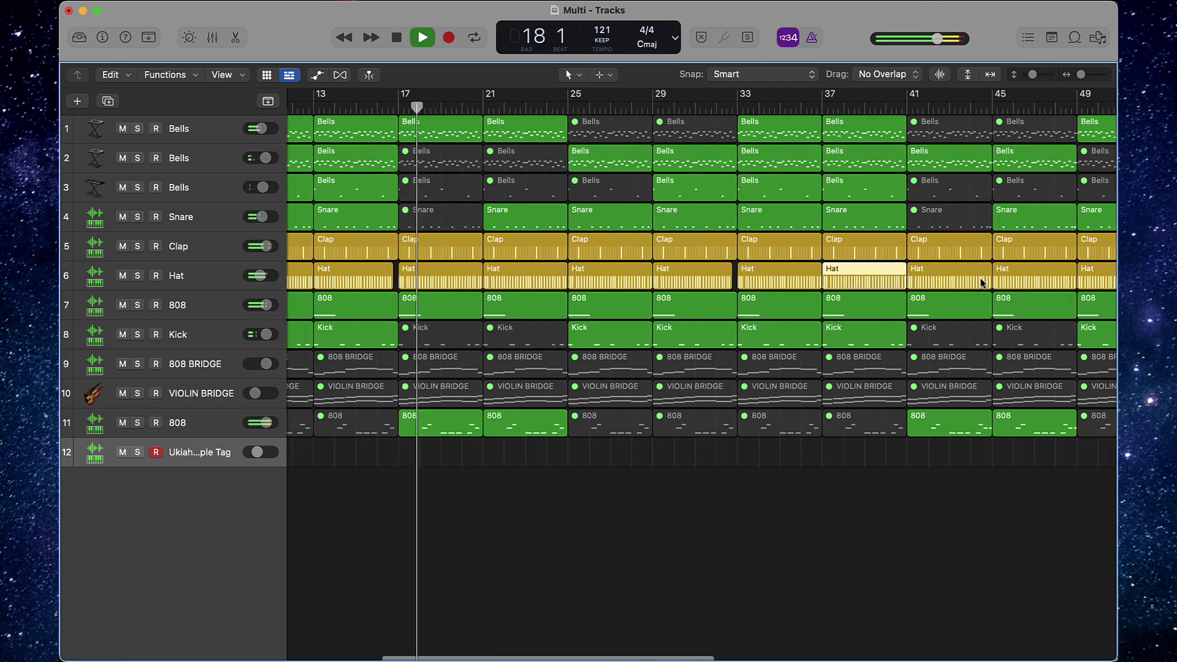
scroll(978, 282, "right", 3)
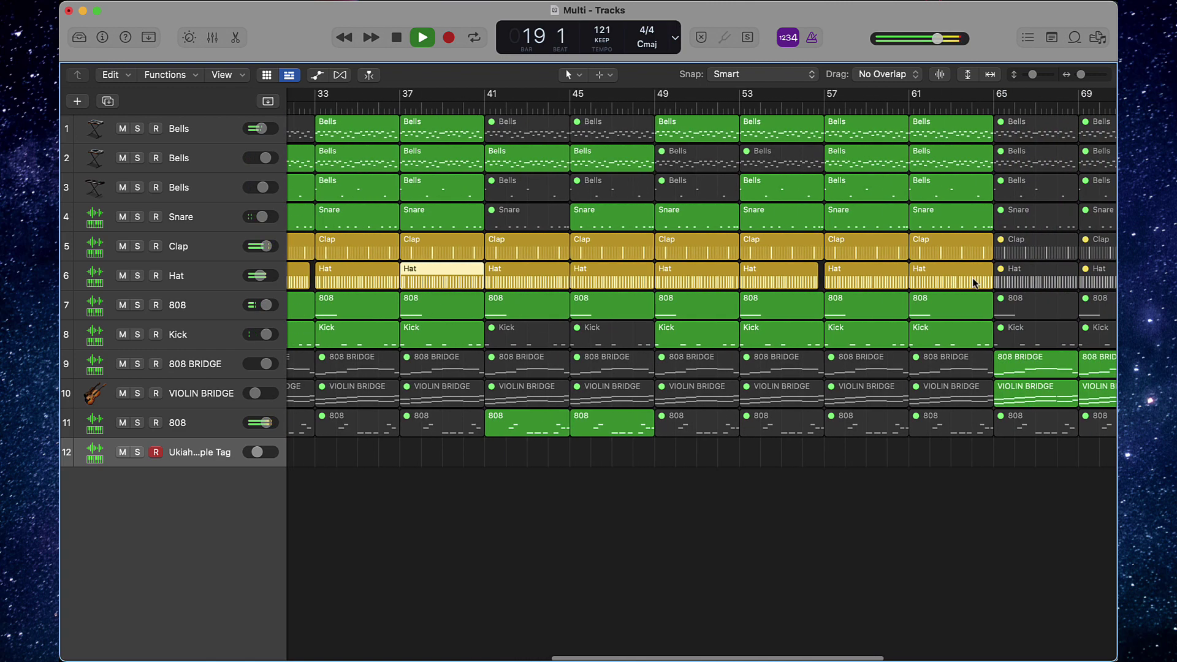
scroll(960, 282, "right", 14)
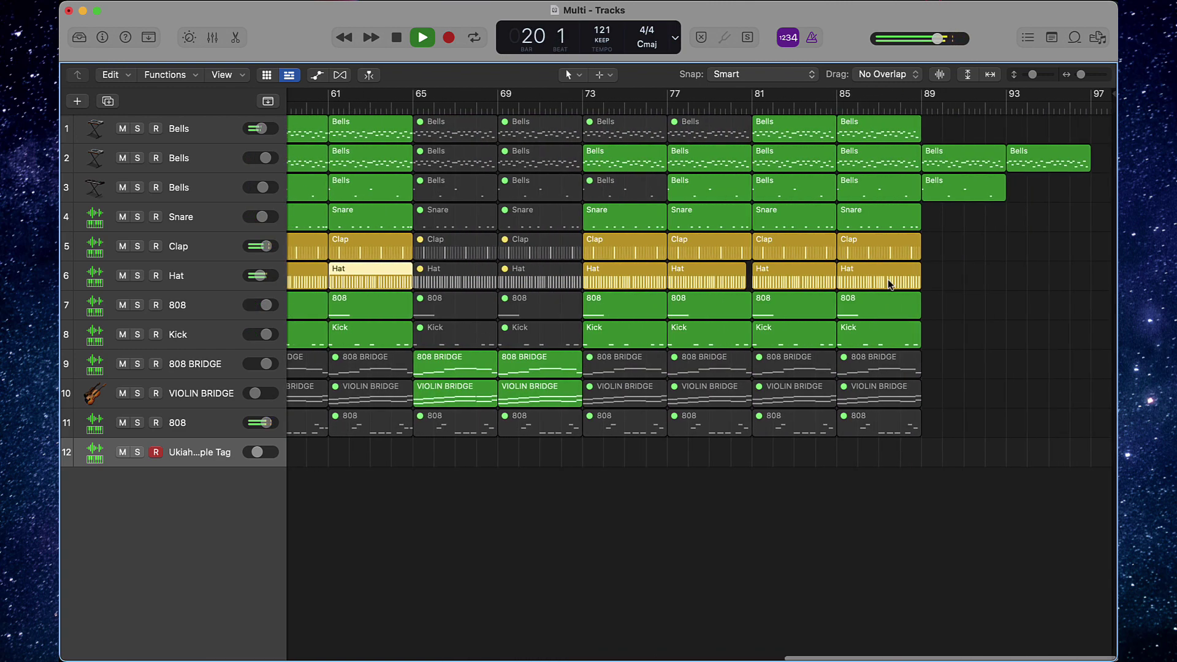
left_click_drag(920, 282, 915, 283)
key("z")
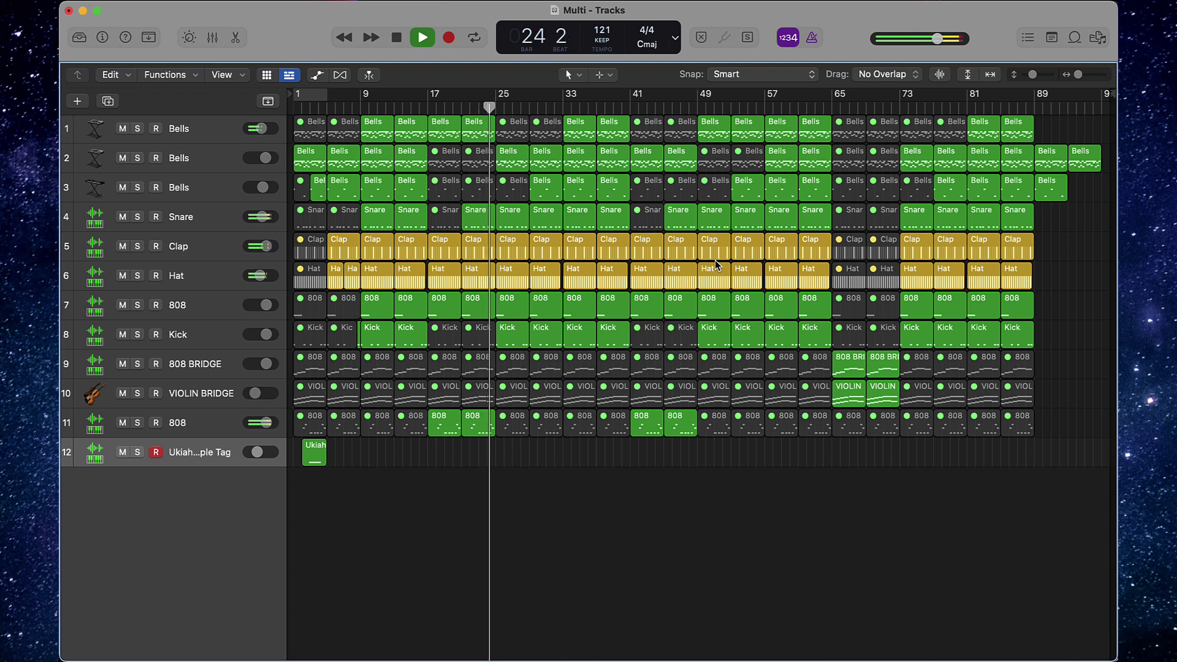
- Place the track 11 808 directly below the first 808 track and rename the pair 808 A and 808 B
left_click_drag(192, 423, 199, 332)
double_click(186, 334)
key("Right")
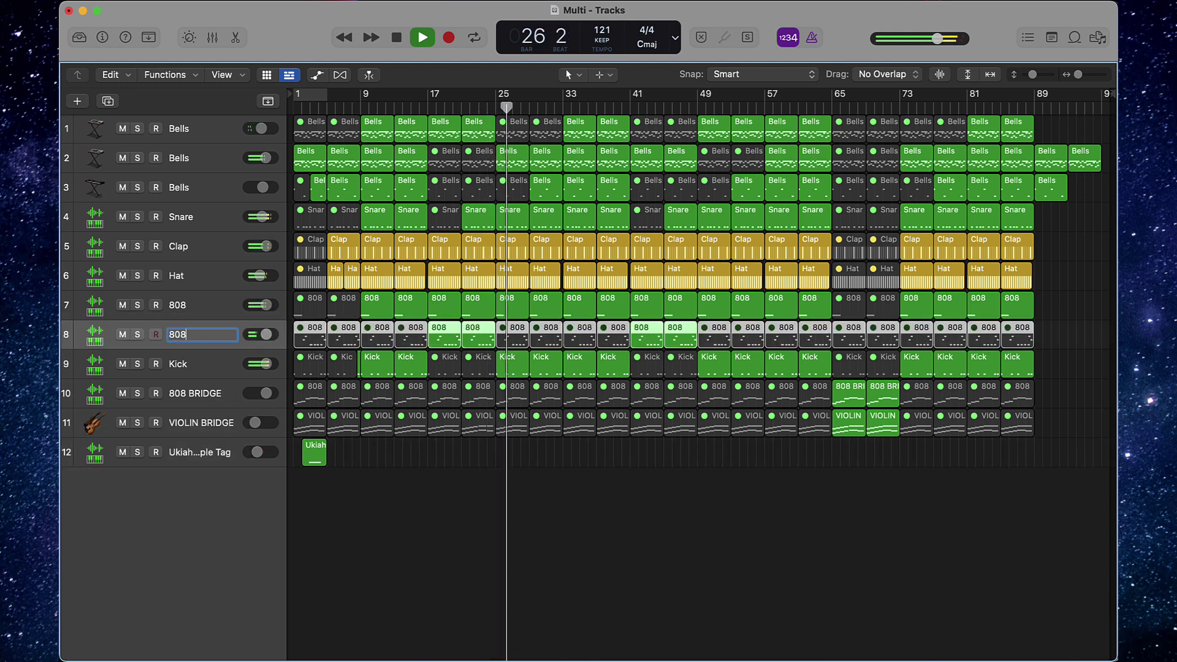
type("2")
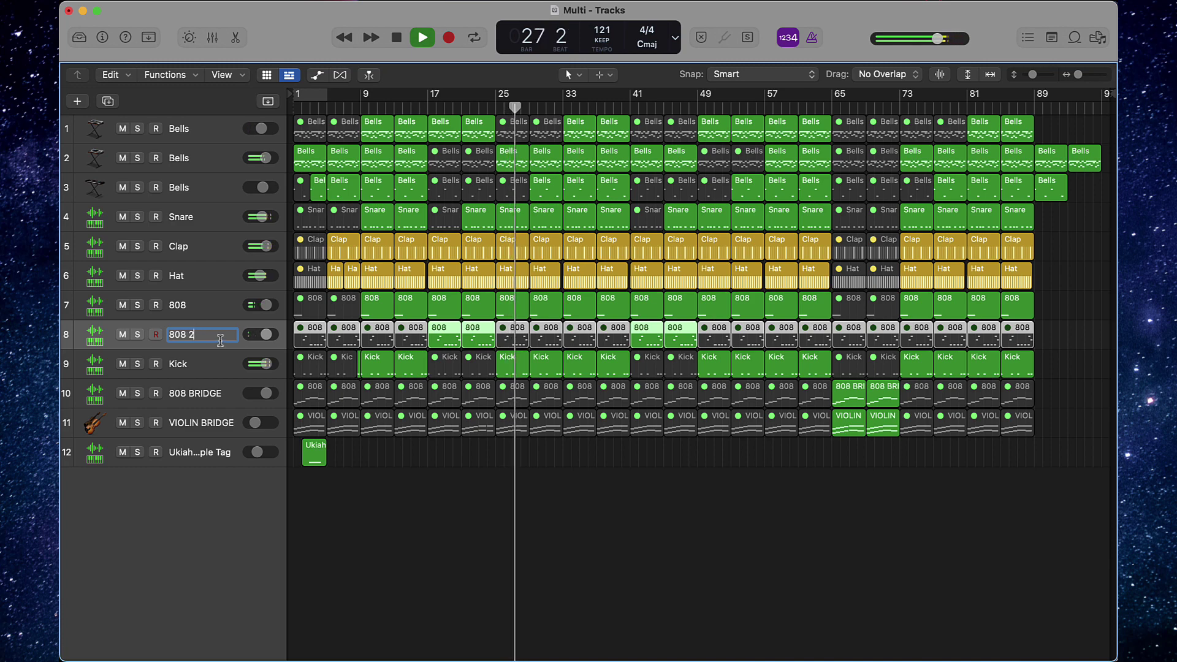
key("BackSpace")
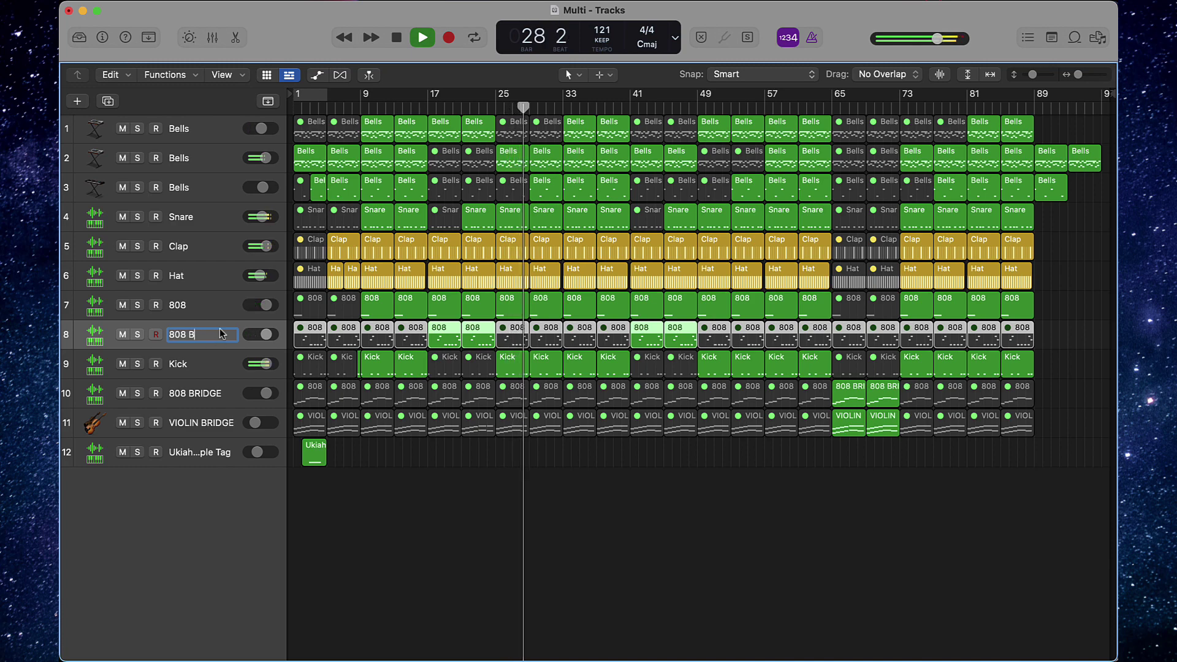
double_click(184, 307)
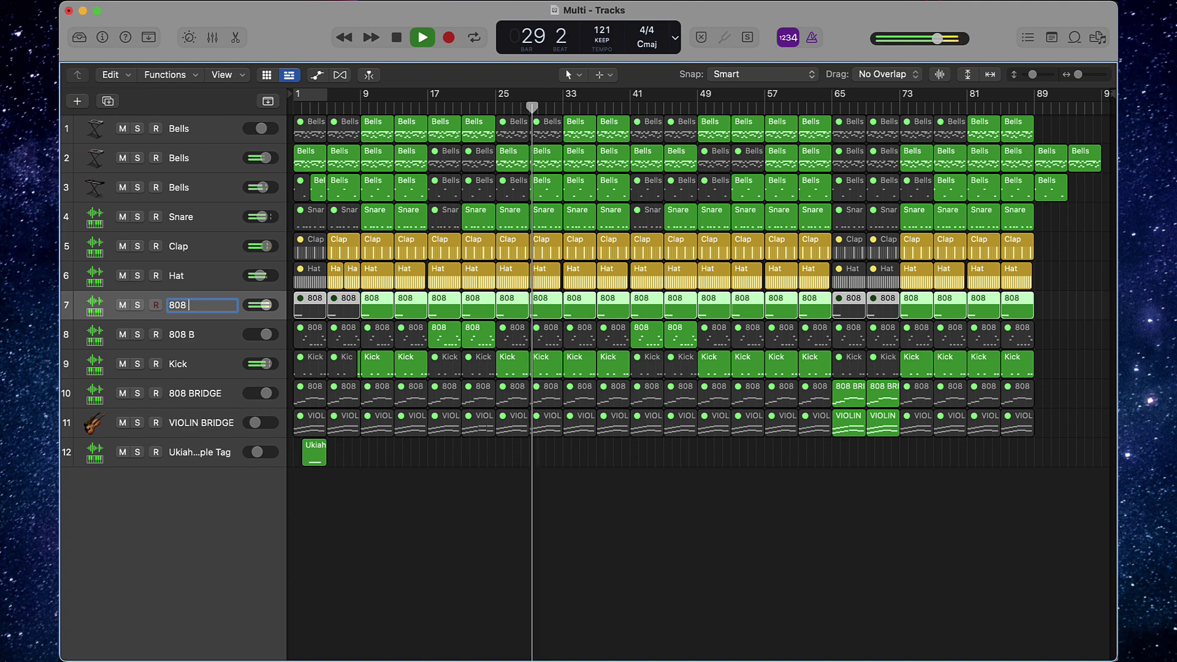
key("Return")
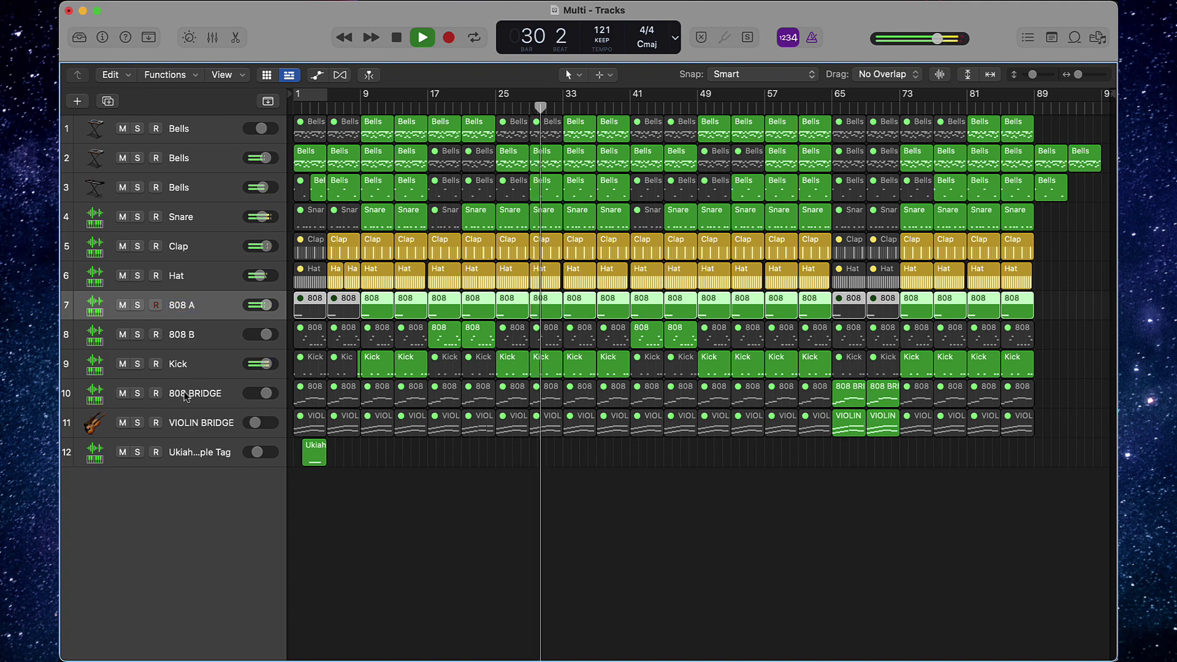
- Reorder the drum and bass tracks as Hat, Clap, Snare, Kick, 808 A, 808 B and 808 BRIDGE
left_click_drag(197, 397, 208, 367)
left_click_drag(201, 426, 184, 304)
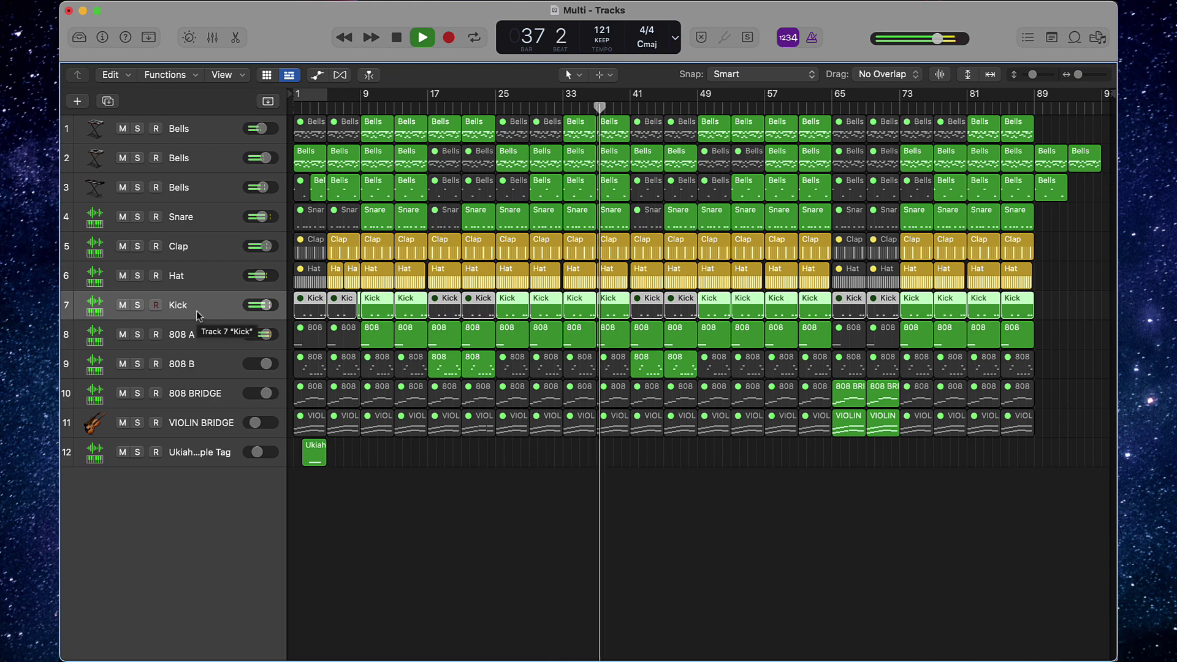
left_click_drag(180, 222, 184, 276)
left_click_drag(187, 221, 190, 260)
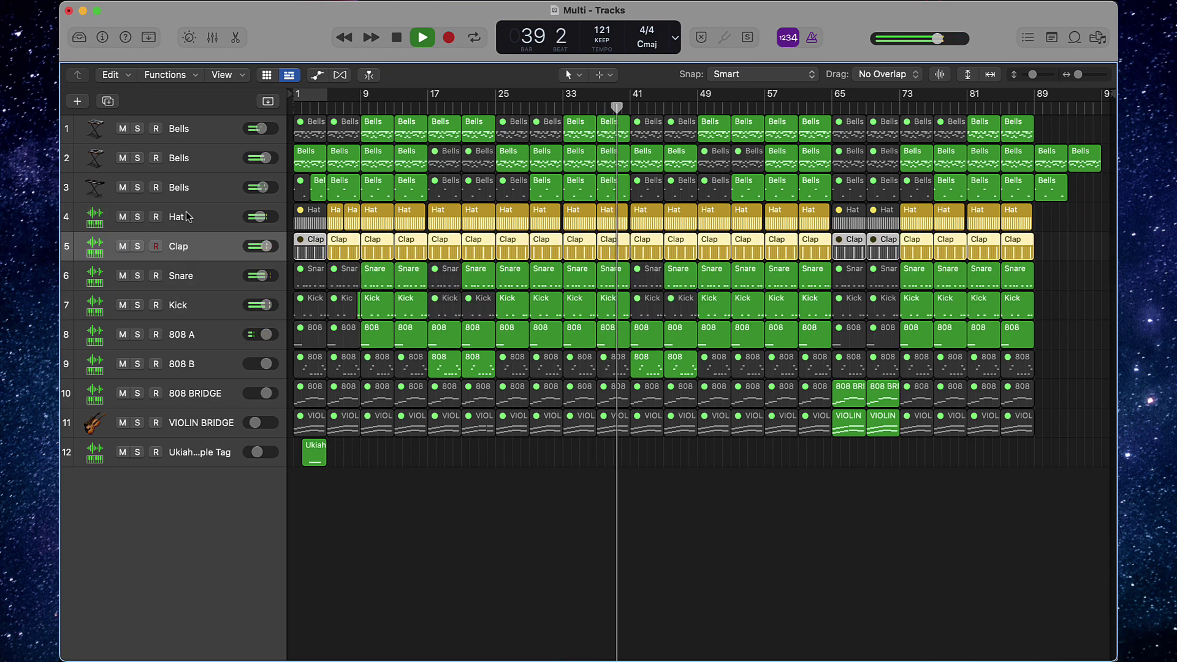
- Rename the three Bells tracks as Bells 1, Bells 2 and Bells 3, in track order
double_click(189, 191)
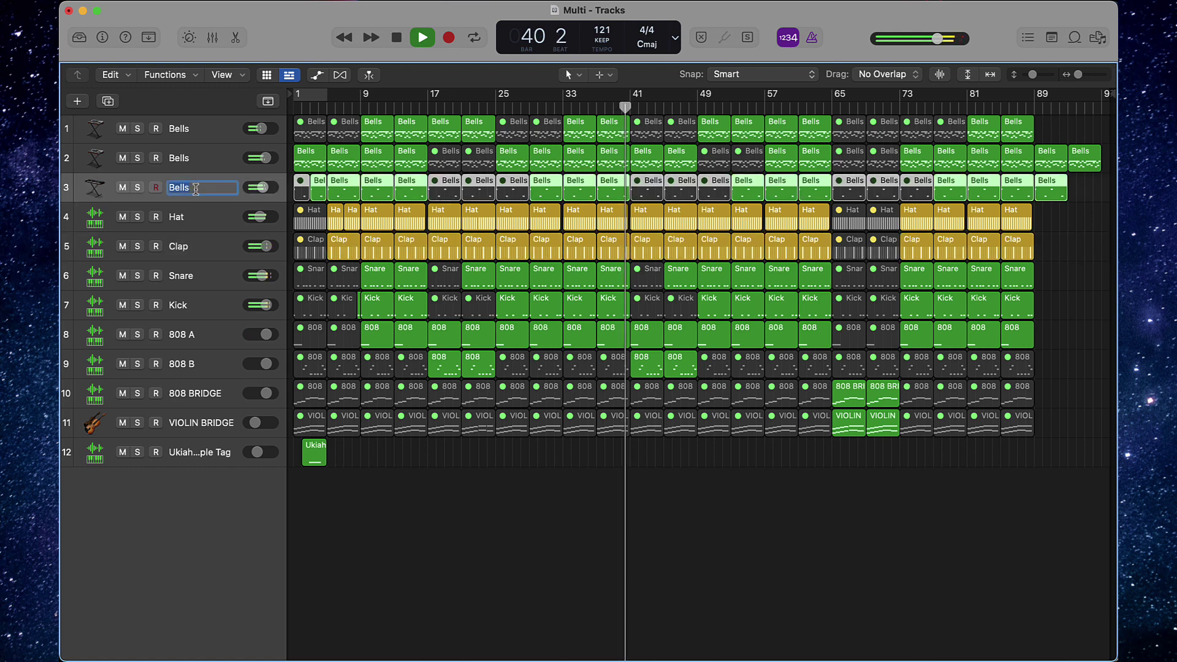
type("3")
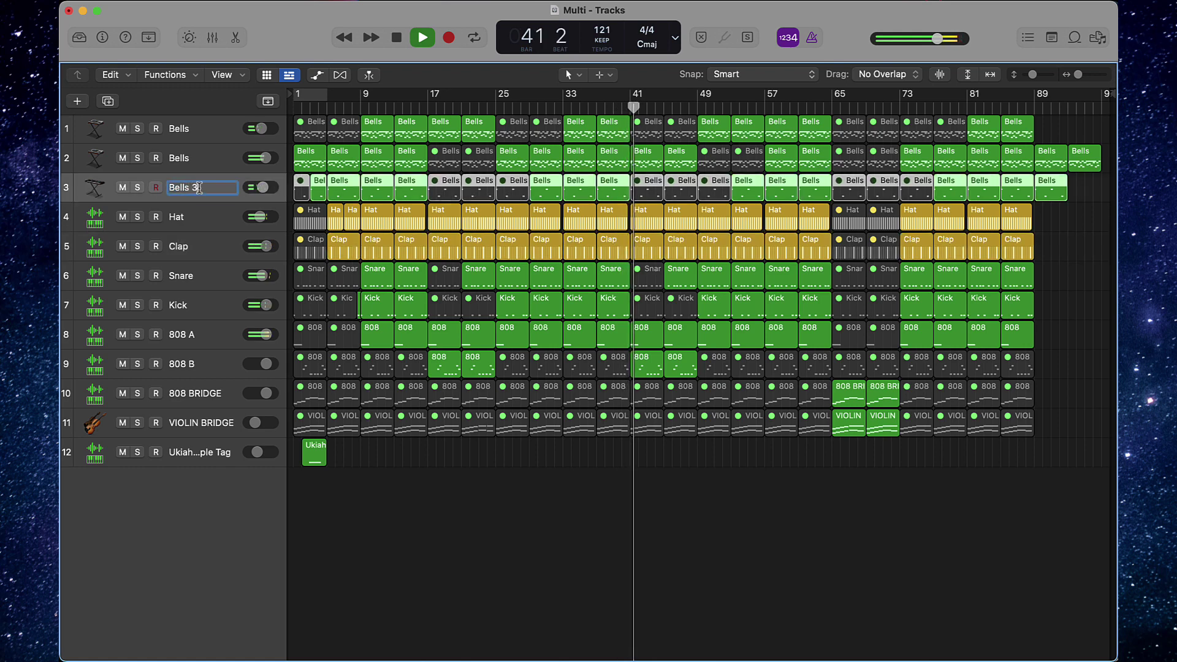
double_click(190, 157)
key("BackSpace")
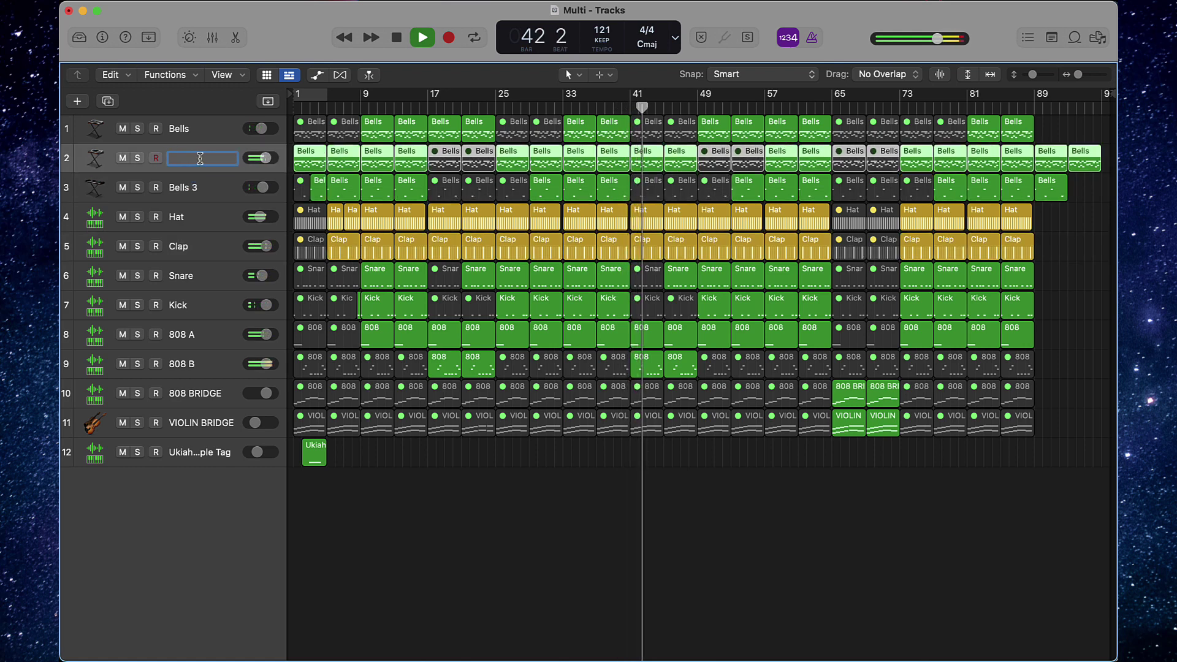
key("super+z")
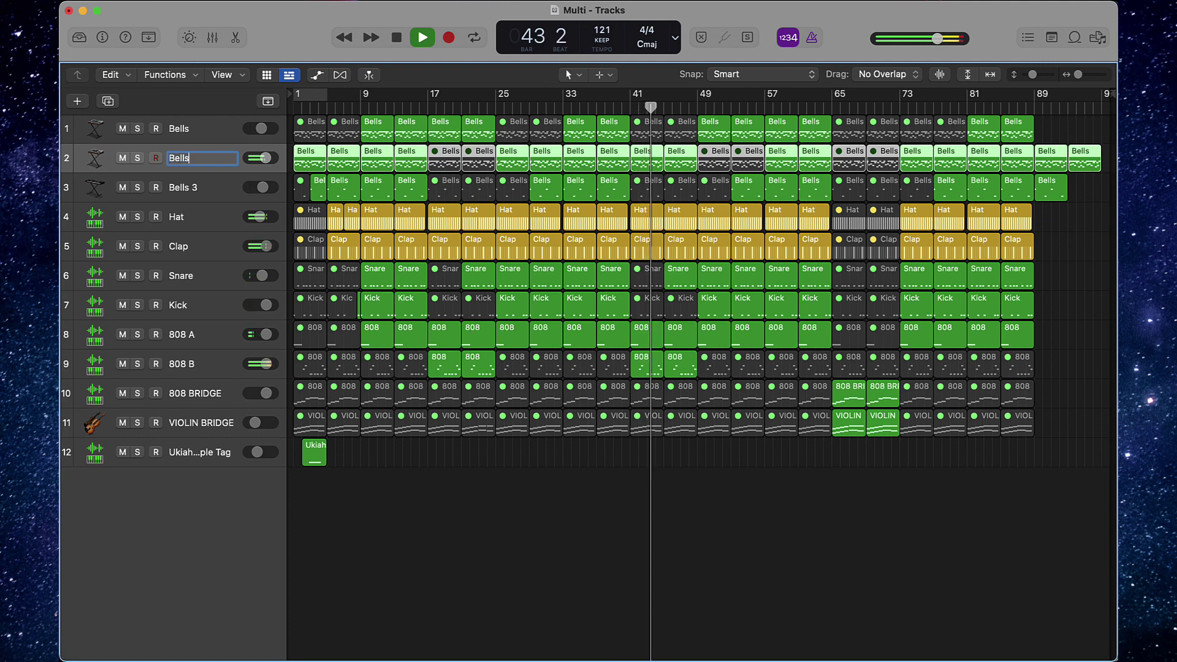
double_click(193, 130)
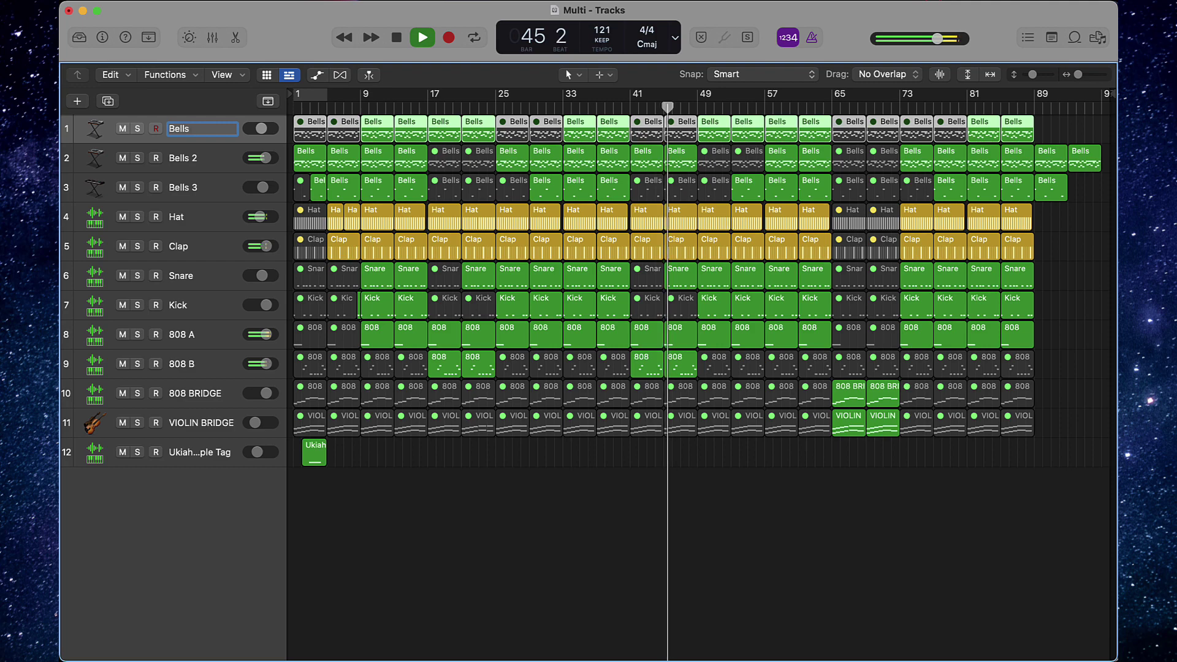
type("1")
left_click(214, 156)
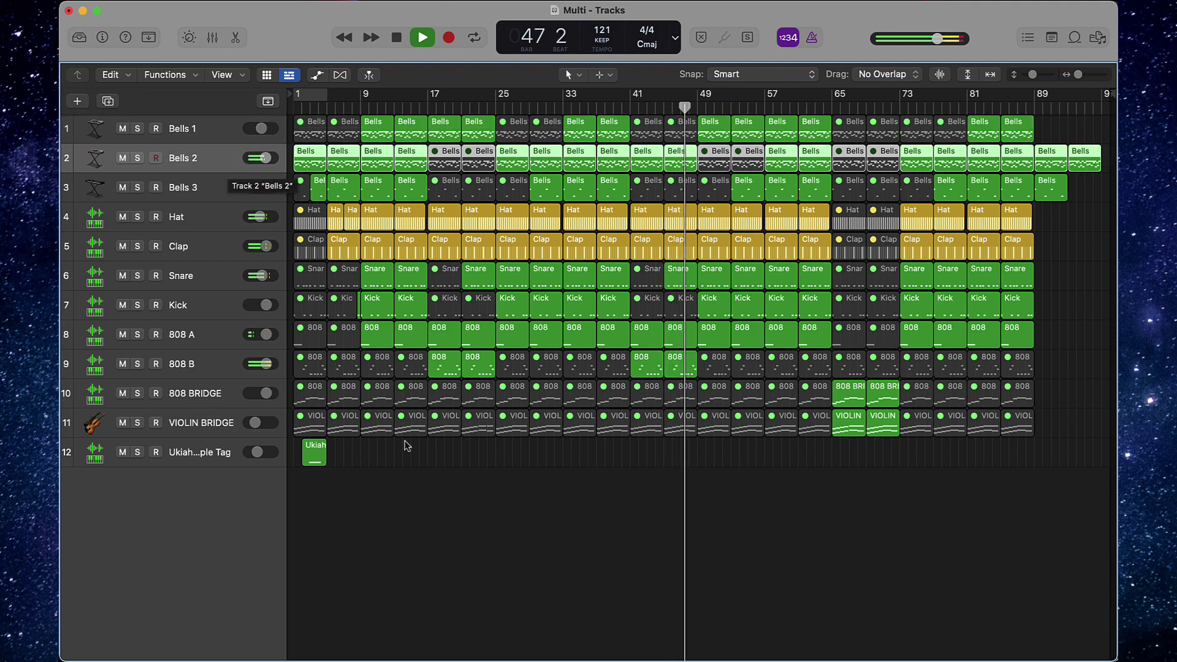
- Name all regions in the arrangement after their tracks and clear the selection
left_click(462, 490)
key("super+a")
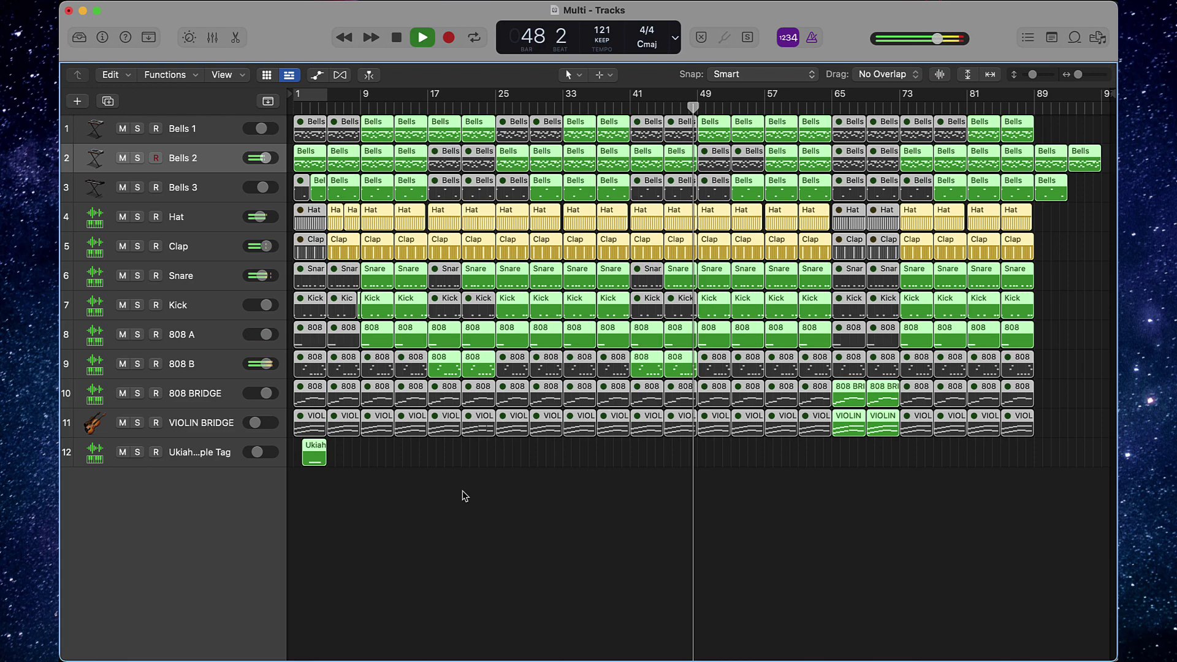
key("alt+shift+n")
left_click(480, 485)
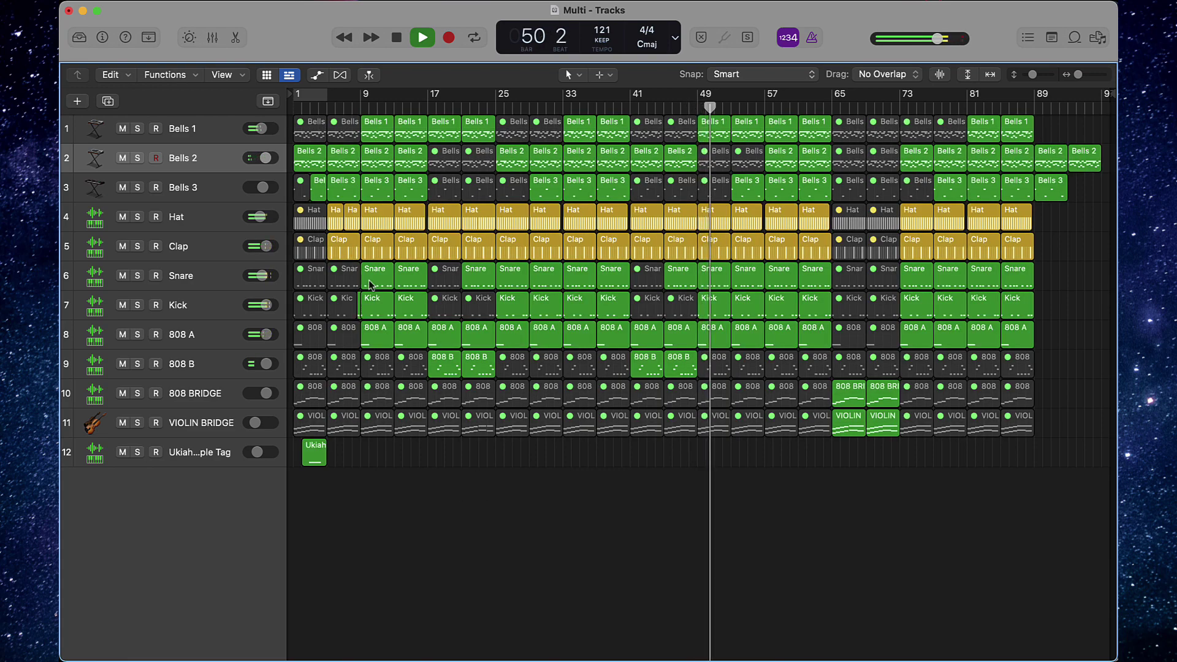
- Search the loop library for "gun" and audition the Shogun Di Zi 03 loop
scroll(739, 273, "up", 5)
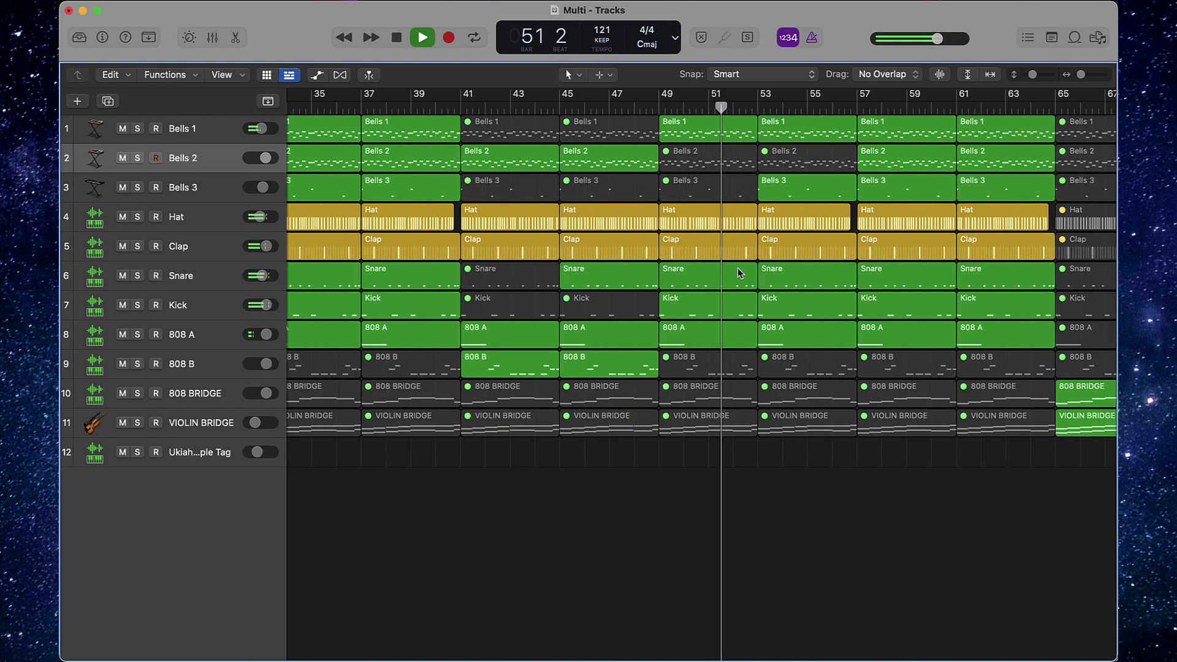
scroll(738, 274, "down", 4)
scroll(738, 274, "down", 5)
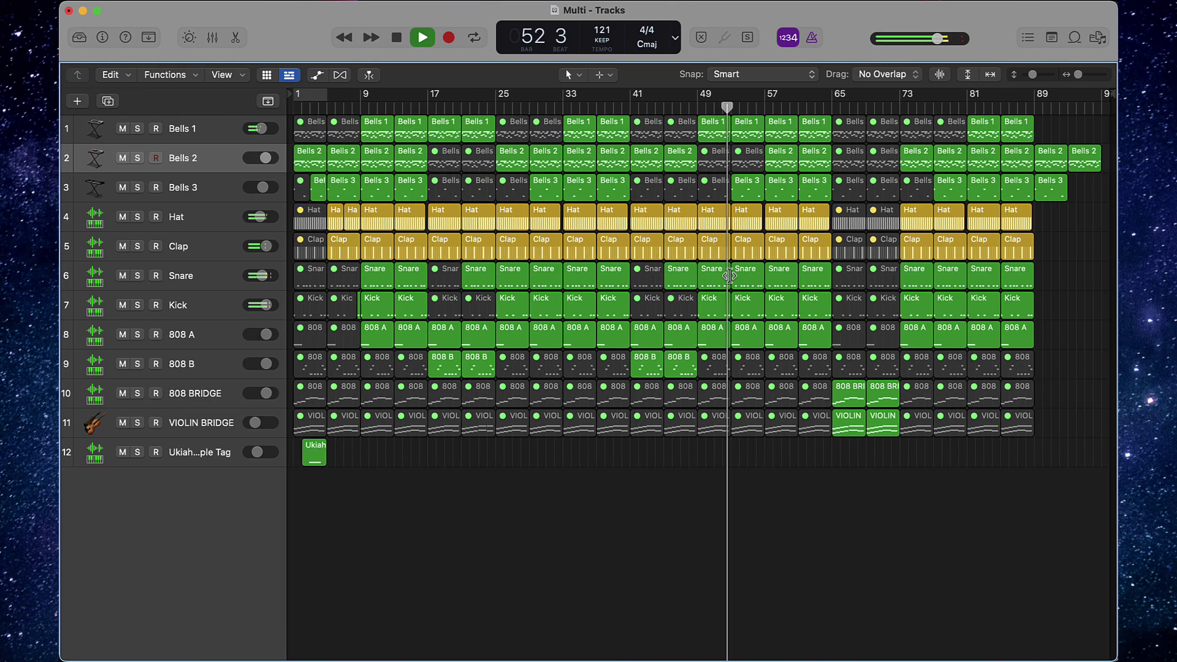
left_click(1074, 38)
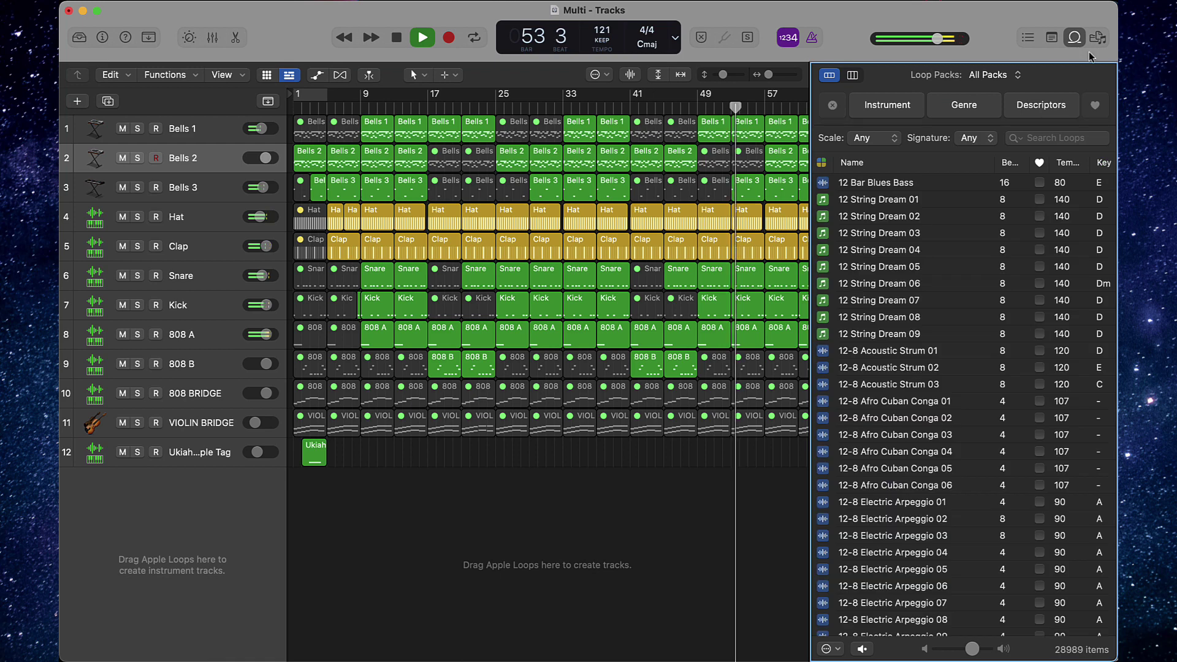
left_click(1068, 136)
type("gun")
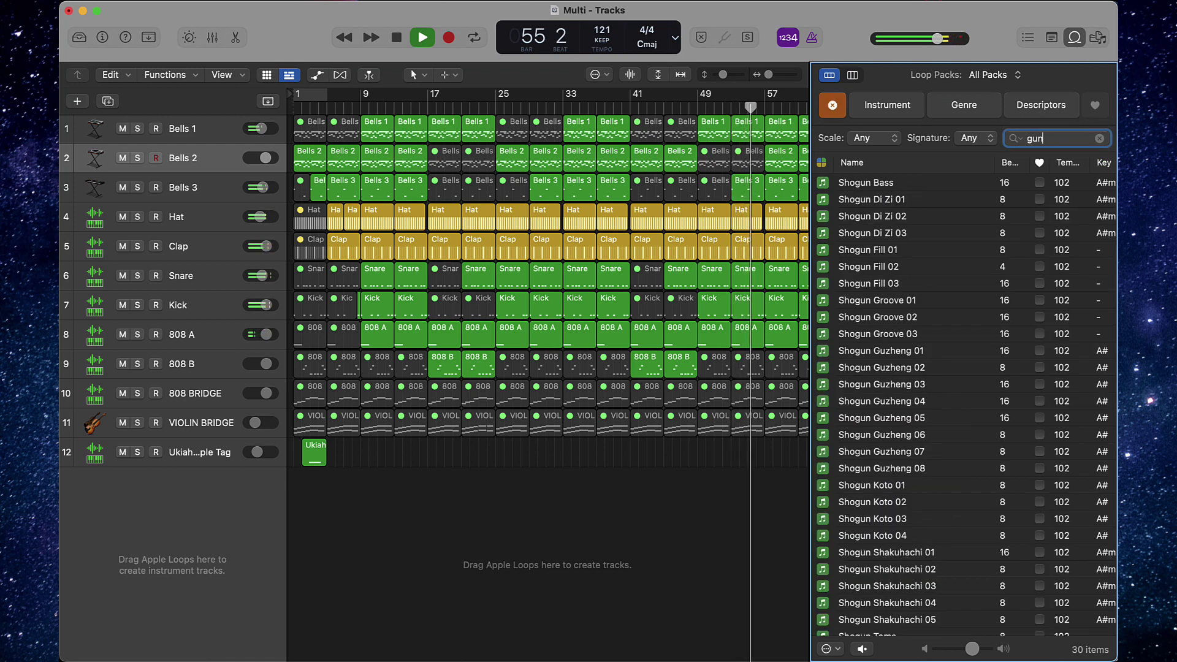
left_click(900, 234)
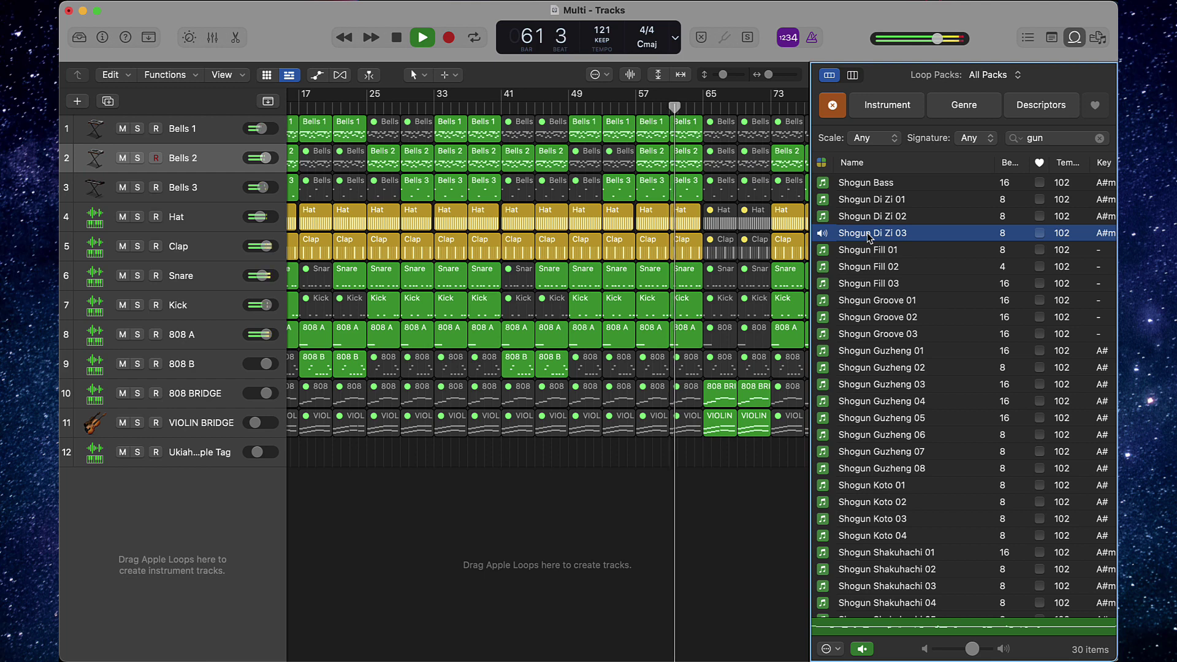
- Place Shogun Di Zi 03 on a new track as four back-to-back regions filling bars 57 to 64
left_click_drag(867, 233, 706, 480)
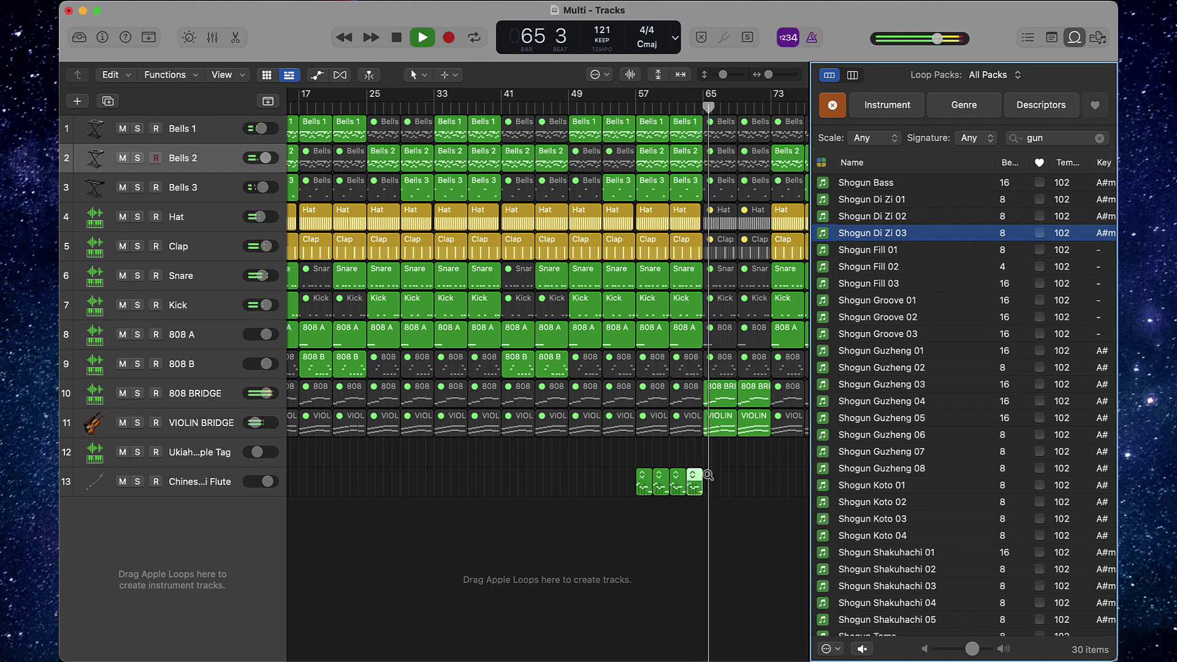
scroll(708, 476, "up", 5)
scroll(707, 475, "down", 8)
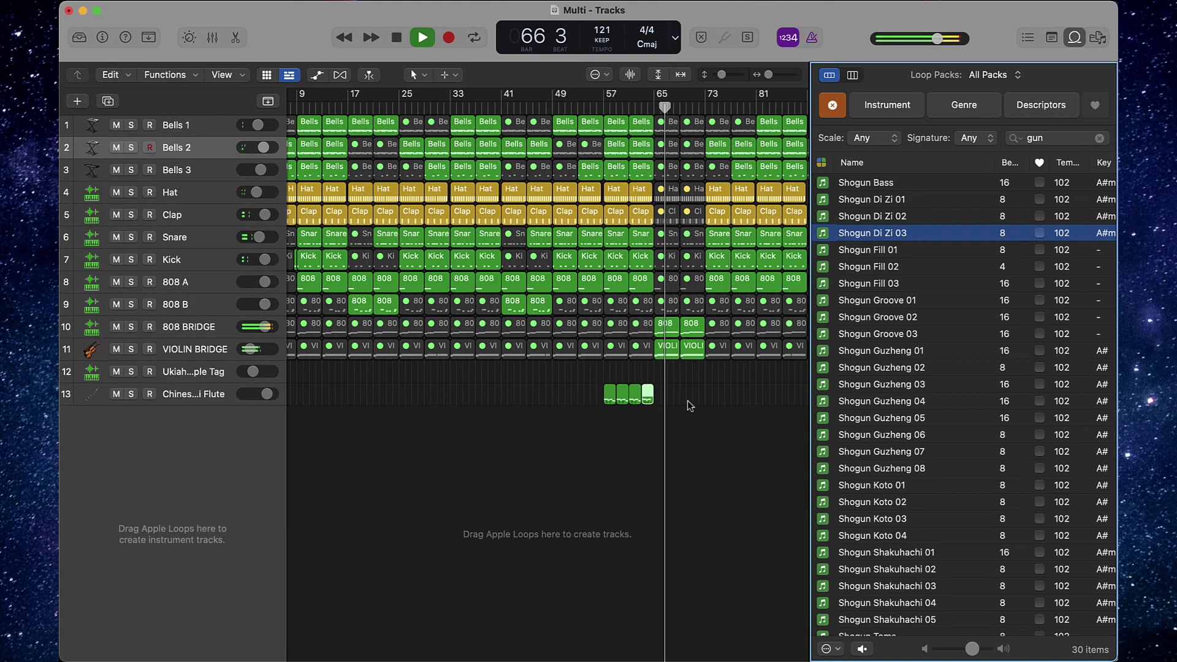
- Copy the group of four flute regions to start at bars 9, 33 and 81
left_click_drag(662, 397, 606, 406)
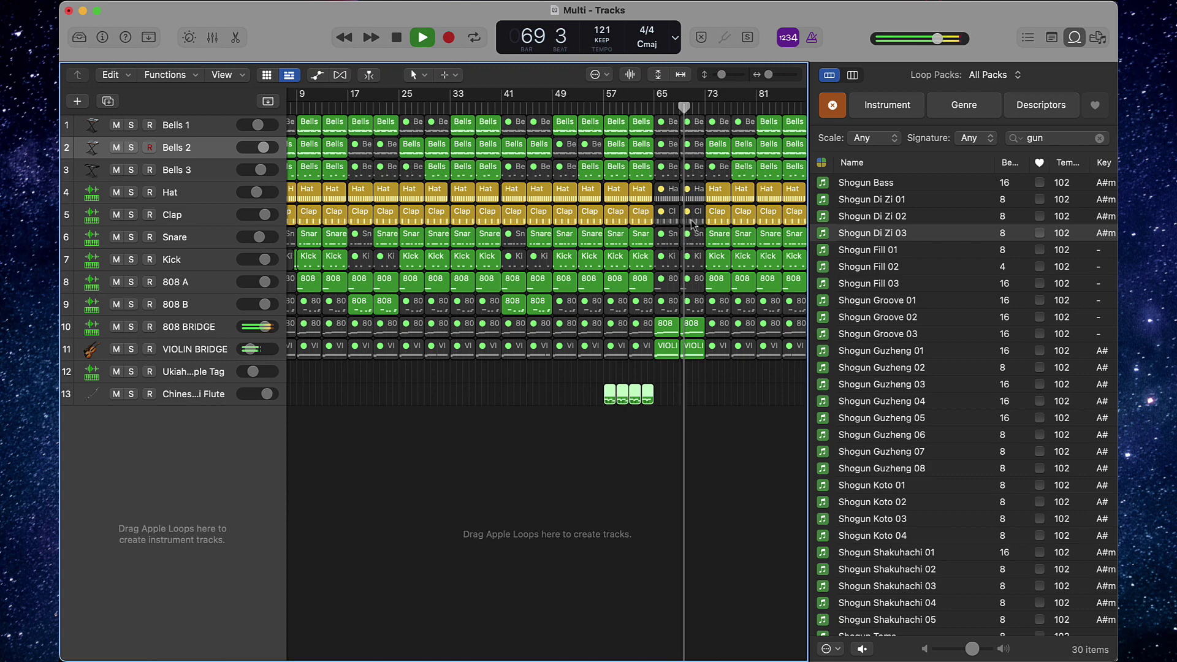
scroll(607, 405, "down", 3)
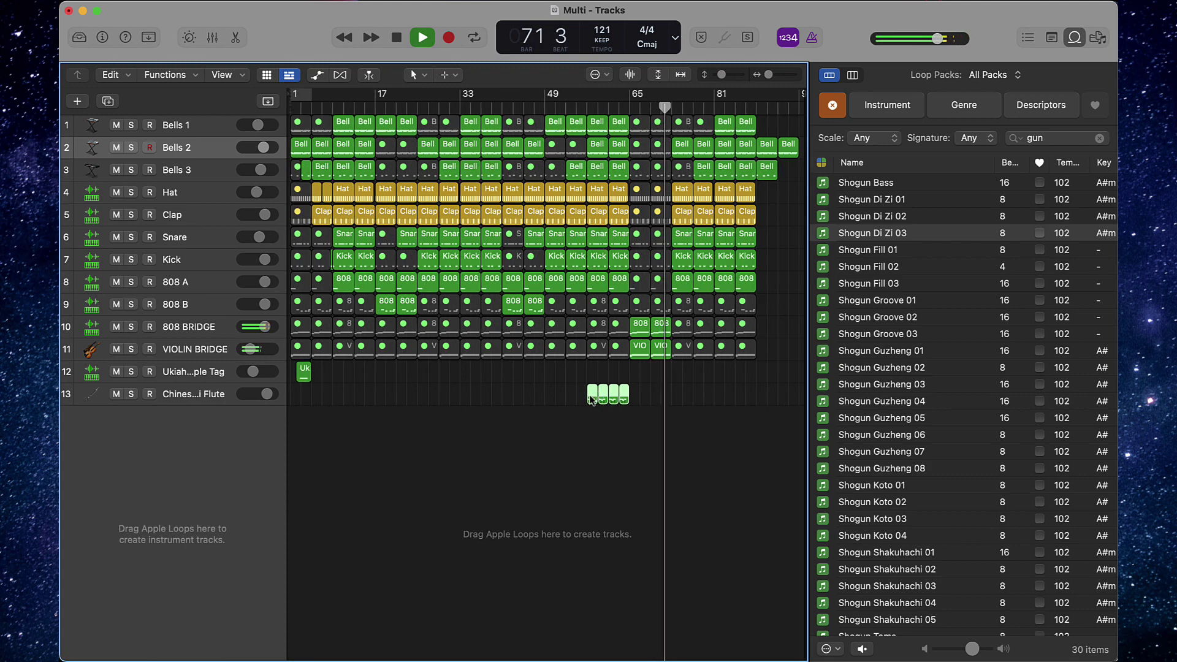
left_click_drag(592, 399, 339, 395)
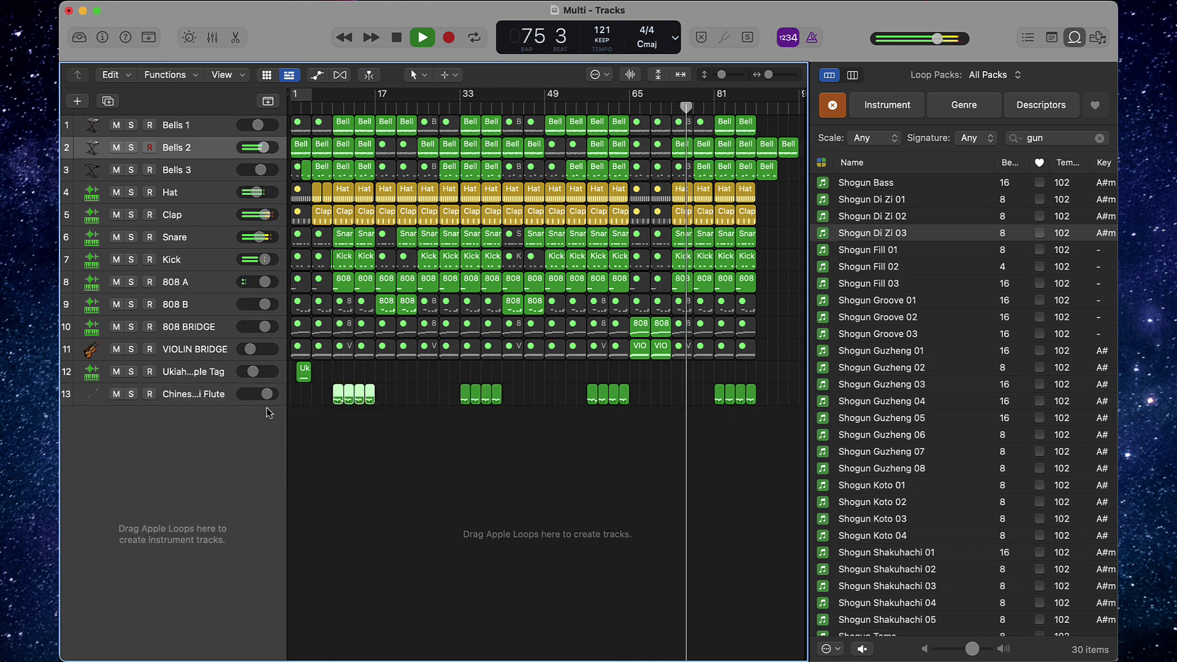
- Set the flute track's volume to -13.0 dB and inspect its Channel EQ curve
left_click_drag(267, 394, 252, 394)
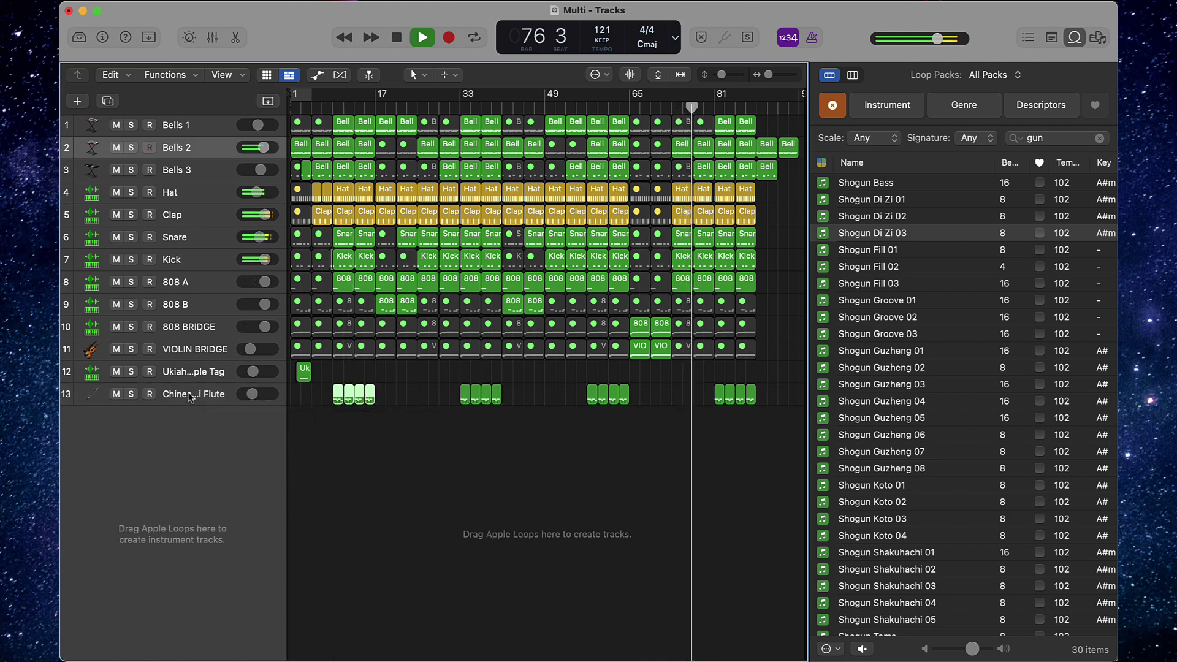
left_click(190, 397)
key("i")
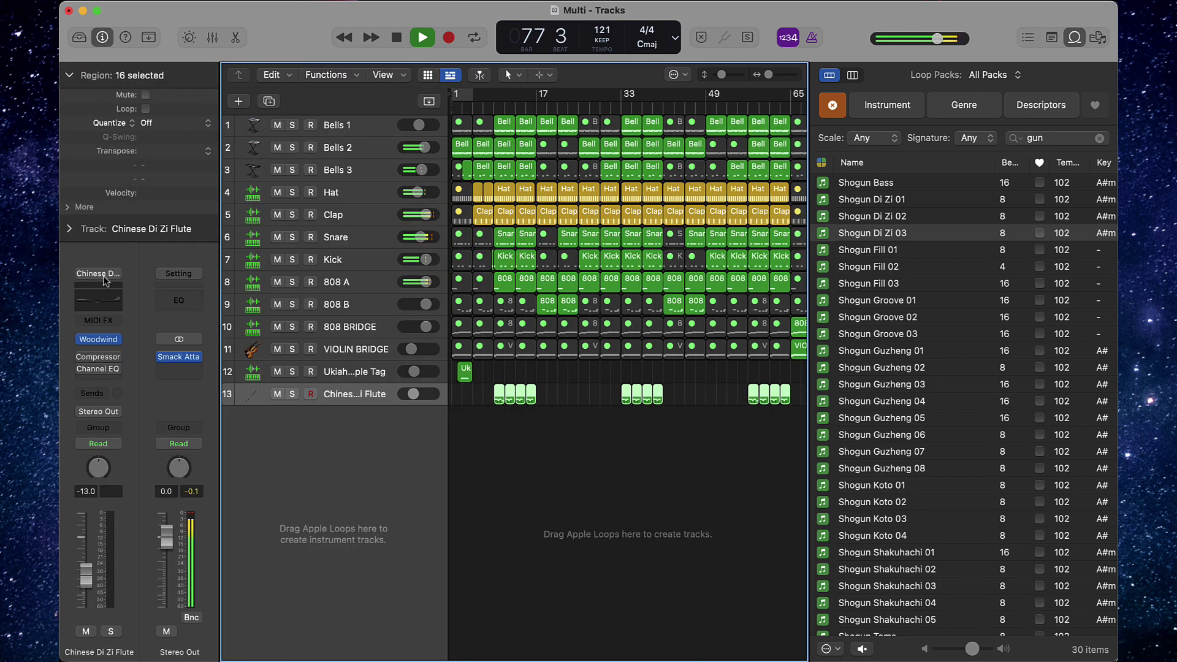
left_click(107, 299)
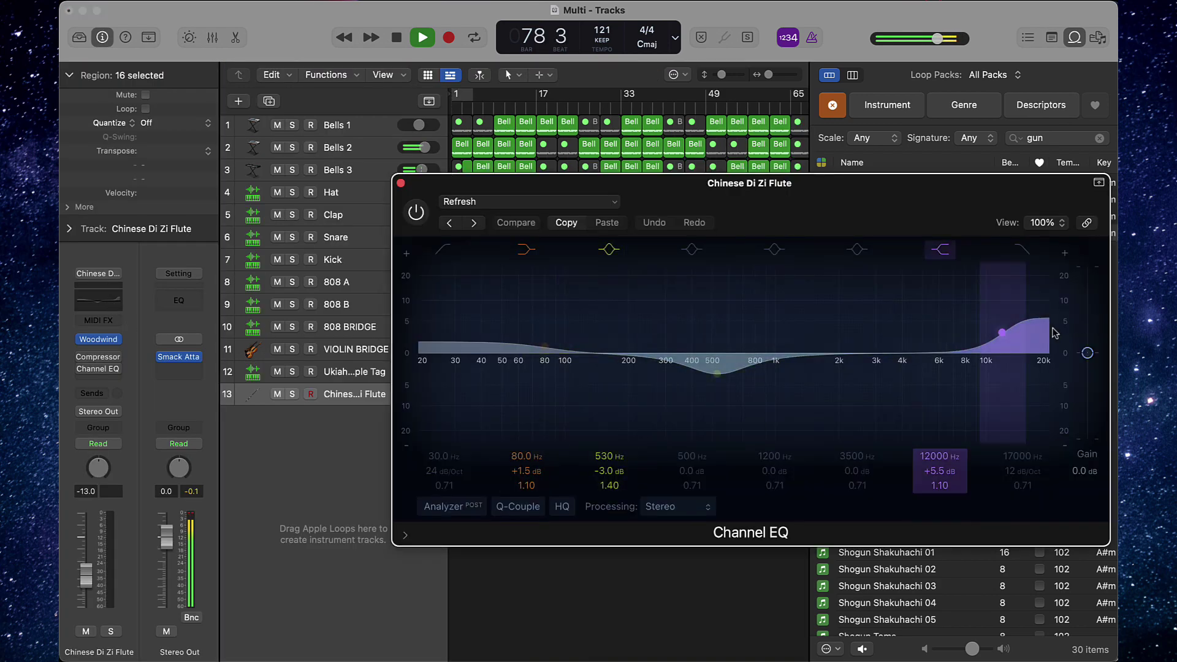
left_click(401, 184)
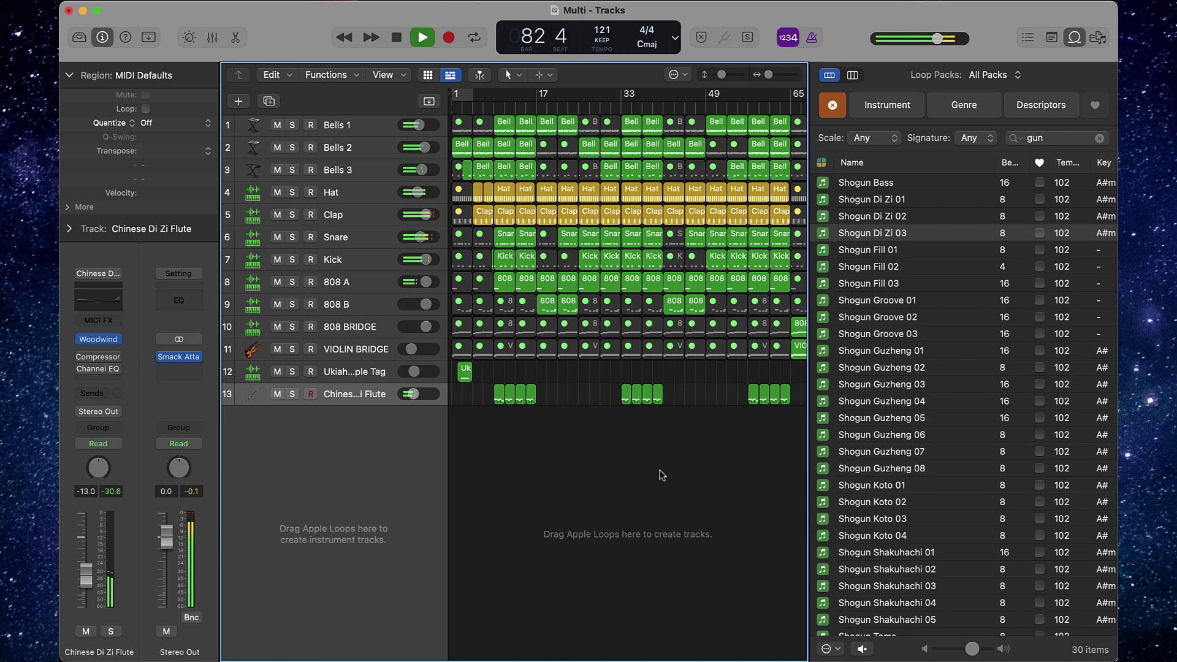
- Pan the Chinese Di Zi Flute track to -4 and clear the region selection
scroll(662, 470, "right", 5)
left_click(269, 400)
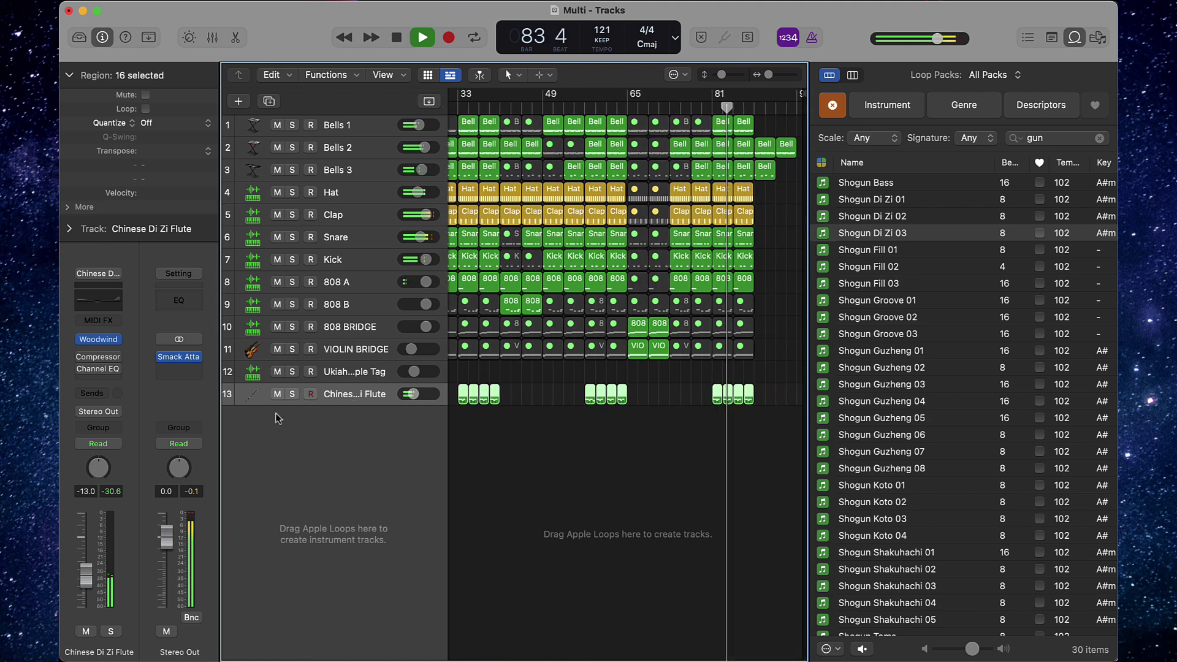
mouse_move(92, 475)
left_mouse_down()
mouse_move(91, 489)
mouse_move(89, 468)
left_mouse_up()
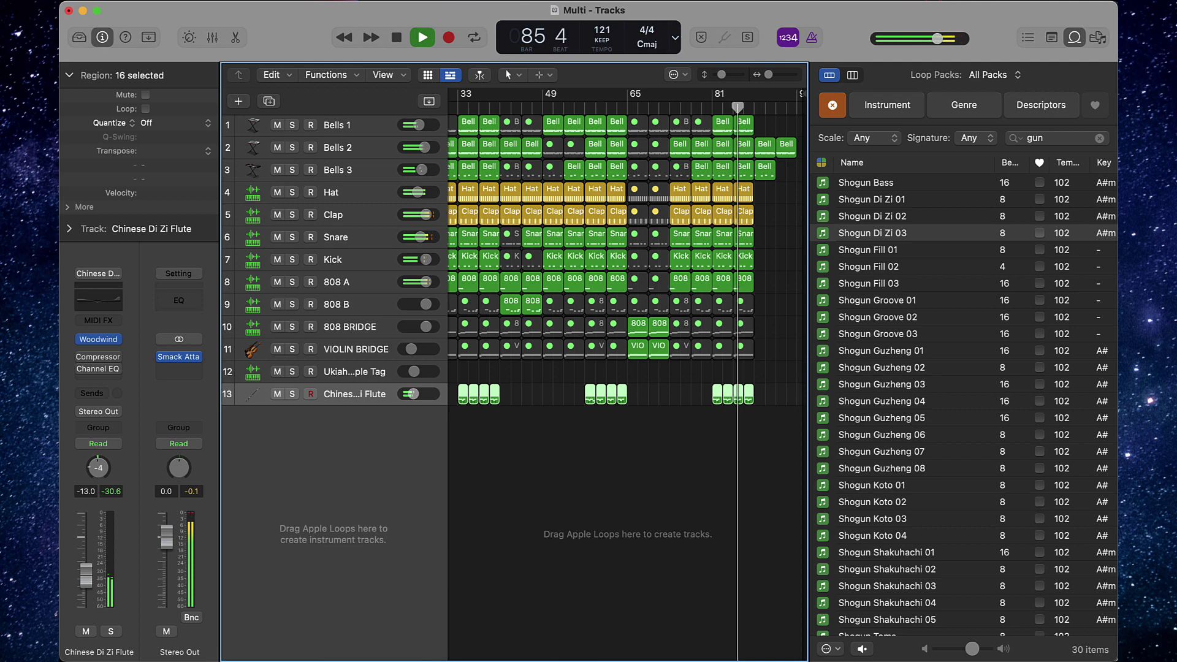
left_click(590, 464)
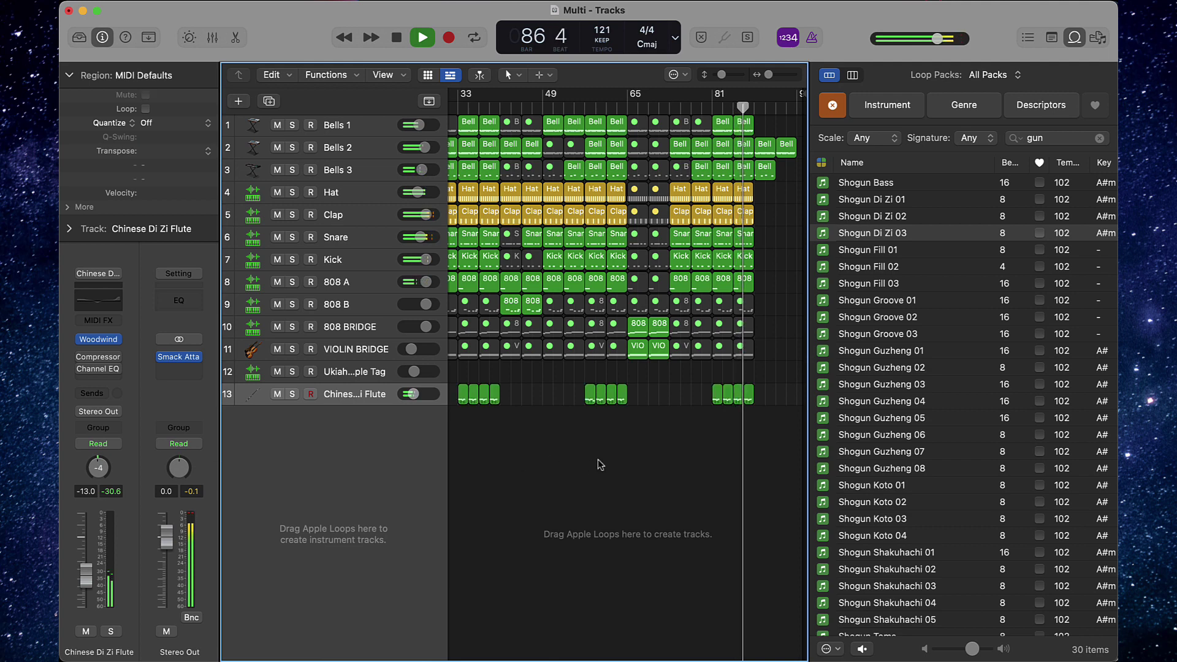
- Stop playback, move the last four flute regions to bar 65, and mute every flute region except the final two
key("space")
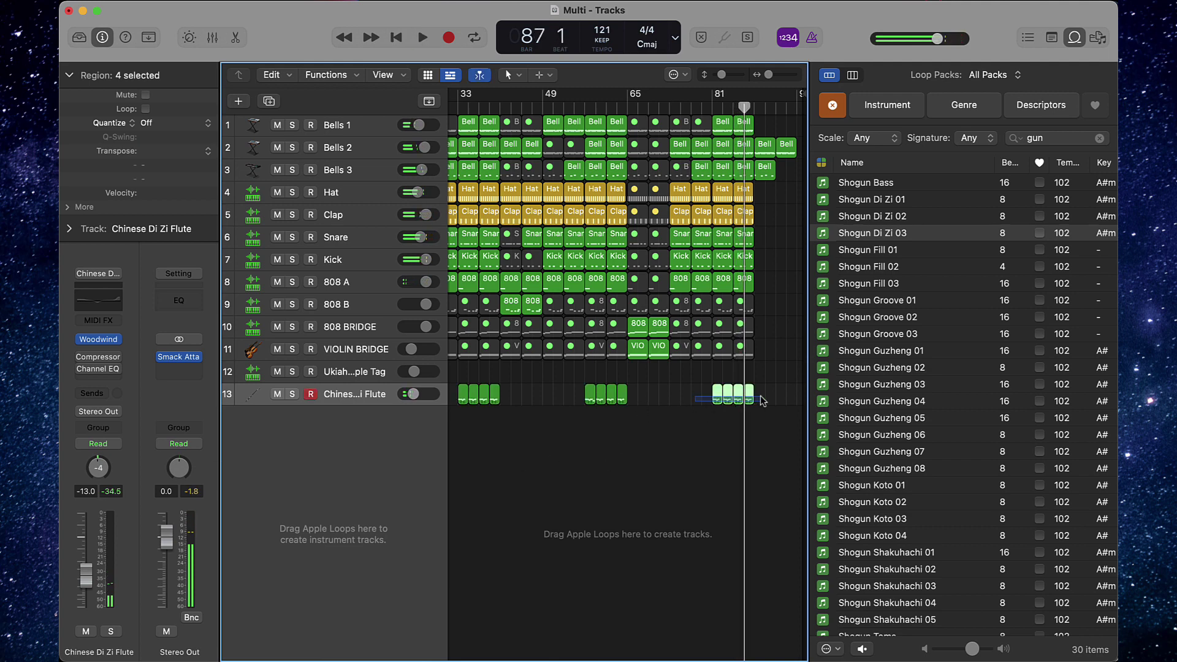
left_click_drag(716, 405, 631, 404)
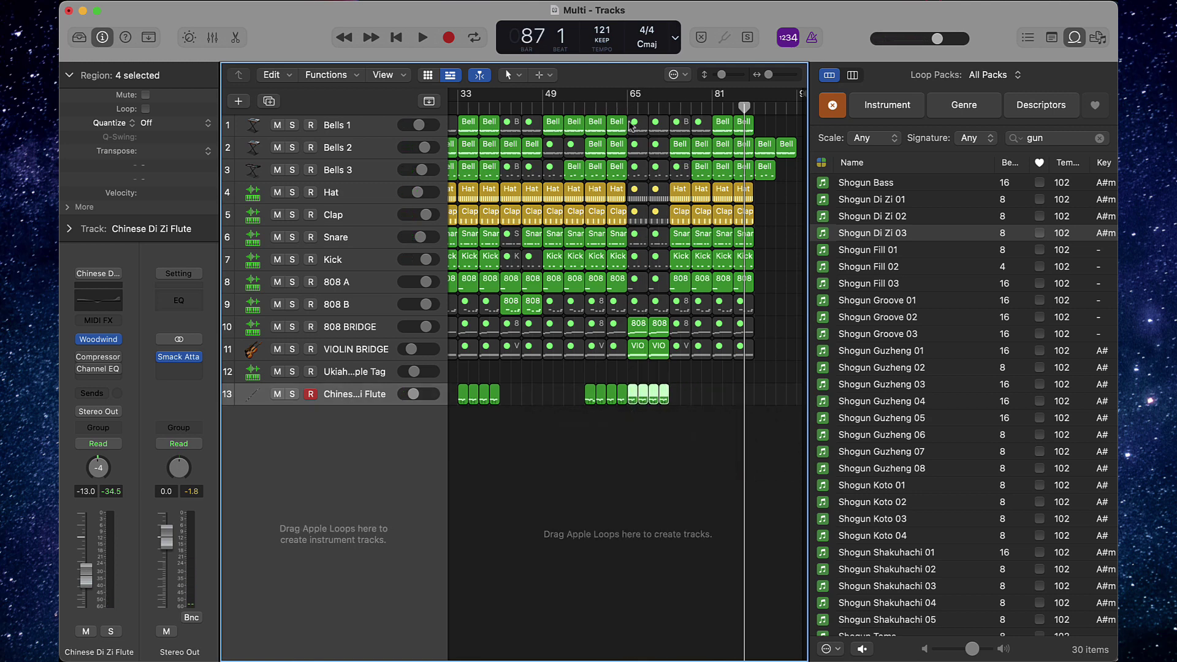
left_click_drag(615, 392, 373, 400)
key("ctrl+m")
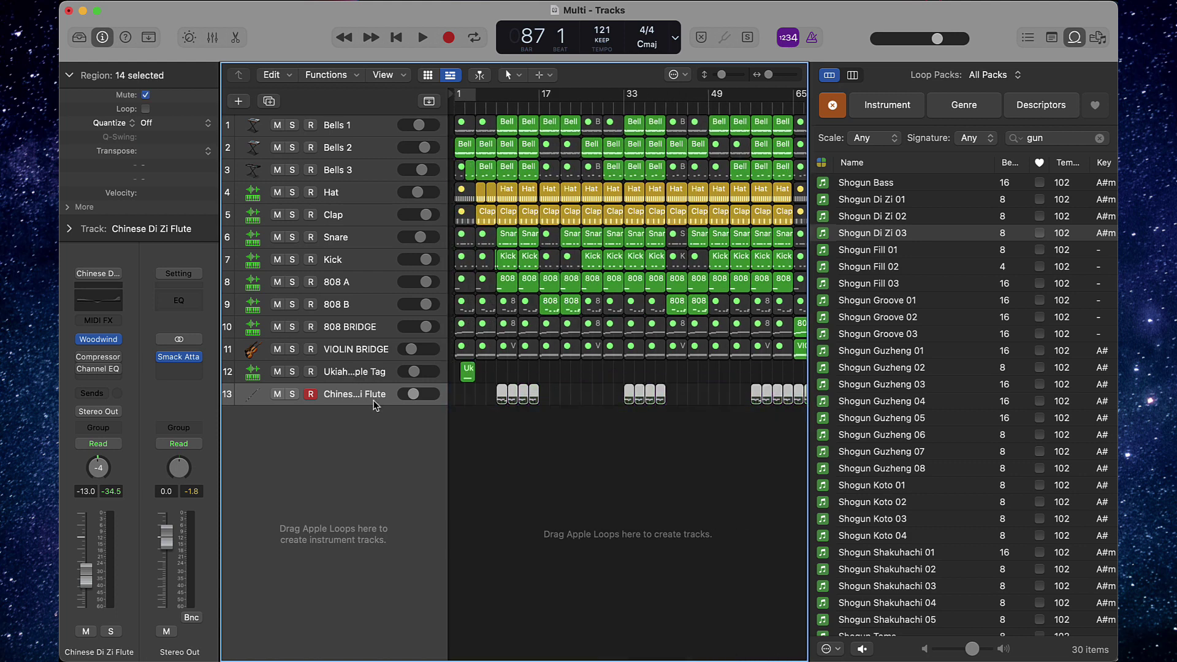
- While playing the bridge from bar 63, raise the flute track's volume to 0.7 dB and move the track above the producer tag
scroll(464, 357, "right", 5)
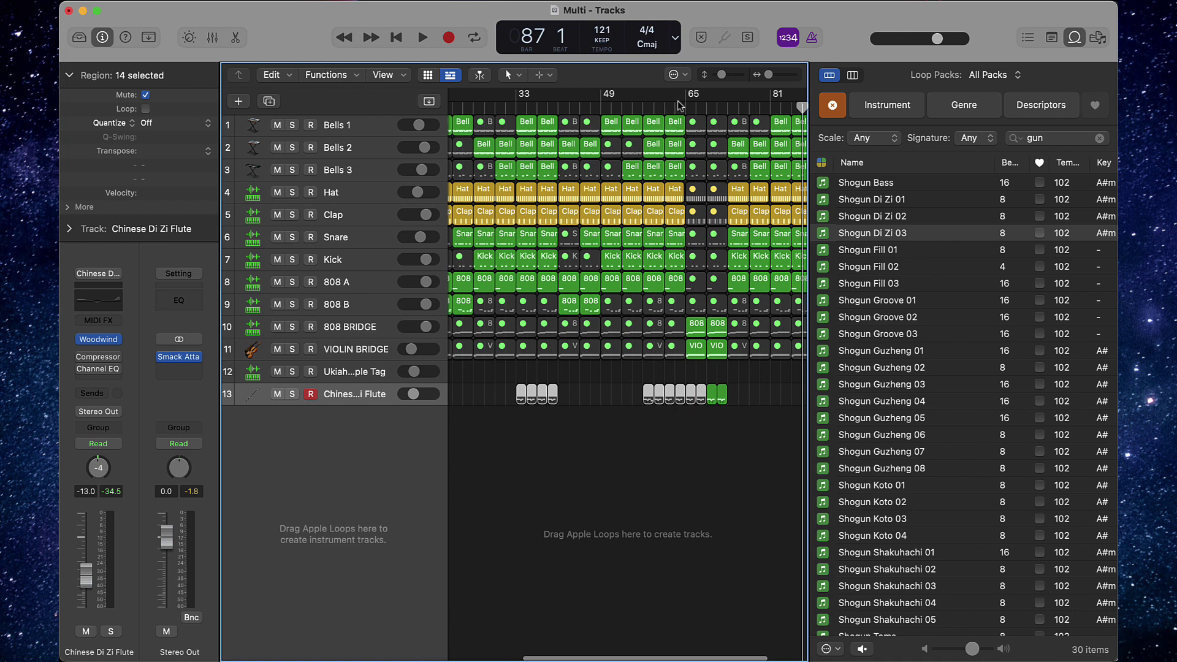
key("space")
left_click(617, 107)
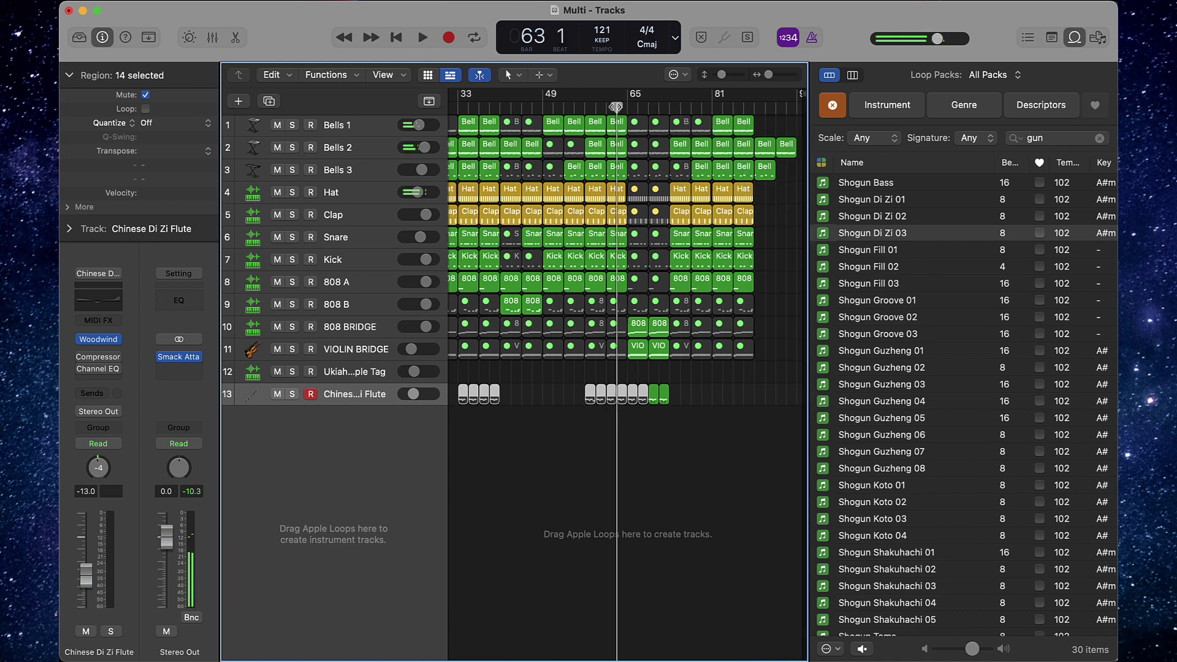
left_click(673, 516)
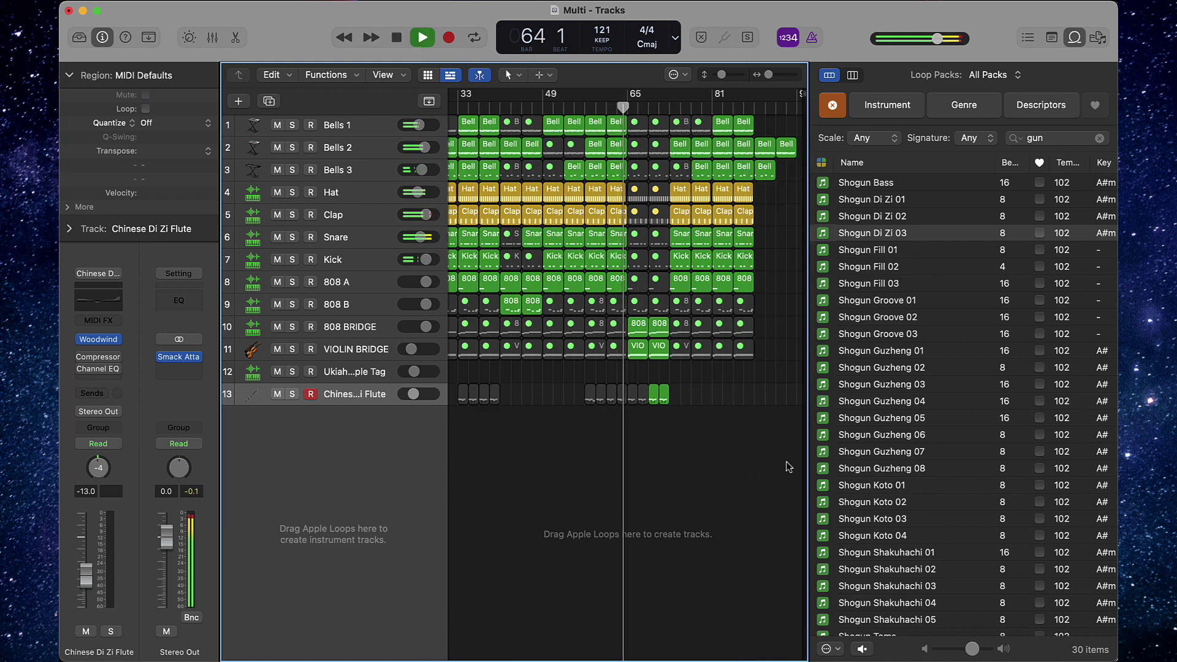
scroll(928, 460, "down", 3)
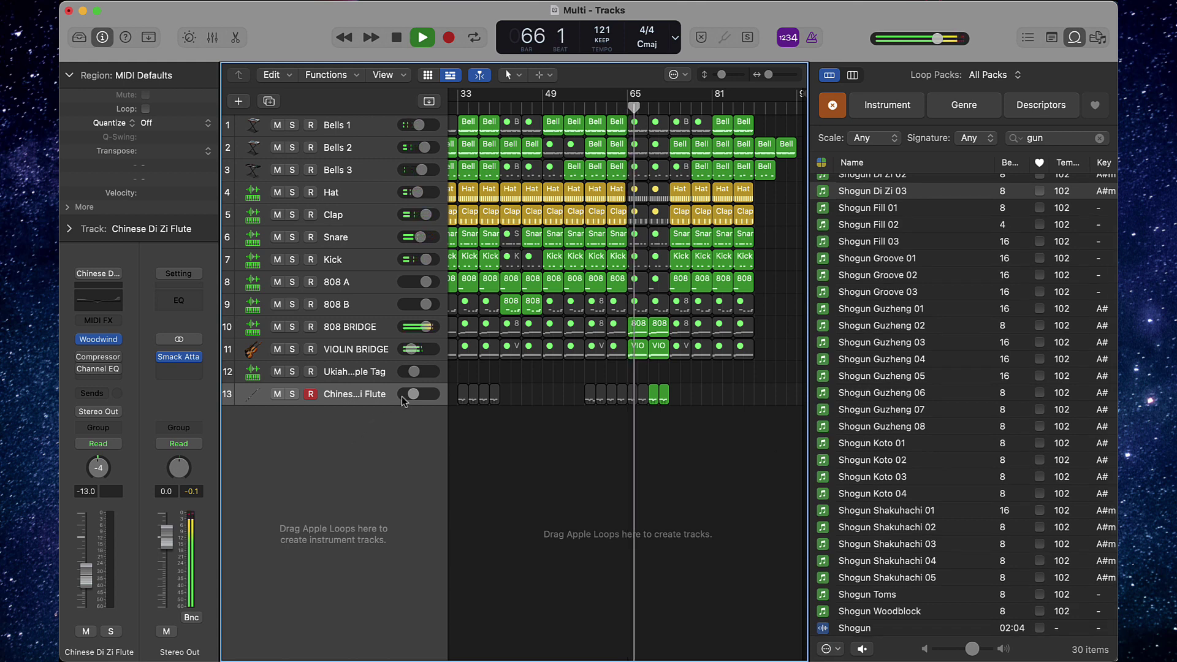
left_click_drag(413, 393, 419, 394)
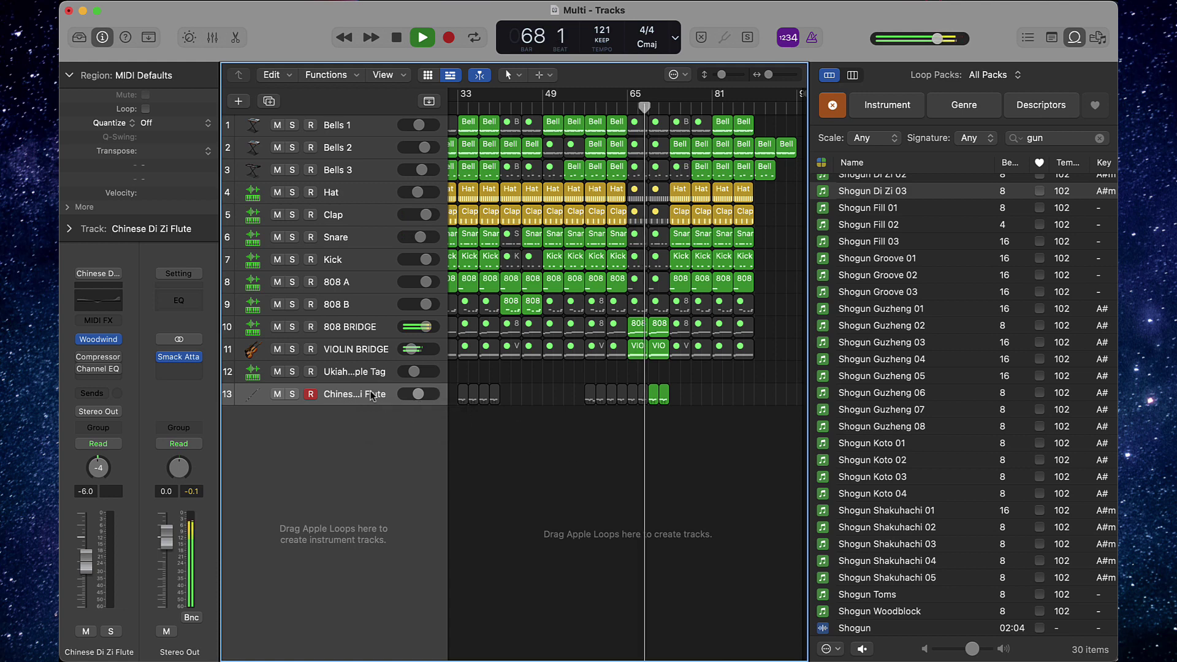
left_click_drag(362, 394, 428, 372)
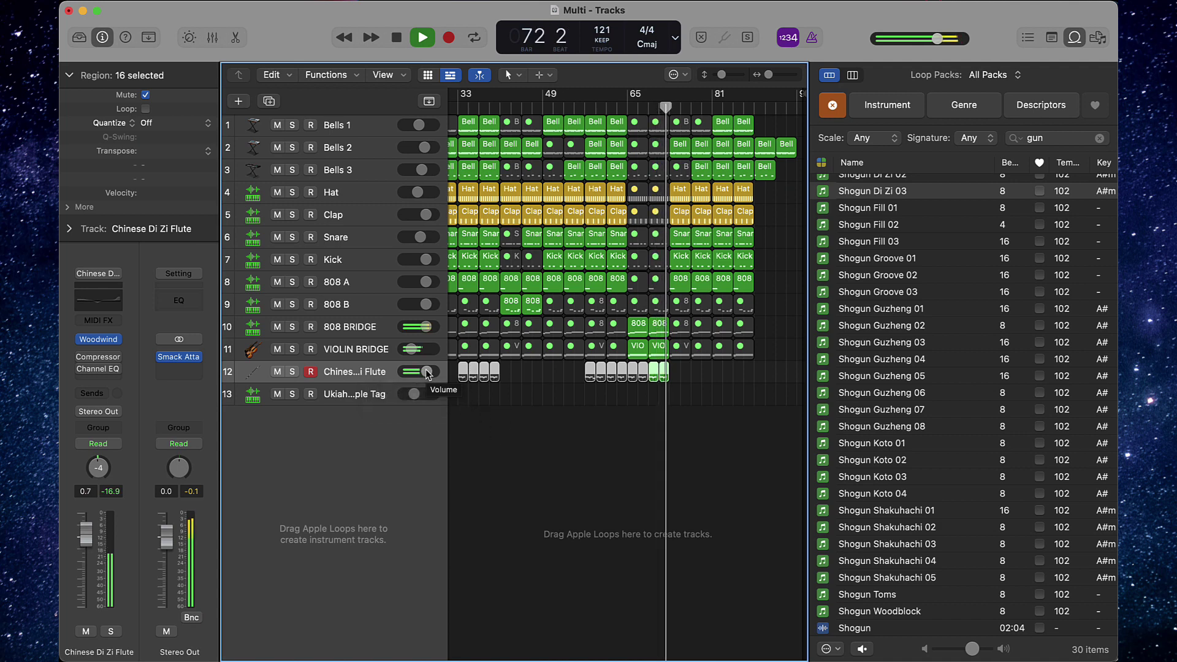
key("space")
left_click(669, 405)
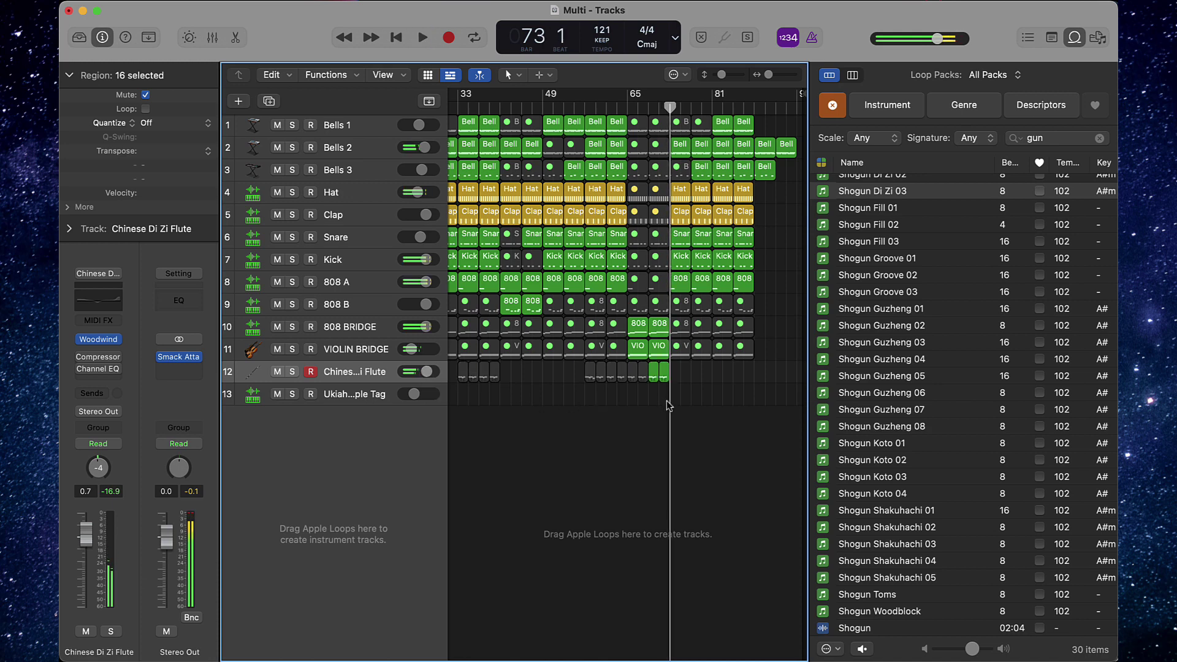
- In the last flute region, delete the low final note and extend the long note before it to the region's end
double_click(665, 374)
left_click(585, 583)
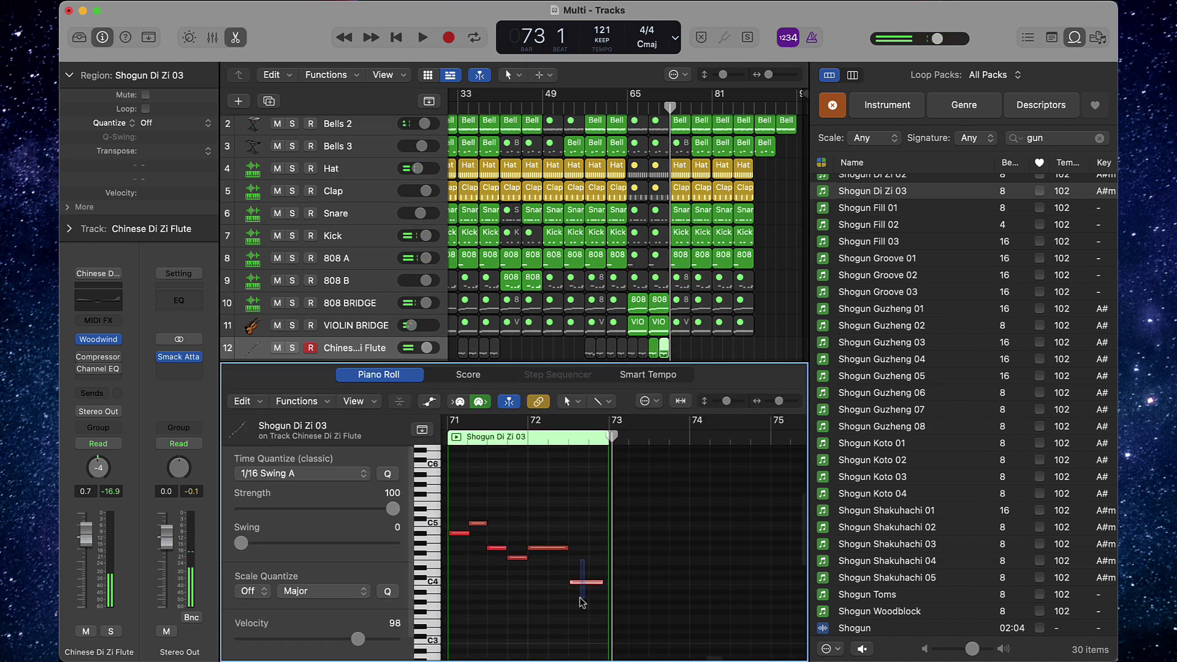
left_click_drag(565, 548, 608, 548)
left_click(593, 529)
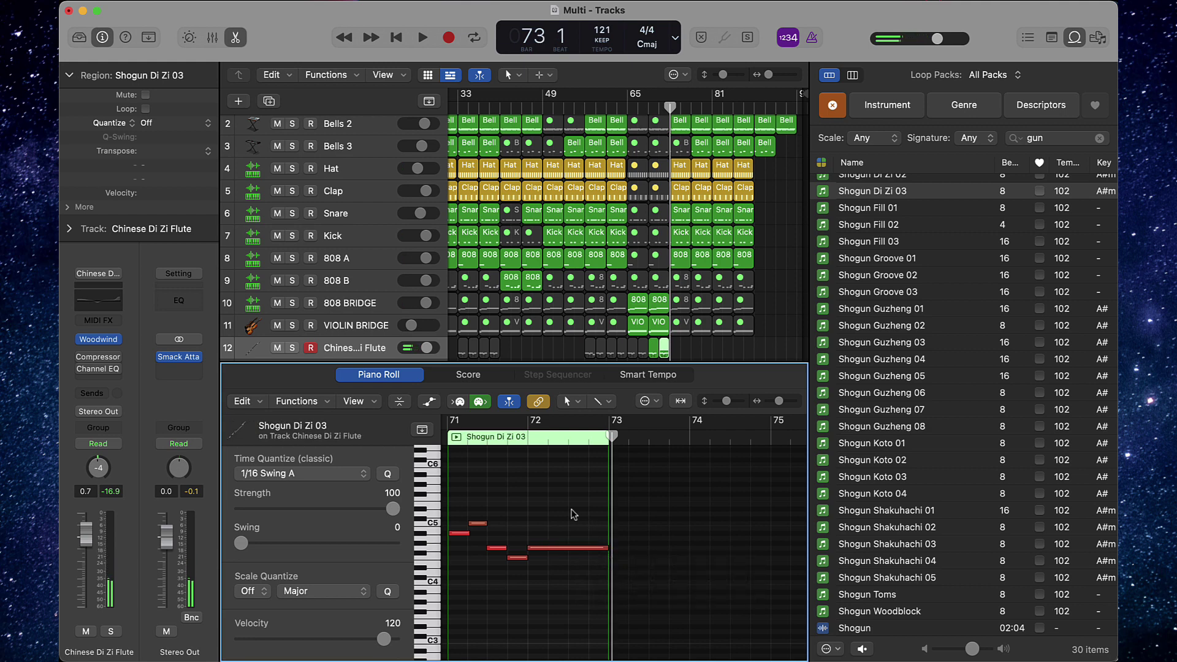
- Play the track from the start and look for an effect in the loop library, auditioning Shogun, searching "shot" and auditioning Beauty Shot House Beat
key("Return")
left_click(563, 354)
key("space")
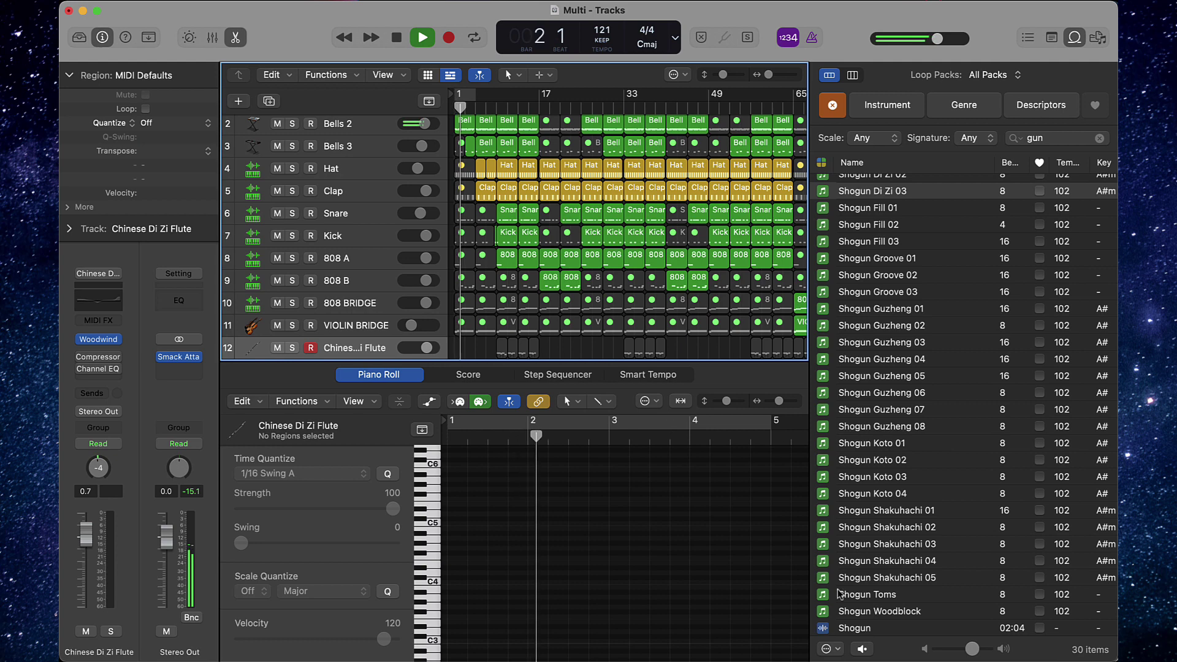
left_click(853, 627)
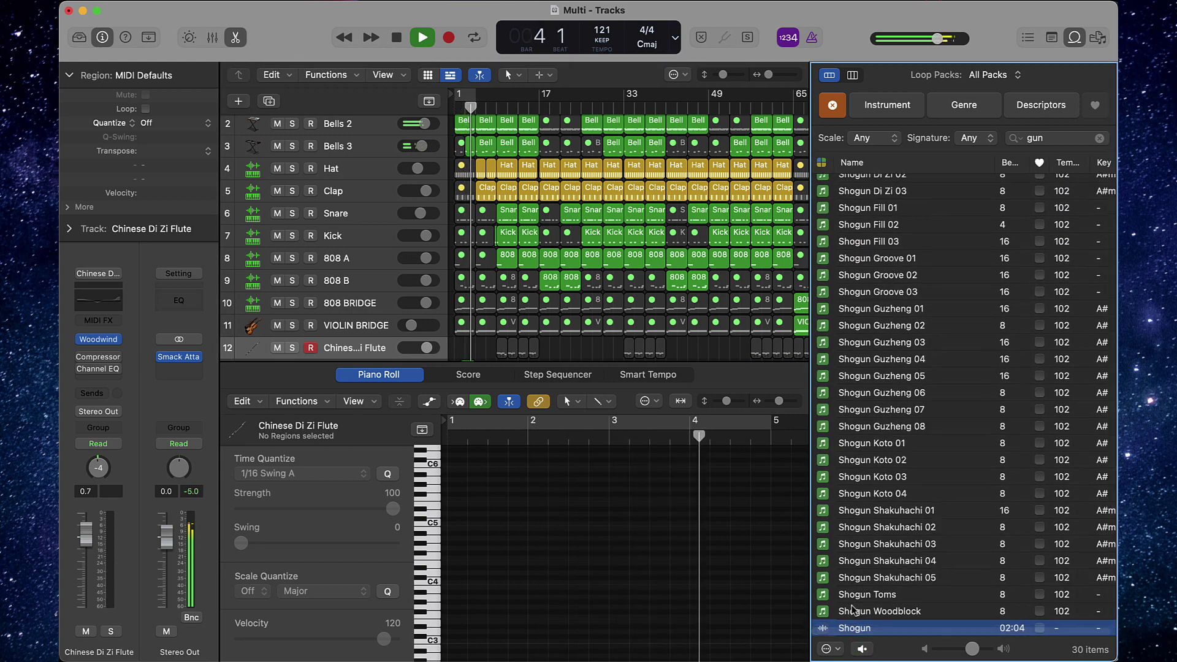
scroll(833, 593, "up", 5)
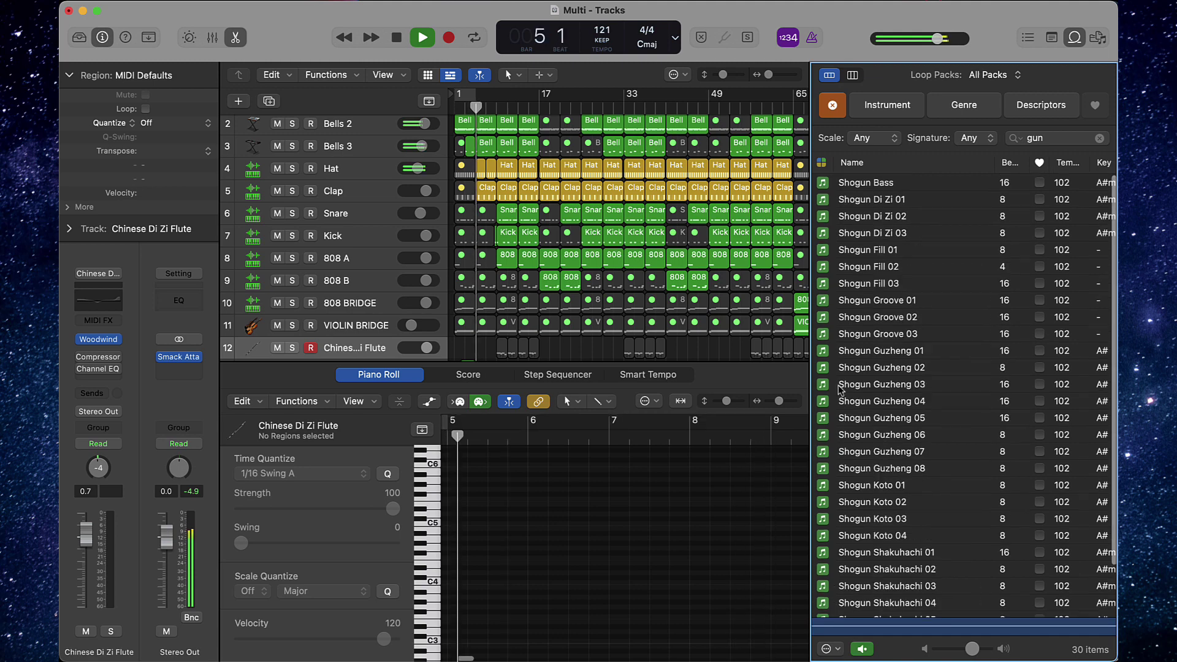
left_click(1100, 138)
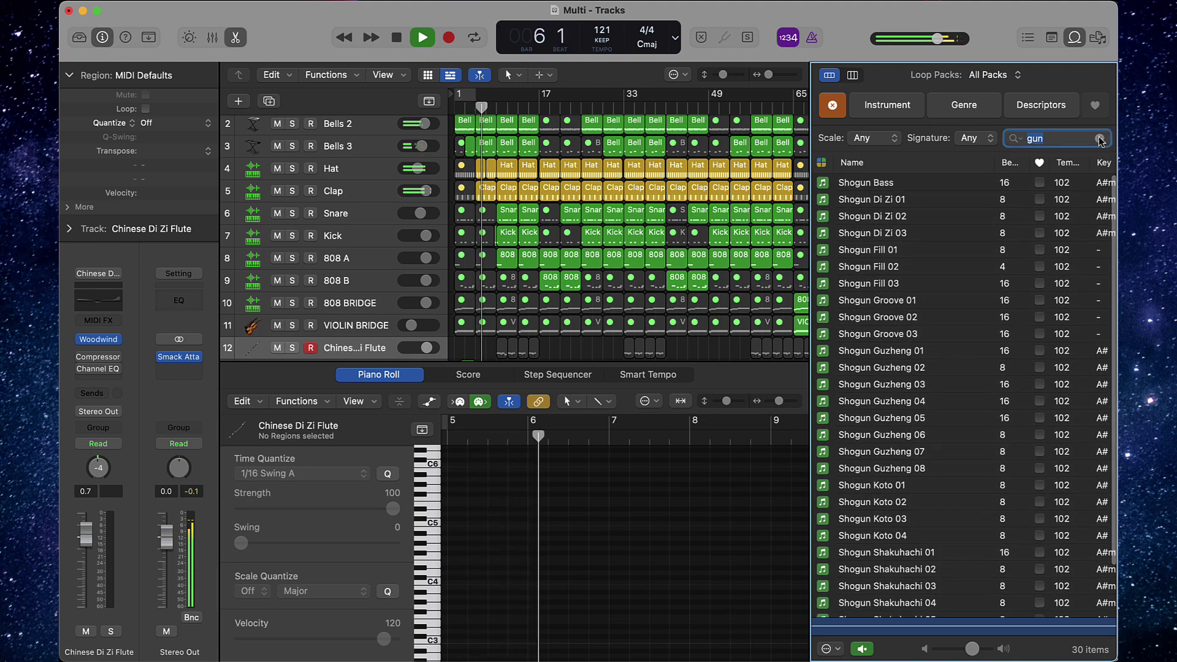
type("shot")
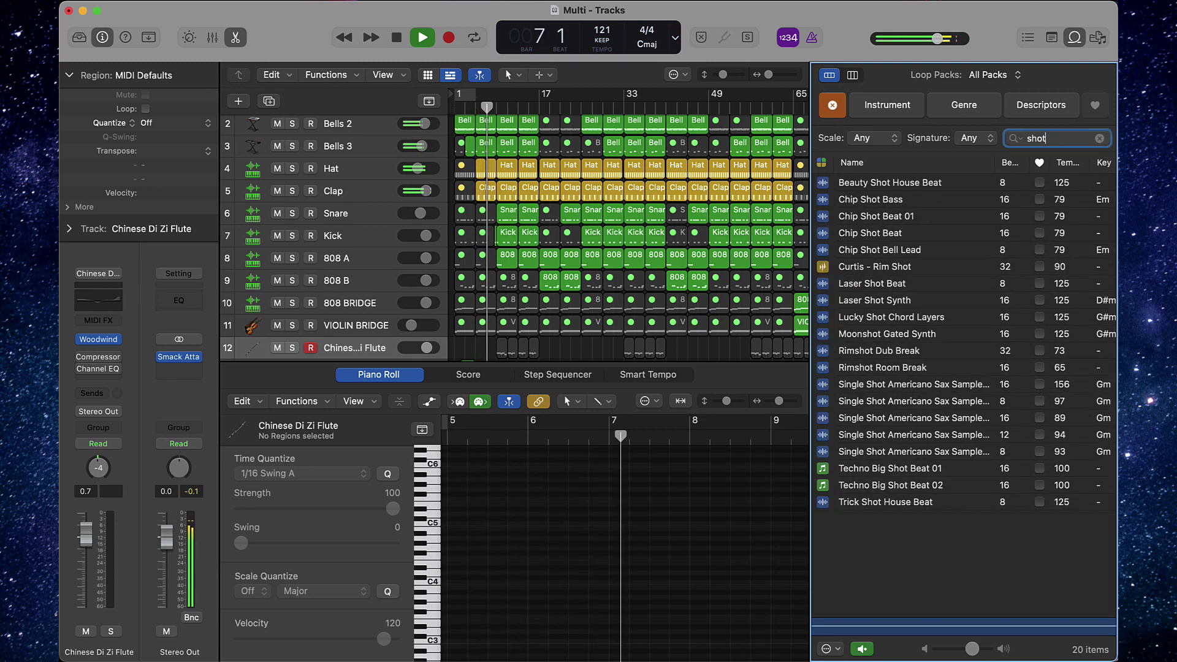
left_click(879, 184)
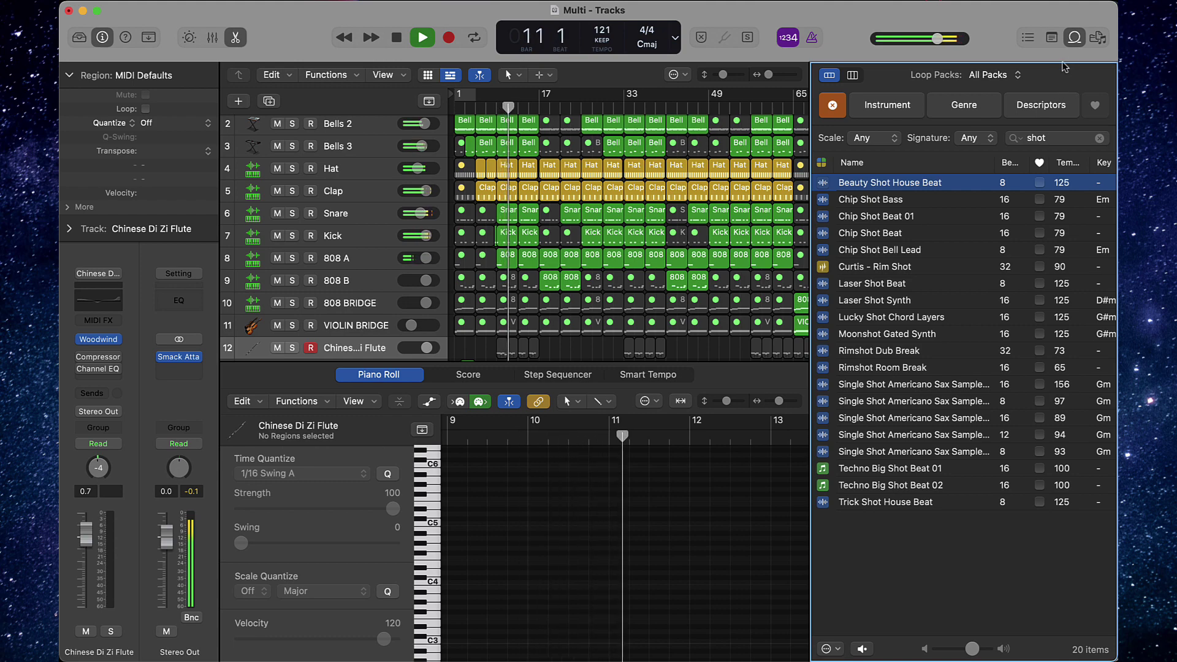
left_click(1075, 38)
- Close the note editor and delete all muted flute regions, keeping only the two in the bridge
scroll(828, 311, "down", 3)
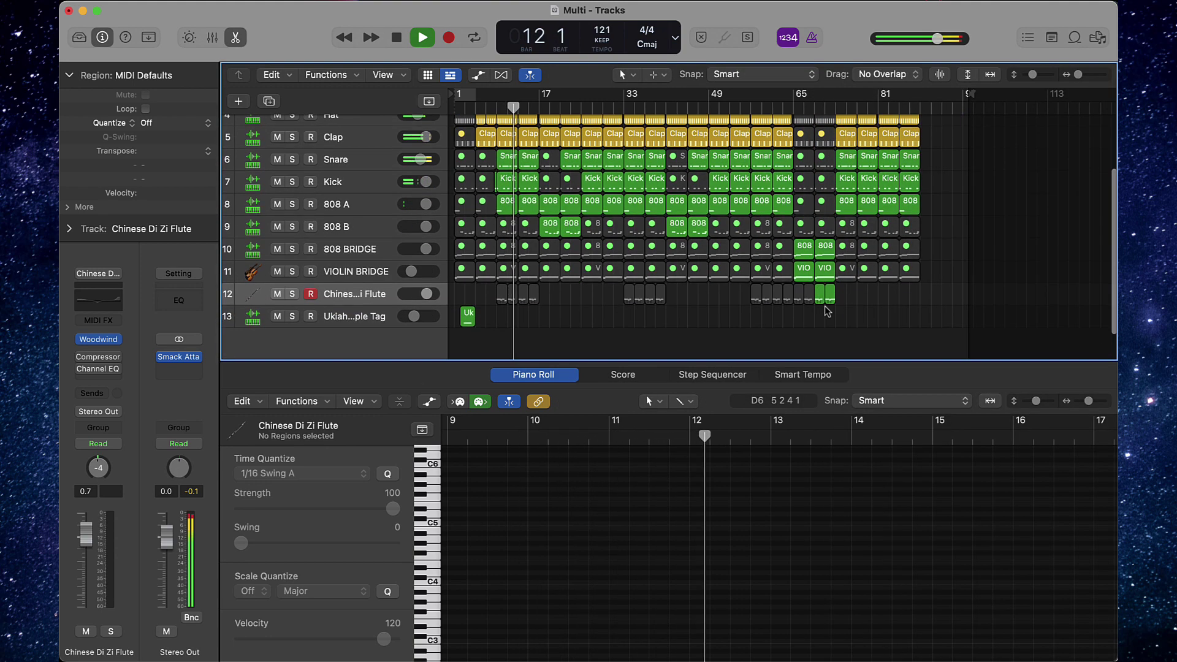
key("z")
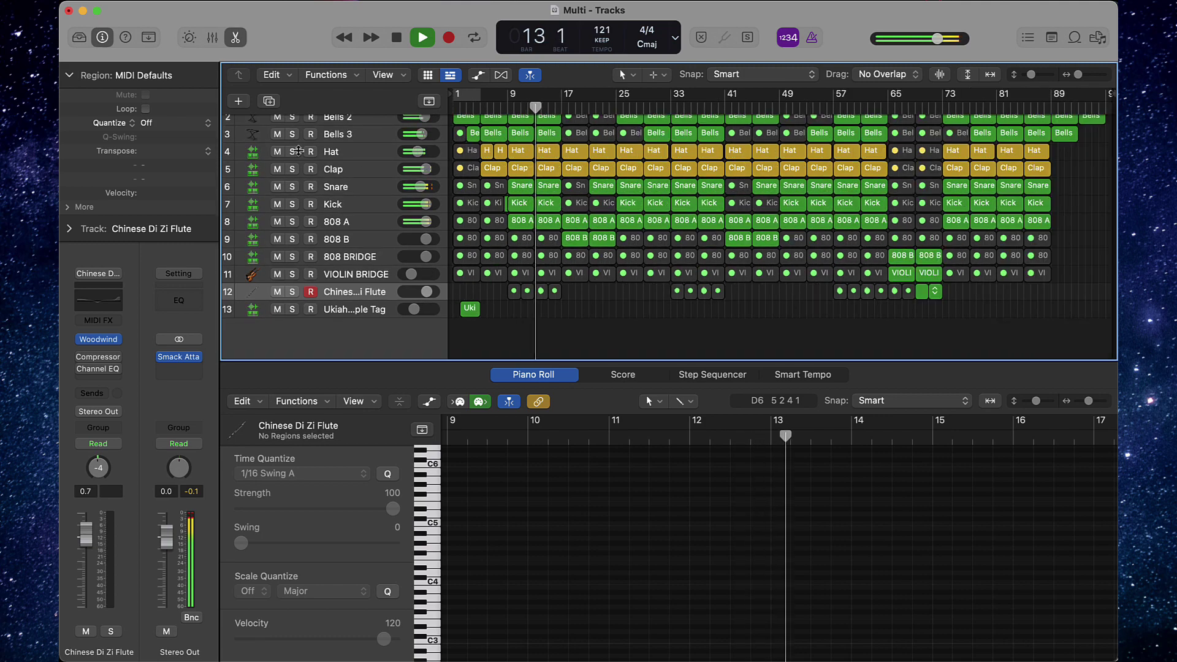
left_click(235, 37)
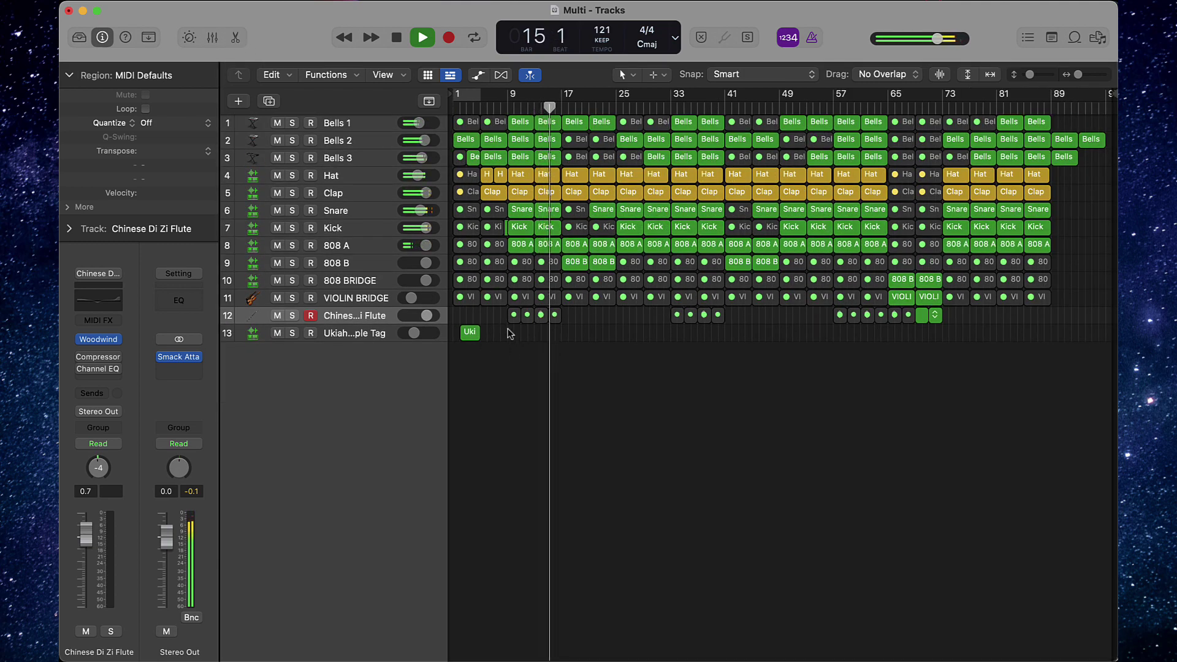
left_click_drag(508, 329, 899, 319)
key("Delete")
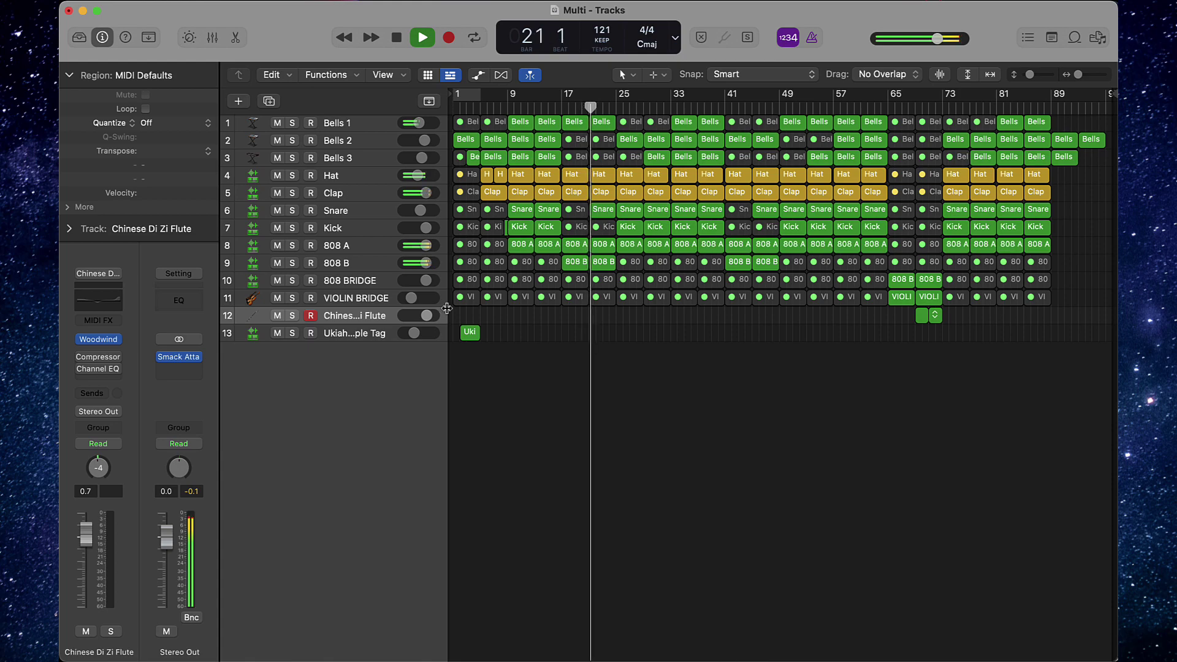
scroll(447, 307, "up", 5)
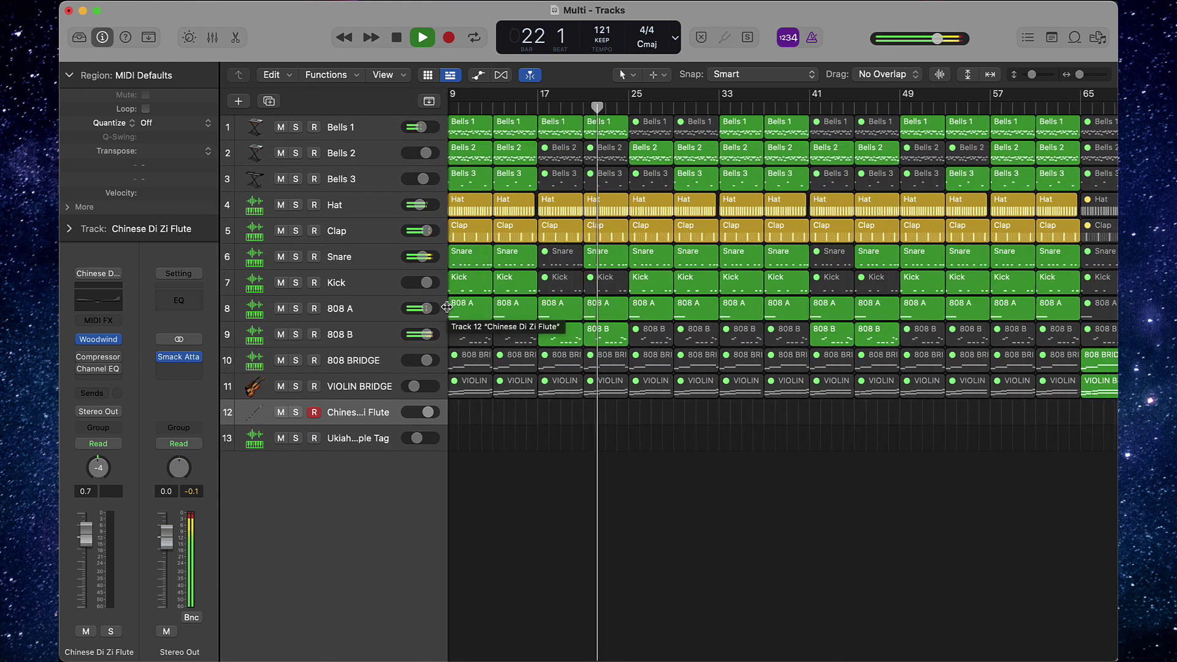
- Join the two flute regions on the Chinese Di Zi Flute track into a single region
scroll(447, 308, "down", 5)
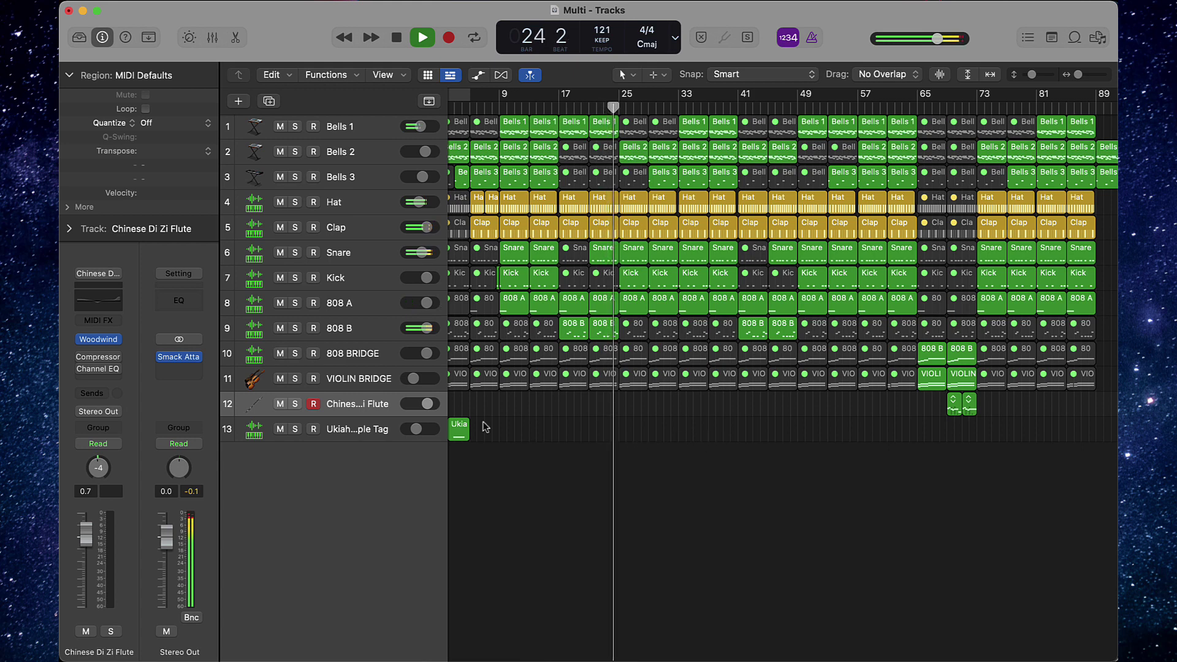
left_click(361, 405)
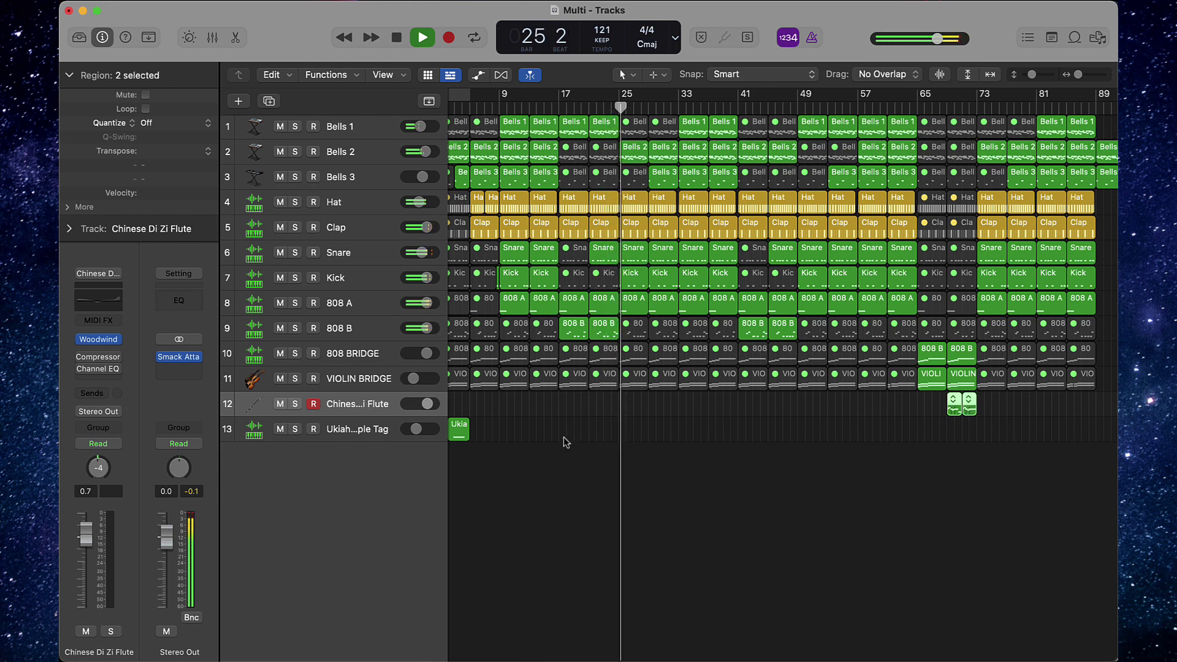
key("super+j")
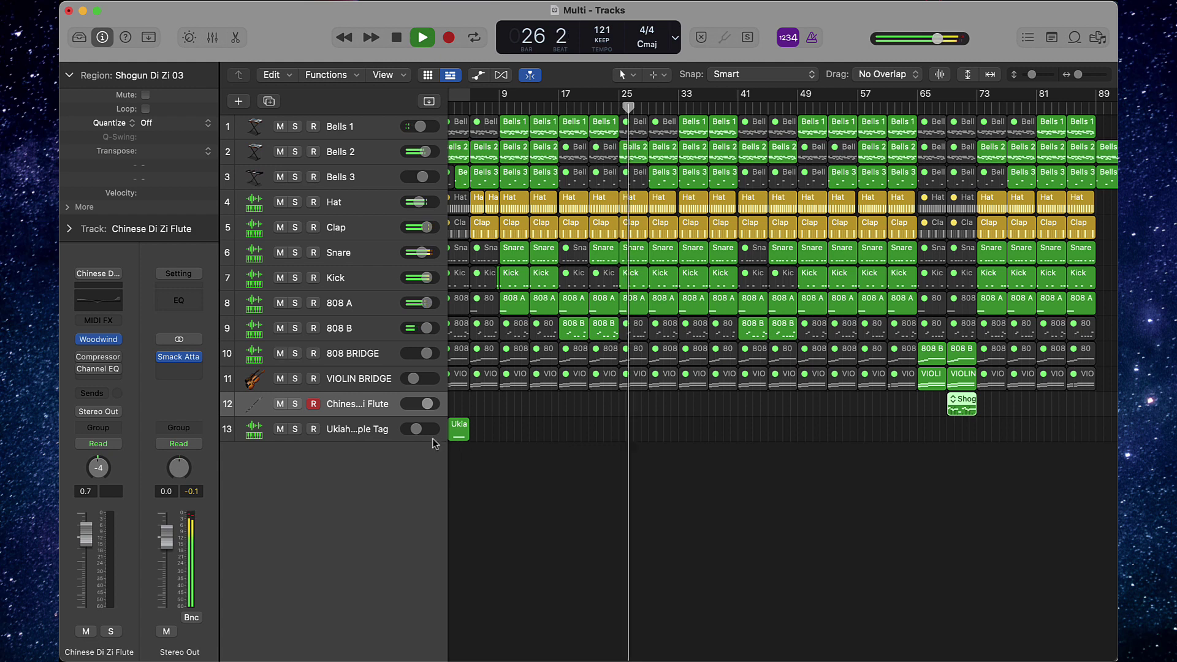
- Rename the Chinese Di Zi Flute track as Flute and the VIOLIN BRIDGE track as Violin
double_click(358, 404)
type("Flute")
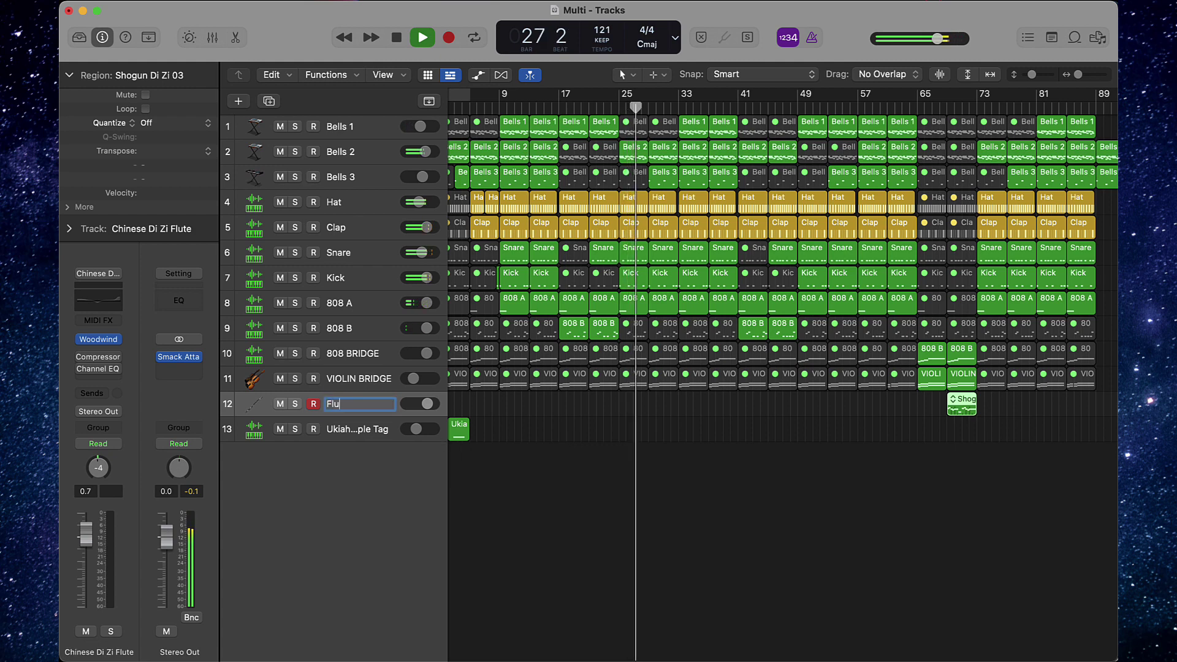
key("Return")
double_click(351, 379)
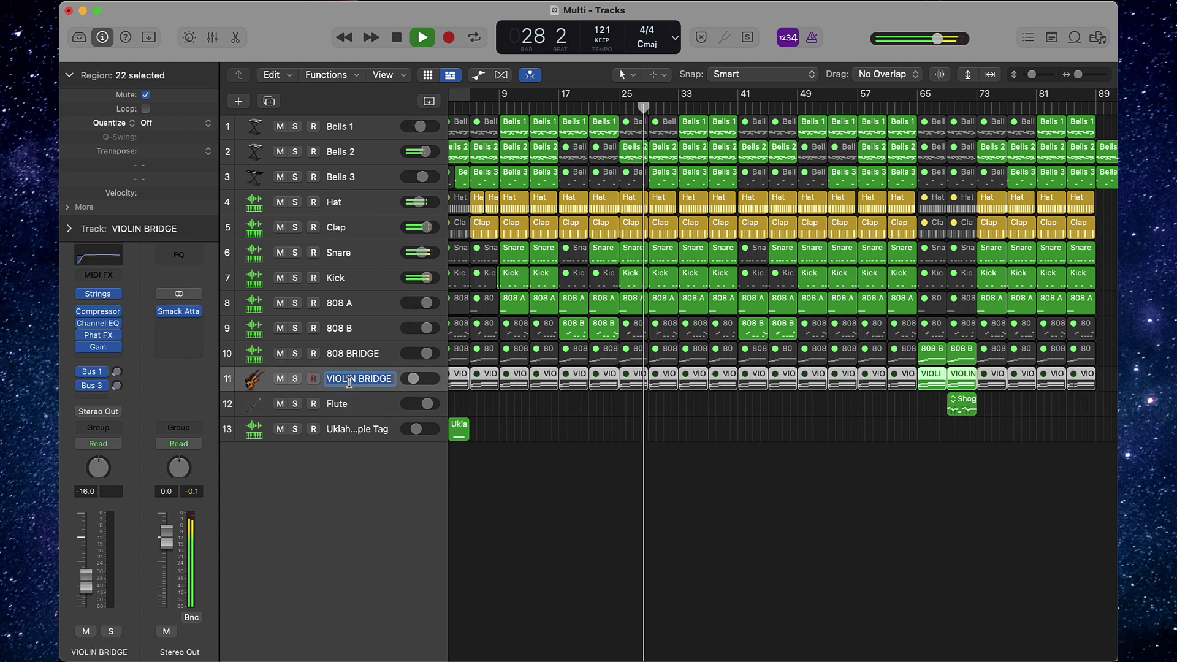
type("Violin")
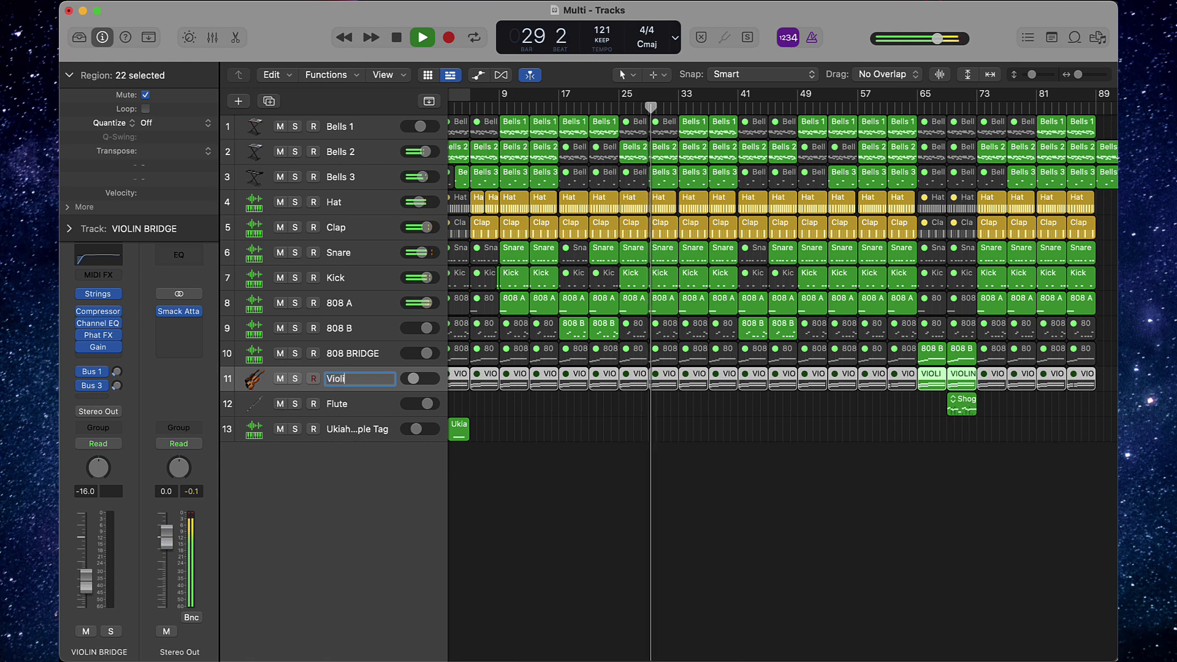
key("Return")
- Rename the 808 BRIDGE track as 808 C
double_click(353, 354)
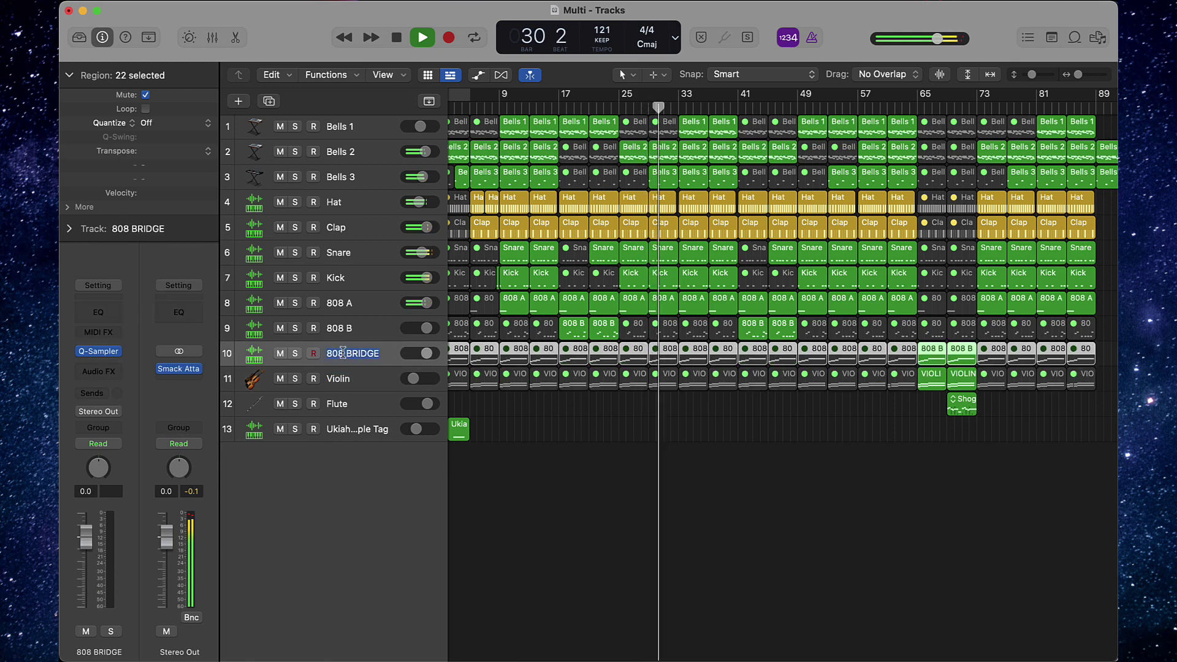
type("8")
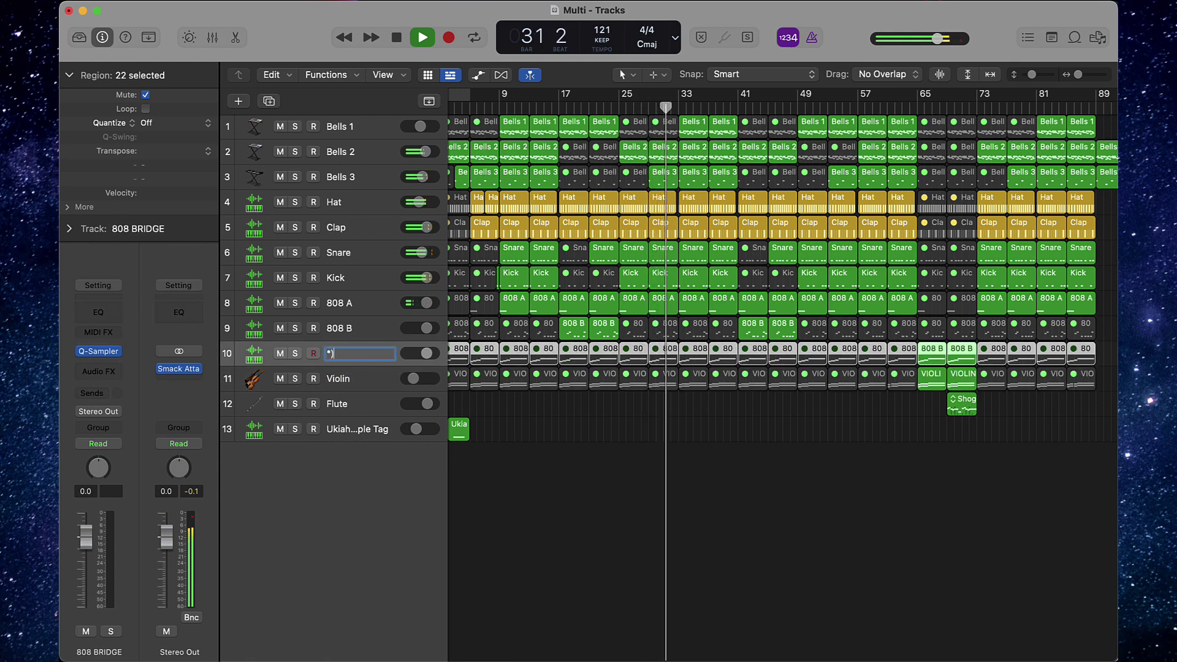
key("BackSpace")
type("808 ")
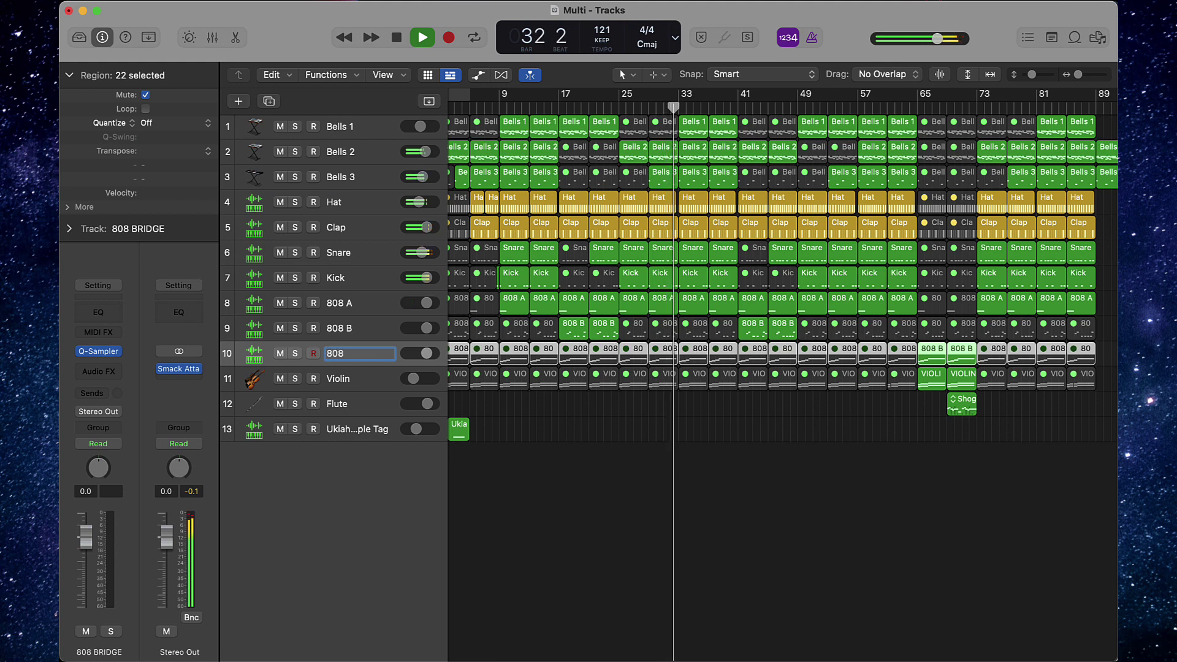
type("C")
key("Return")
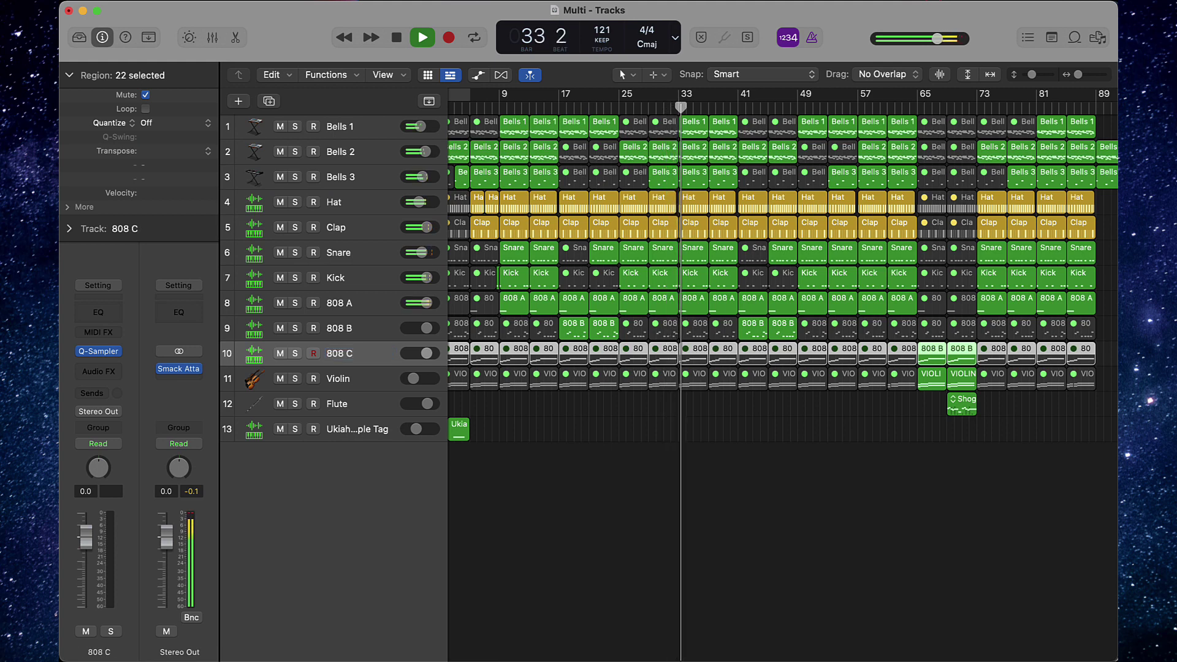
- Name all regions in the project after their tracks and clear the selection
key("super+a")
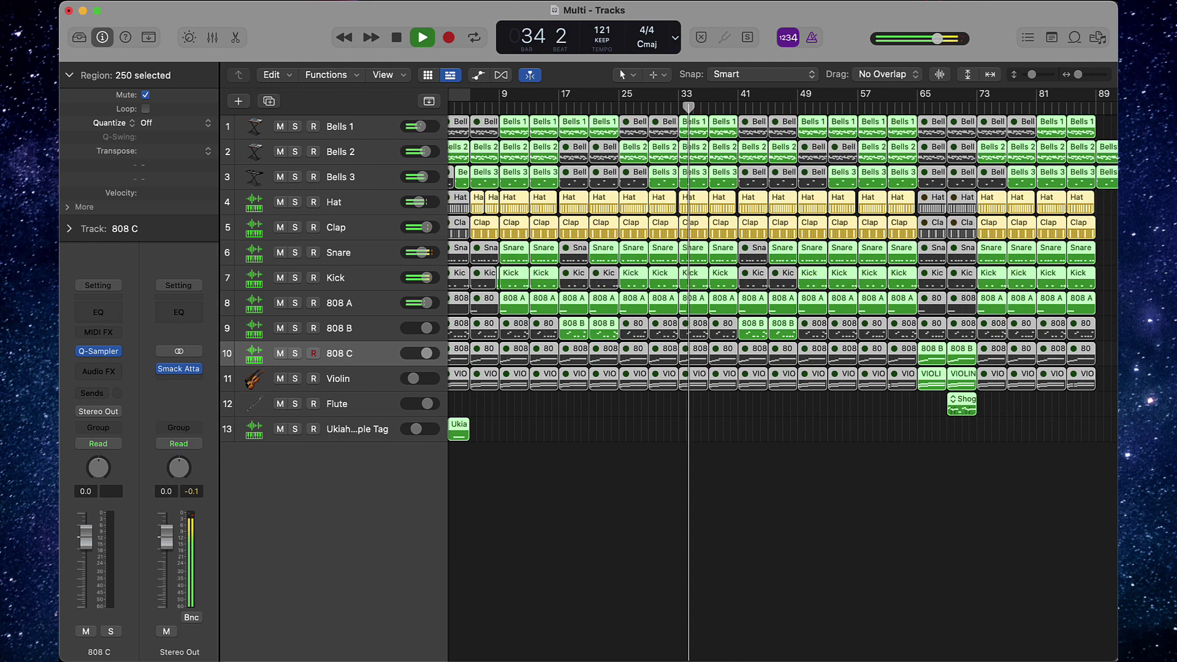
key("alt+shift+n")
left_click(530, 494)
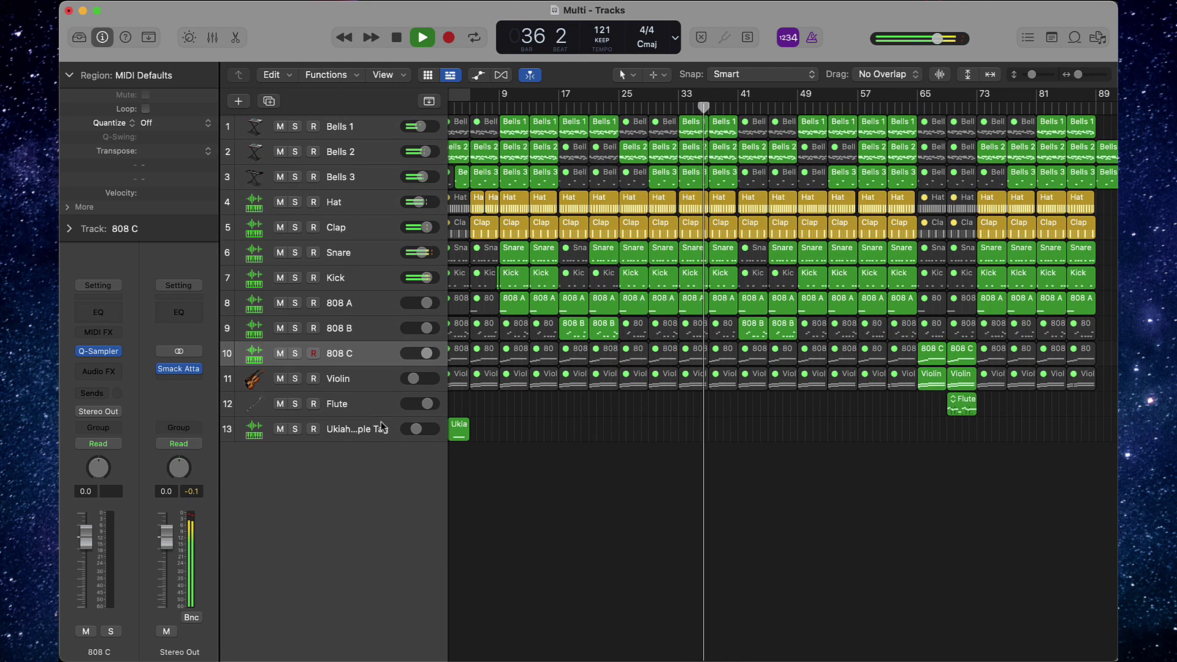
- Move the 808 A, 808 B and 808 C tracks, in that order, to the start of the track list
left_click_drag(365, 293, 364, 125)
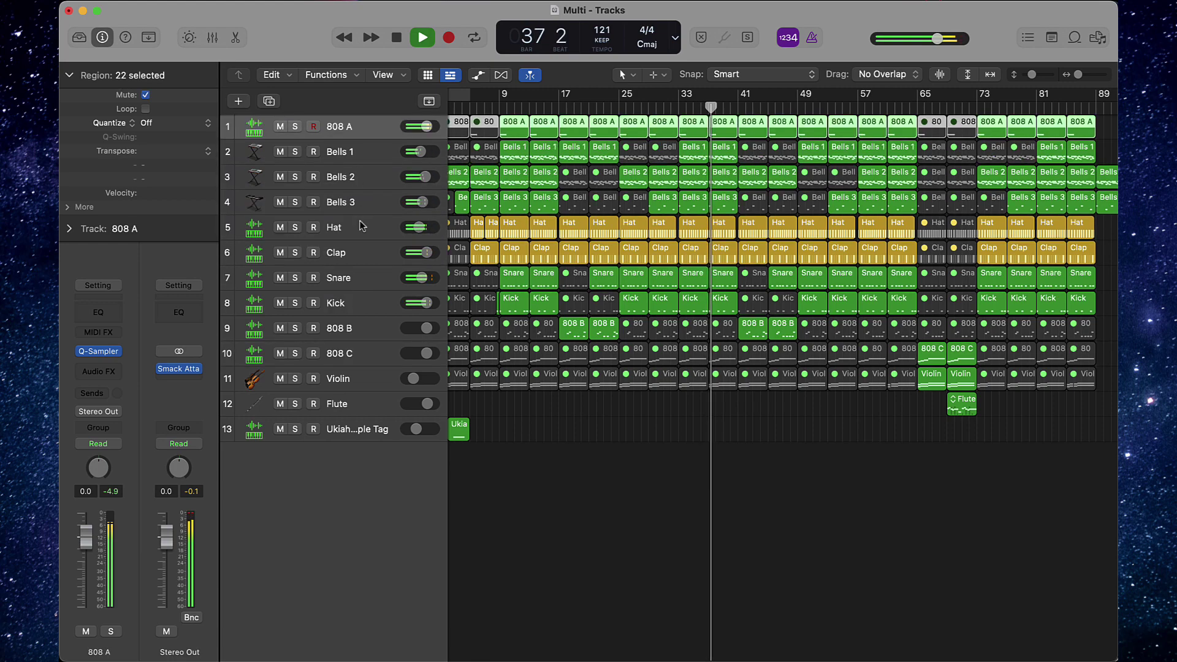
left_click_drag(362, 333, 365, 151)
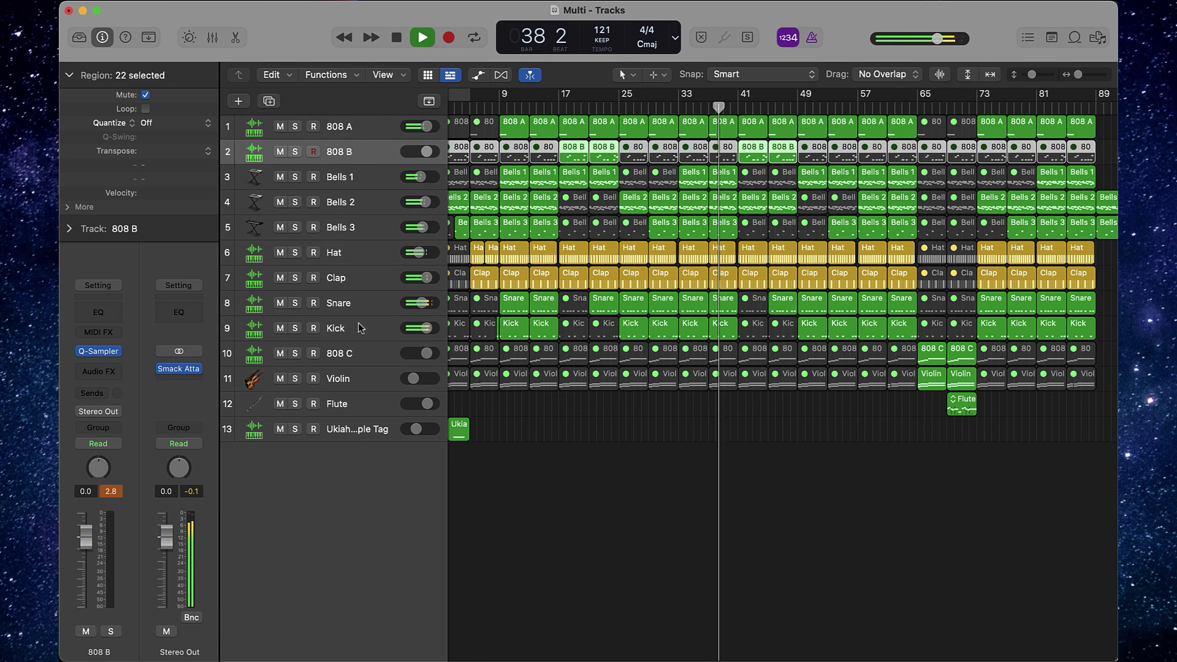
left_click_drag(360, 356, 362, 176)
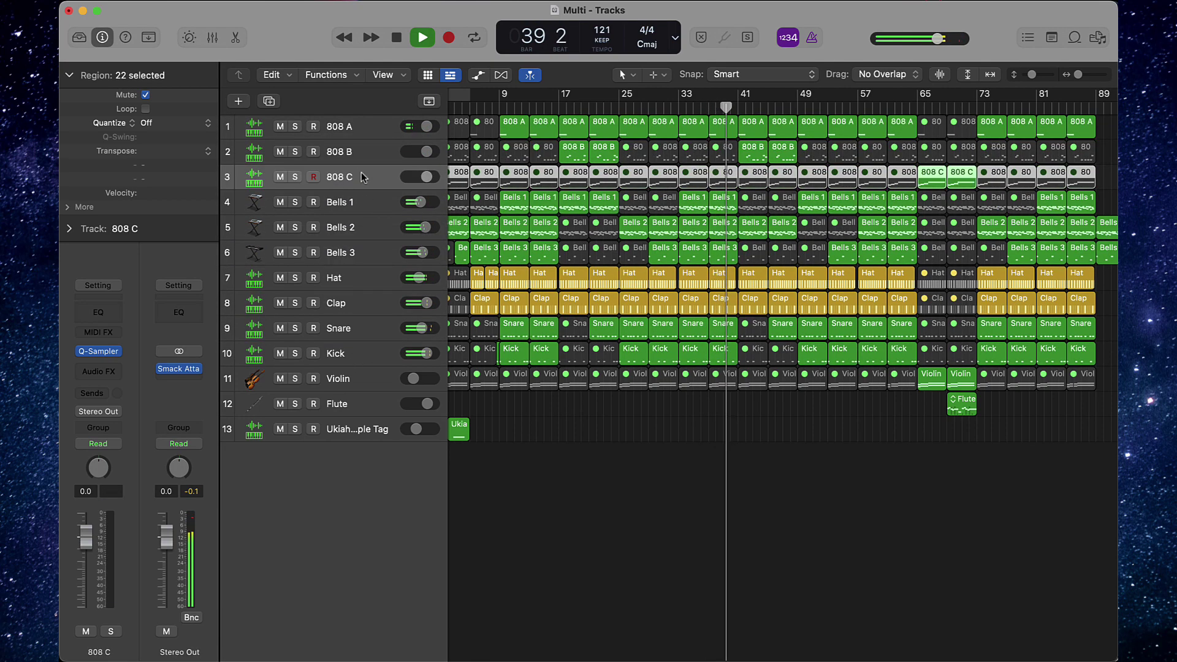
- Reorder the drum tracks as Kick, Snare, Clap and Hat, directly below 808 C and above the Bells tracks
left_click_drag(358, 350, 361, 202)
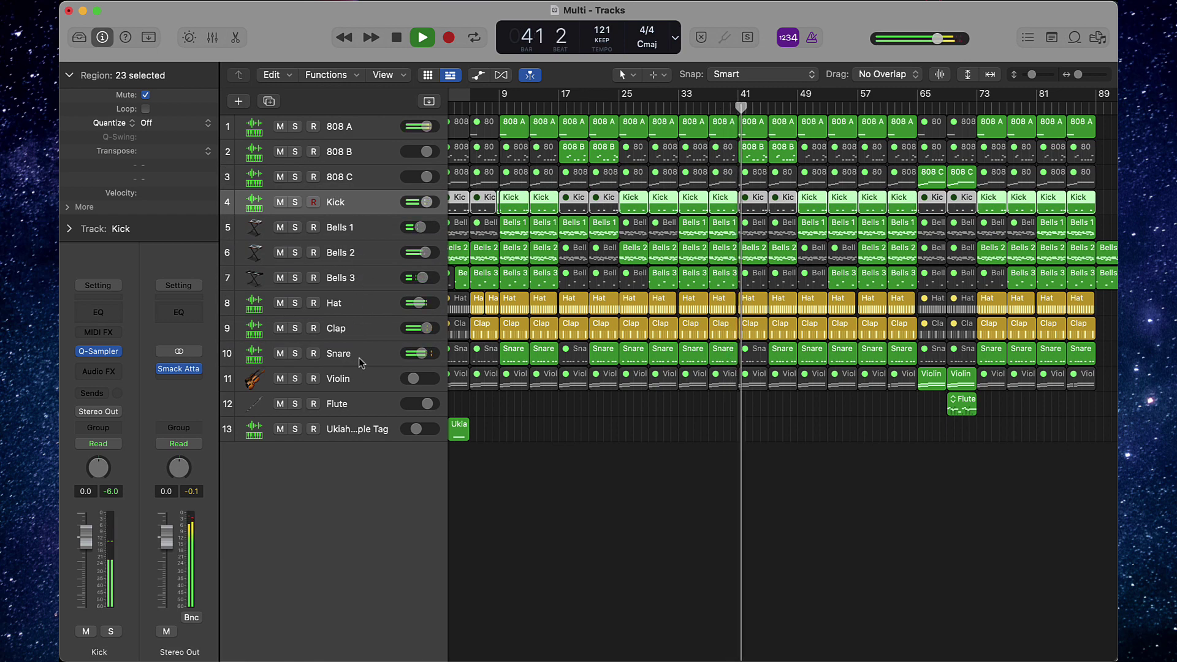
left_click_drag(363, 354, 349, 228)
left_click_drag(364, 353, 368, 231)
left_click_drag(362, 355, 356, 258)
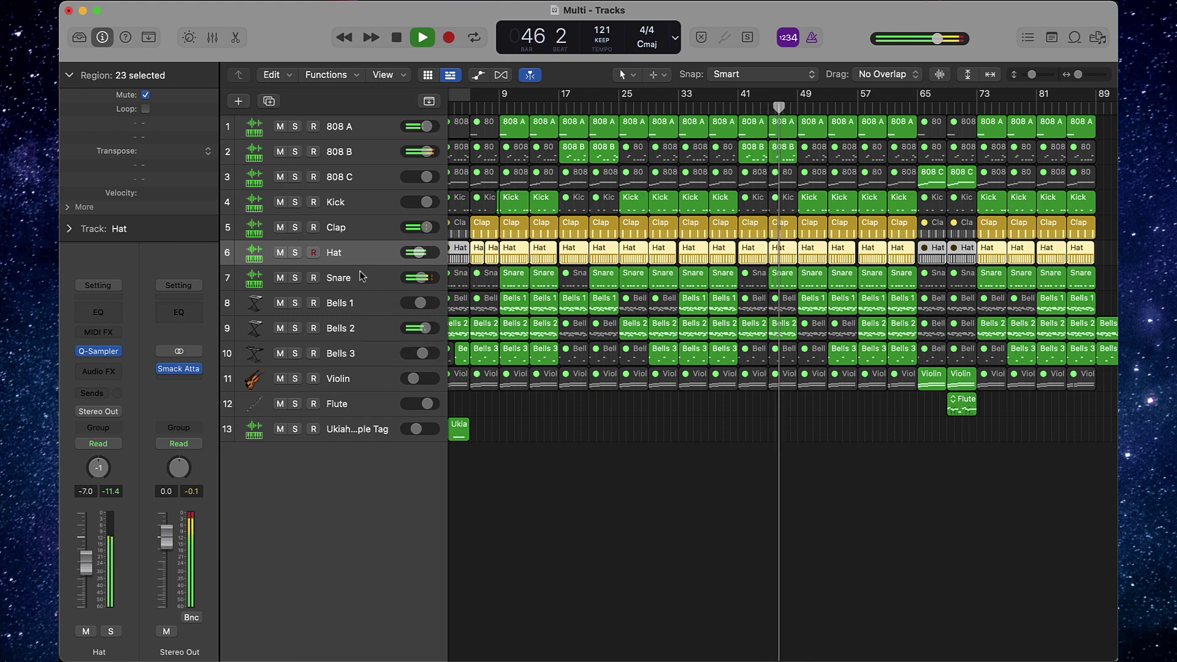
left_click_drag(362, 277, 358, 218)
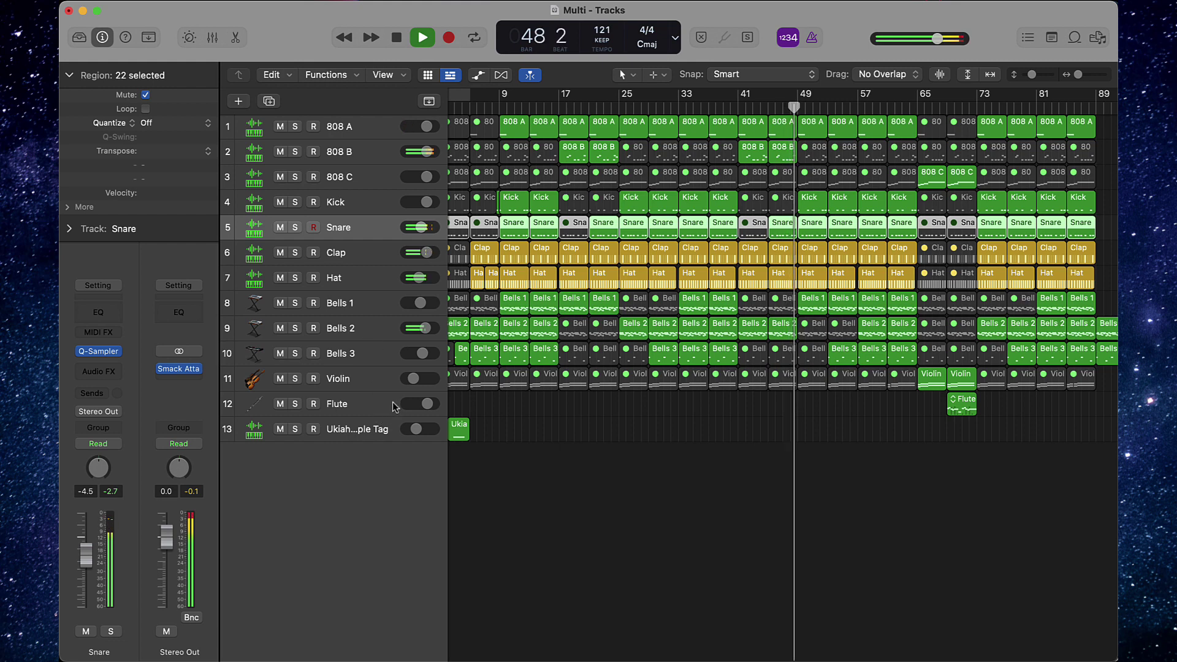
- Set the Violin track's volume to -15.4 dB and its pan to +6
mouse_move(414, 378)
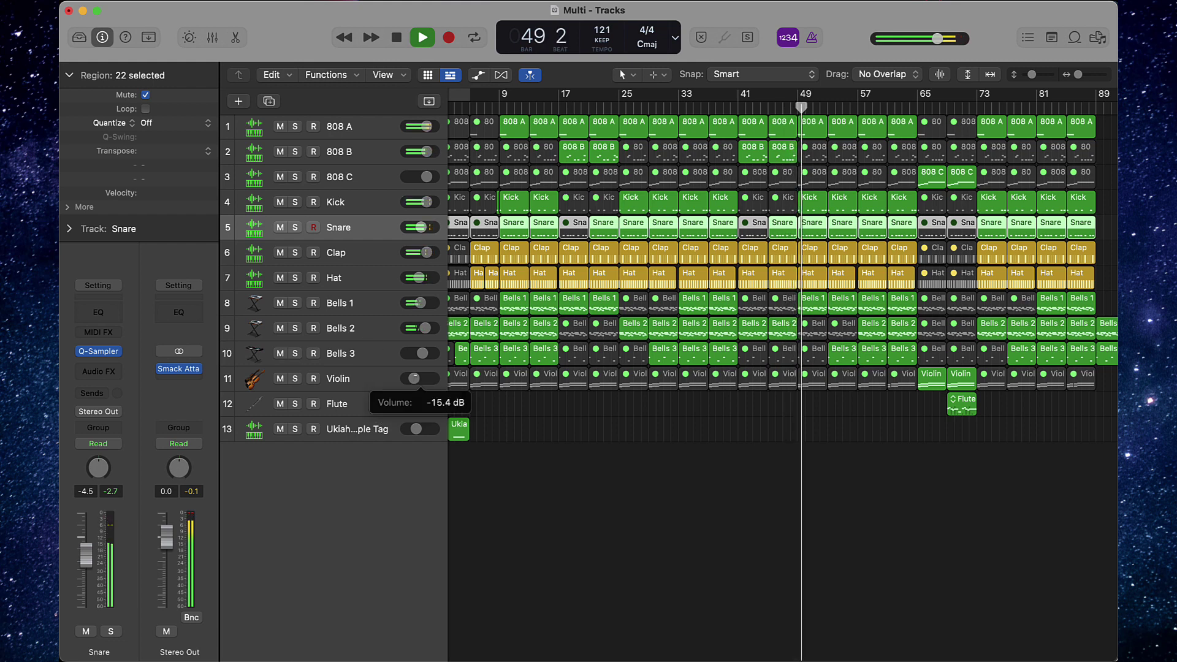
left_click(380, 379)
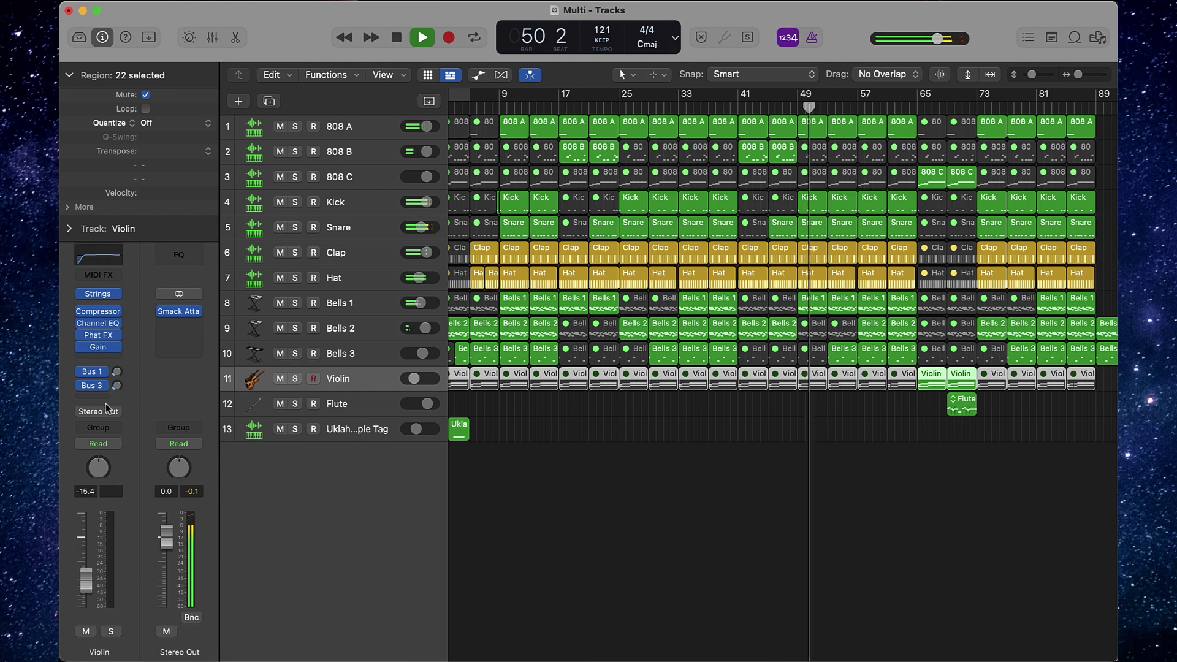
left_click(388, 405)
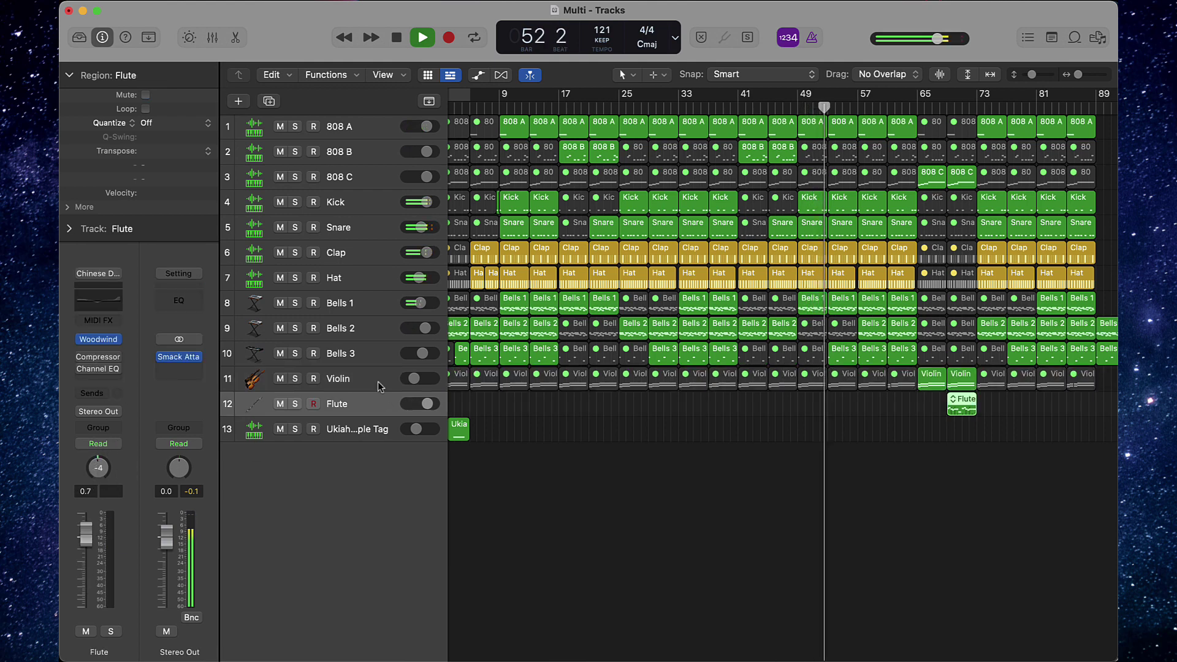
key("Up")
left_click(609, 421)
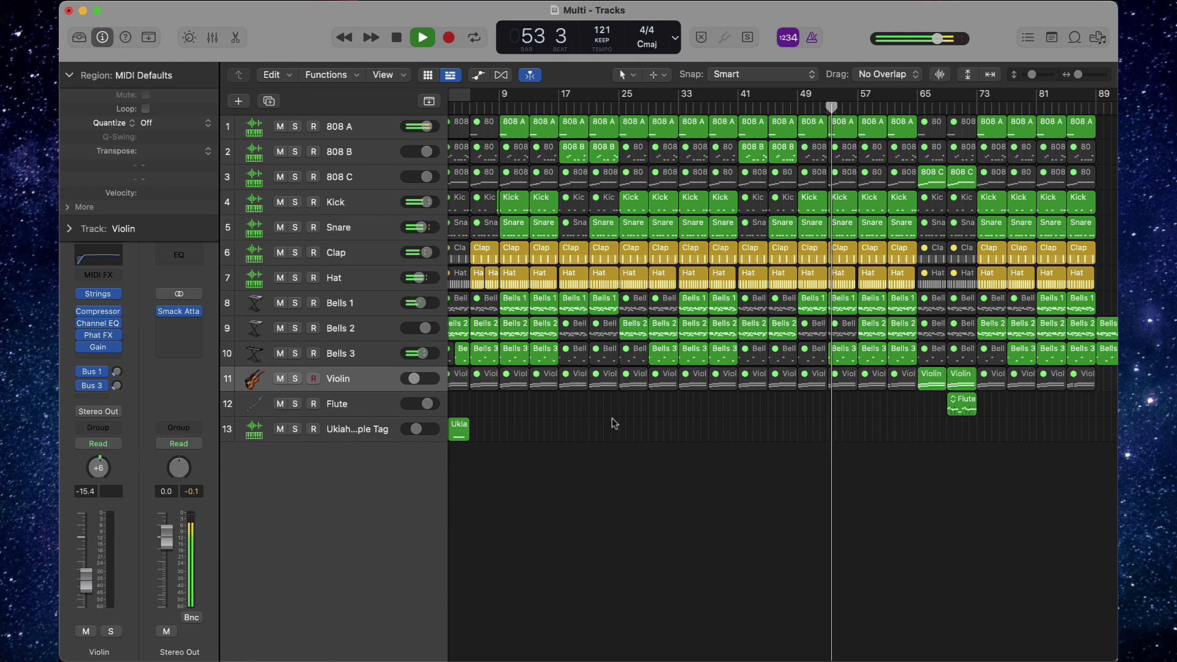
- Pan the Hat track to -5 and add a Channel EQ with its low-cut filter enabled and adjusted
left_click(344, 279)
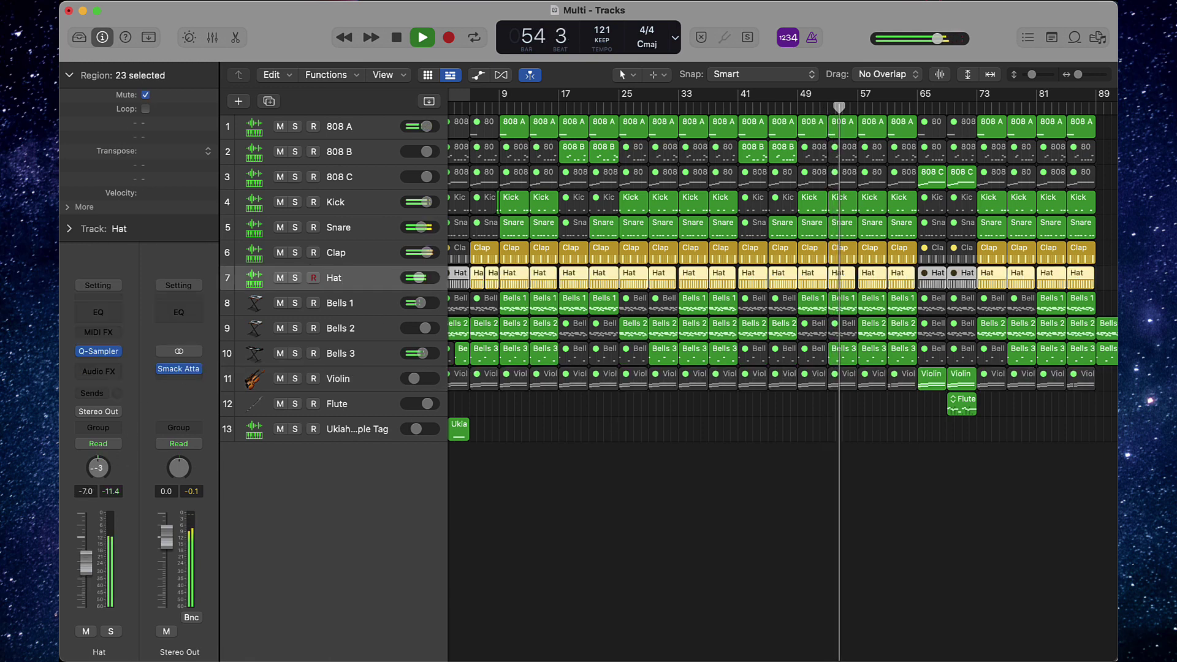
left_click(98, 313)
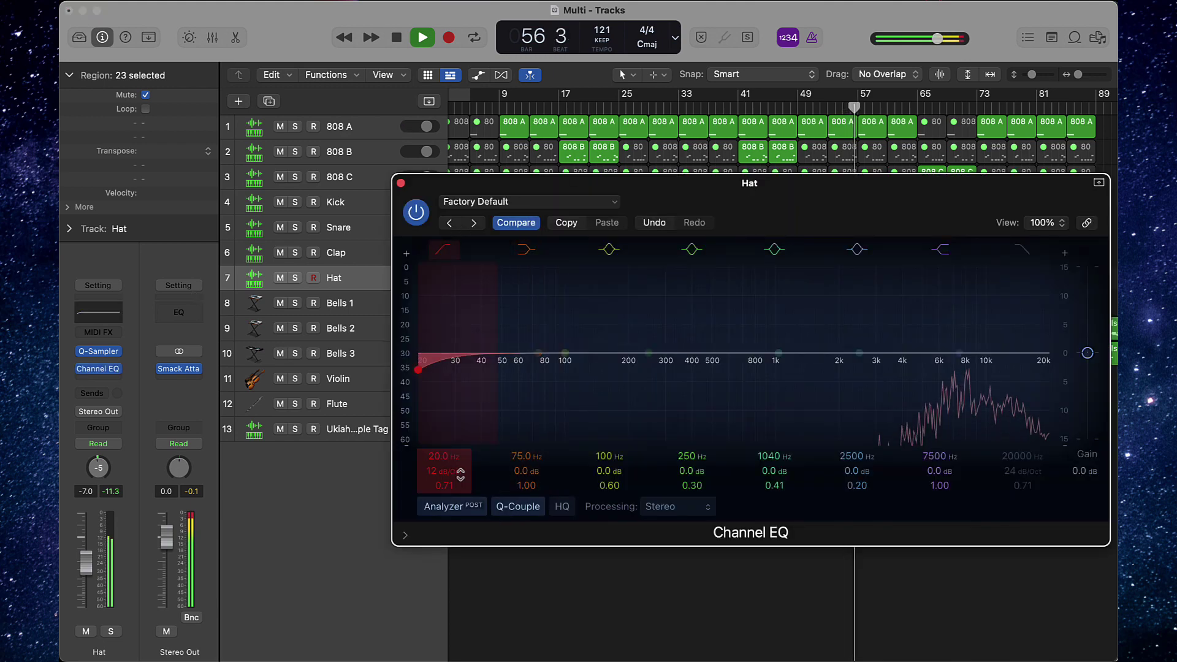
left_click_drag(438, 471, 434, 454)
- Add a Channel EQ to the Clap track with a 48 dB/Oct low cut at about 180 Hz
left_click(324, 255)
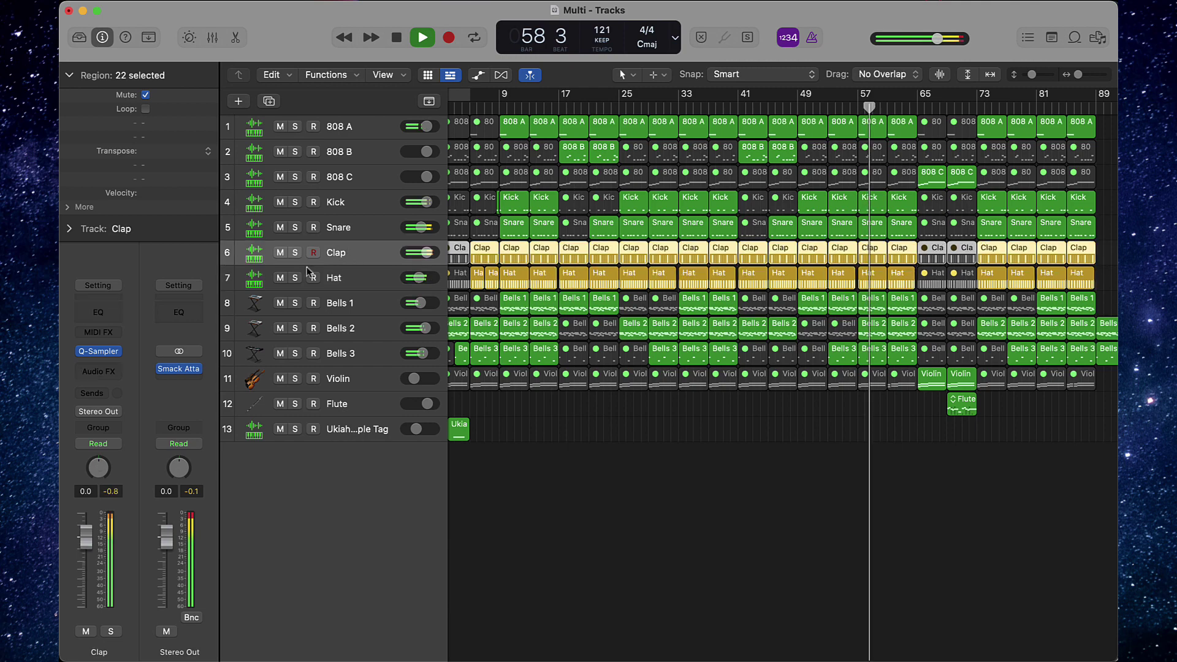
left_click(97, 313)
left_click(446, 255)
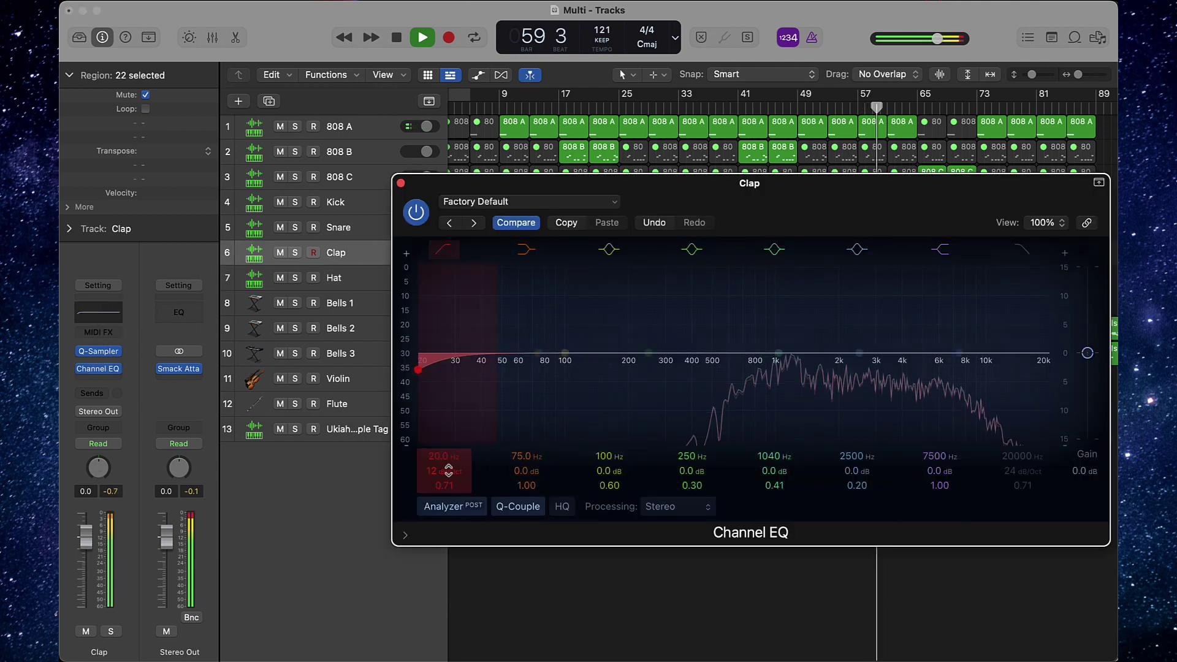
left_click_drag(448, 472, 448, 423)
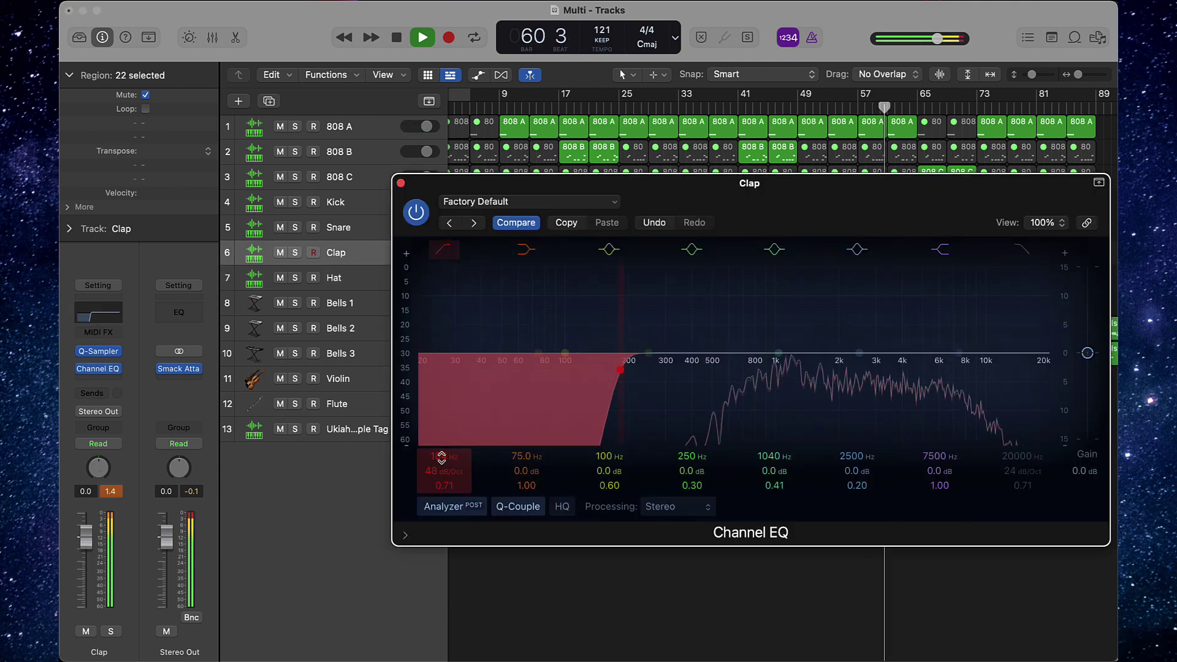
left_click(400, 183)
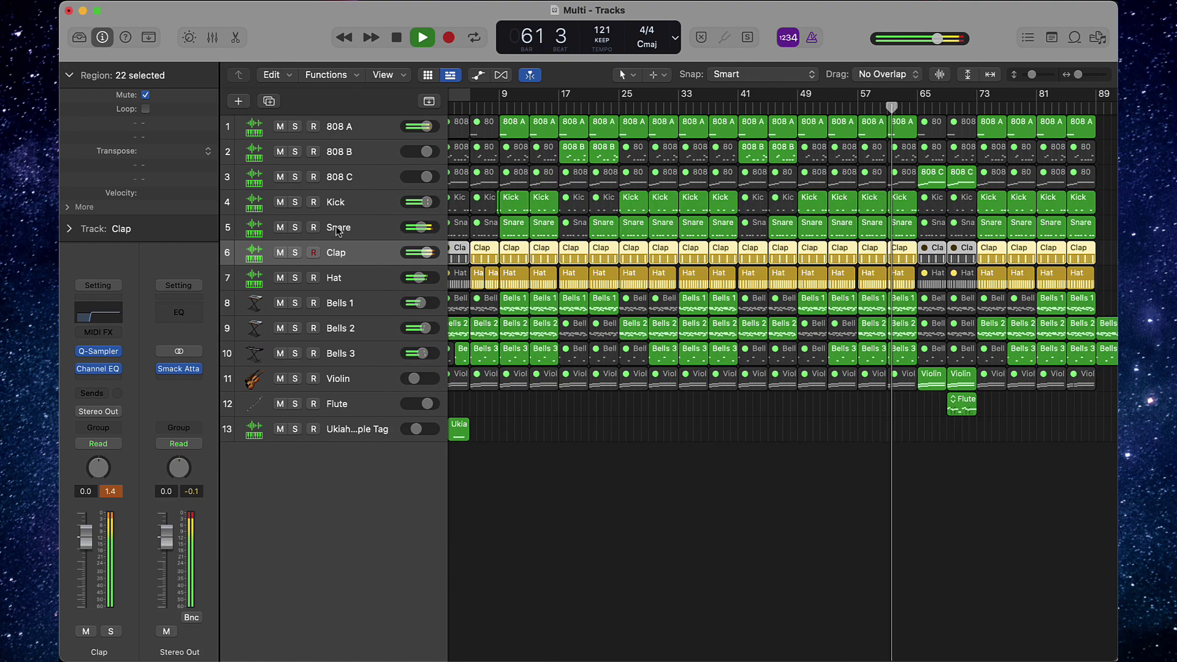
- Add a Channel EQ to the Snare track with a 48 dB/Oct low cut at about 220 Hz
left_click(358, 226)
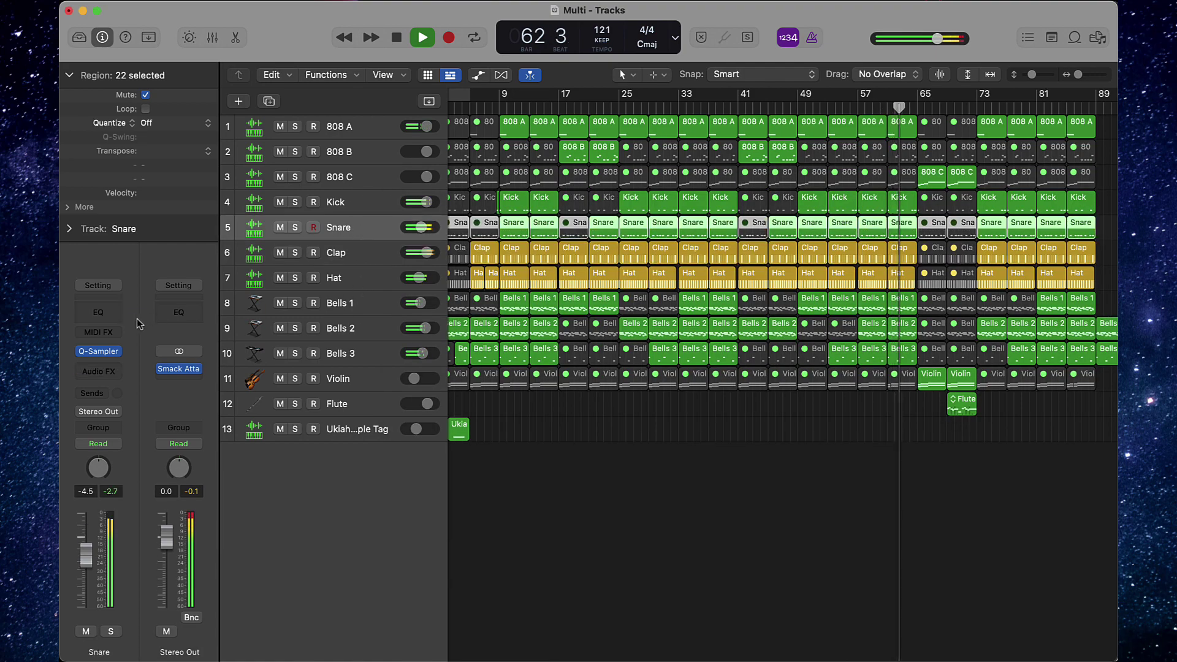
left_click(112, 317)
left_click(442, 251)
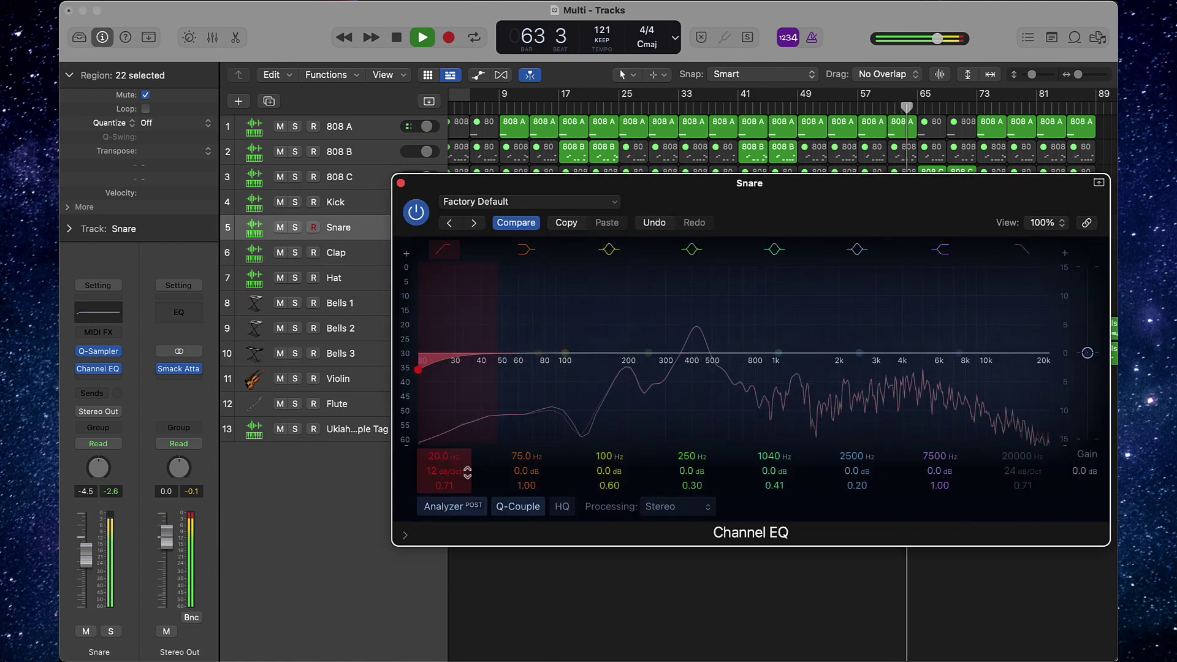
left_click_drag(466, 474, 442, 417)
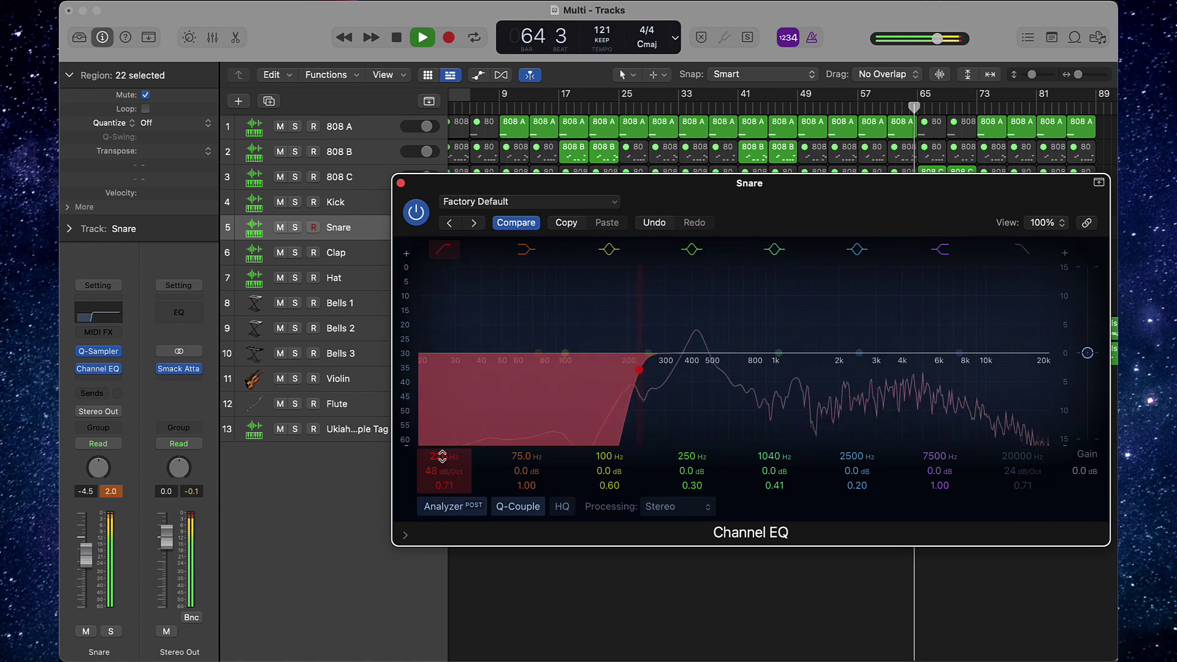
left_click(401, 184)
left_click(721, 528)
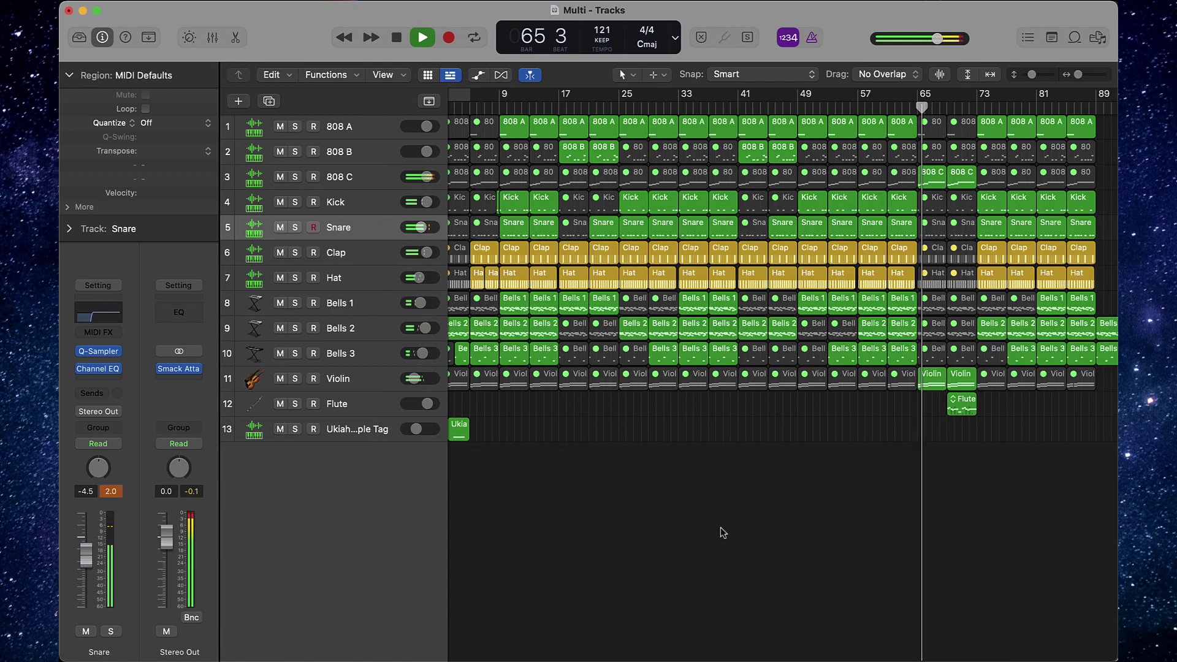
- Delete the last note from the 808 C region at bar 69 and close the note editor
scroll(455, 454, "right", 1)
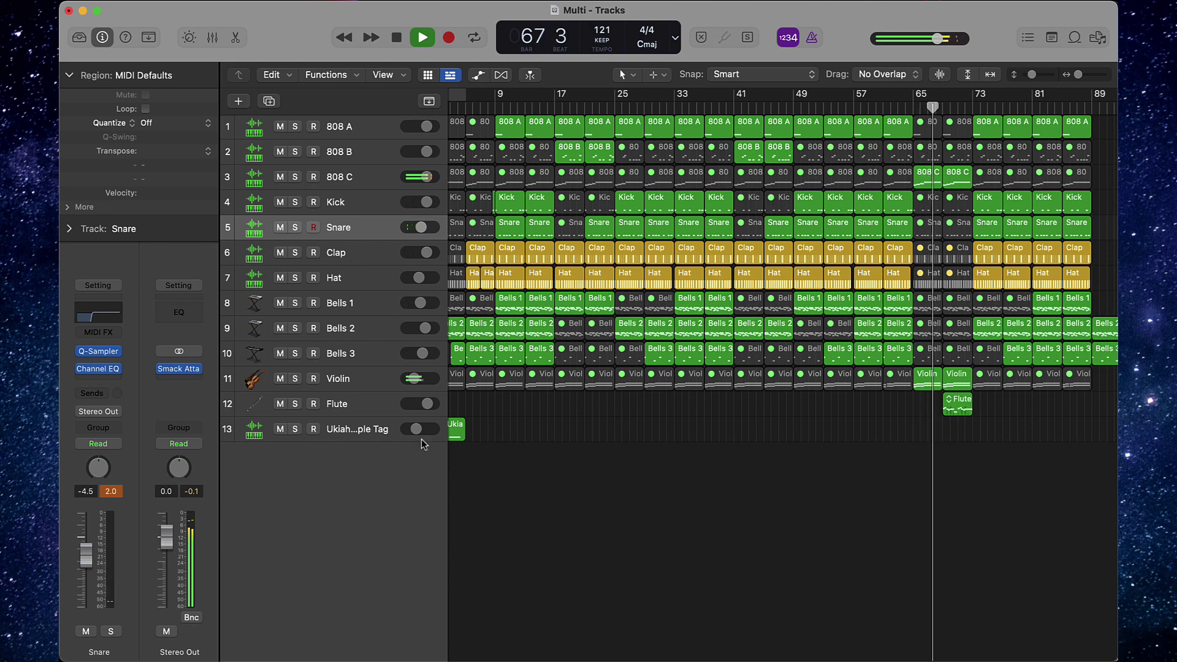
scroll(845, 467, "up", 5)
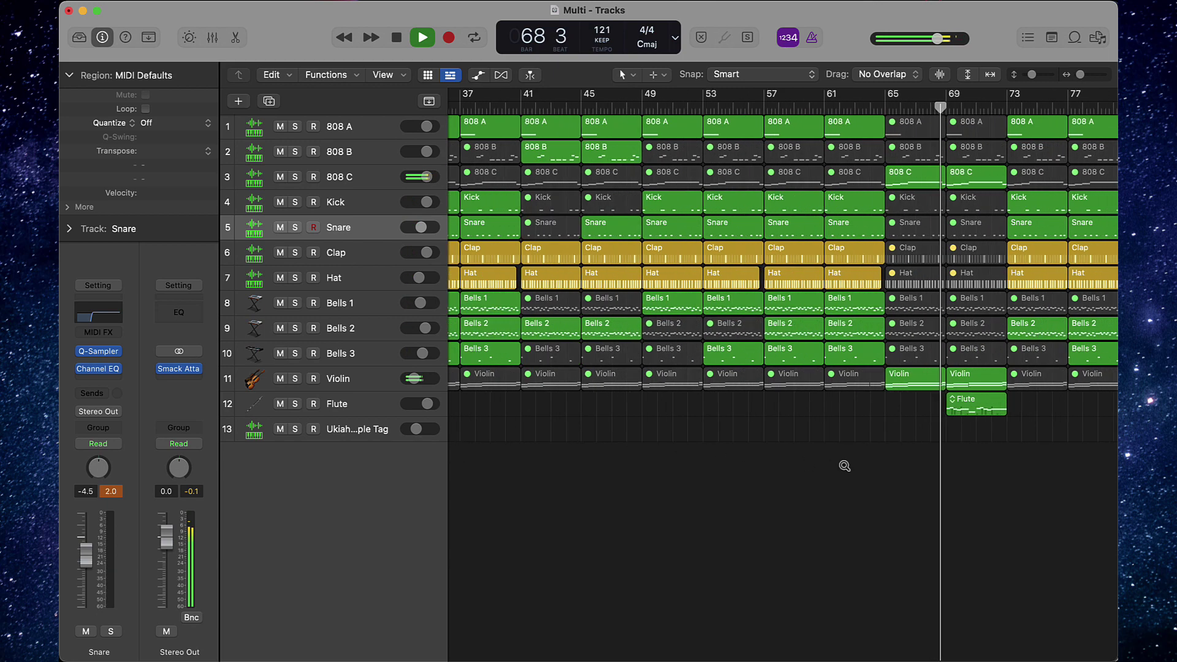
left_click(1025, 382)
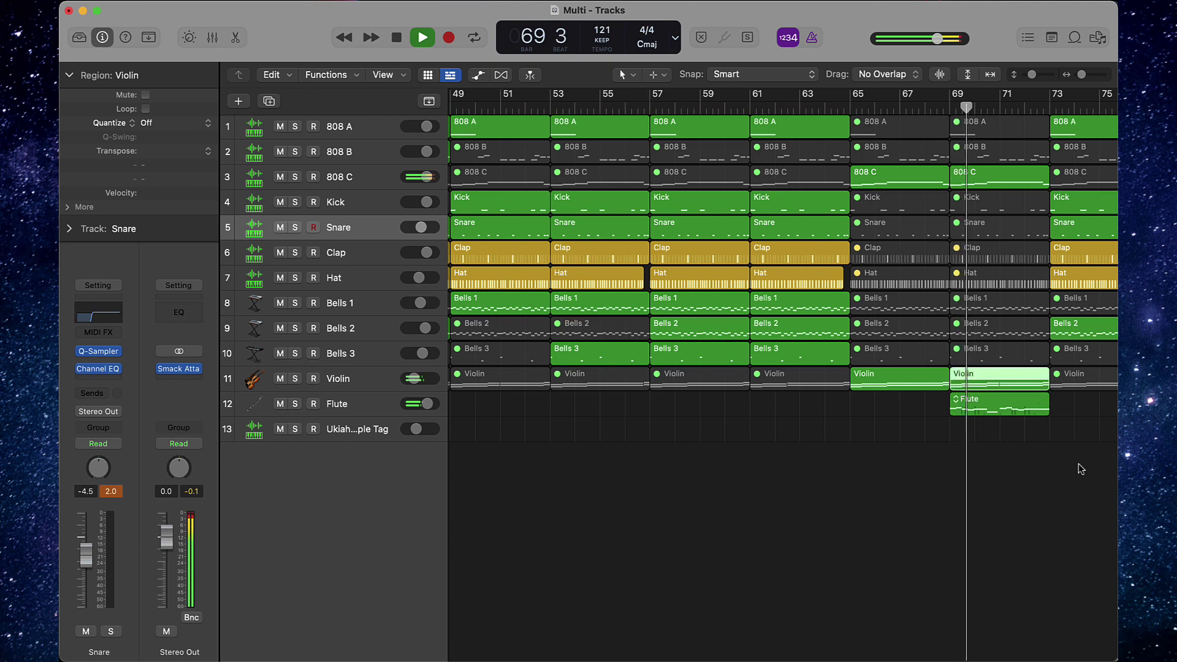
double_click(822, 178)
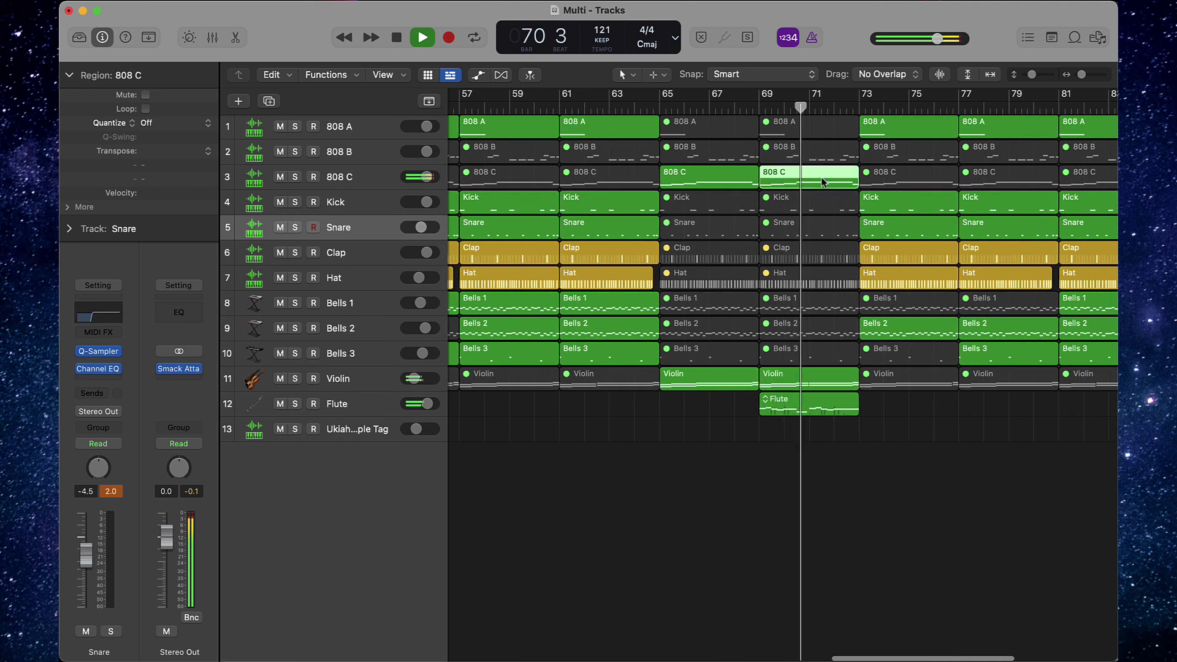
left_click_drag(688, 548, 688, 547)
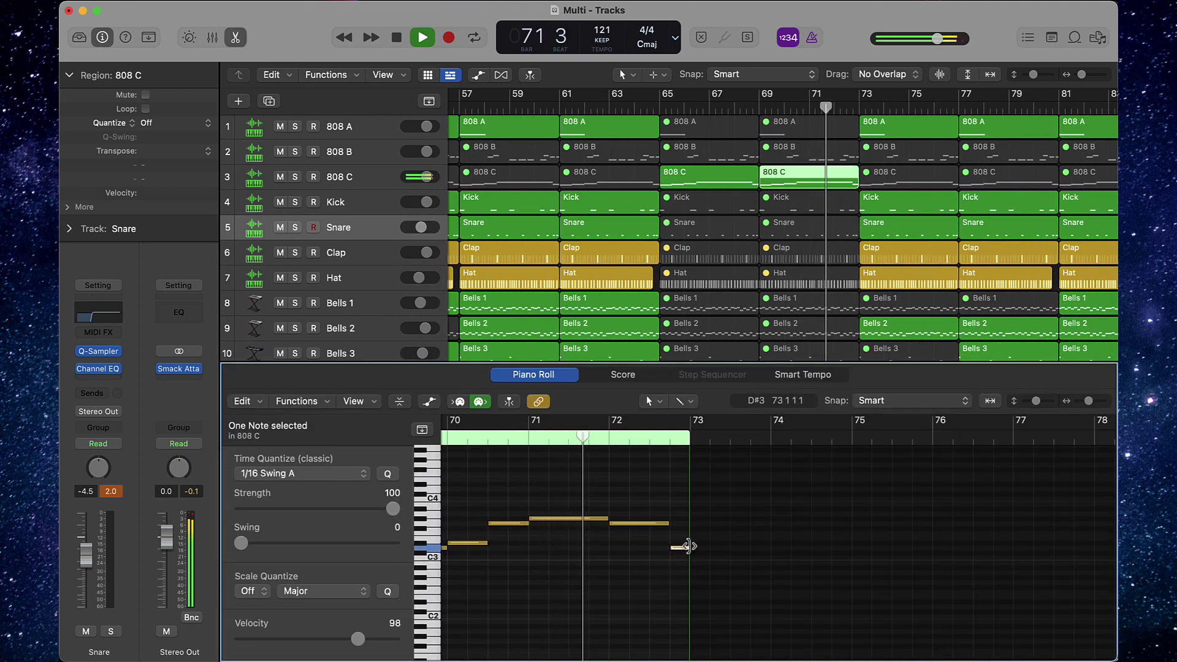
key("Delete")
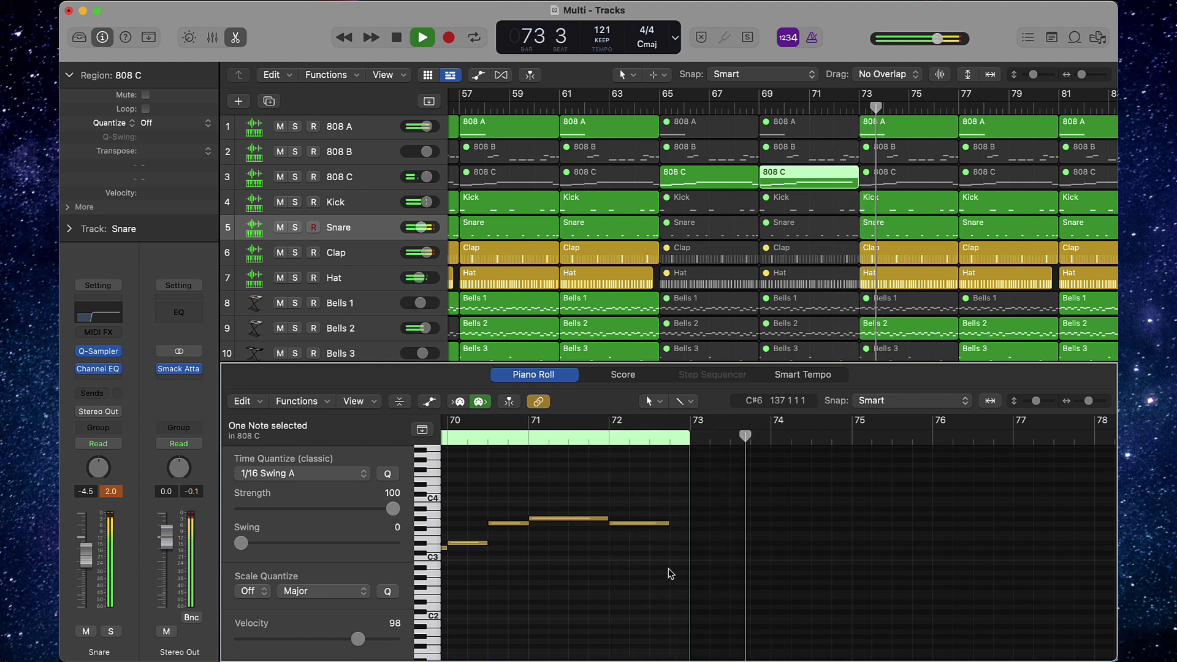
key("e")
left_click(737, 514)
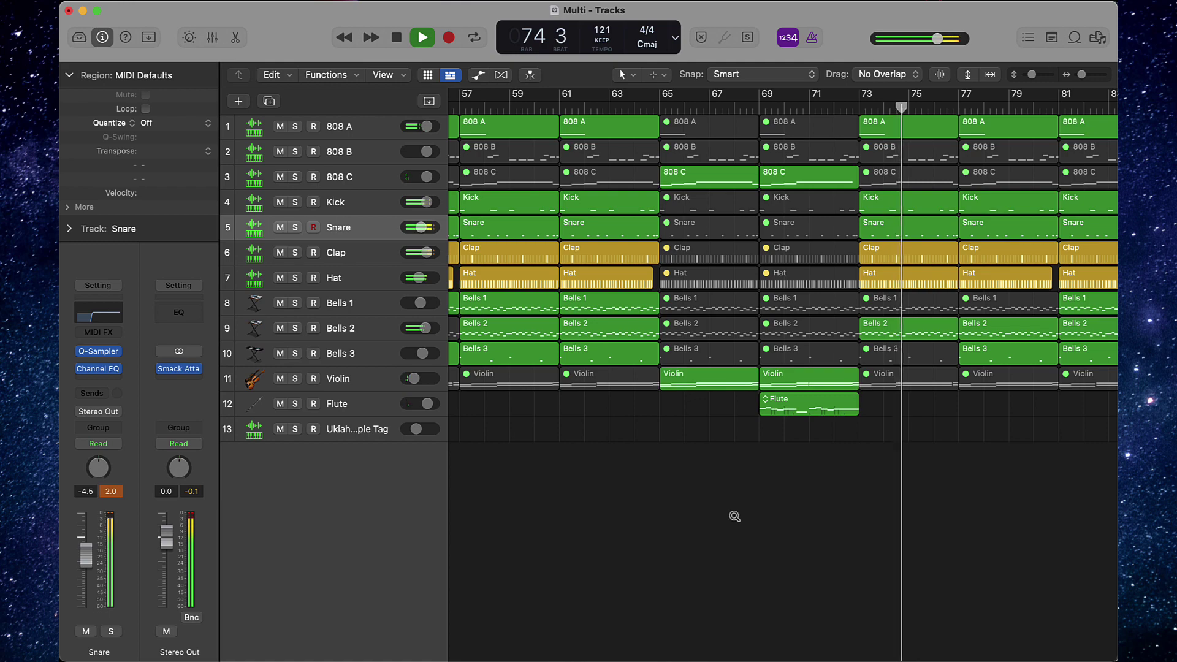
- Trim the ends of the Snare and Kick regions at bar 77 so both stop shortly before bar 81
scroll(737, 514, "down", 5)
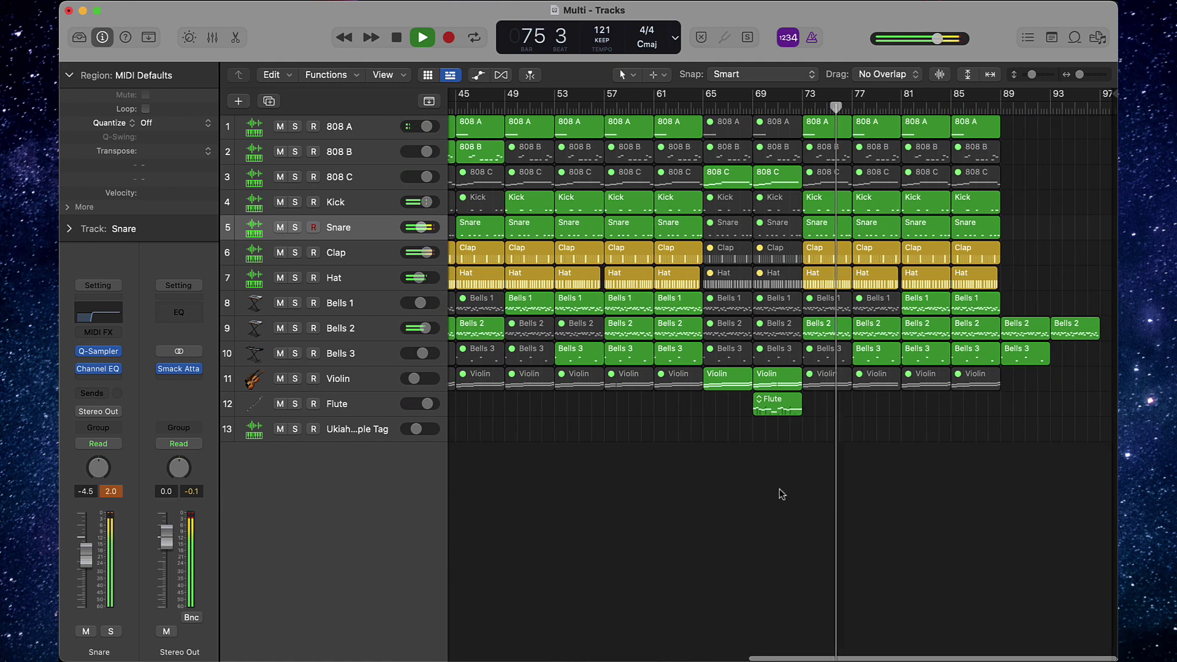
scroll(940, 450, "up", 1)
scroll(940, 450, "up", 3)
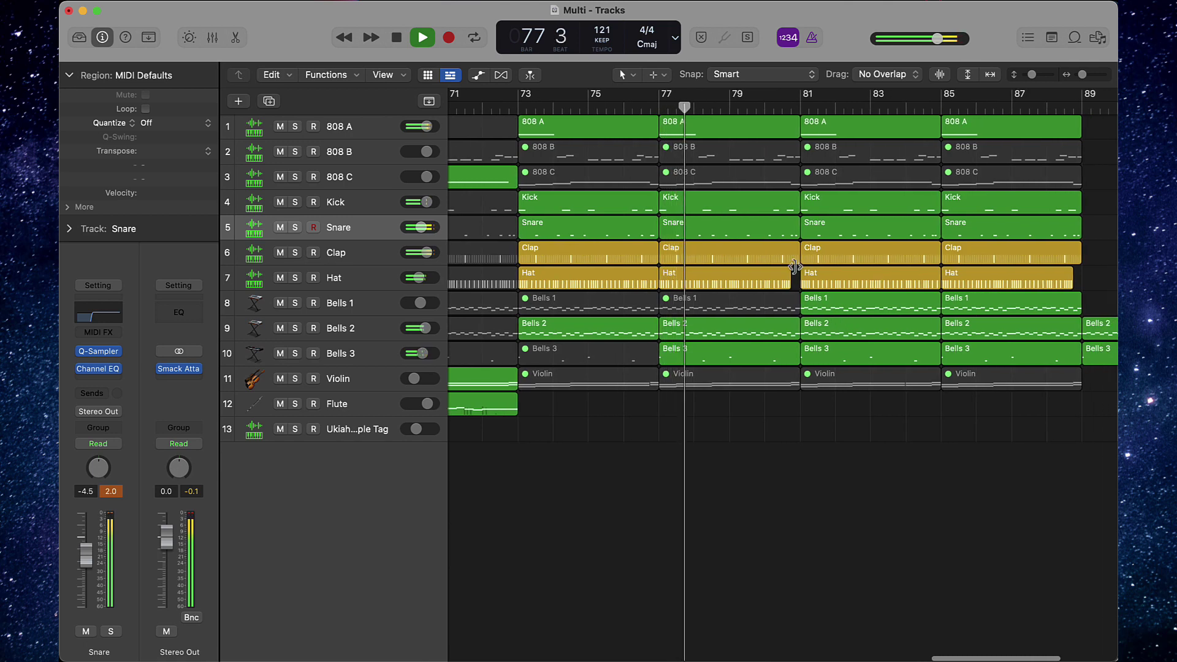
left_click(796, 233)
left_click_drag(796, 233, 774, 214)
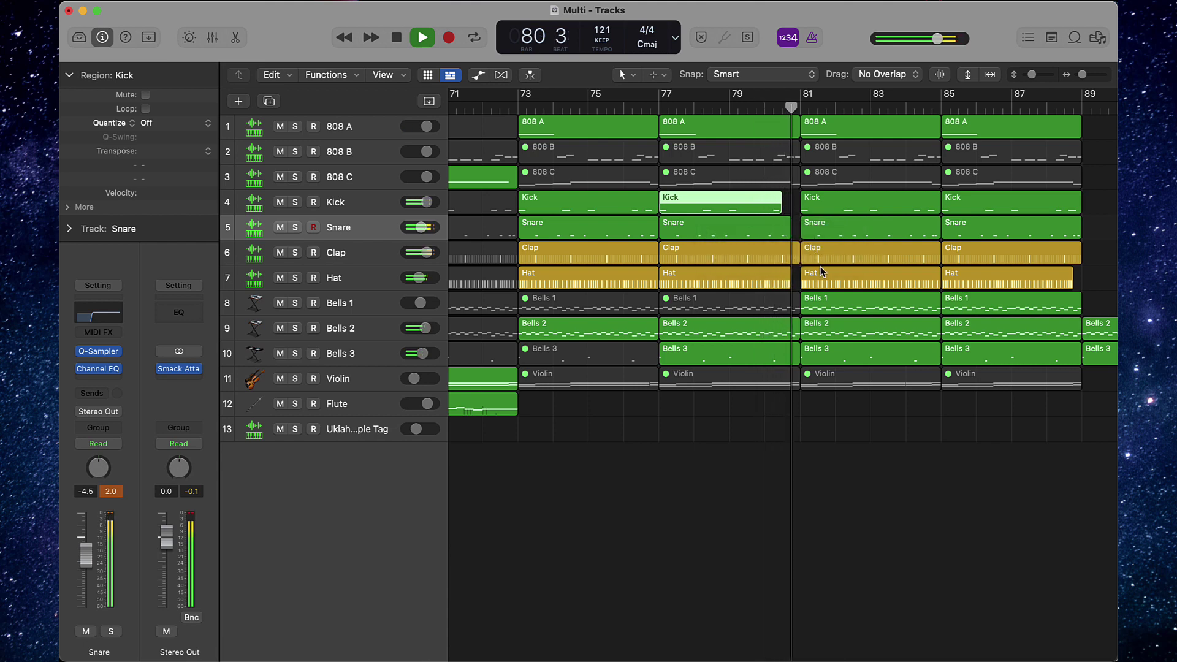
left_click(773, 470)
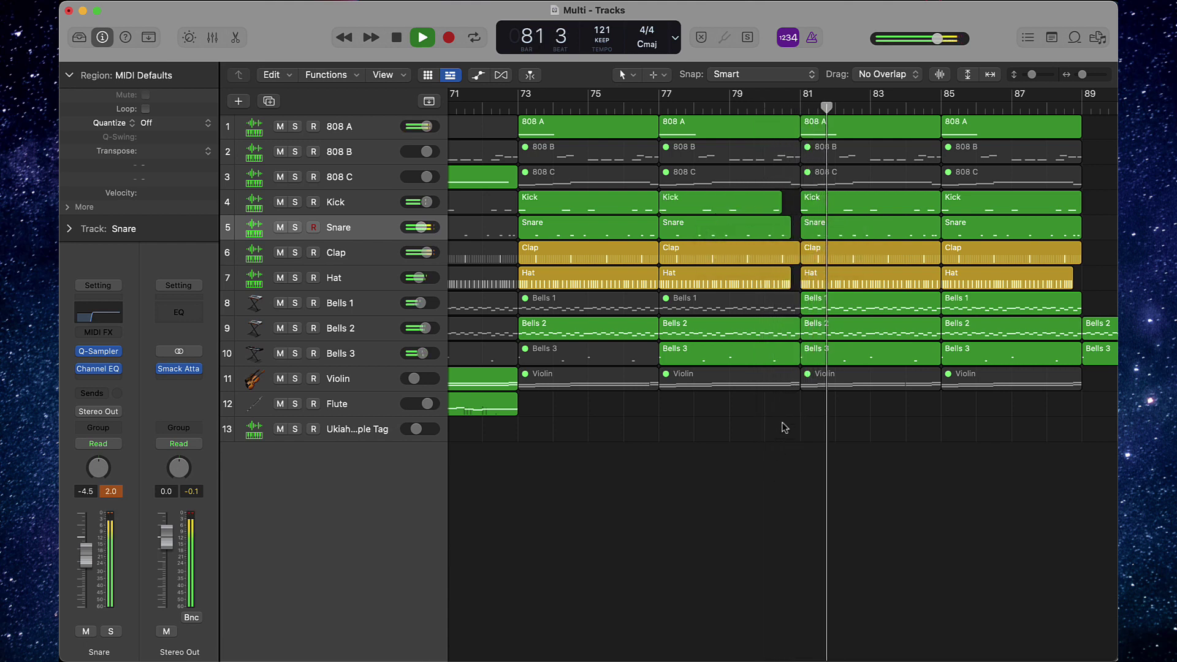
- Add a Channel EQ to the Bells 1 track with a 48 dB/Oct low cut at about 98 Hz
scroll(786, 426, "up", 1)
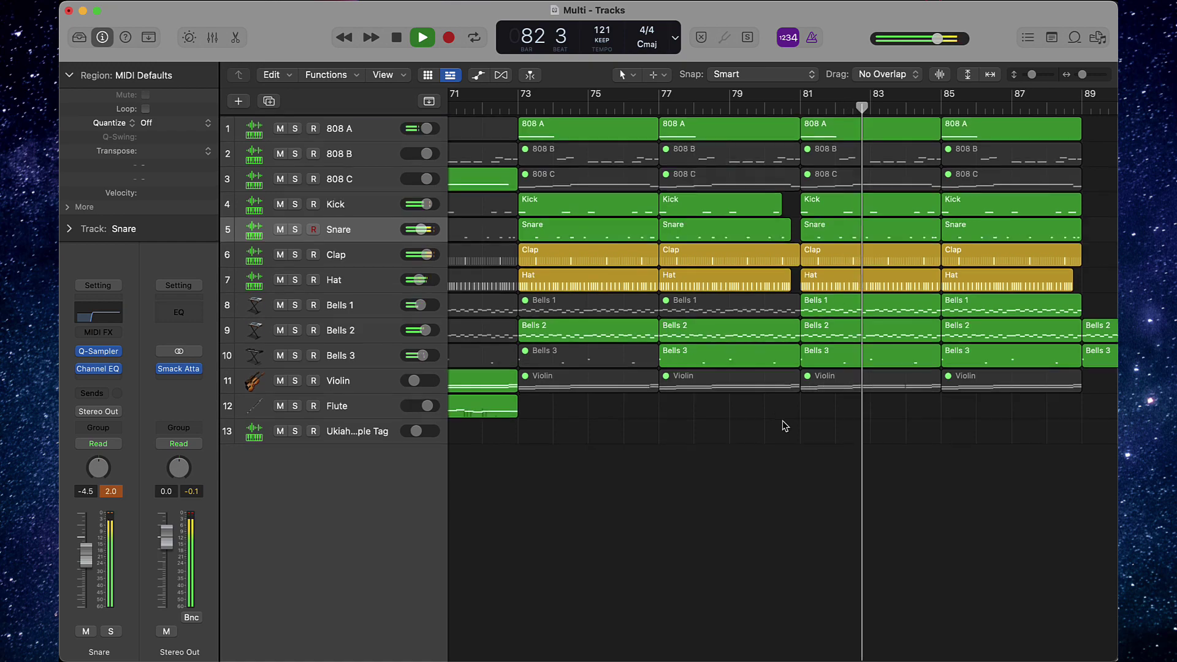
scroll(784, 422, "down", 3)
scroll(784, 423, "down", 5)
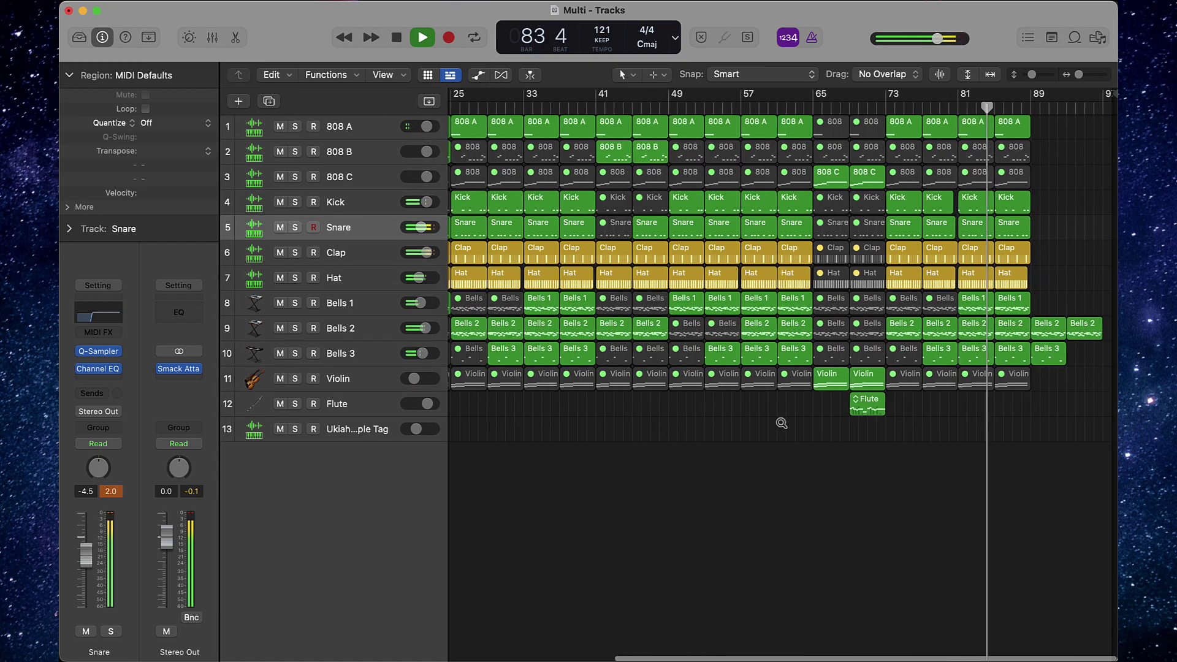
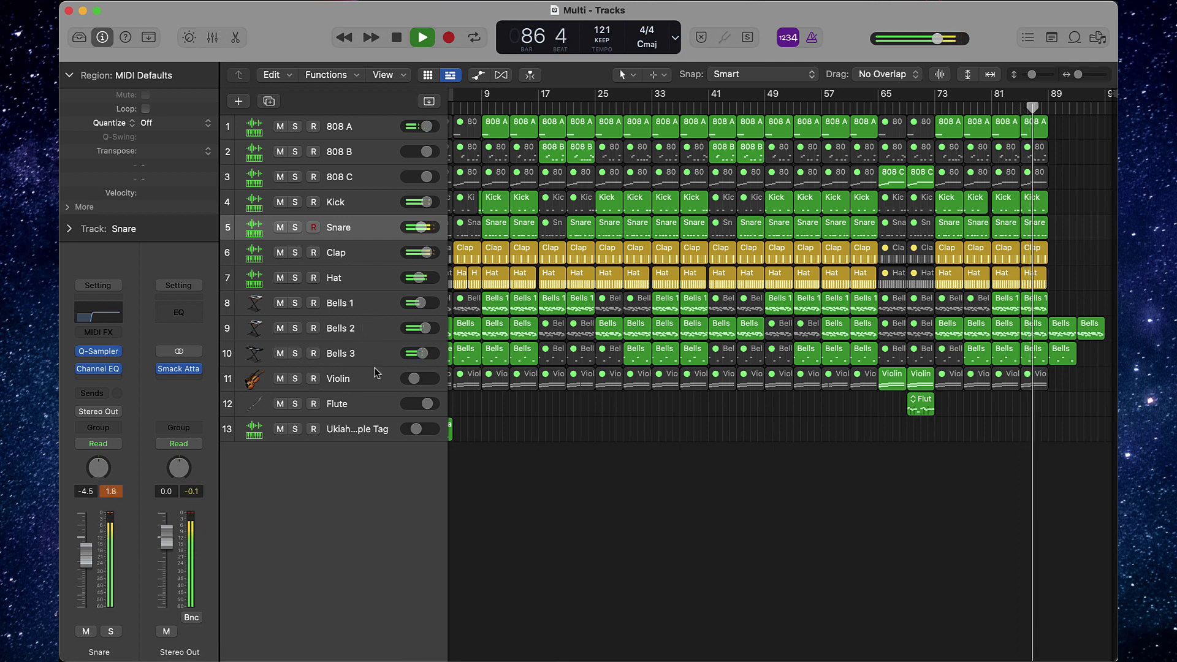
left_click(339, 311)
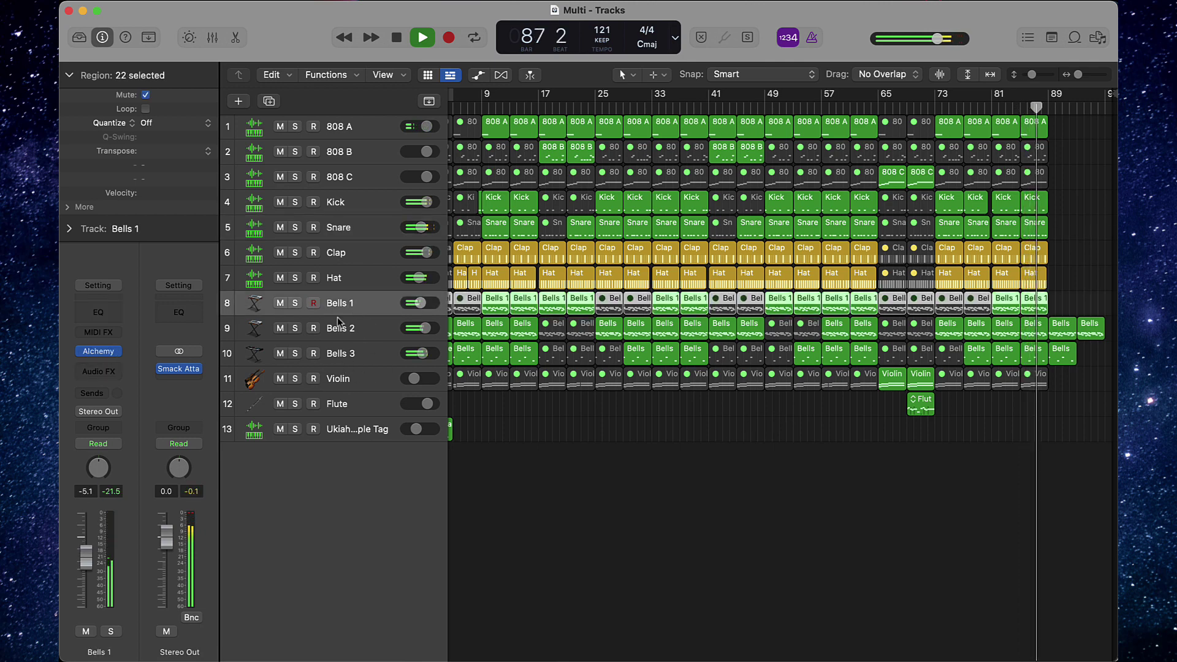
left_click(100, 314)
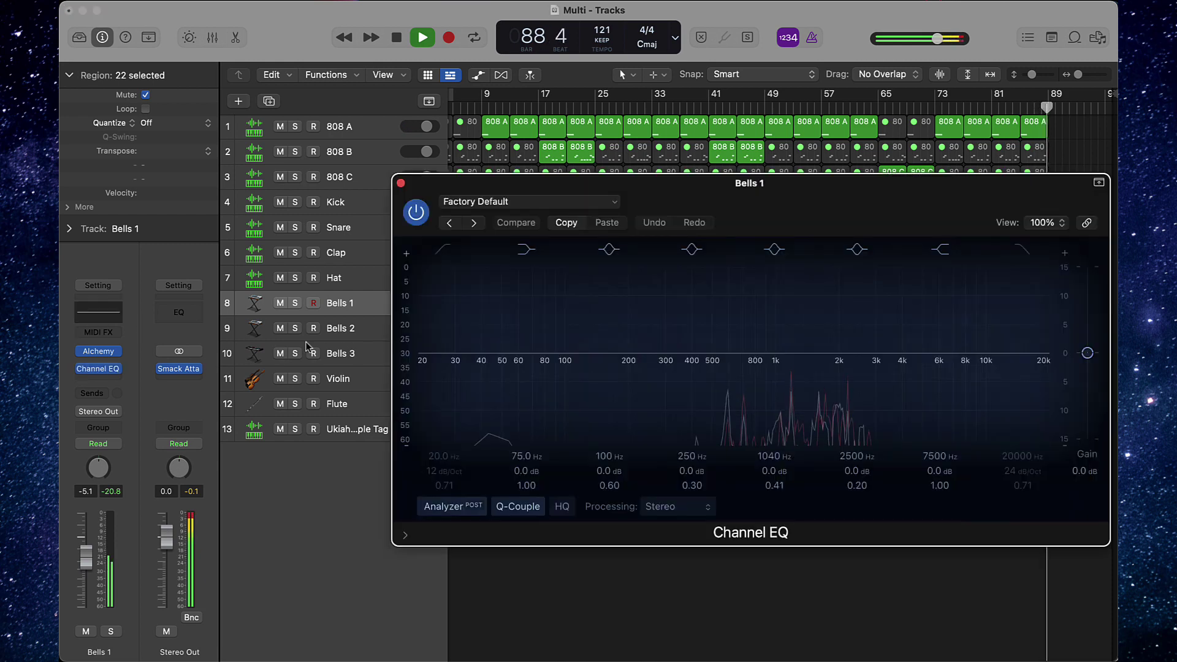
left_click(457, 469)
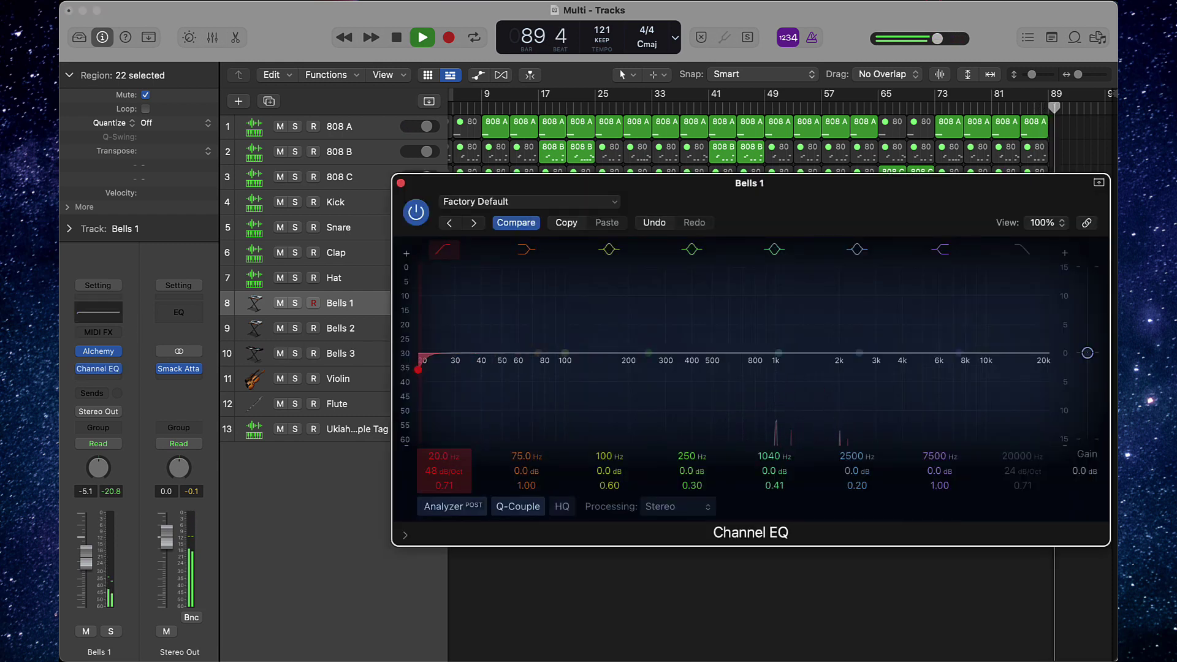
left_click_drag(434, 456, 434, 427)
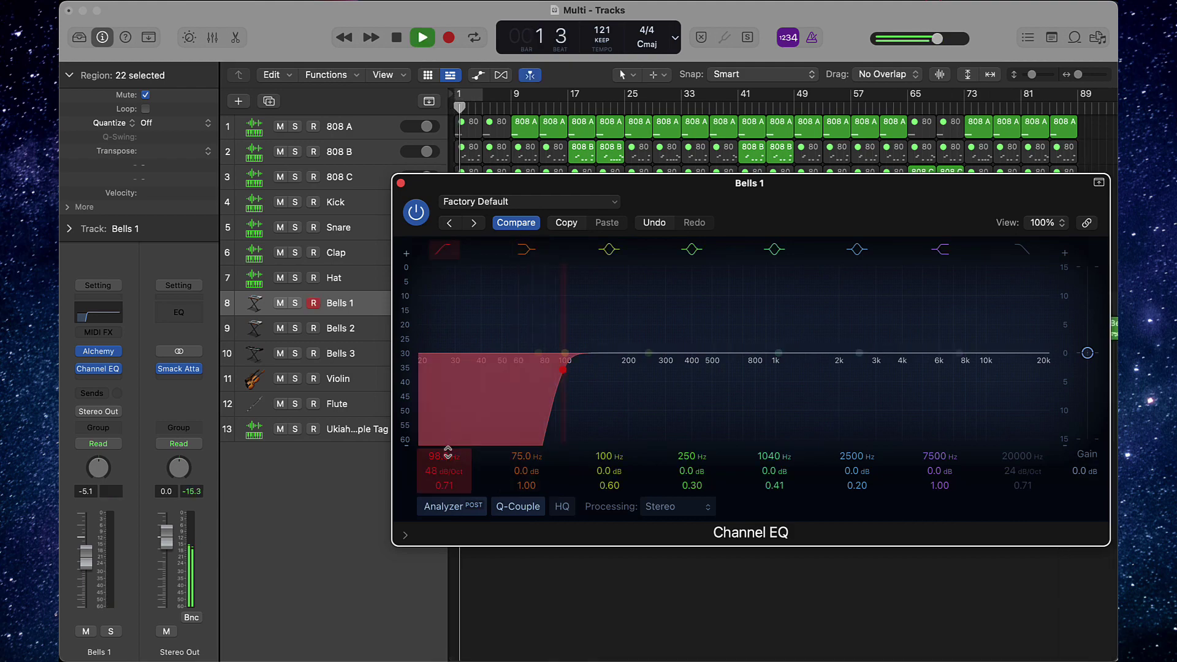
left_click(400, 183)
- Add a Channel EQ to the Bells 2 track with its low-cut filter enabled and its slope and frequency raised
left_click(358, 329)
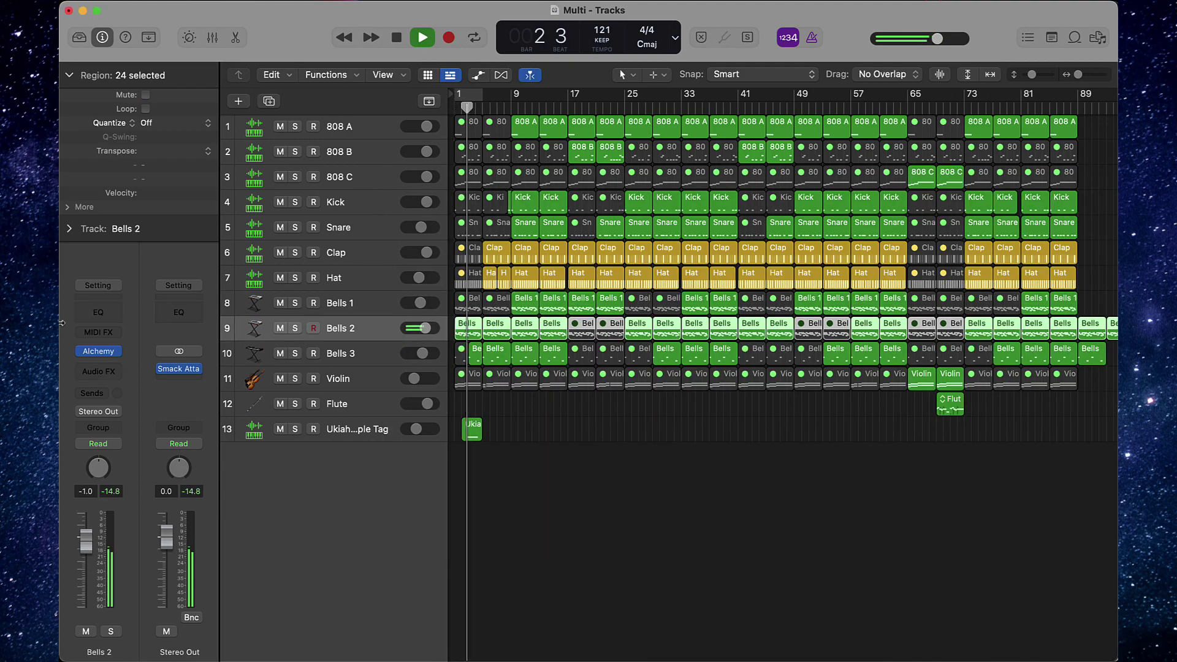
left_click(98, 312)
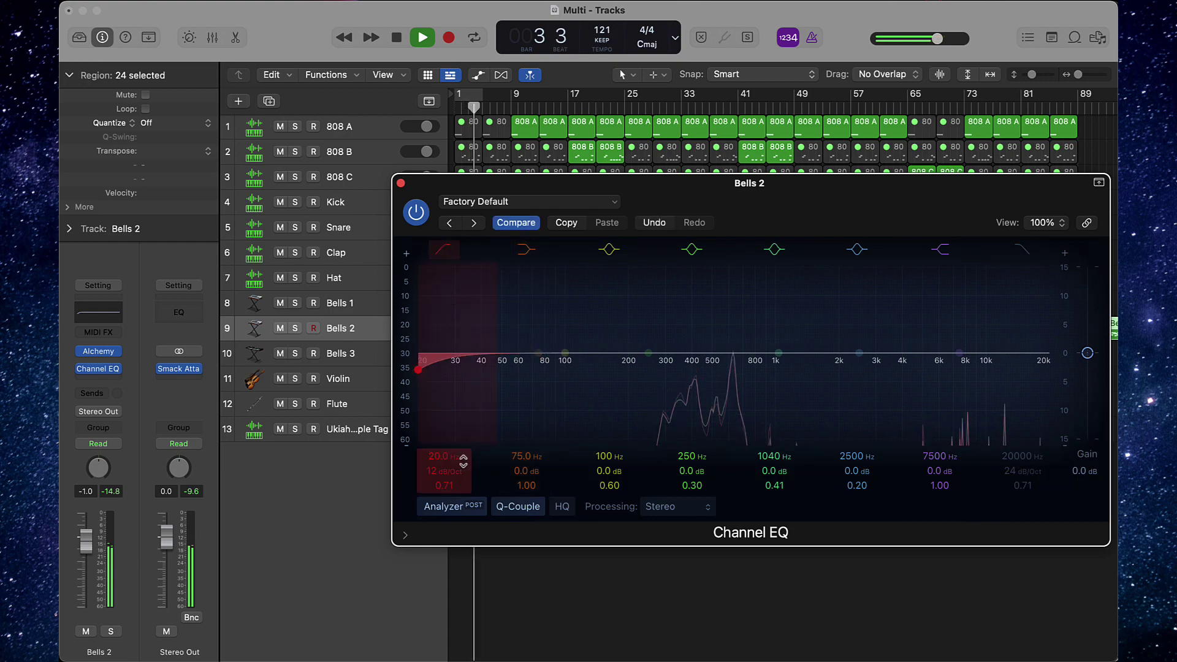
left_click_drag(460, 470, 460, 395)
left_click(400, 183)
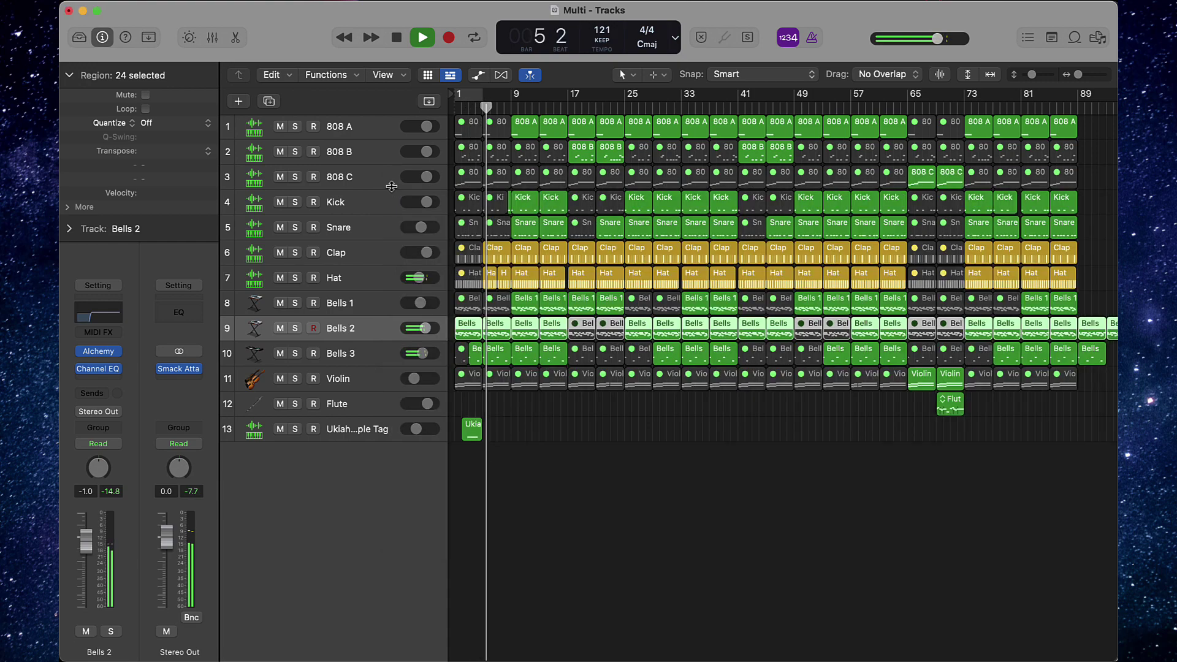
- Check the Bells 3 track's existing Channel EQ and set the Violin track's EQ low cut to 167 Hz
left_click(337, 351)
left_click(100, 300)
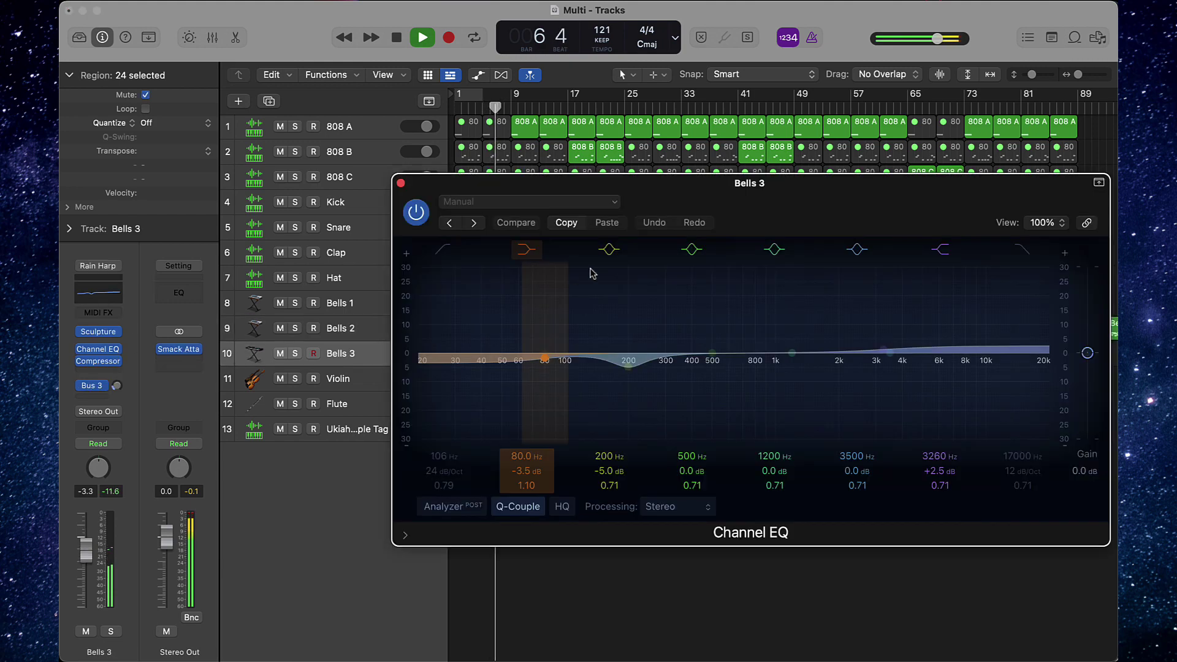
left_click(401, 184)
left_click(338, 378)
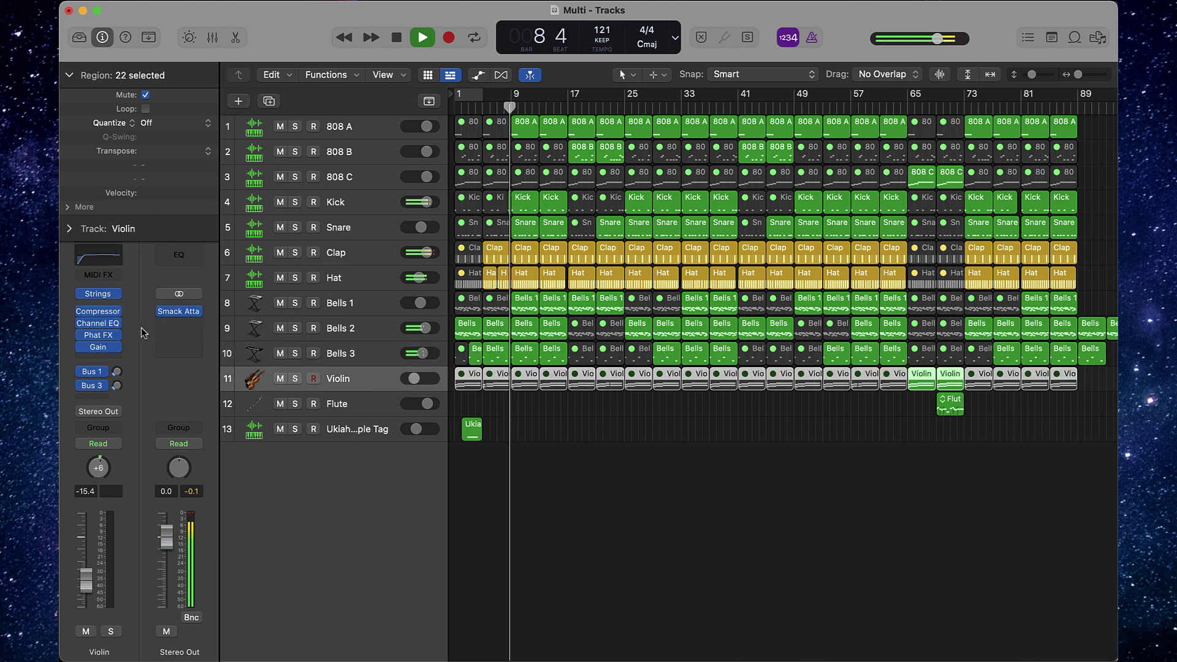
left_click(96, 260)
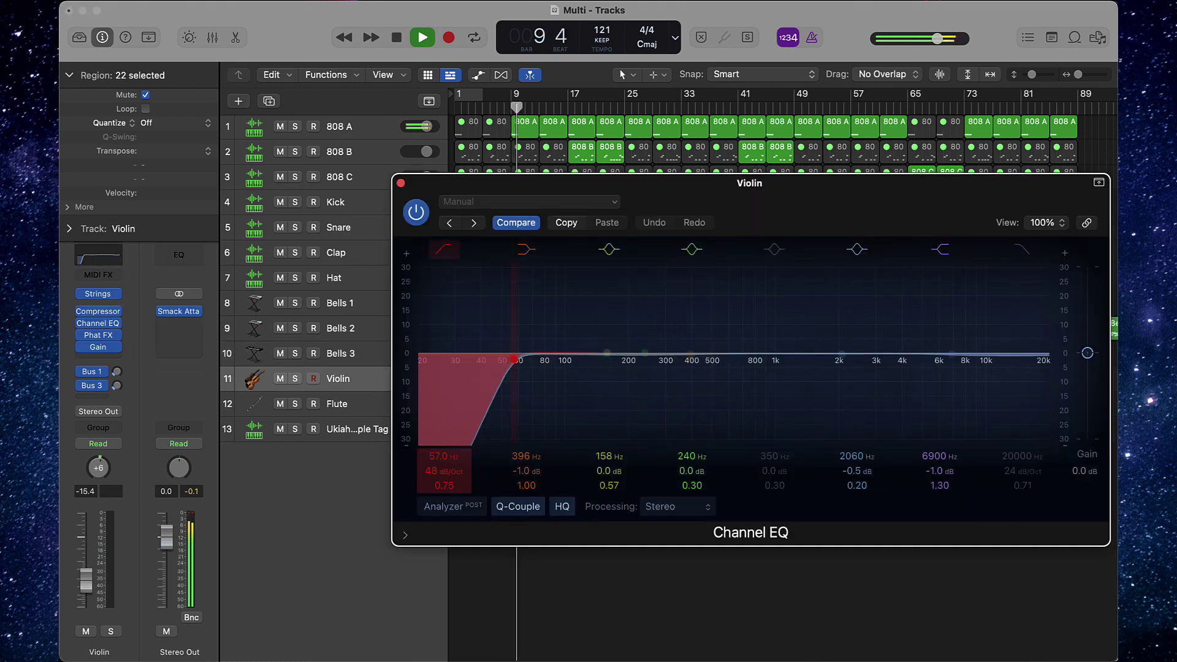
left_click_drag(446, 461, 446, 437)
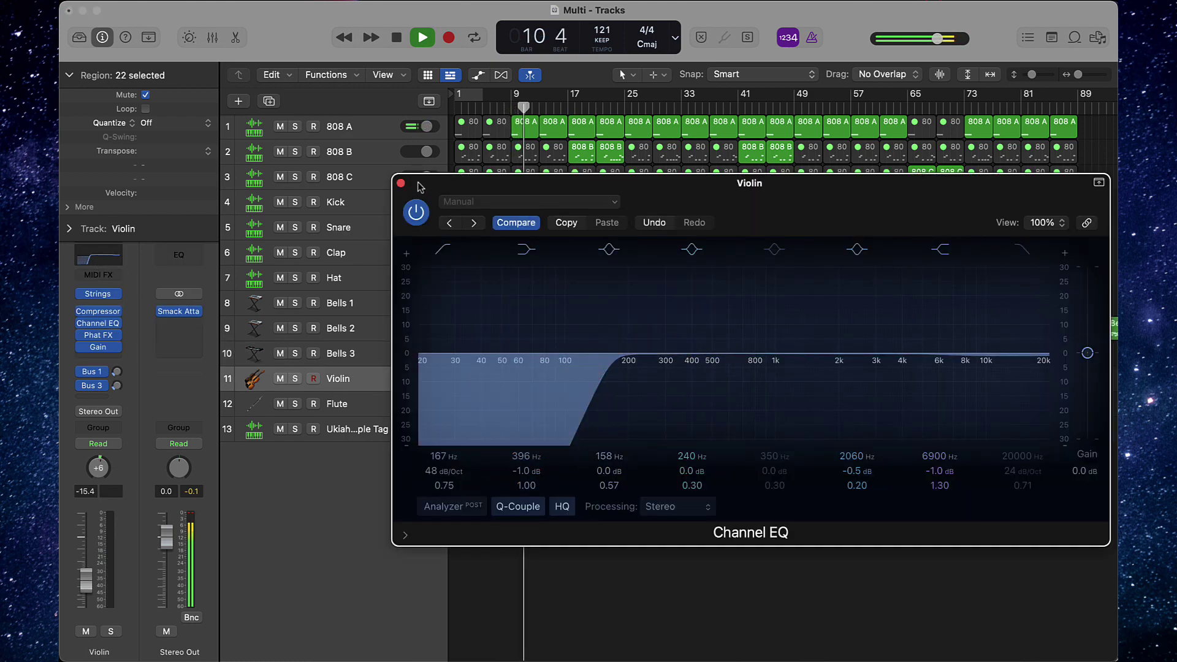
left_click(385, 181)
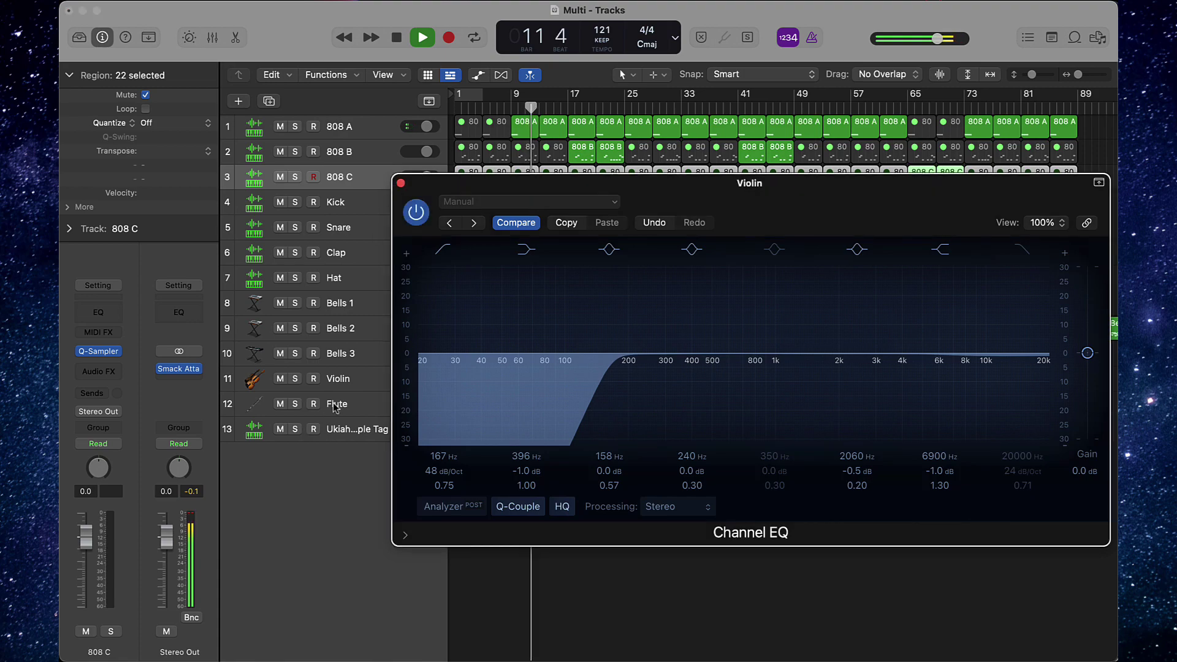
- Enable a 48 dB/Oct low cut at 127 Hz in the Flute track's existing Channel EQ
left_click(335, 406)
left_click(401, 184)
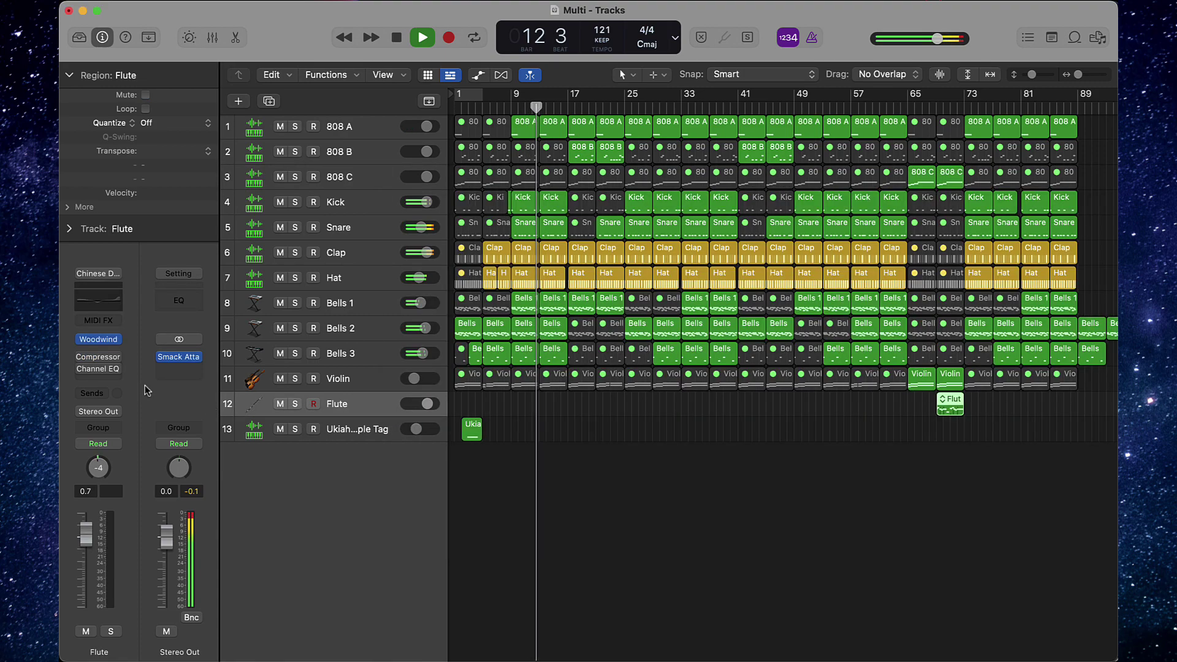
left_click(99, 369)
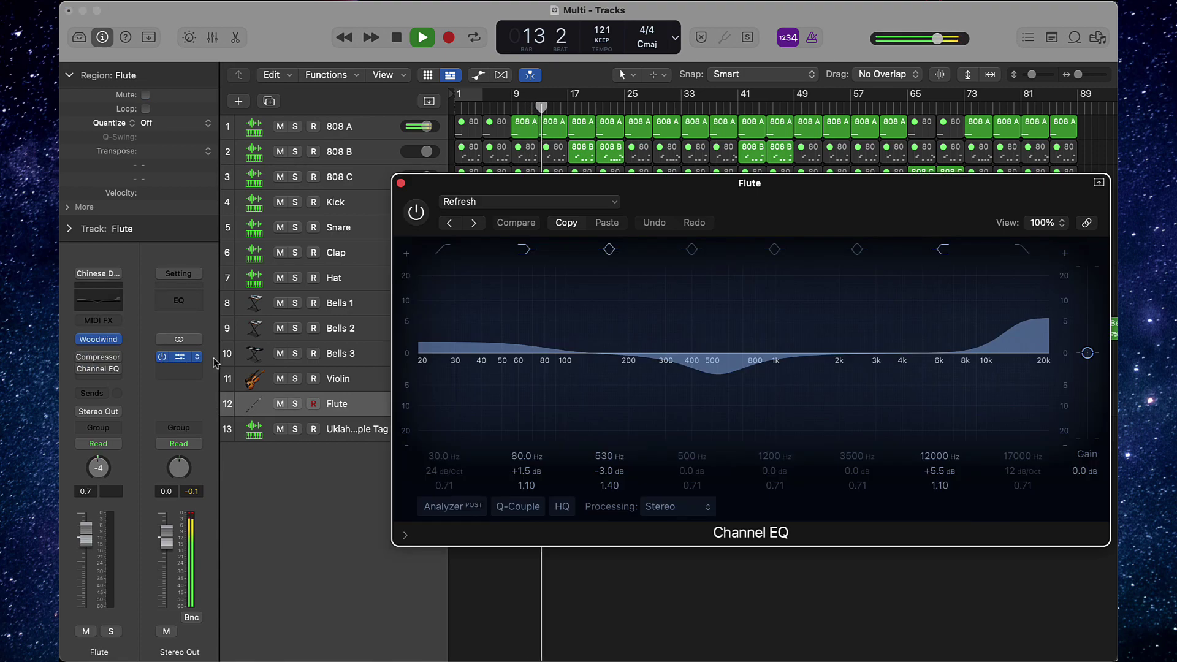
left_click(440, 254)
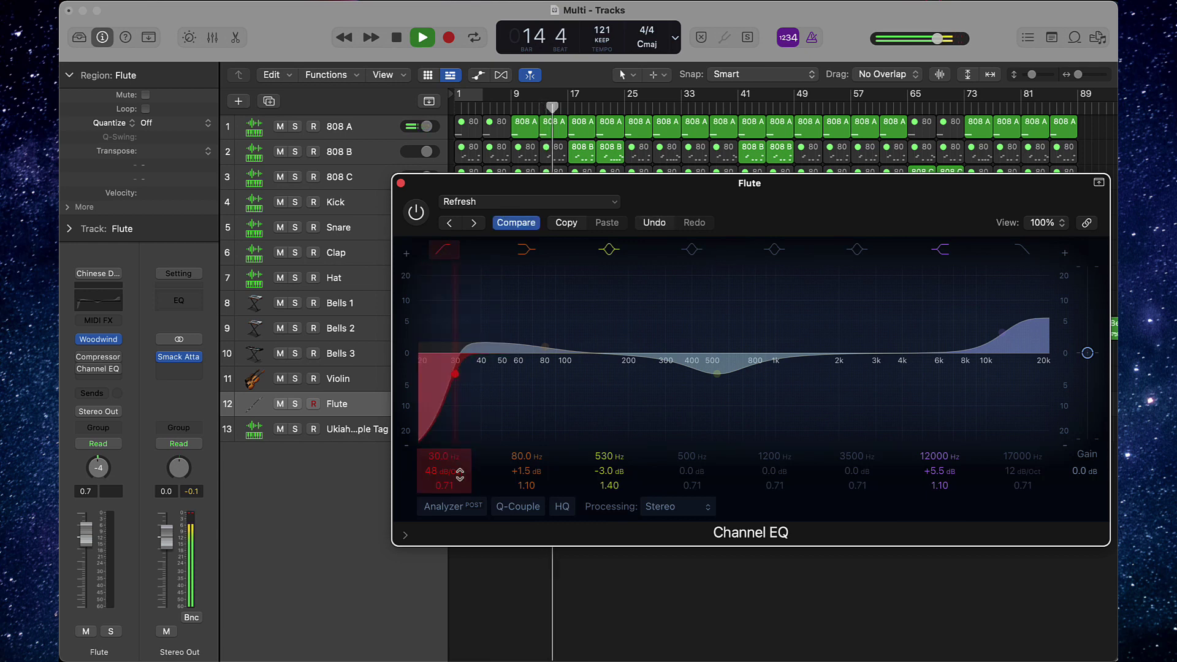
left_click_drag(444, 456, 444, 419)
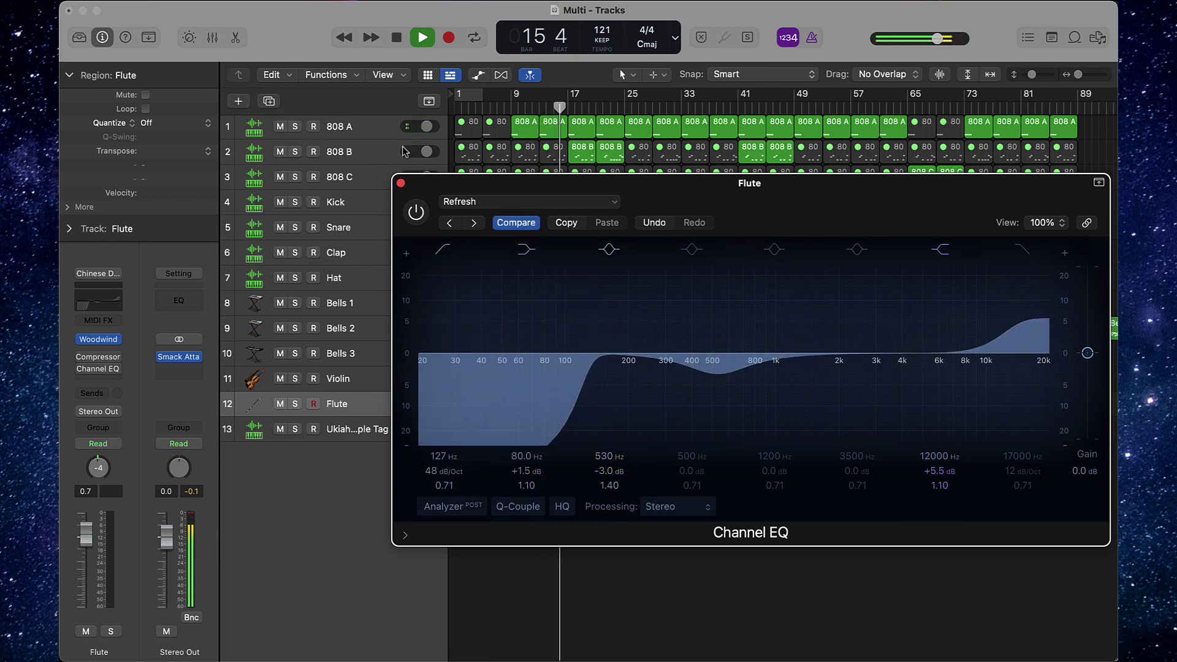
left_click(401, 183)
left_click(678, 466)
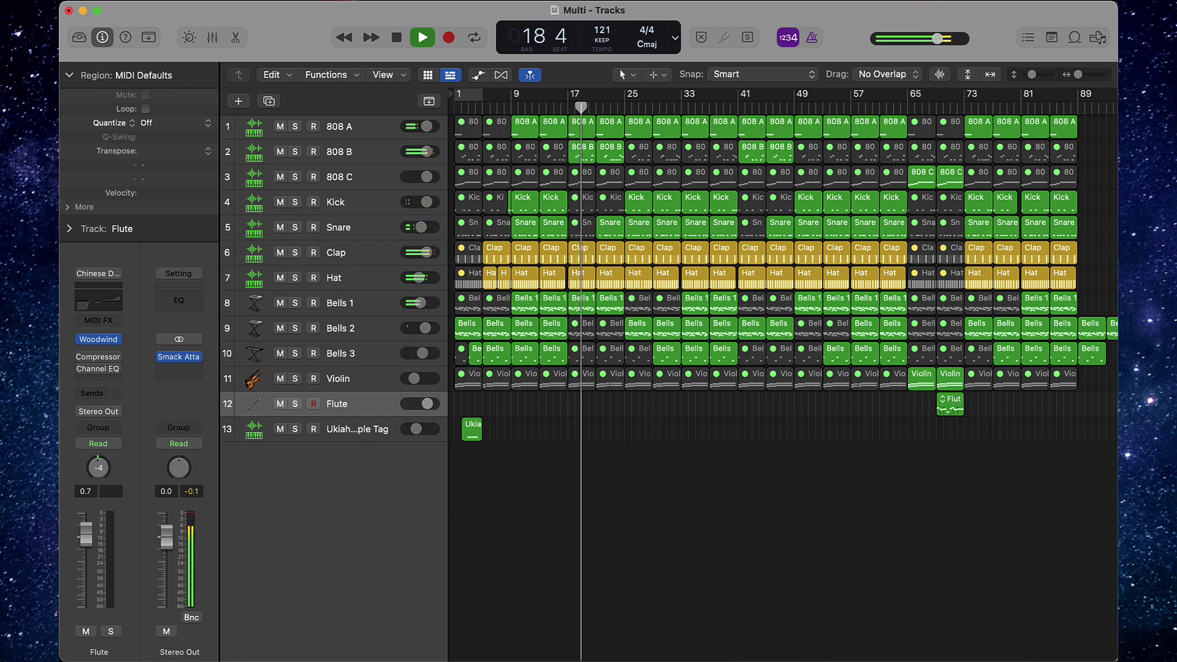
- Set the Hat track's volume to -9.0 dB and its pan to -8
left_click(339, 279)
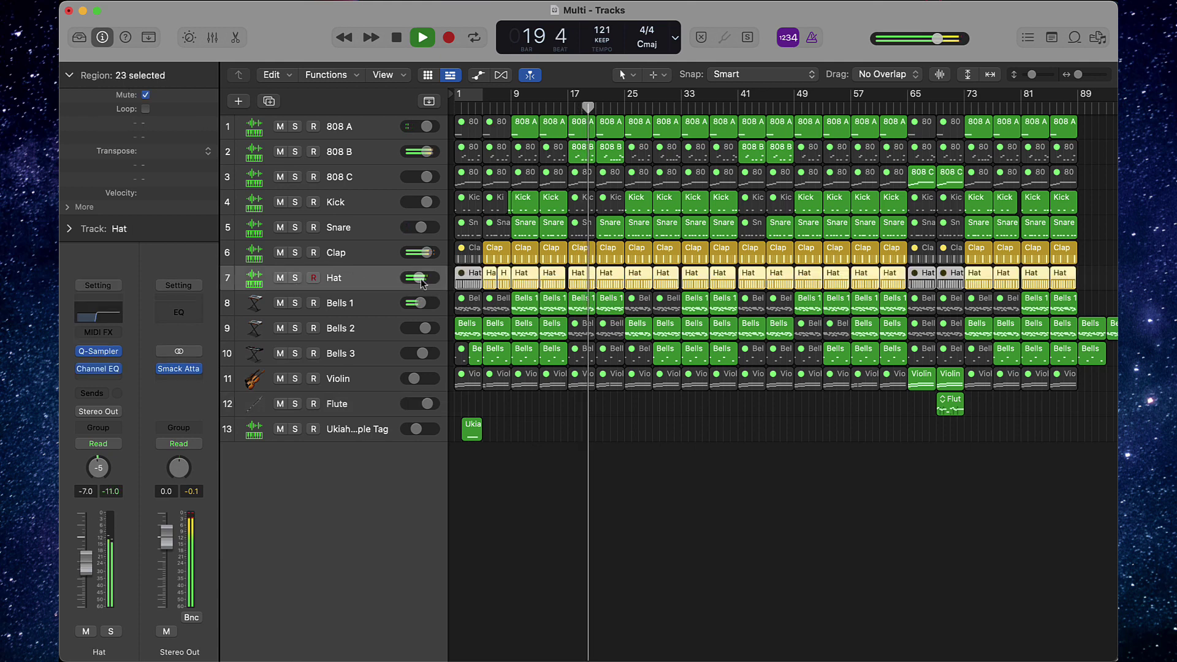
left_click(701, 477)
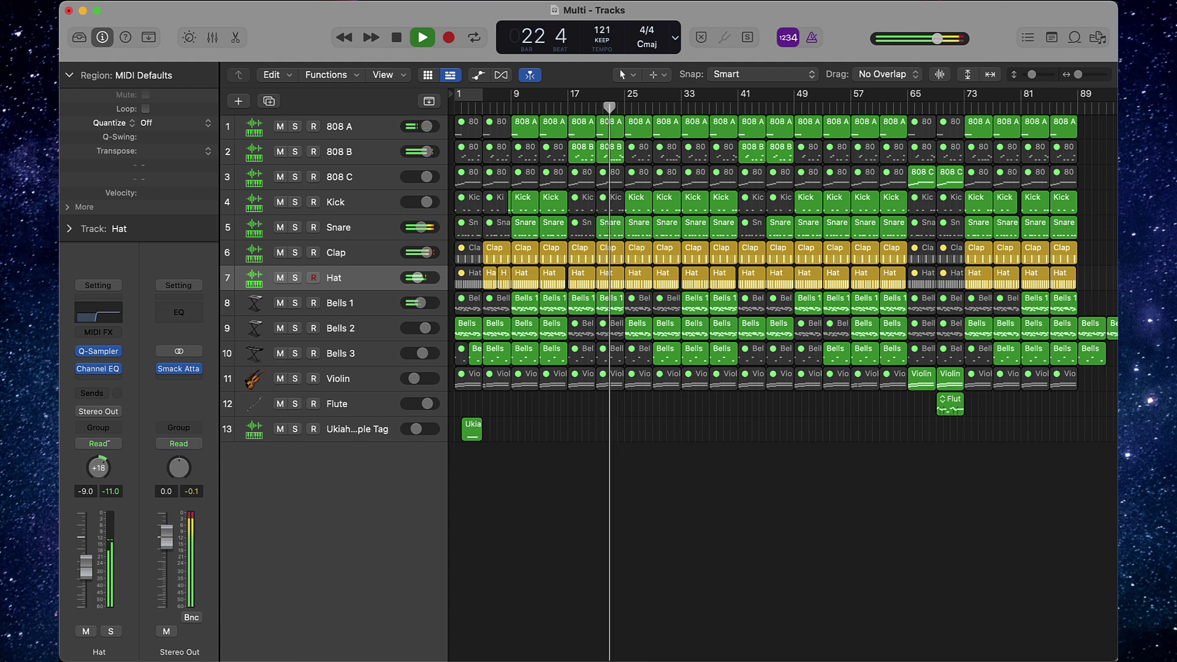
left_click_drag(108, 441, 113, 472)
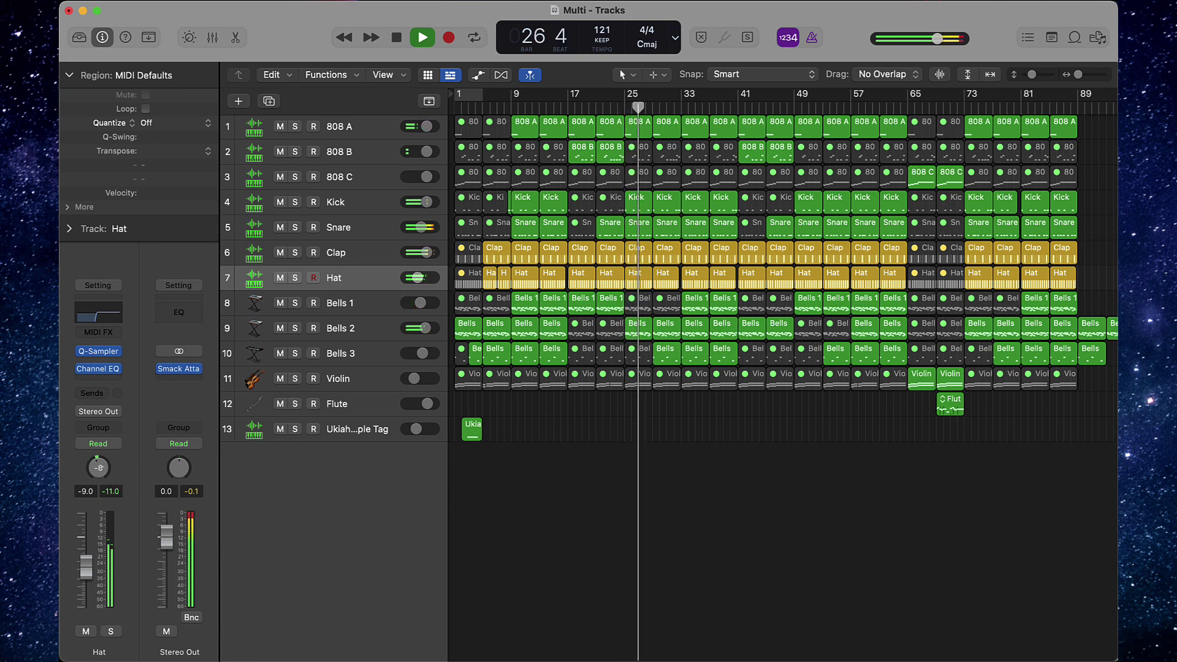
left_click(360, 278)
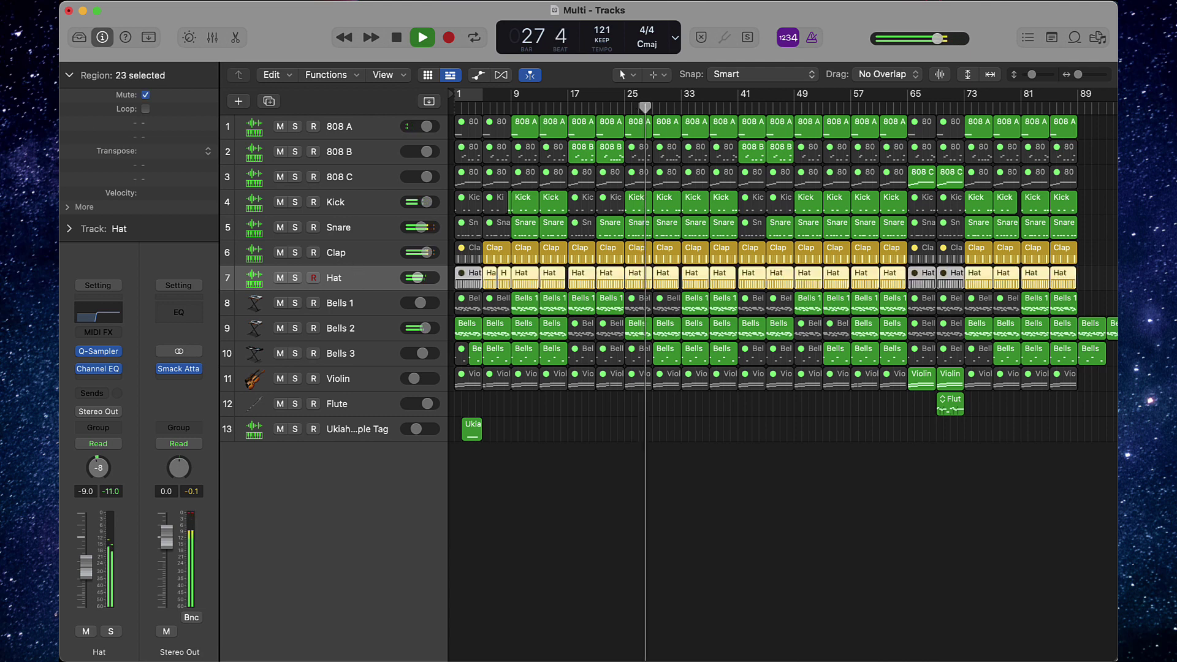
- Duplicate the Hat track with its channel settings and open the new track's Quick Sampler
key("super+d")
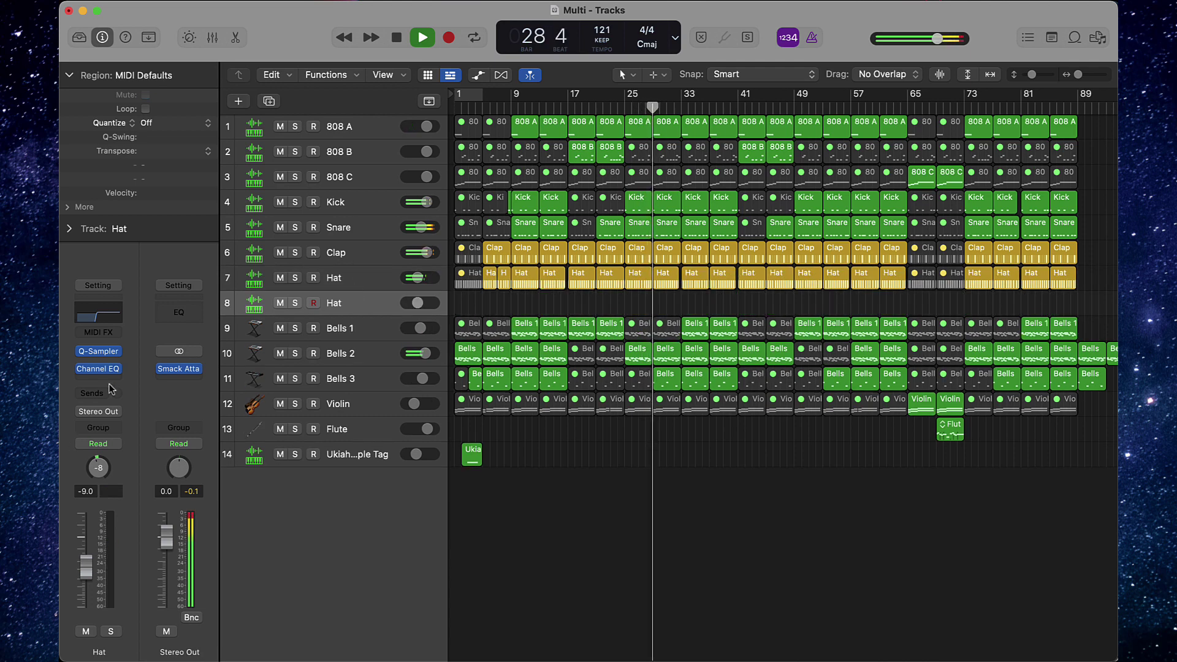
left_click(101, 350)
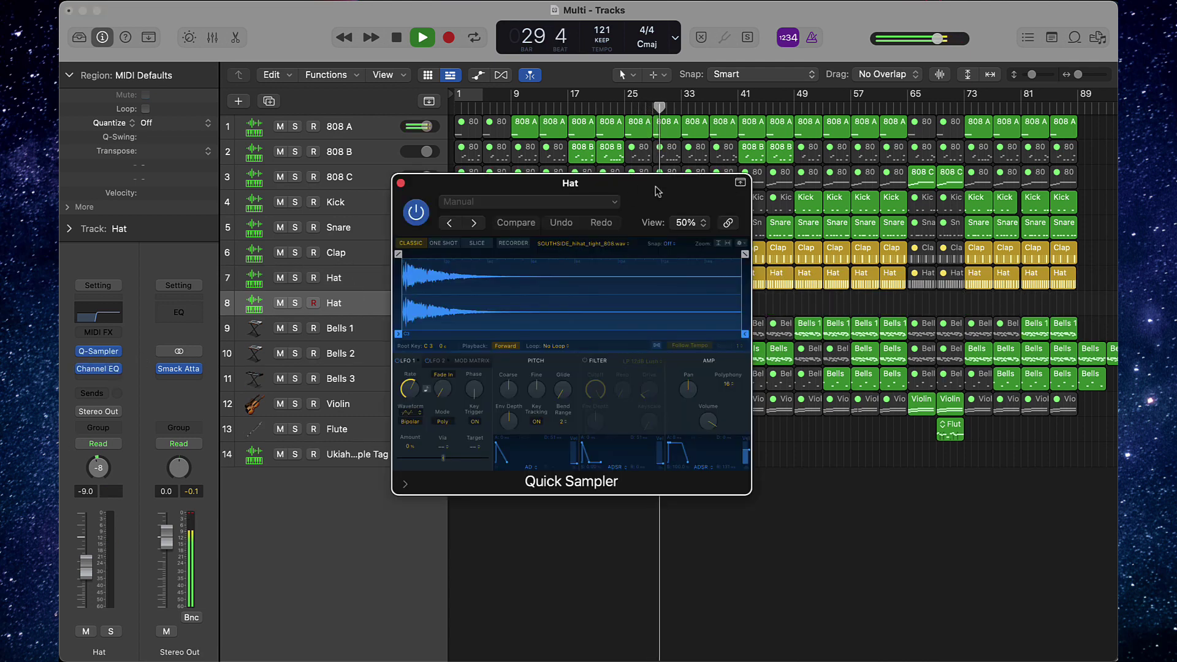
left_click_drag(656, 192, 517, 148)
- In Splice, filter the hat samples by "open" and load SOUTHSIDE_open_hihat_openlofi.wav into the duplicate track's Quick Sampler, then return to Logic Pro
left_click(688, 635)
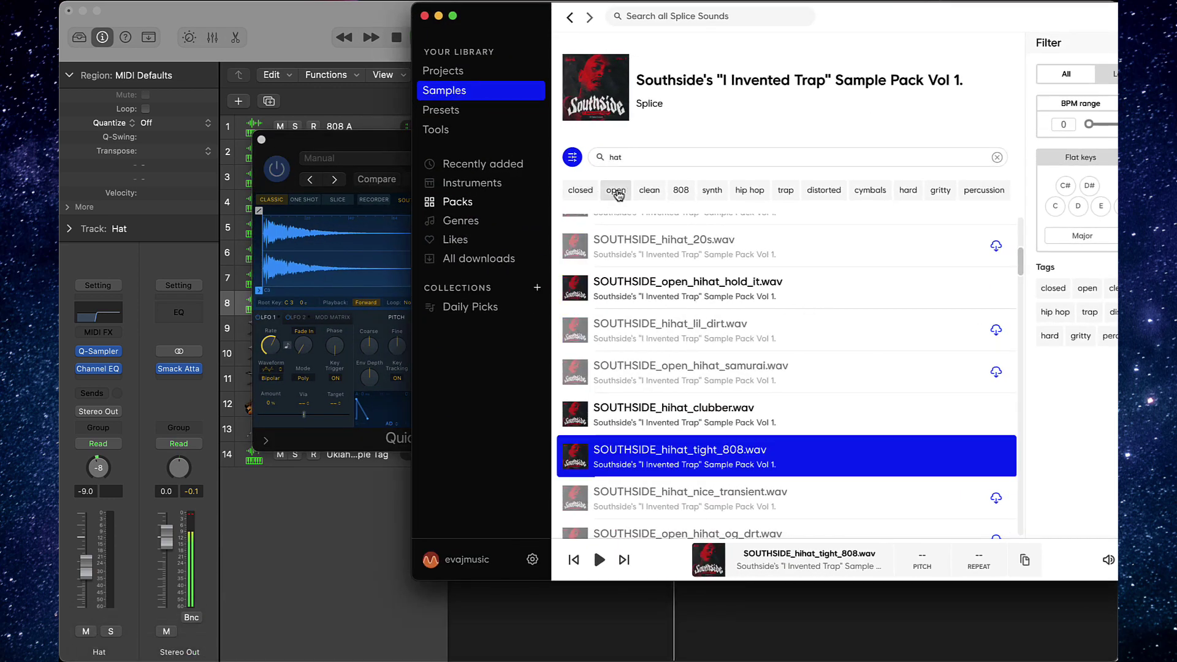
left_click(615, 192)
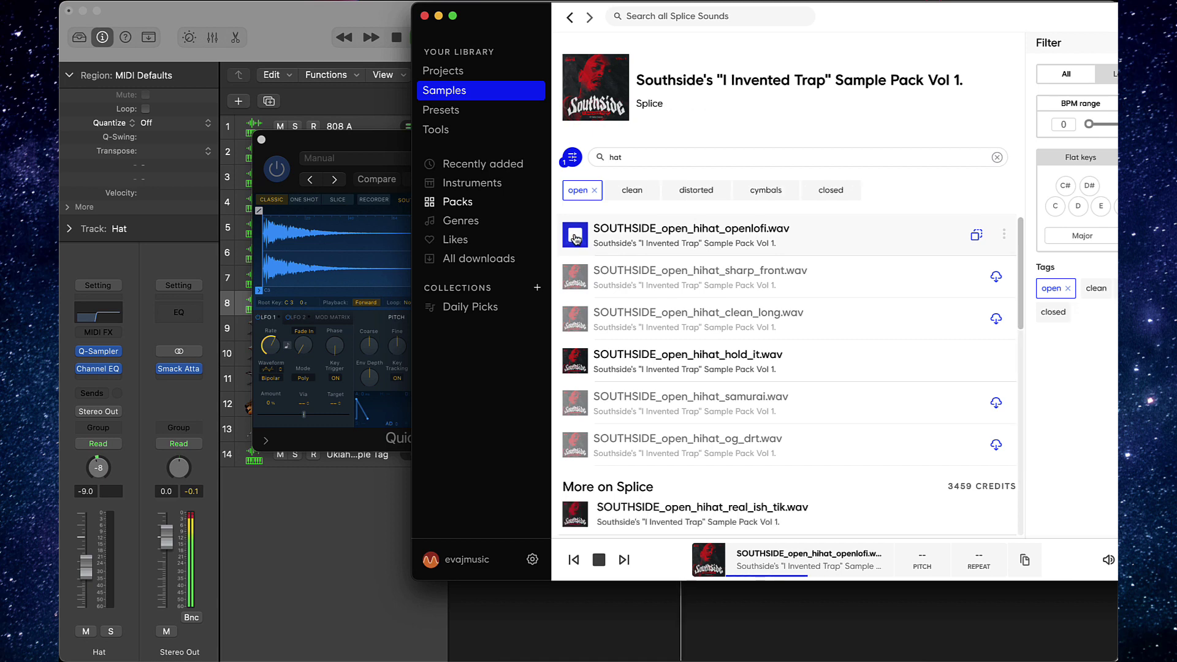
left_click_drag(576, 238, 323, 251)
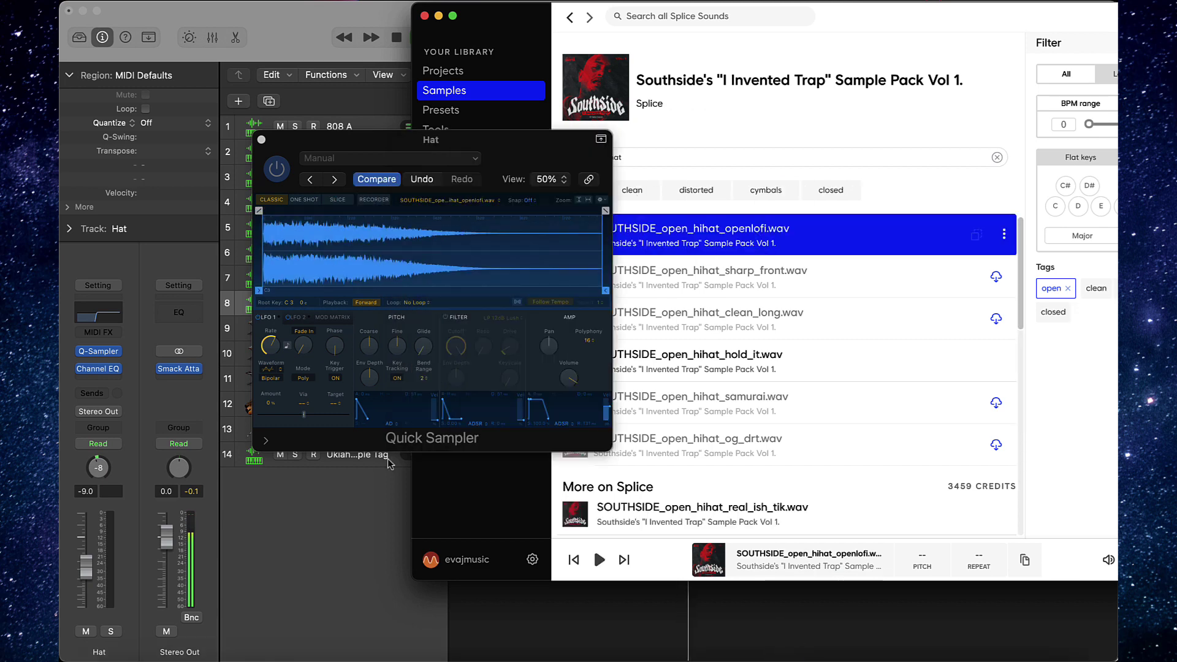
left_click(585, 628)
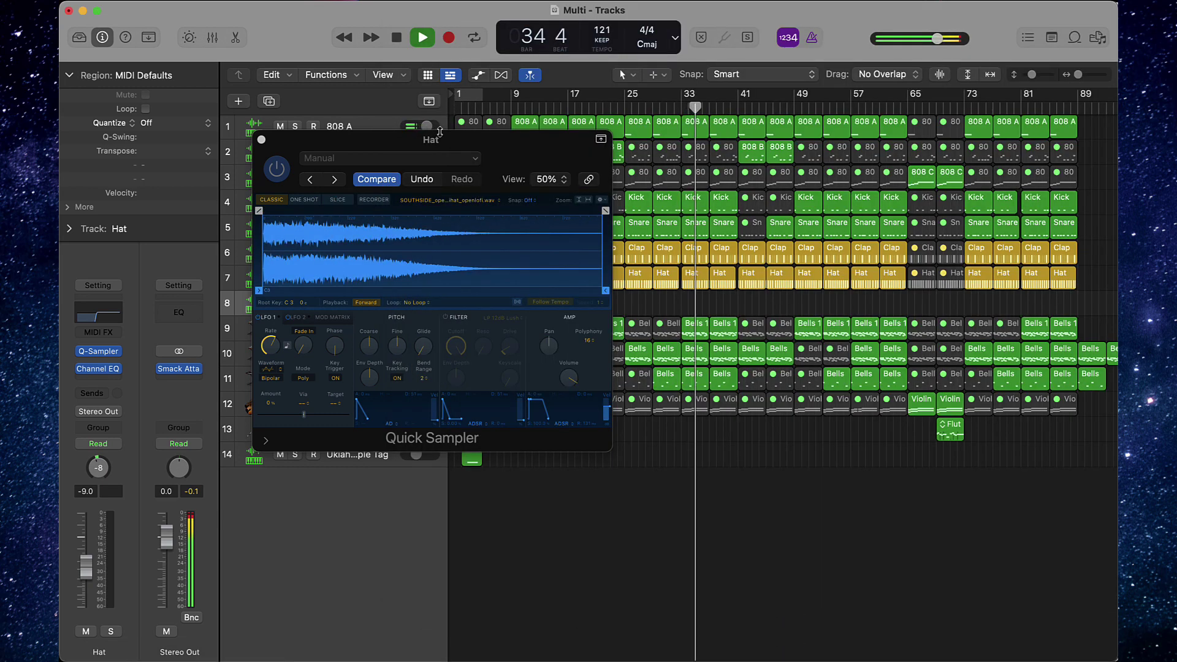
- Record a two-note open hi-hat pattern on the duplicate track with Musical Typing, from bar 37 to bar 41
key("super+k")
key("k")
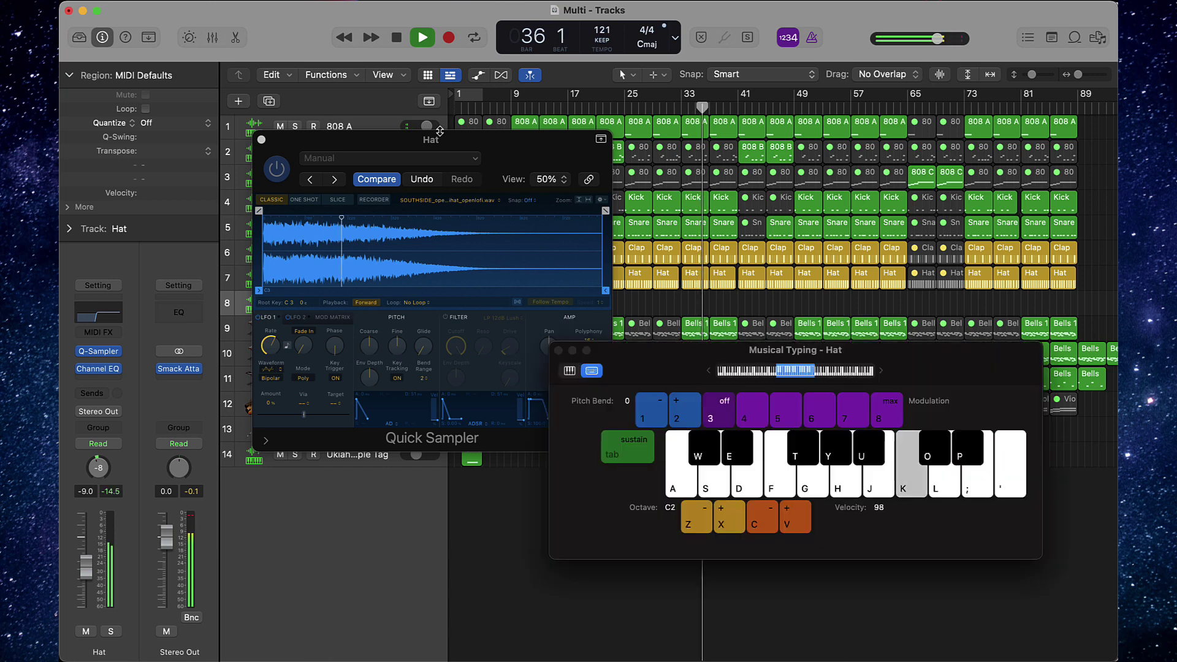
key("r")
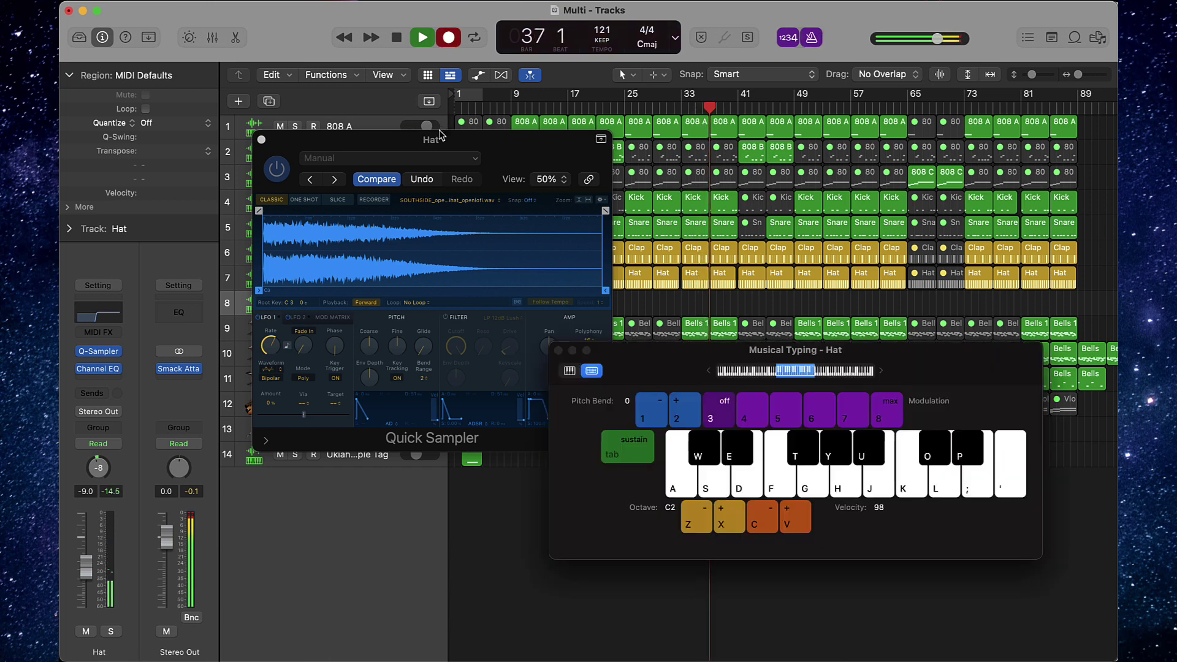
key("k")
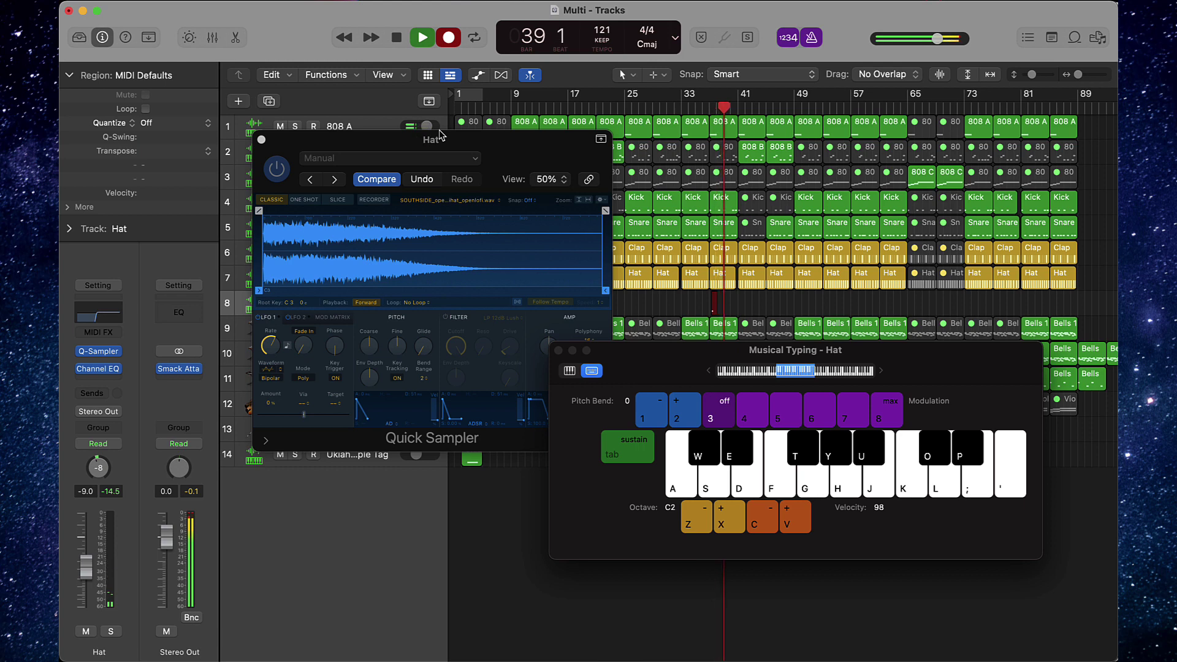
key("k")
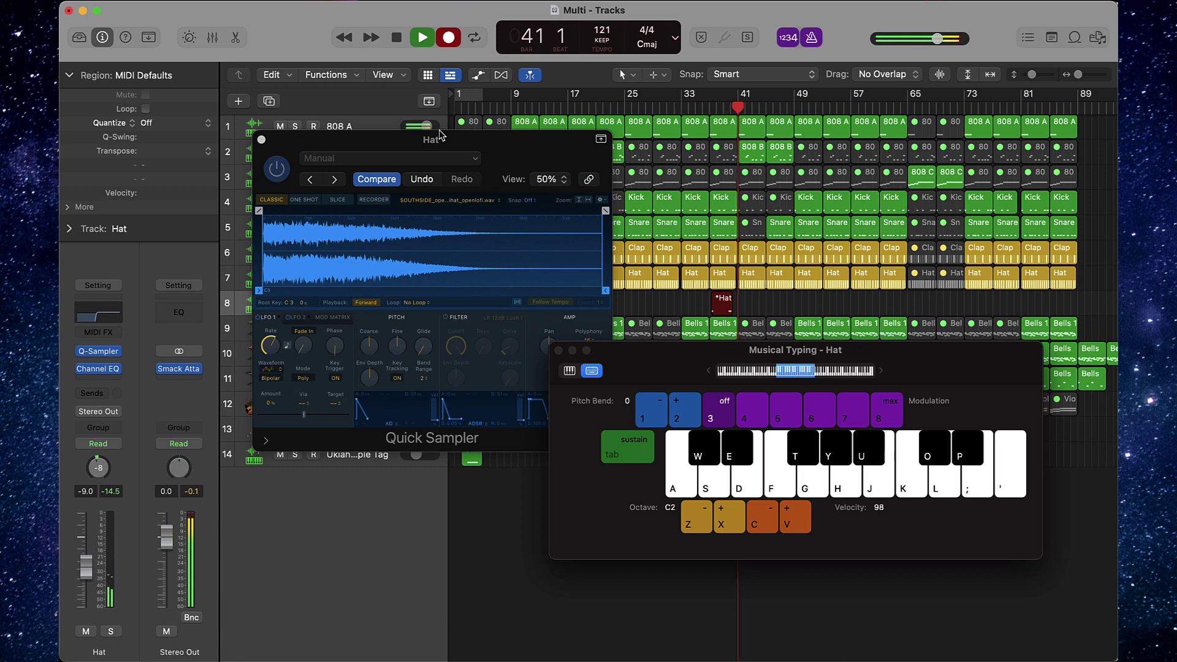
key("space")
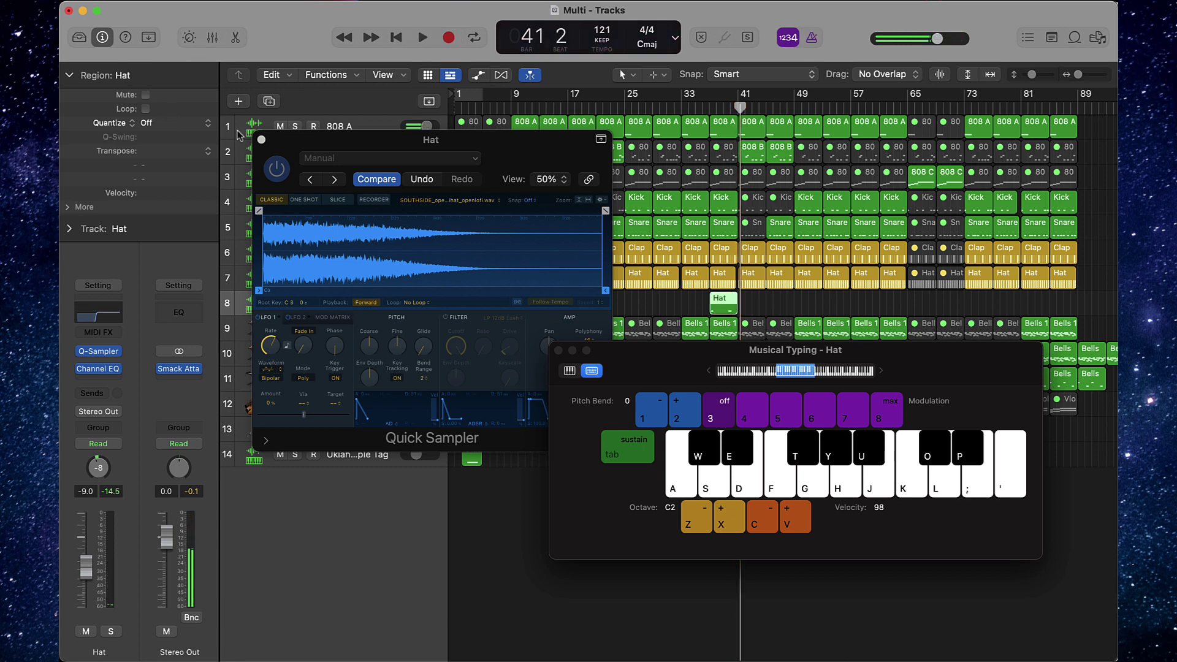
- Close the Quick Sampler, rename the duplicate Hat track as Open, and close Musical Typing
left_click(262, 141)
double_click(352, 303)
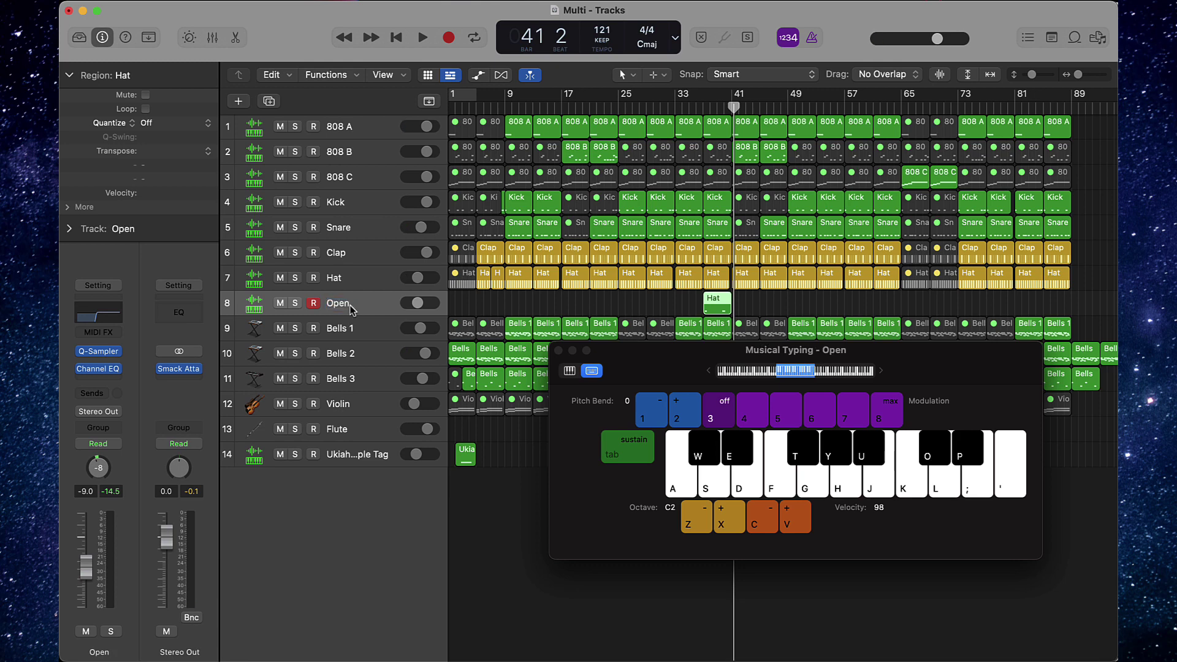
left_click(558, 350)
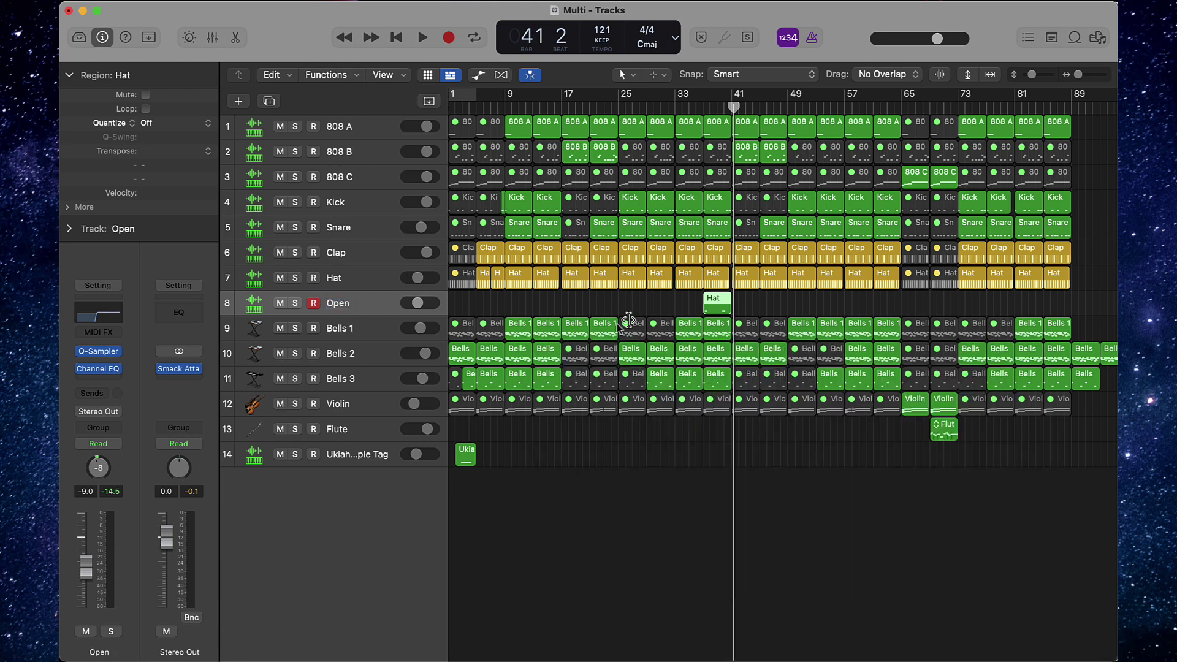
- Check the recorded open hi-hat notes in the Piano Roll and name their region Open
double_click(725, 308)
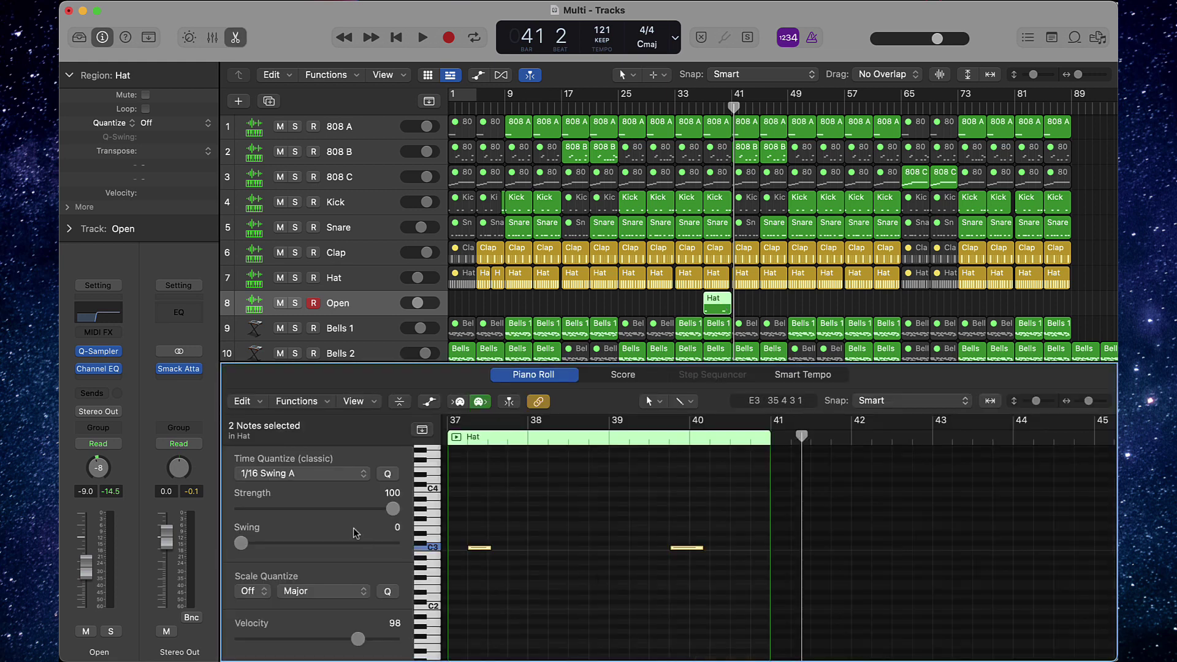
left_click(607, 520)
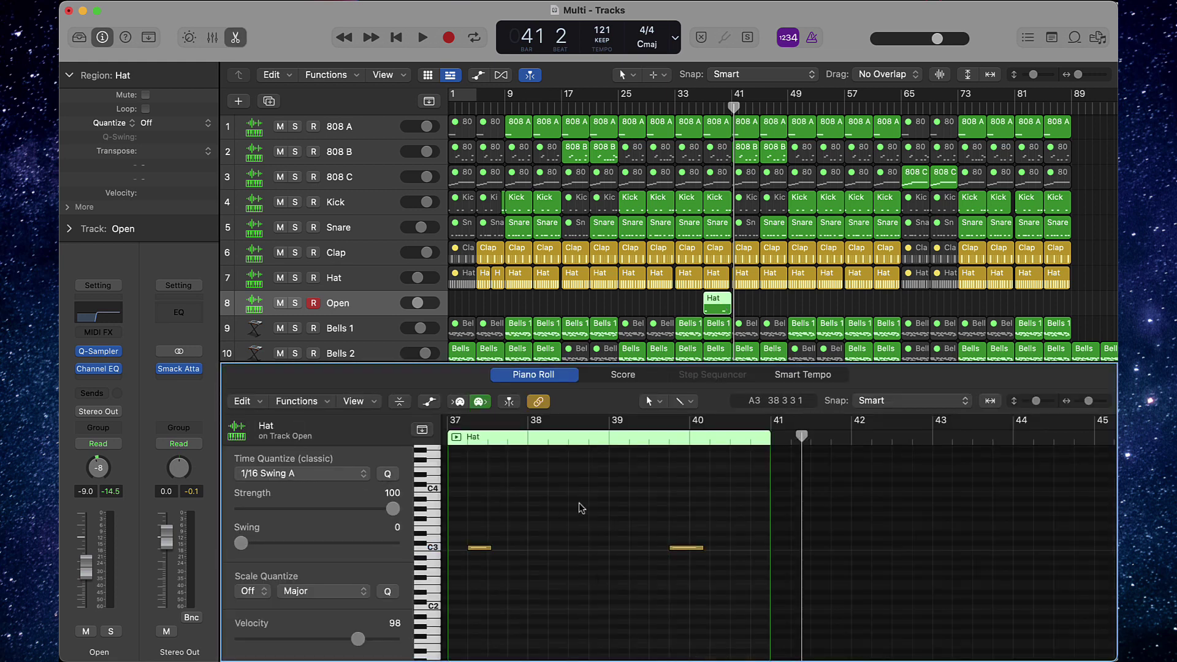
key("e")
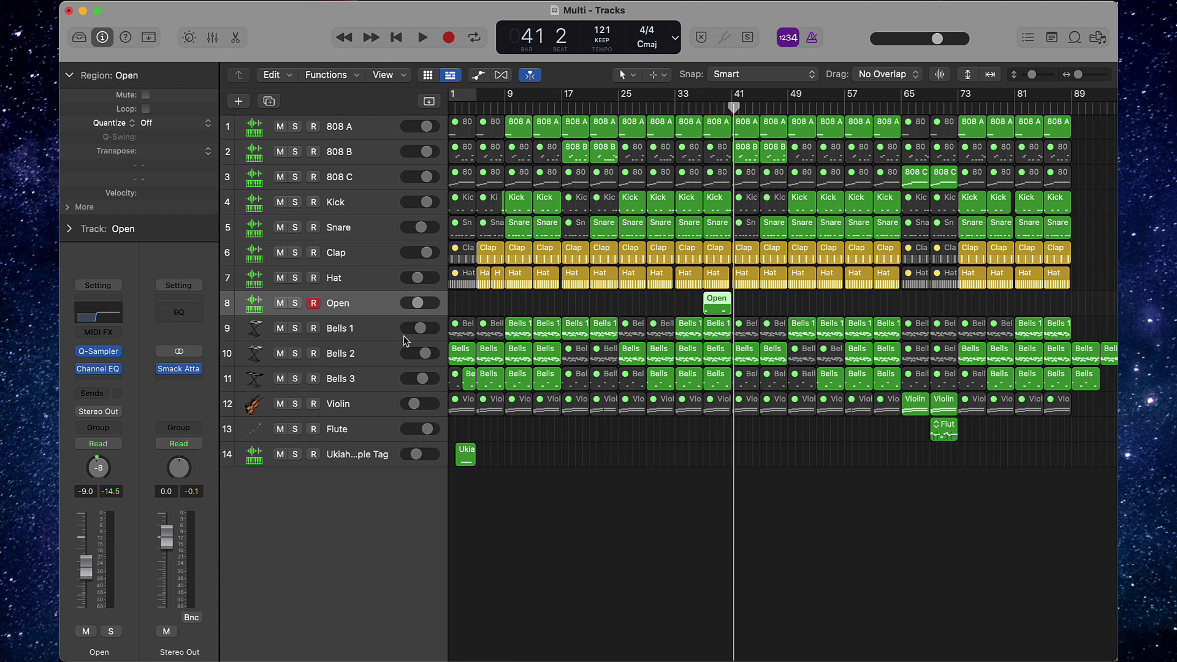
- Return the playhead to the start and set the Open track's volume to -16.2 dB
key("Return")
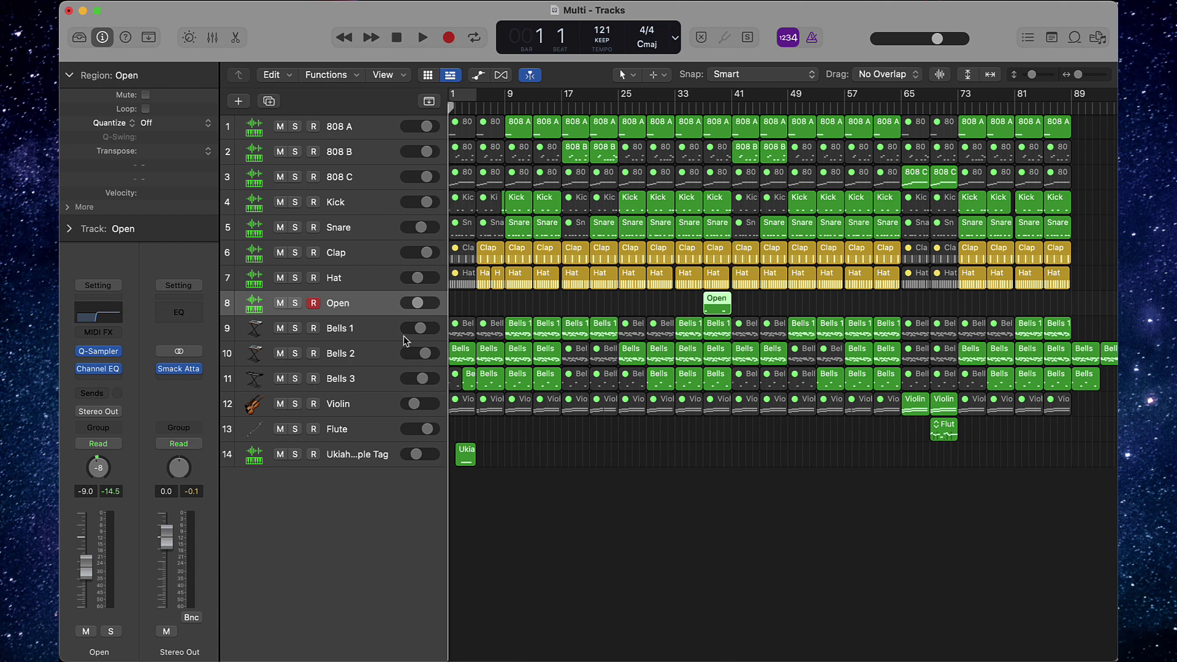
key("z")
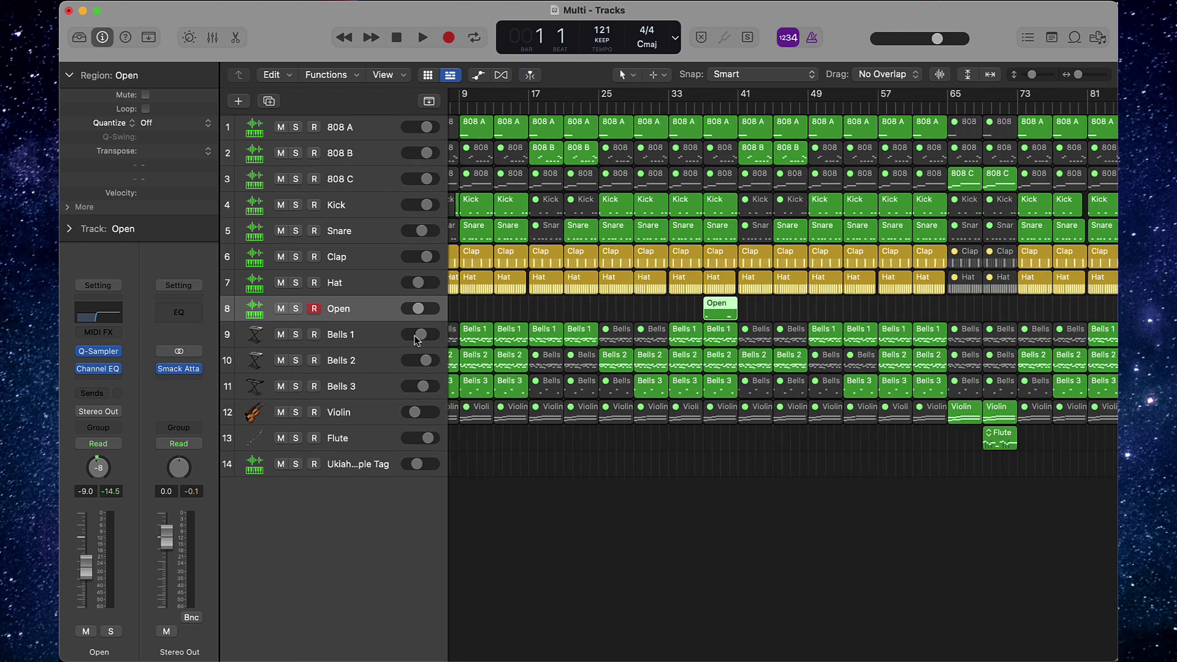
left_click_drag(420, 310, 415, 310)
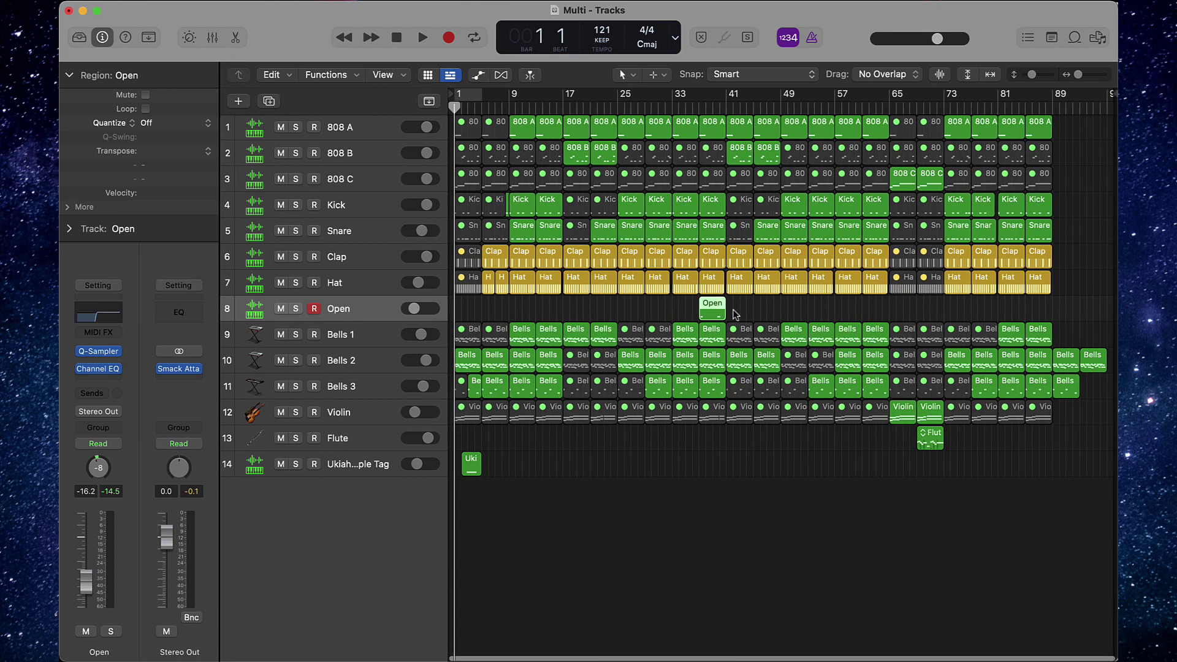
- During playback, copy the Open region to fill bars 9–16, 25–40, 49–64 and 73–88 of the Open track
key("space")
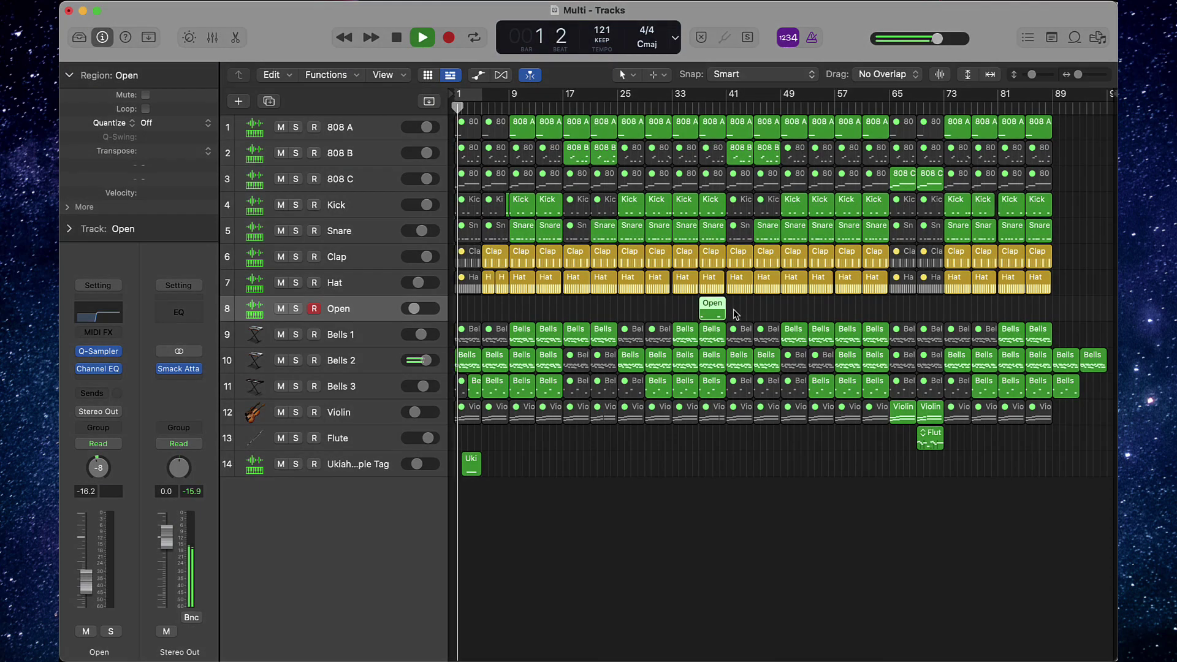
left_click_drag(711, 314, 548, 308)
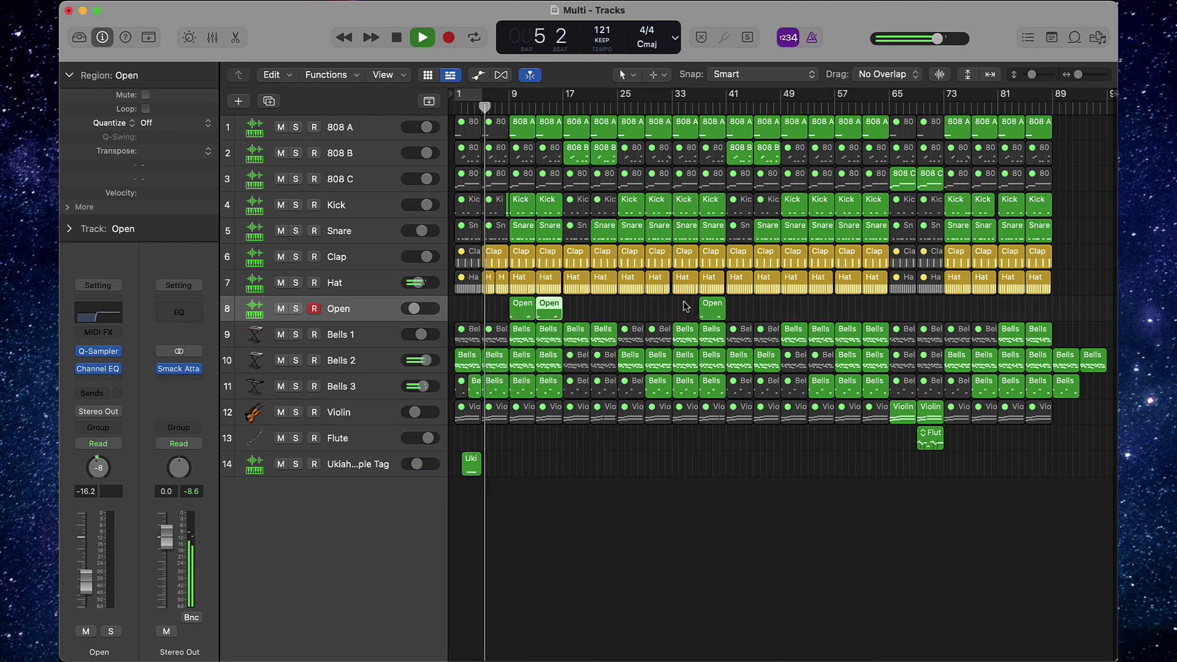
left_click(520, 316, "shift")
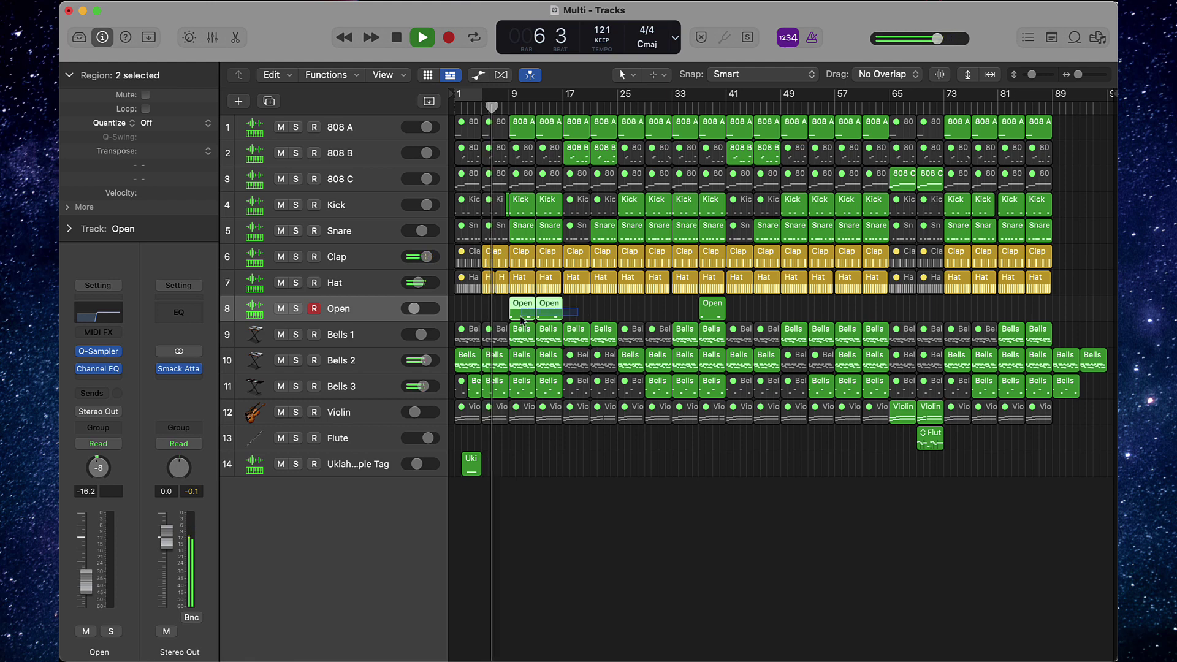
left_click_drag(518, 317, 632, 311)
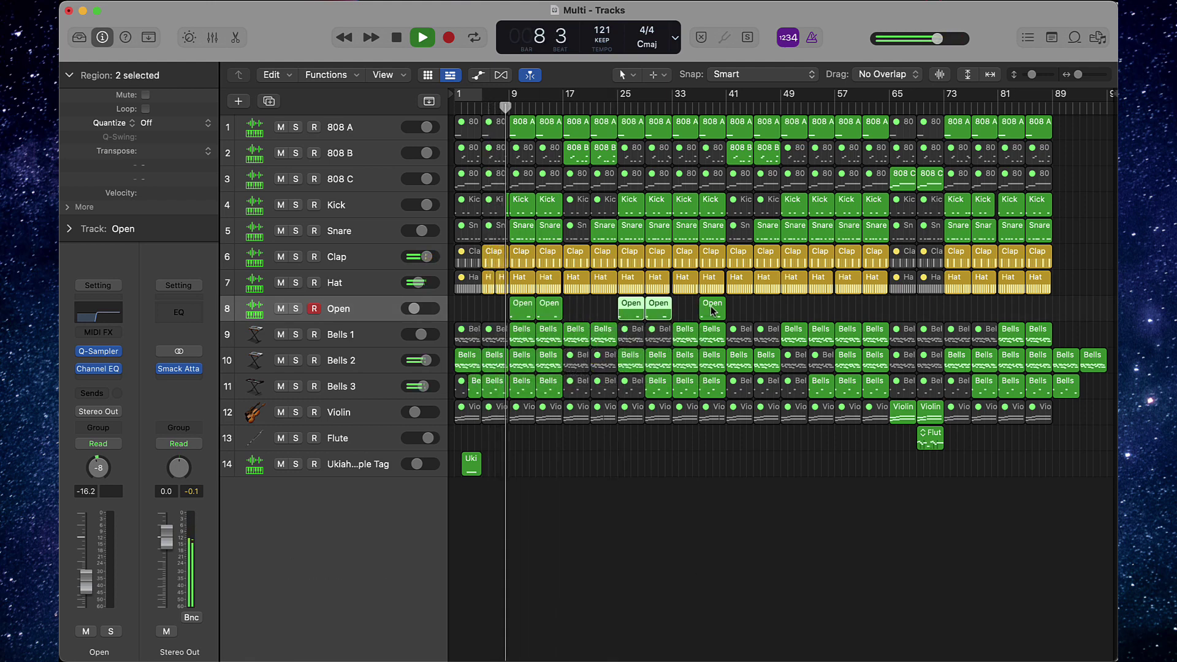
left_click_drag(712, 310, 960, 305)
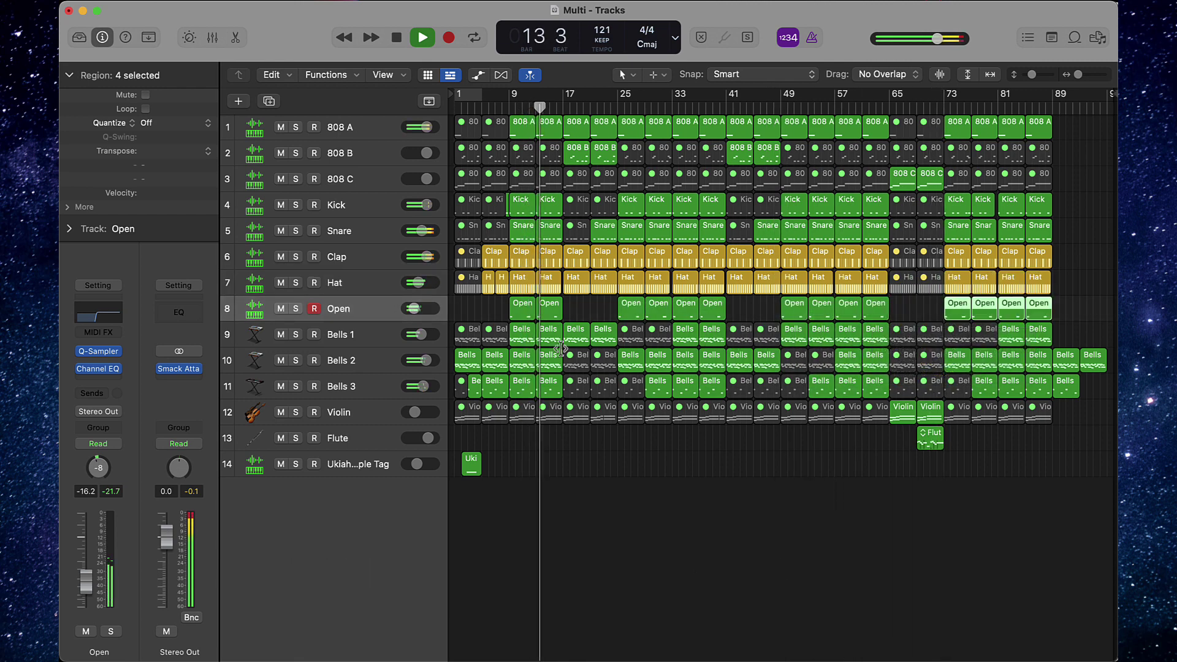
- Set the Open track's volume to -20.0 dB and its pan to +7
left_click_drag(415, 308, 411, 309)
left_click(466, 314)
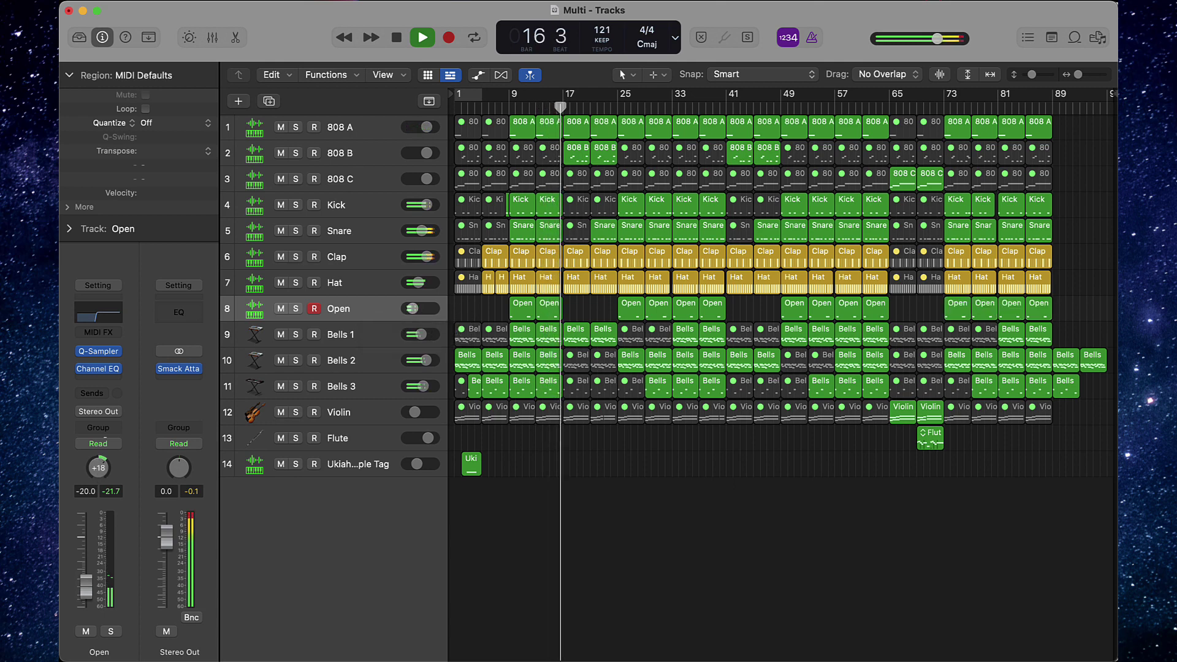
- Audition open hi-hat samples in Splice and load SOUTHSIDE_open_hihat_openlofi.wav into the Open track's Quick Sampler again
left_click(97, 352)
mouse_move(392, 656)
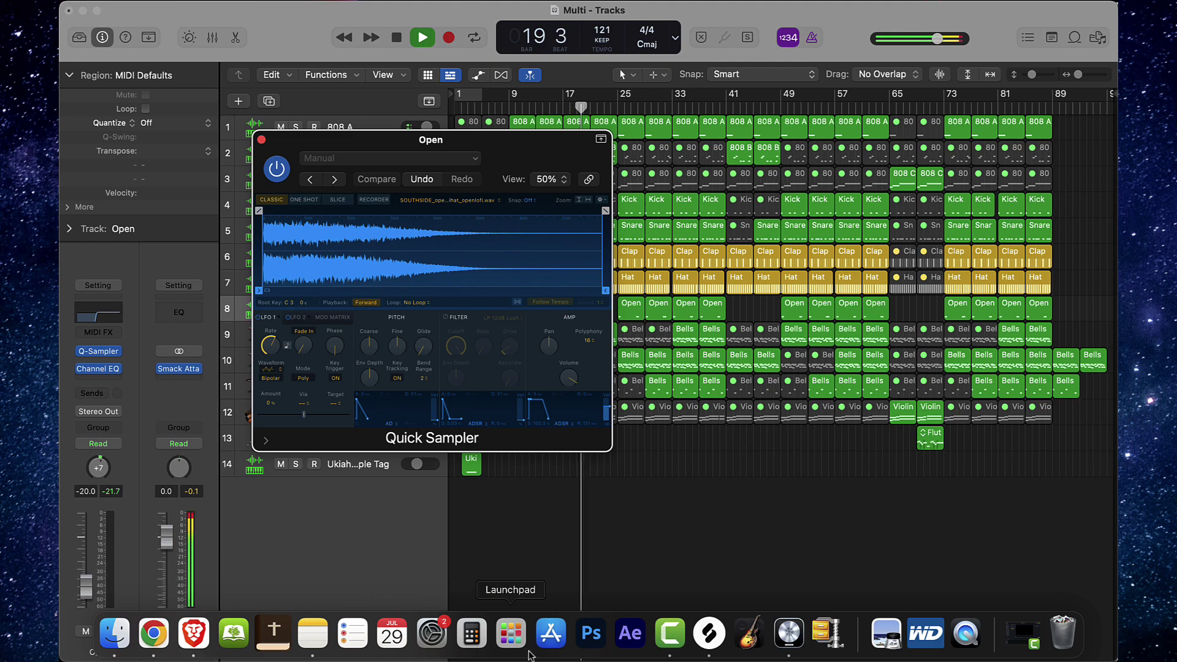
left_click(711, 641)
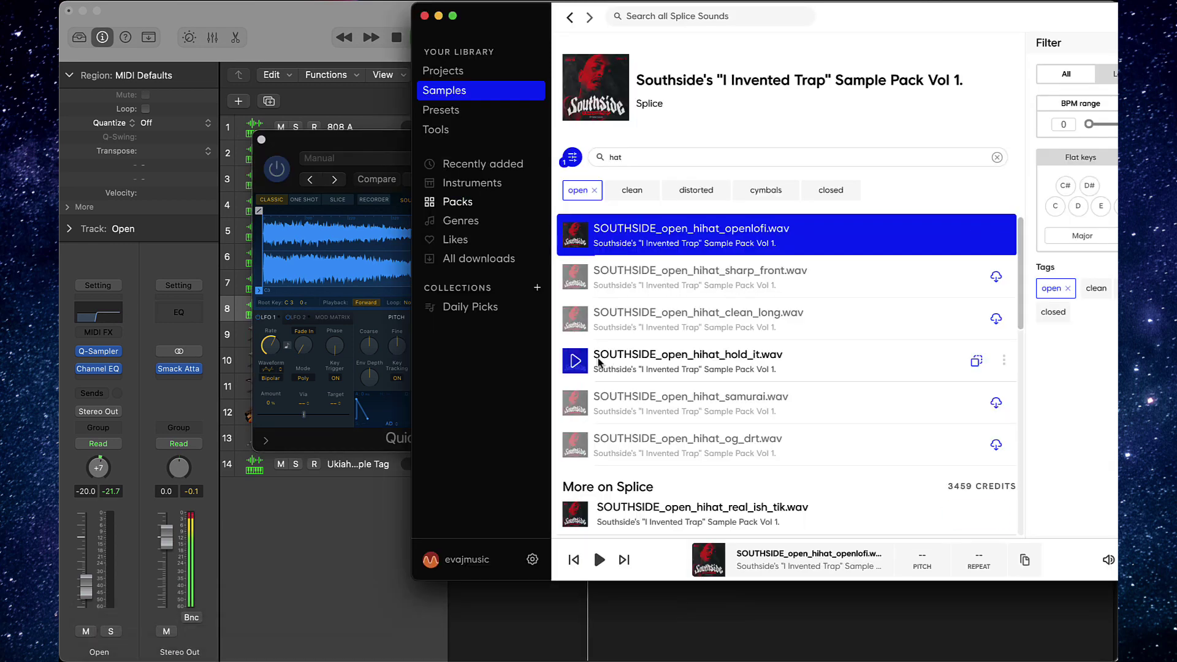
left_click(582, 366)
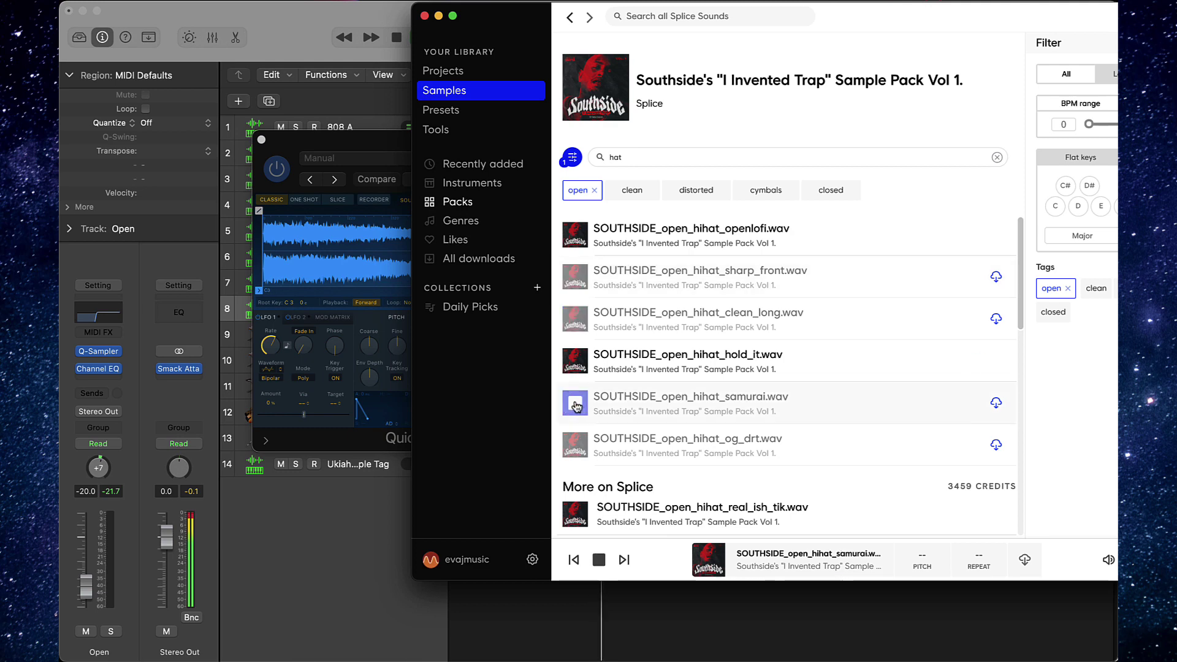
scroll(575, 454, "down", 3)
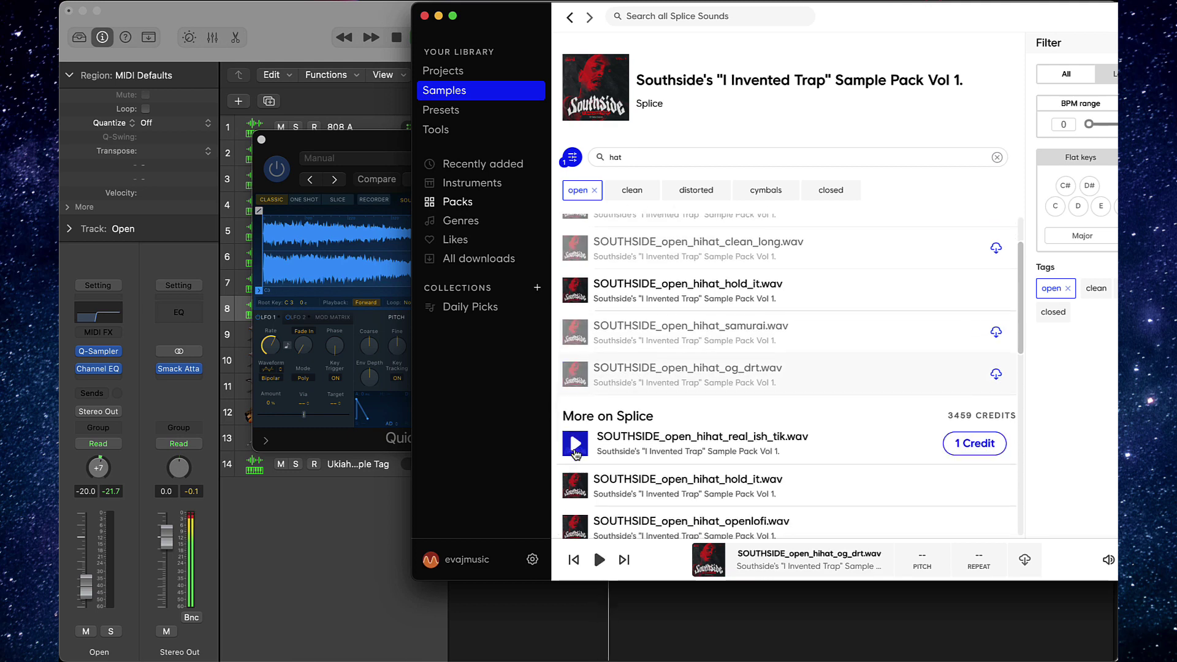
left_click(575, 443)
scroll(574, 442, "down", 1)
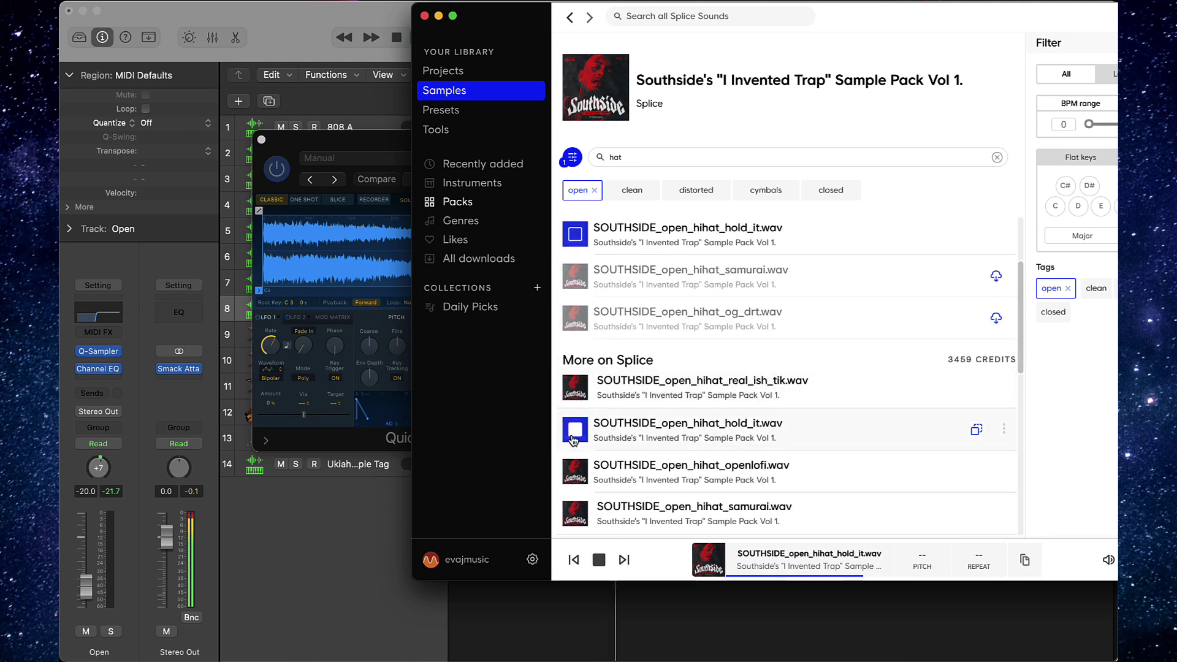
left_click(575, 471)
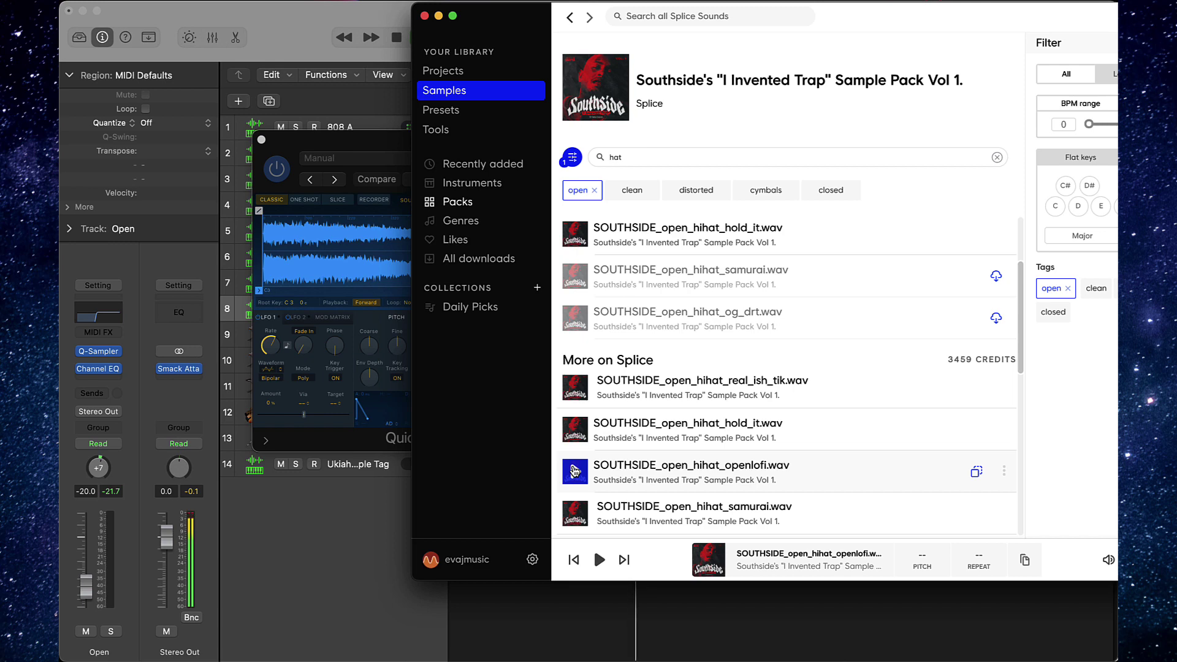
left_click_drag(698, 472, 556, 445)
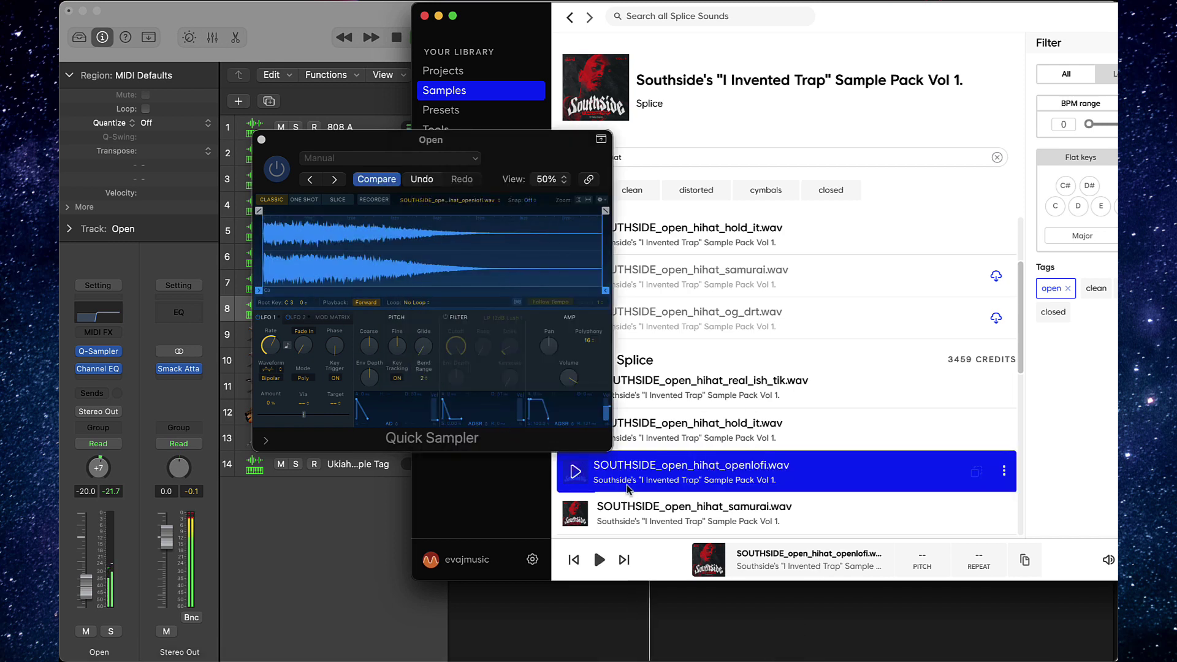
- Audition the samurai and baby open hi-hat samples, and download SOUTHSIDE_open_hihat_baby.wav
scroll(627, 488, "down", 1)
left_click(577, 475)
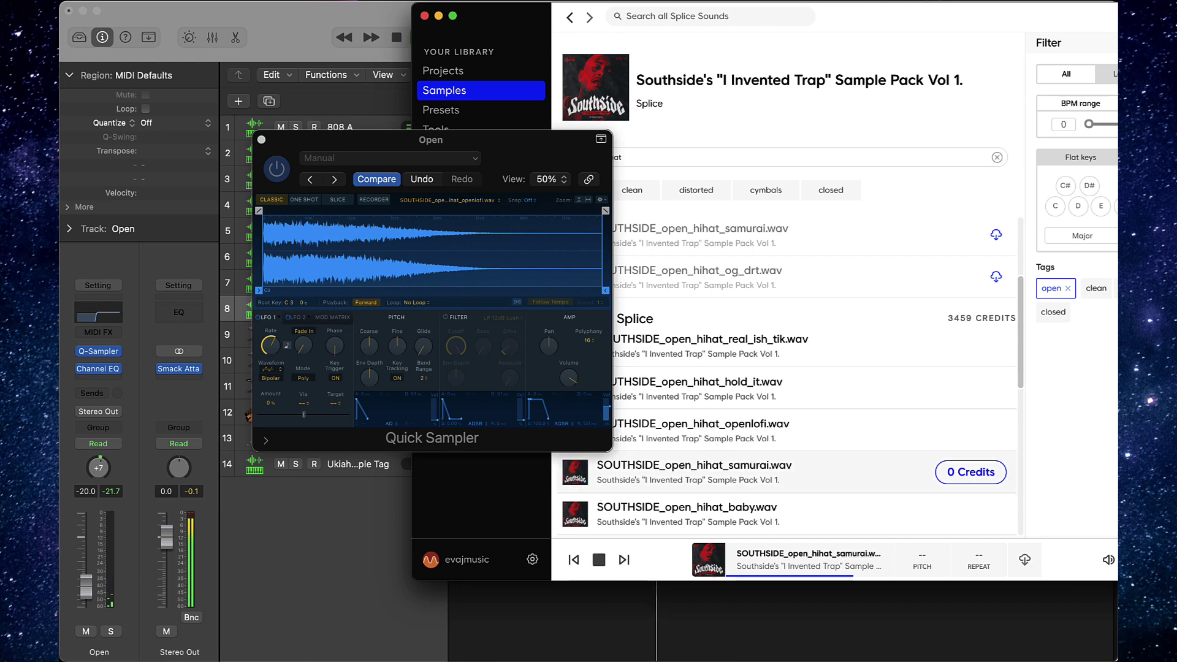
scroll(576, 479, "down", 1)
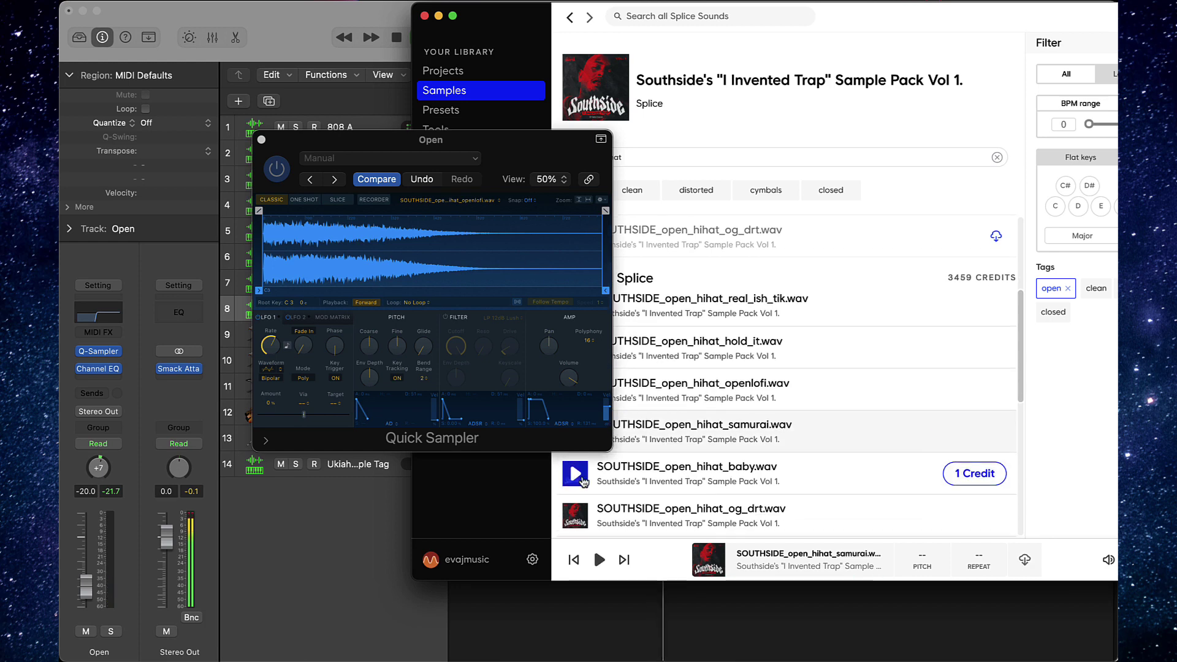
left_click(579, 477)
left_click(954, 476)
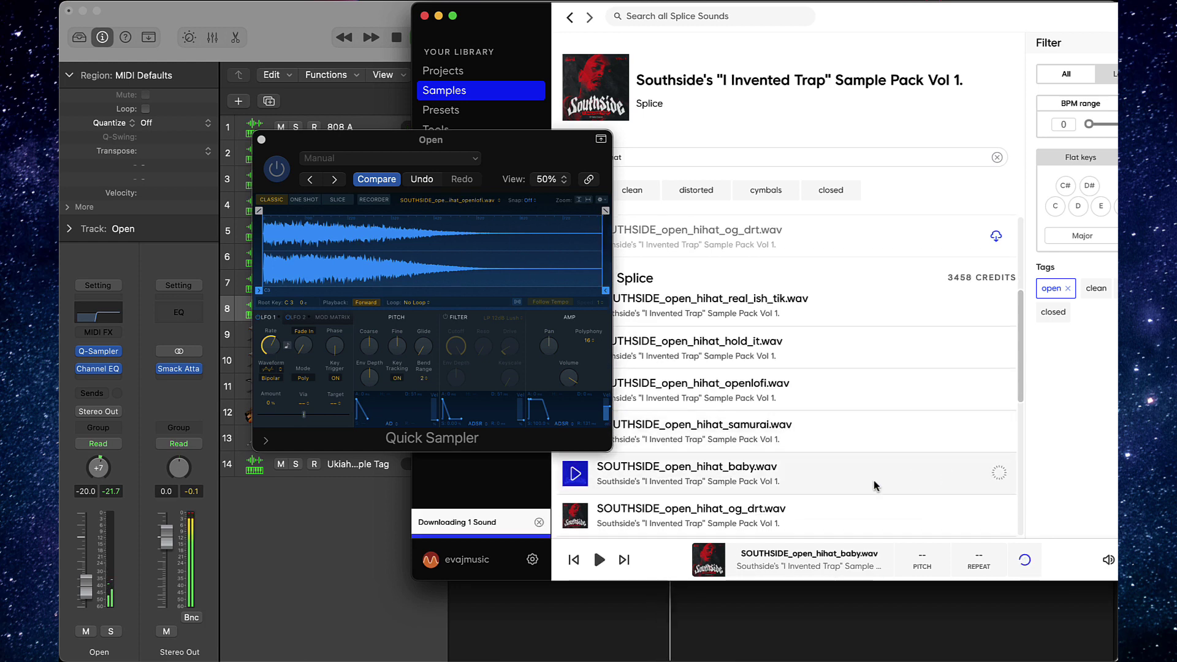
- Load SOUTHSIDE_open_hihat_baby.wav from Splice into the Open track's Quick Sampler
left_click_drag(634, 469, 368, 246)
scroll(601, 485, "down", 1)
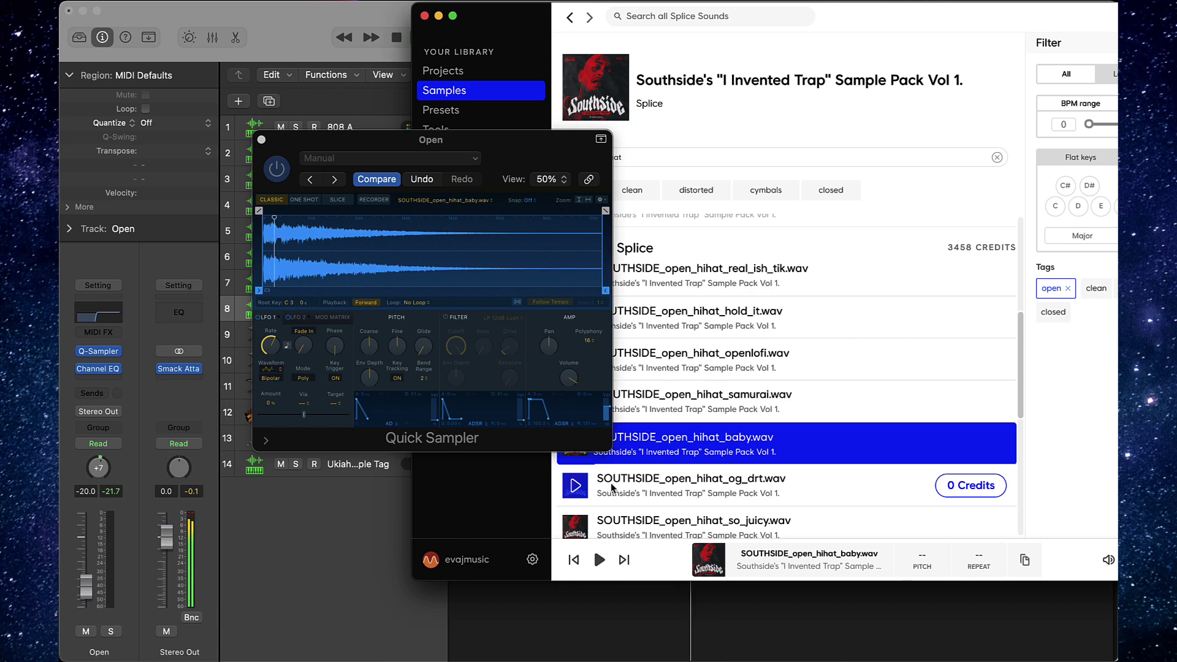
- Switch to Logic Pro, set the Open track's volume to -15.0 dB and its pan to -15, and close Quick Sampler
left_click(100, 469)
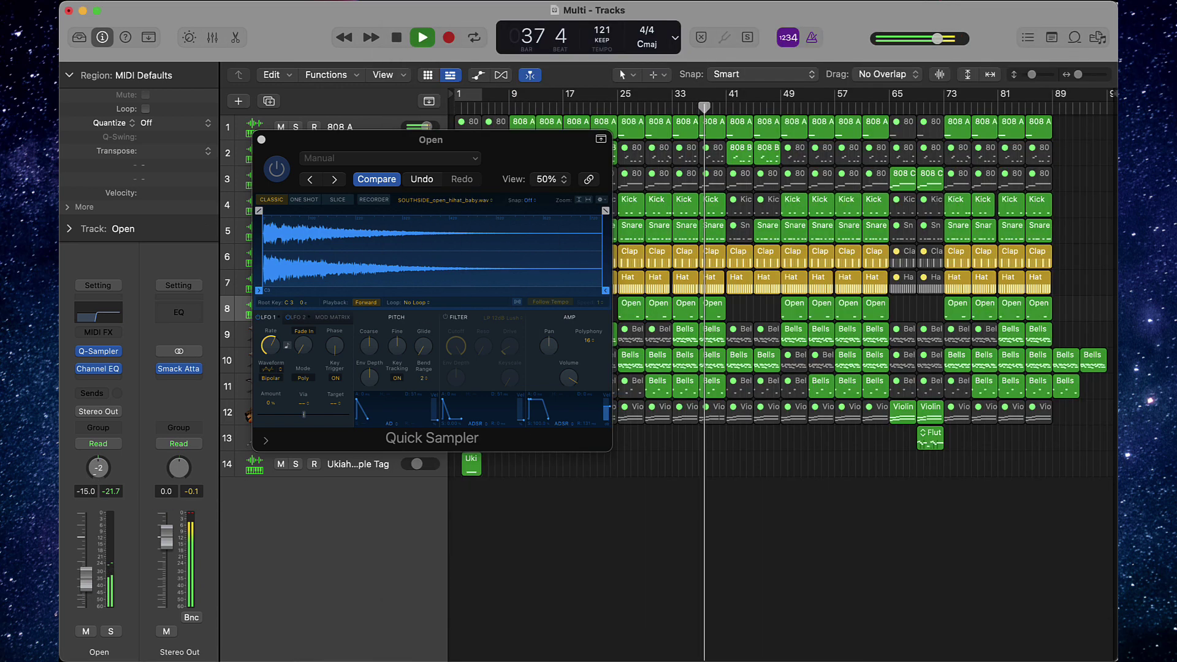
left_click_drag(95, 474, 93, 489)
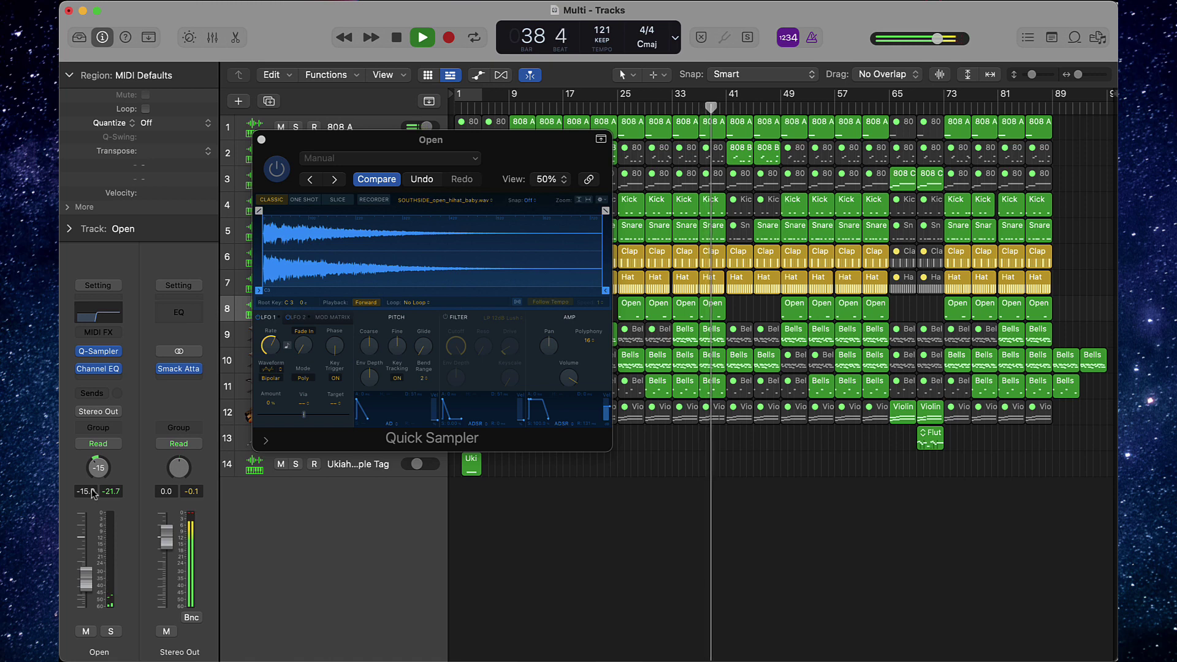
left_click(261, 140)
- Set the Hat track's pan to +7
left_click(365, 281)
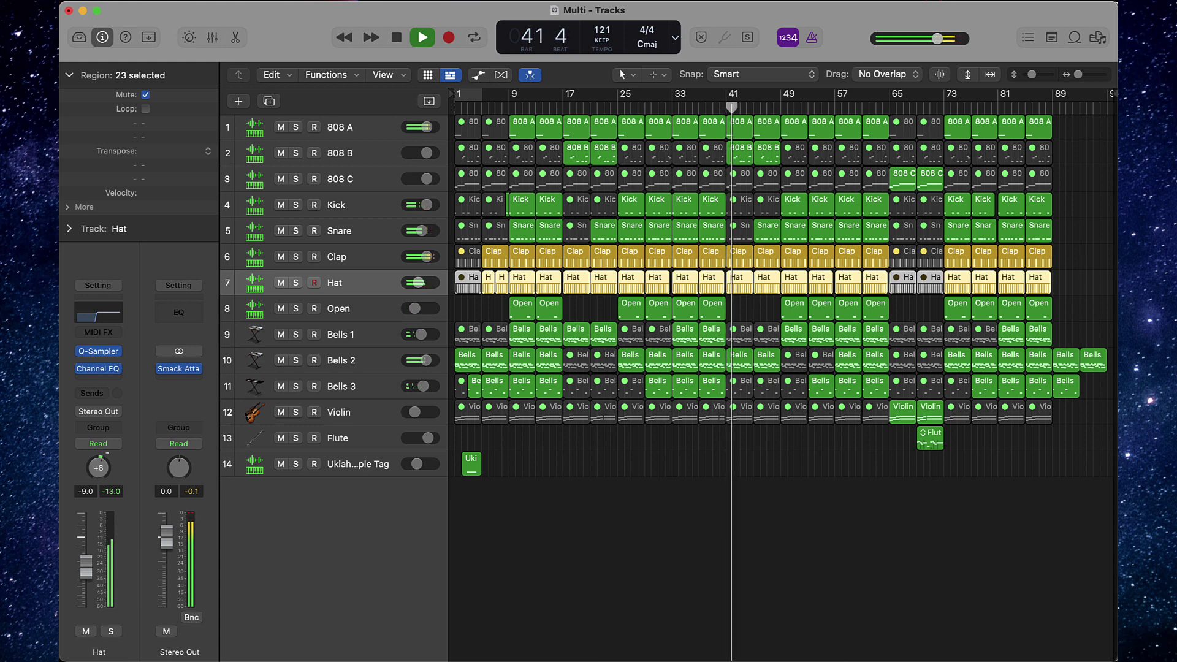
left_click(586, 512)
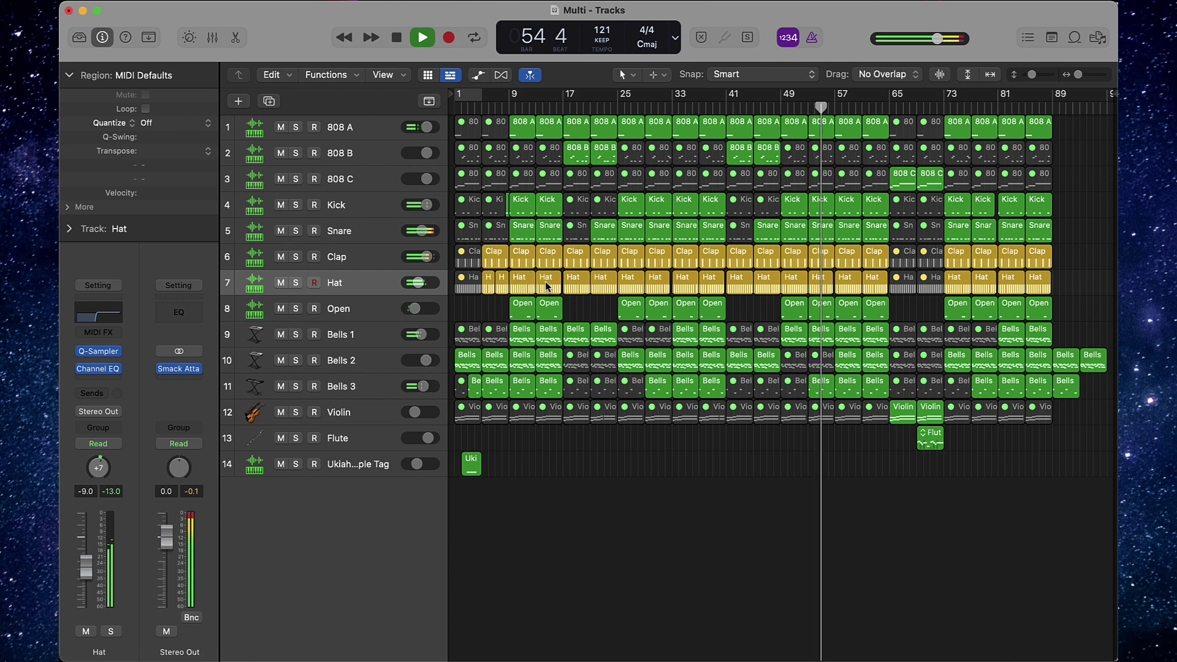
- Stop playback and shorten the ends of the Snare regions starting at bars 9, 25, 33, 49, 57, 73 and 81 by about one beat
left_click(794, 236)
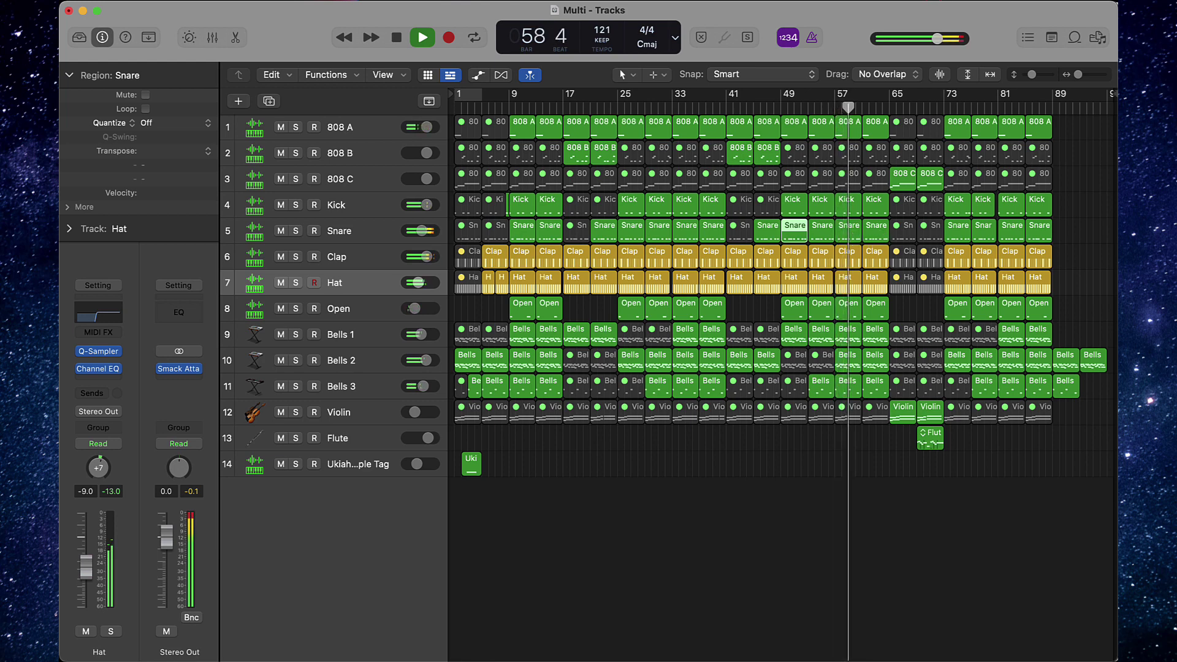
left_click(848, 230, "shift")
key("space")
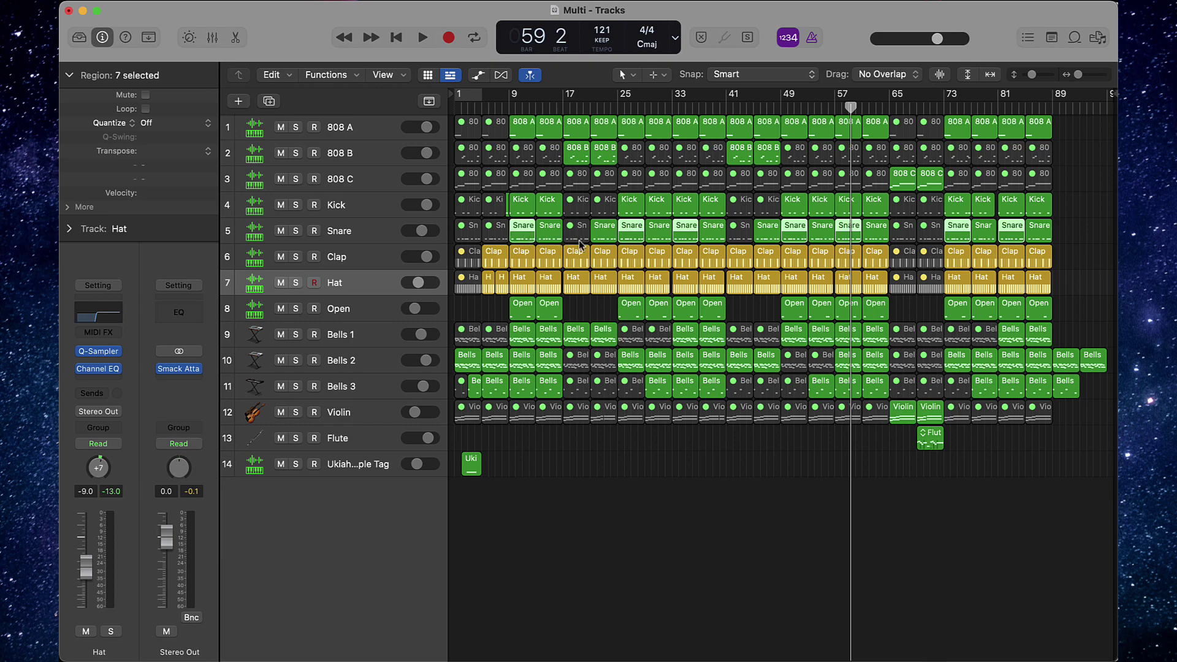
key("super+Right")
key("super+Right")
key("super+Right")
key("super+Right")
key("super+Right")
key("super+Right")
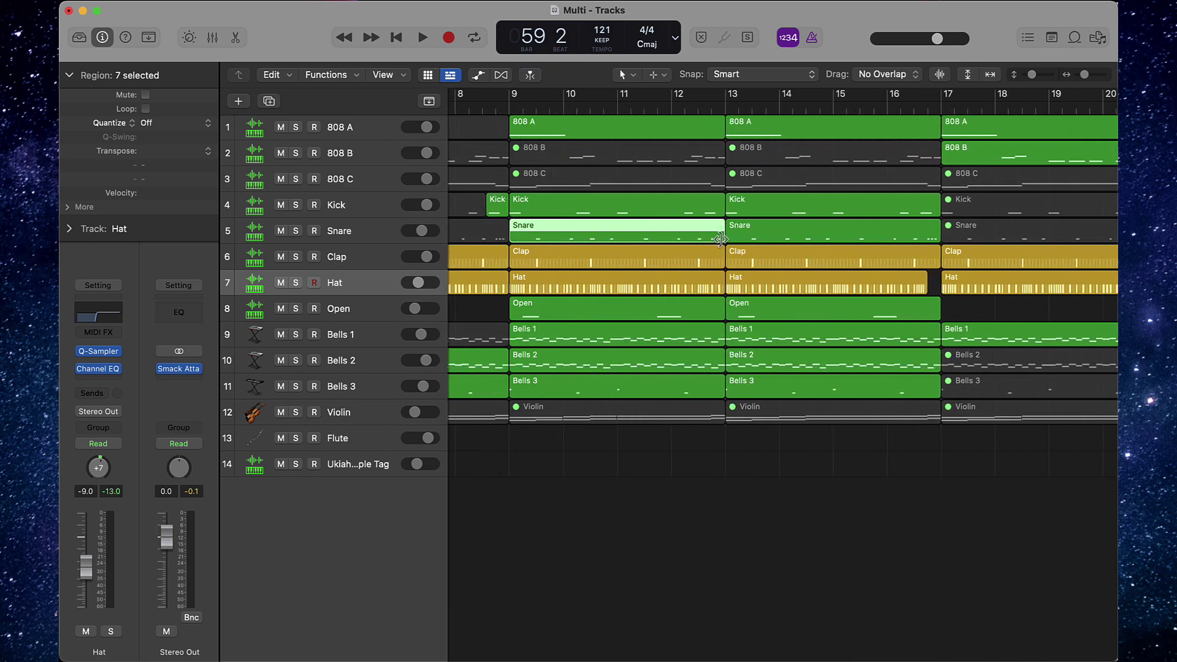
left_click_drag(721, 239, 709, 246)
left_click(728, 449)
left_click(730, 448, "ctrl+alt")
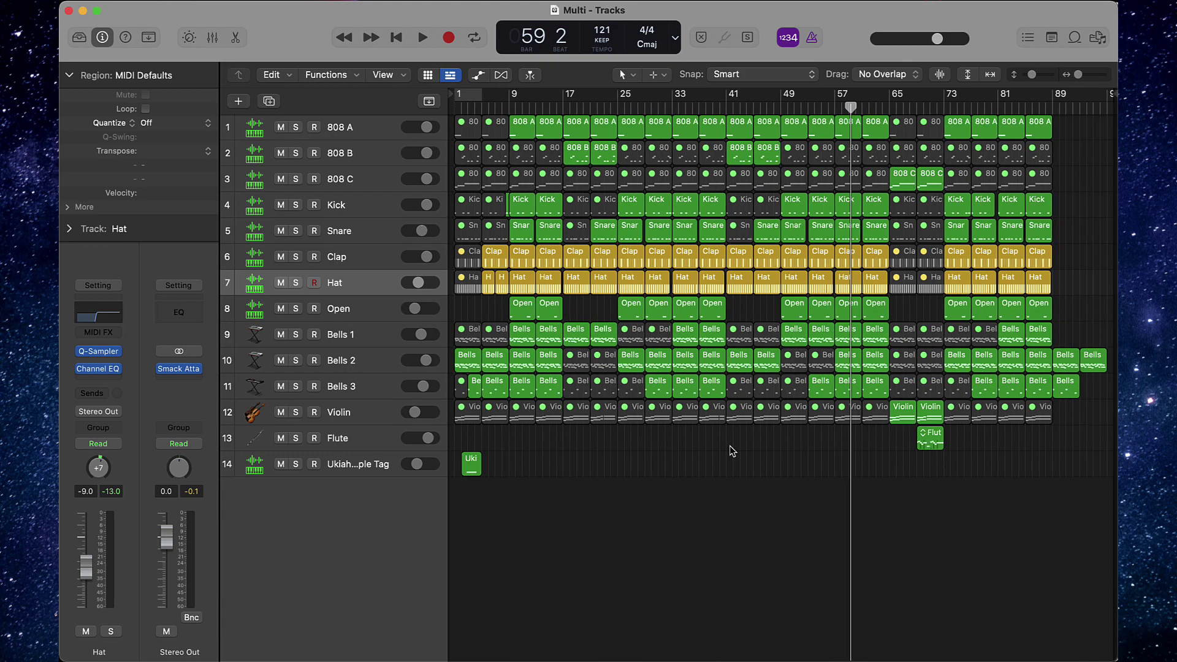
- Play the project from bar 1 and disable record on the Hat track
key("Return")
key("space")
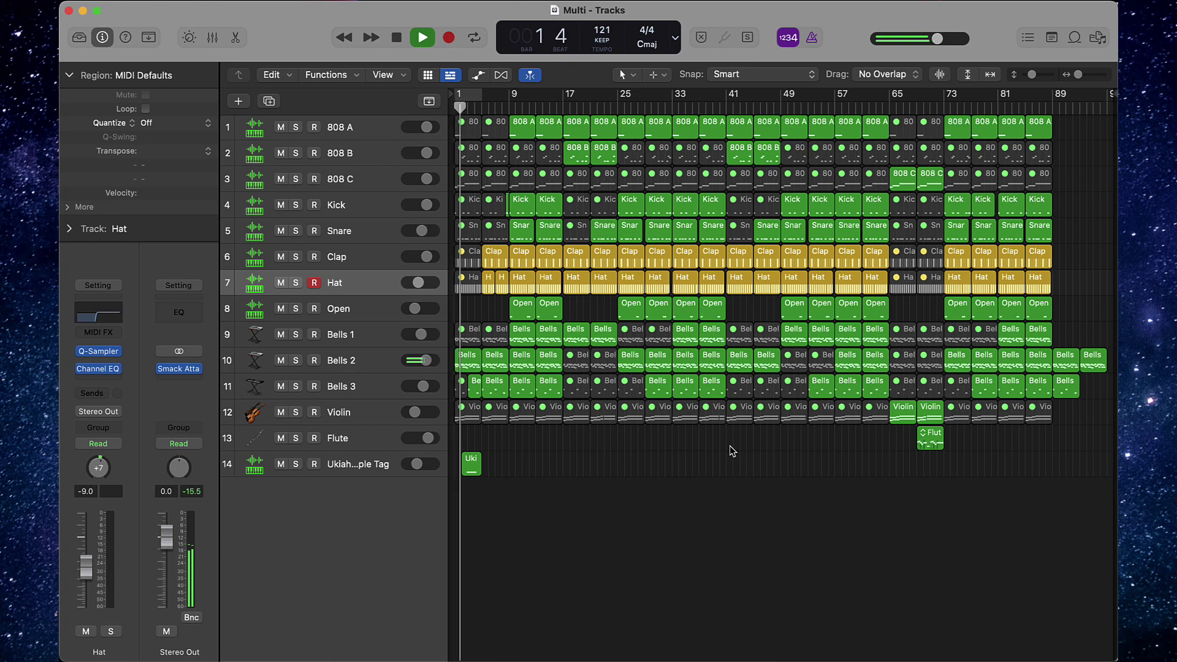
left_click(315, 283)
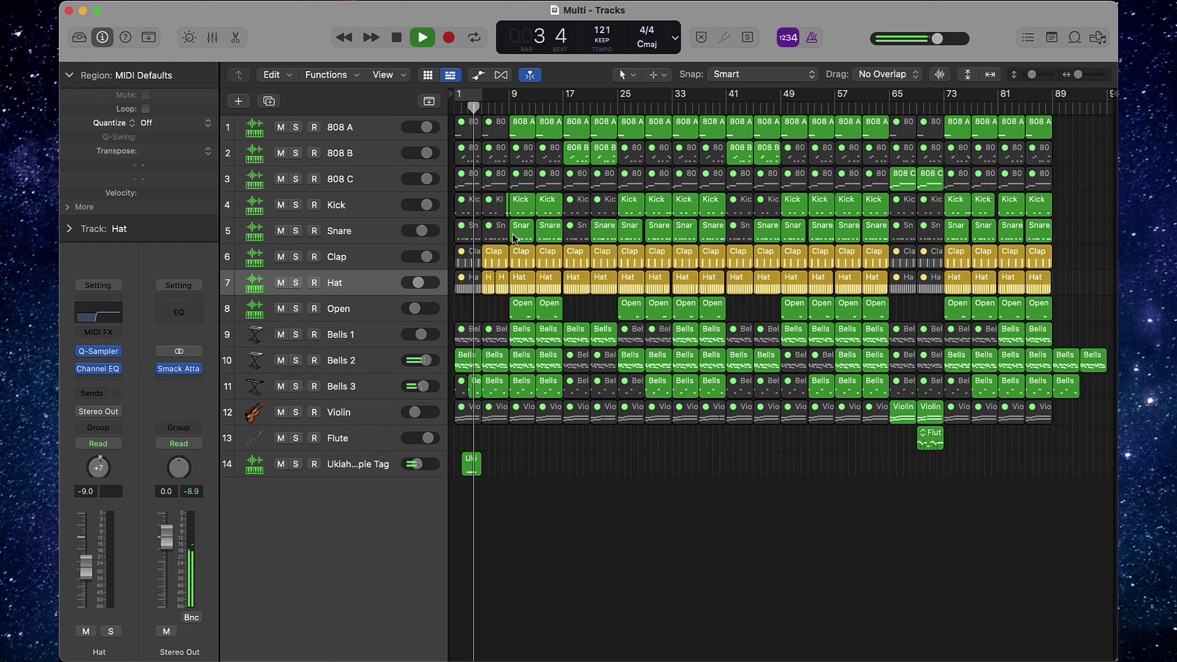
- Trim the start of the muted Snare region at bars 5–8 to leave about the last one and a half beats, and unmute it
key("super+Right")
key("super+Right")
key("super+Right")
key("super+Right")
key("super+Right")
key("super+Right")
key("super+Right")
key("super+Right")
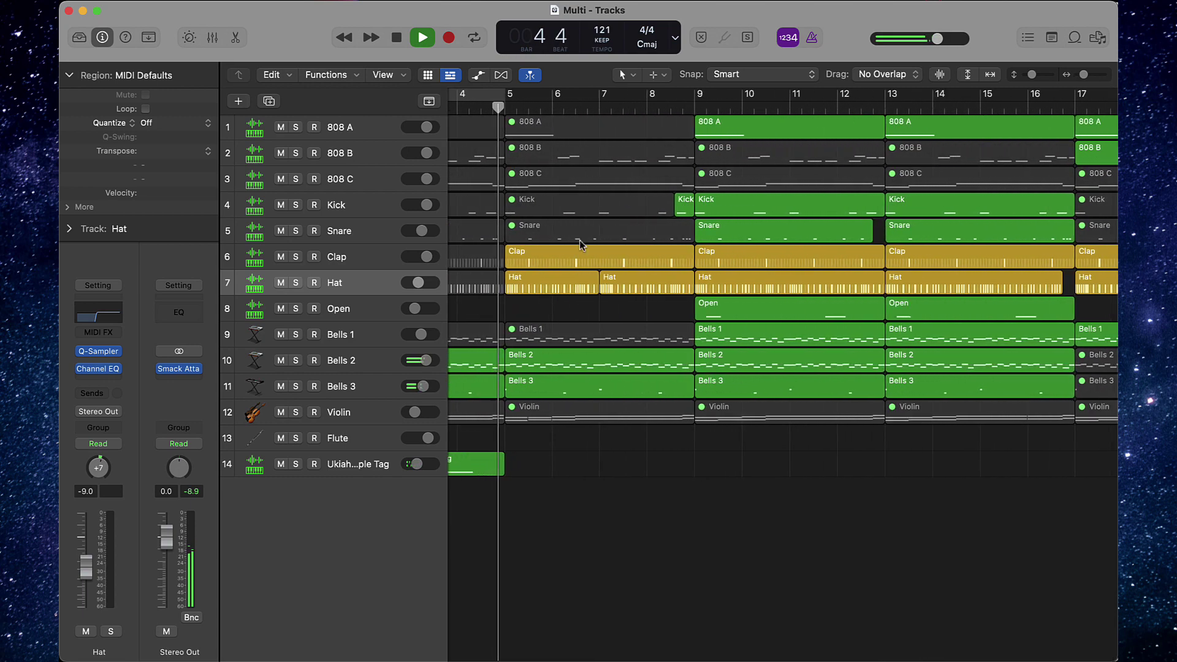
left_click_drag(508, 236, 686, 241)
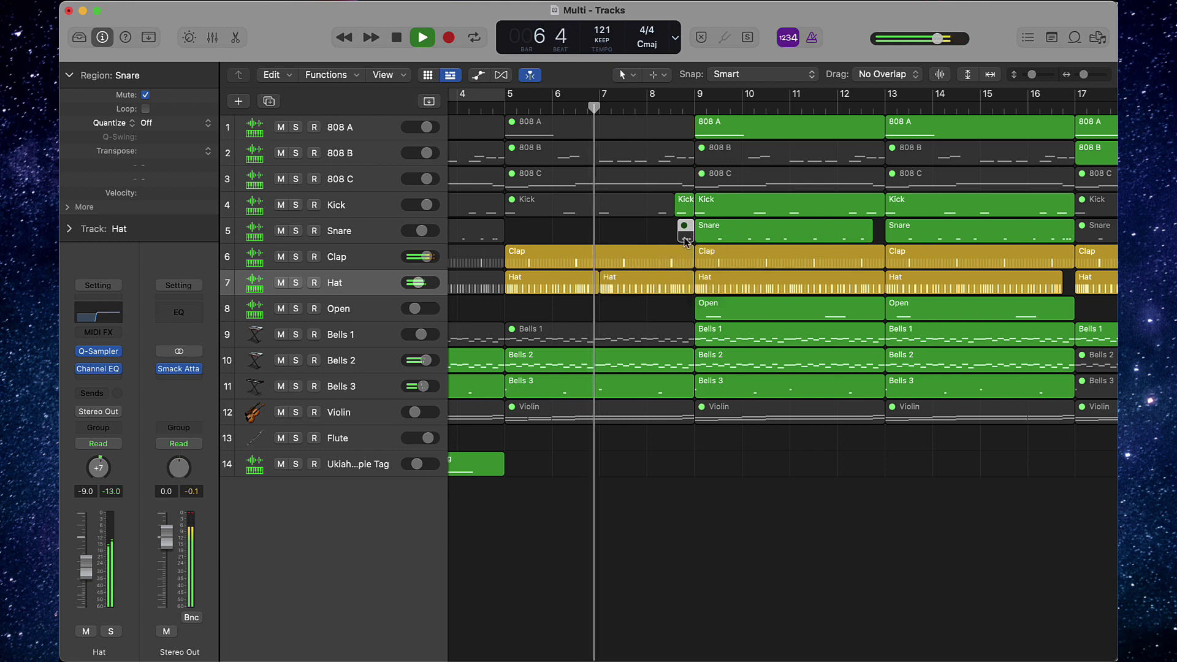
left_click(619, 230)
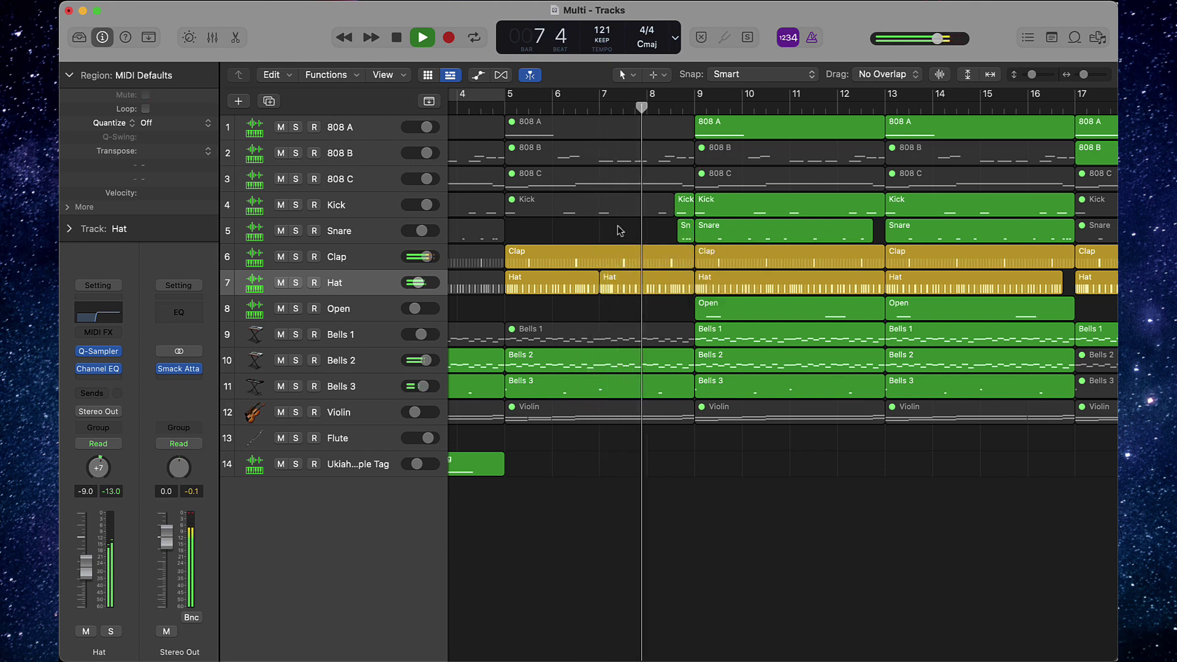
- Examine the Snare region edges around bar 9 and the surrounding arrangement during playback
scroll(619, 228, "left", 5)
scroll(619, 228, "right", 6)
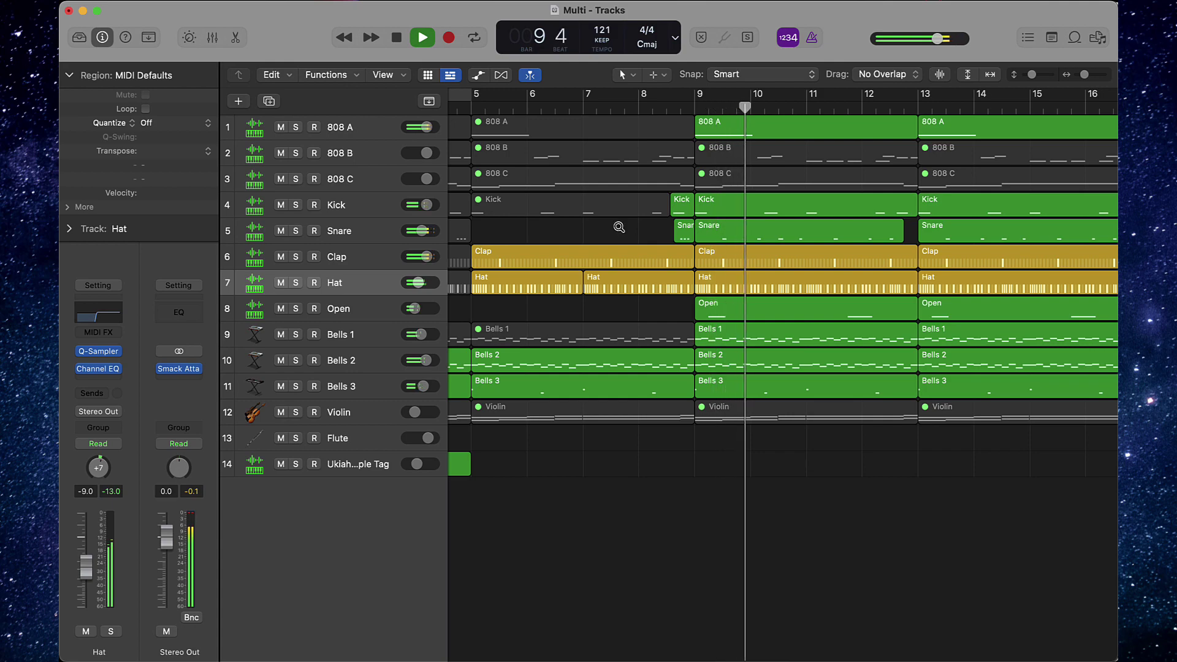
scroll(619, 228, "down", 5)
scroll(619, 228, "right", 5)
scroll(619, 227, "up", 5)
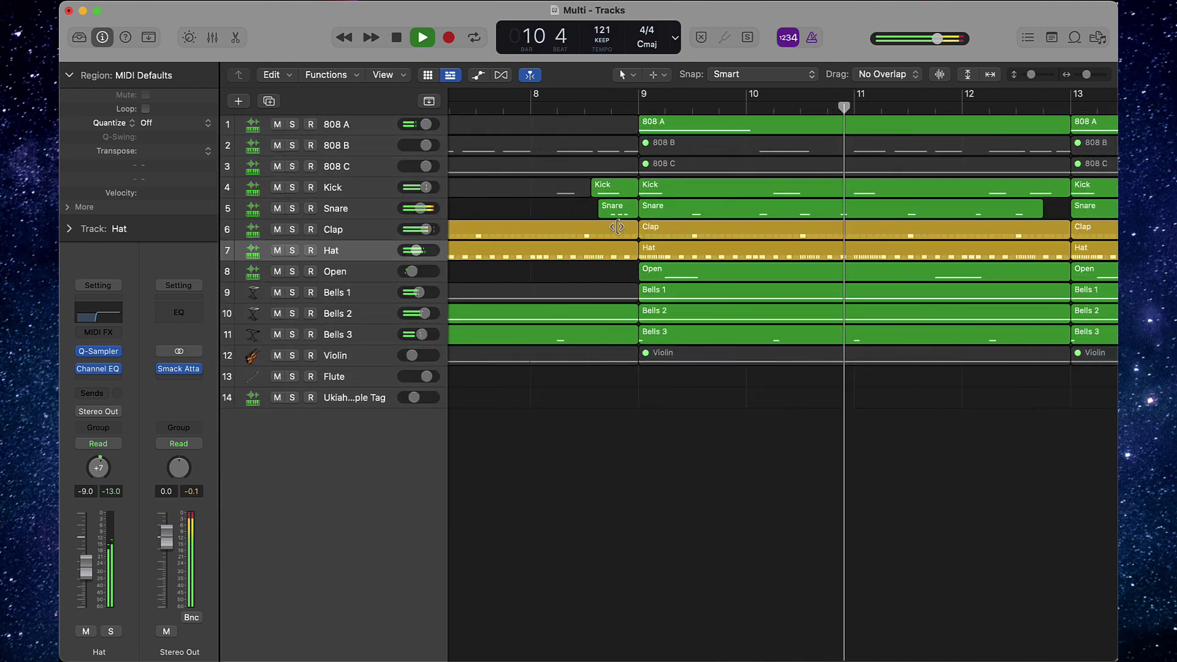
scroll(618, 228, "left", 8)
scroll(618, 227, "up", 2)
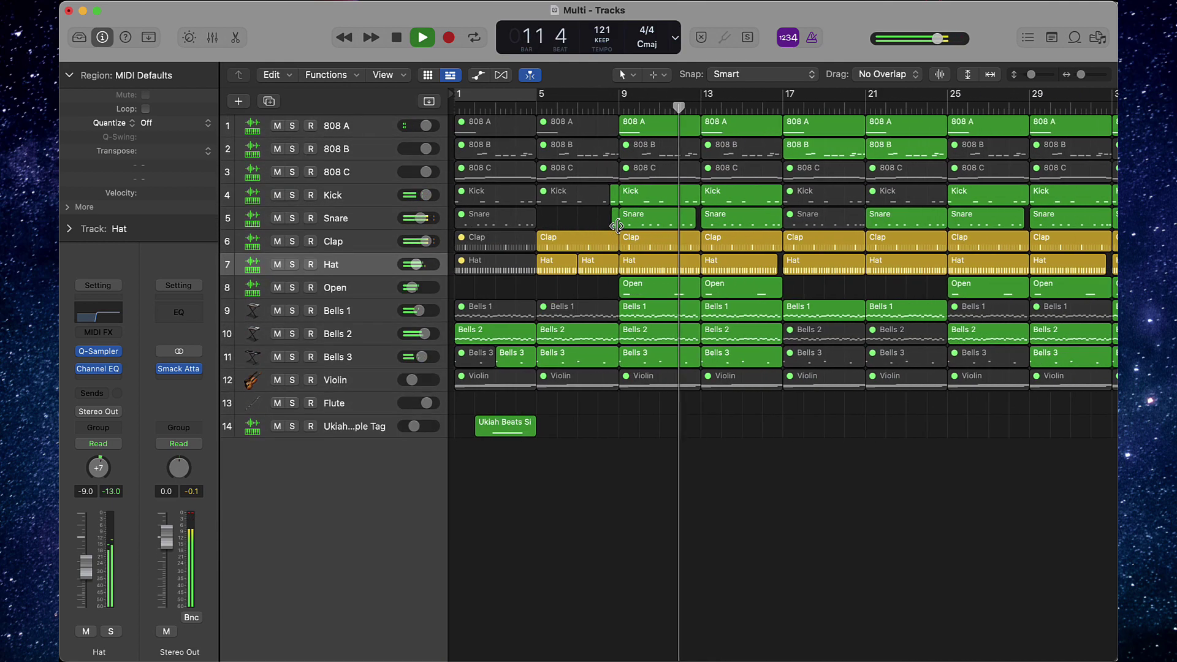
scroll(618, 226, "right", 6)
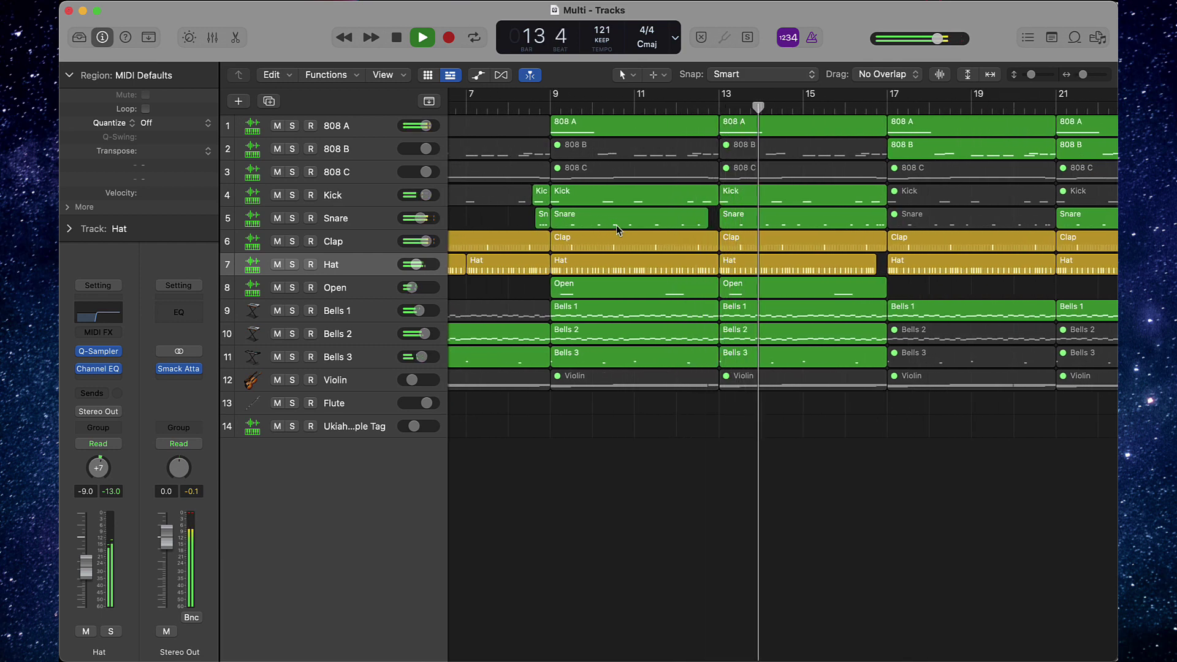
scroll(616, 226, "left", 5)
scroll(616, 225, "down", 2)
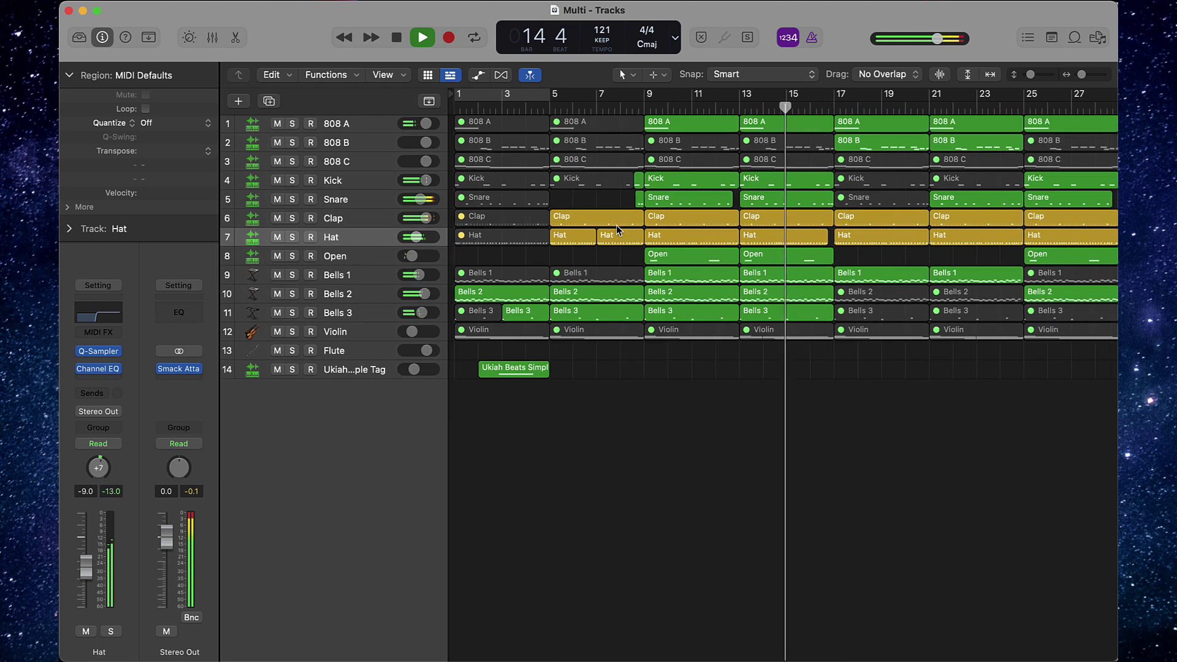
scroll(617, 225, "left", 5)
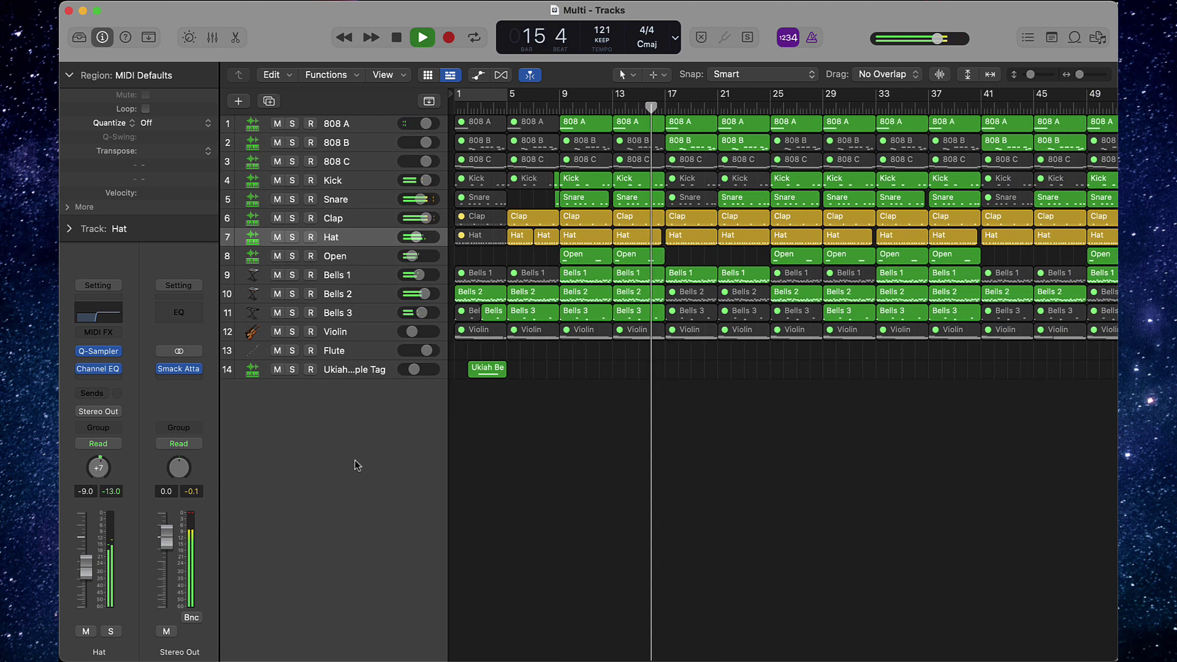
- Rename track 14 as Ukiah Beats Tag and deselect its region
double_click(359, 369)
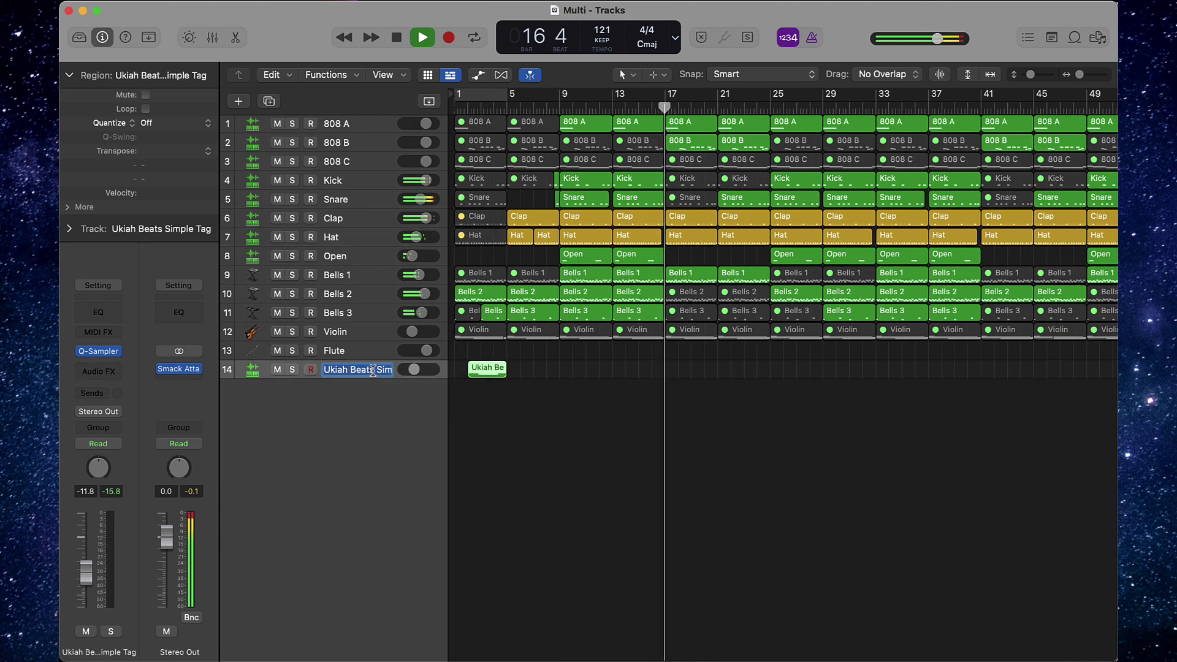
left_click(376, 371)
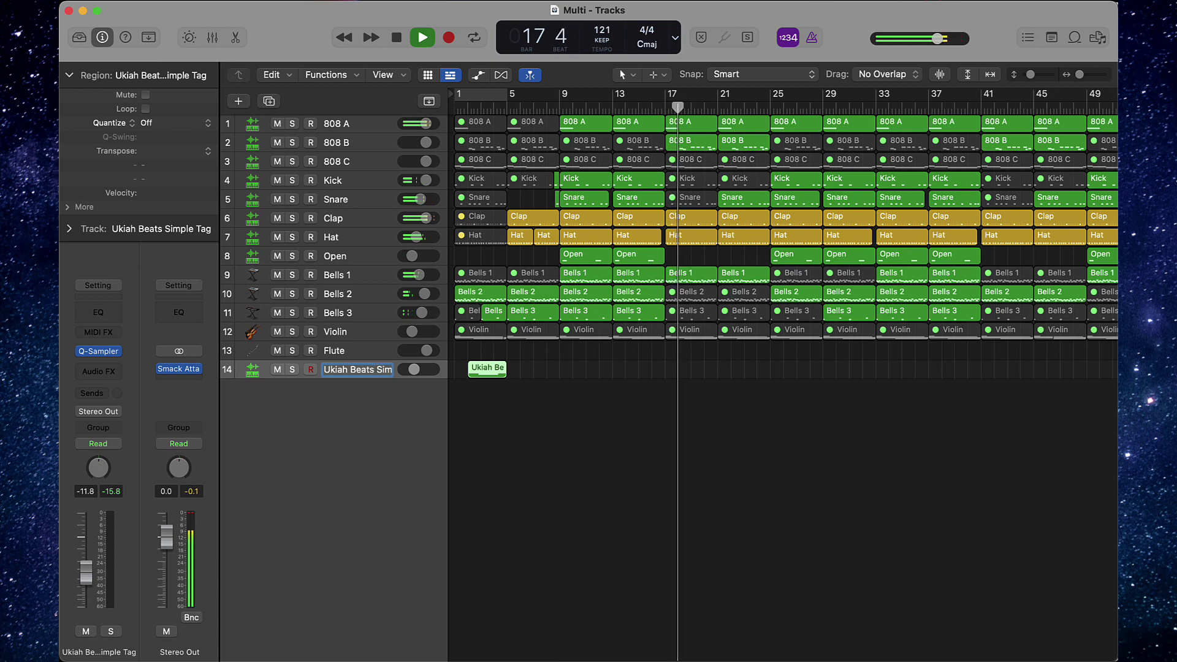
key("Right")
key("Right")
key("Right")
key("Right")
key("Right")
key("Right")
key("Right")
key("Right")
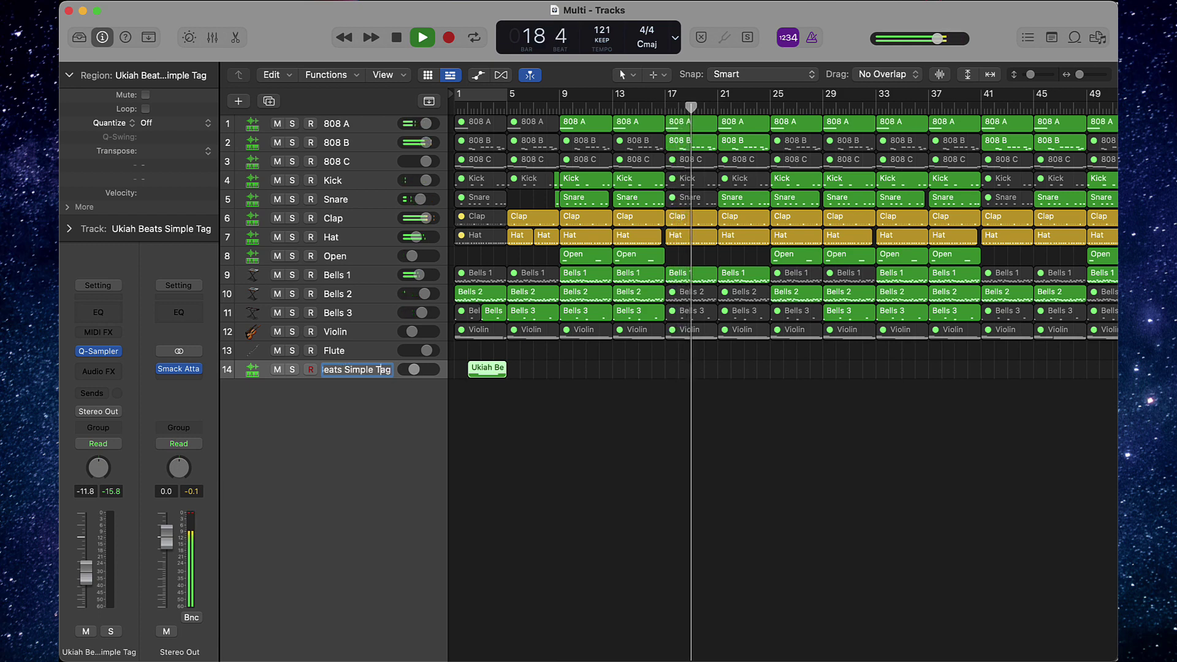
key("BackSpace")
key("BackSpace")
key("BackSpace")
key("BackSpace")
key("BackSpace")
key("BackSpace")
key("BackSpace")
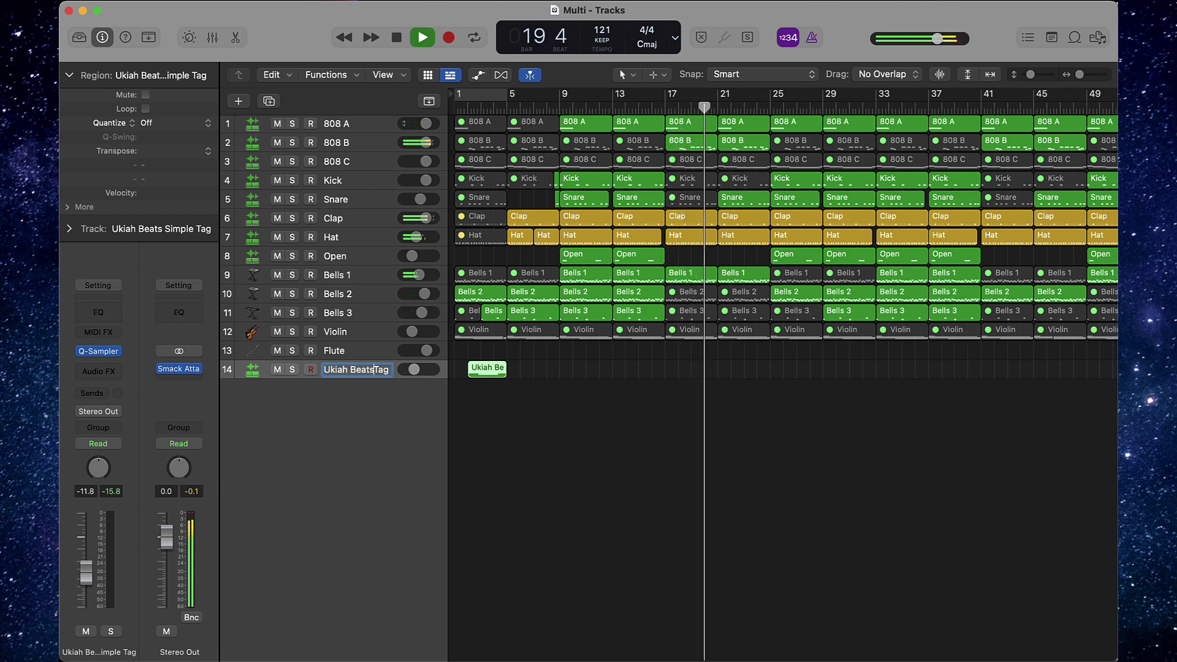
key("Return")
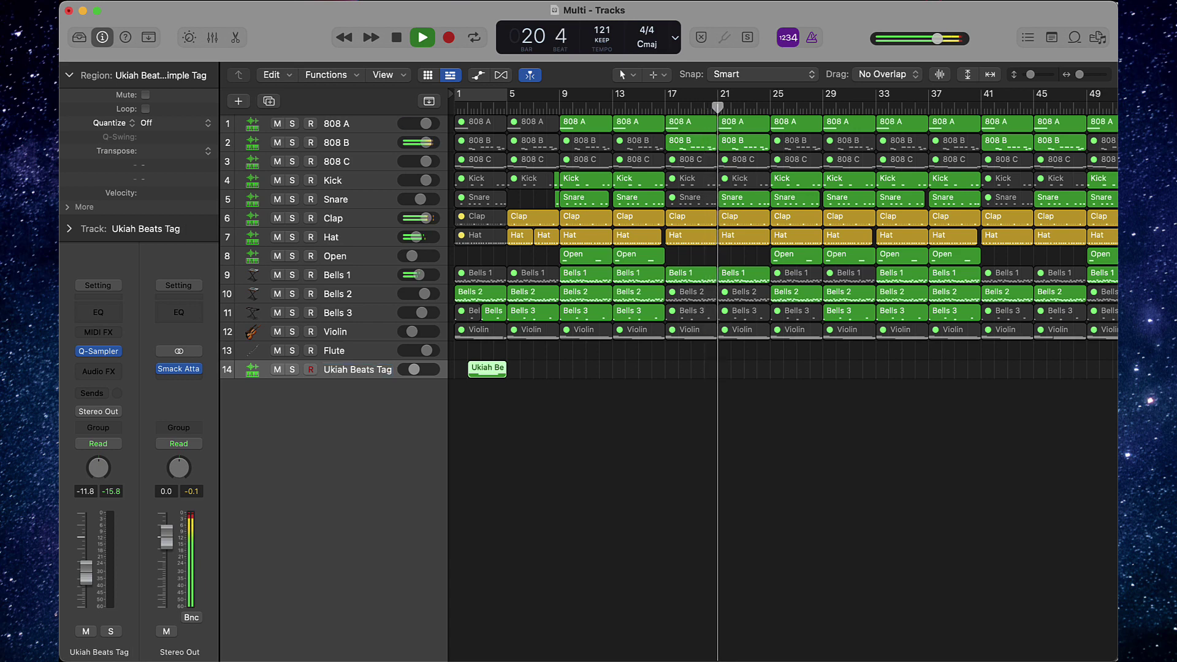
left_click(473, 399)
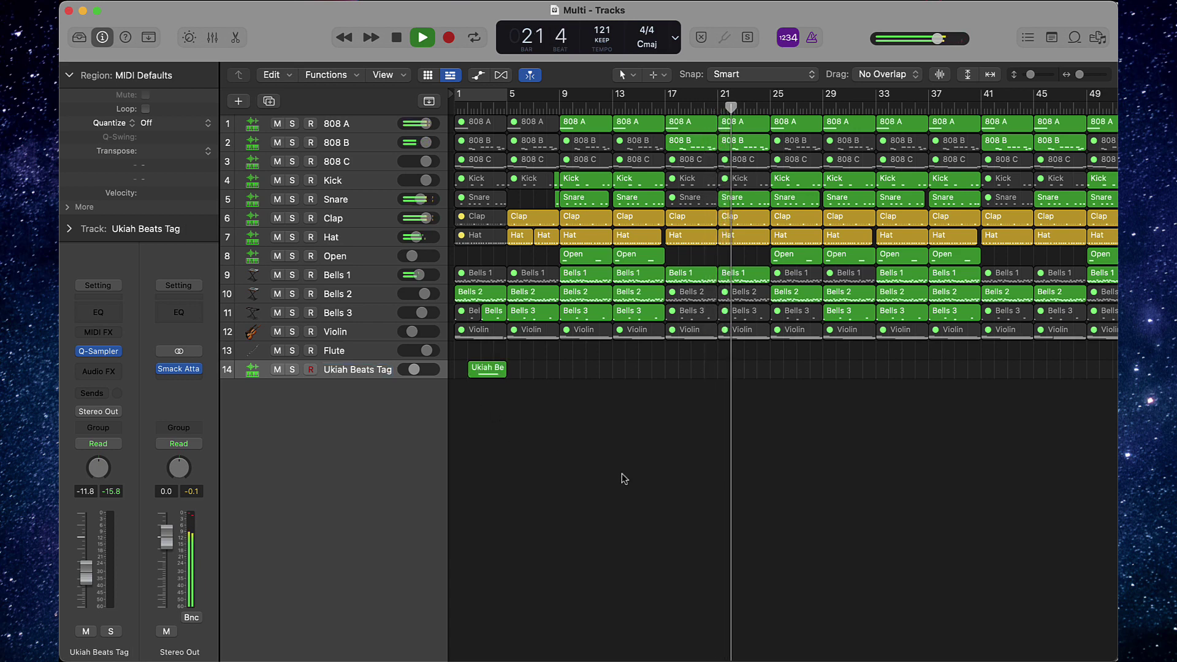
key("super+a")
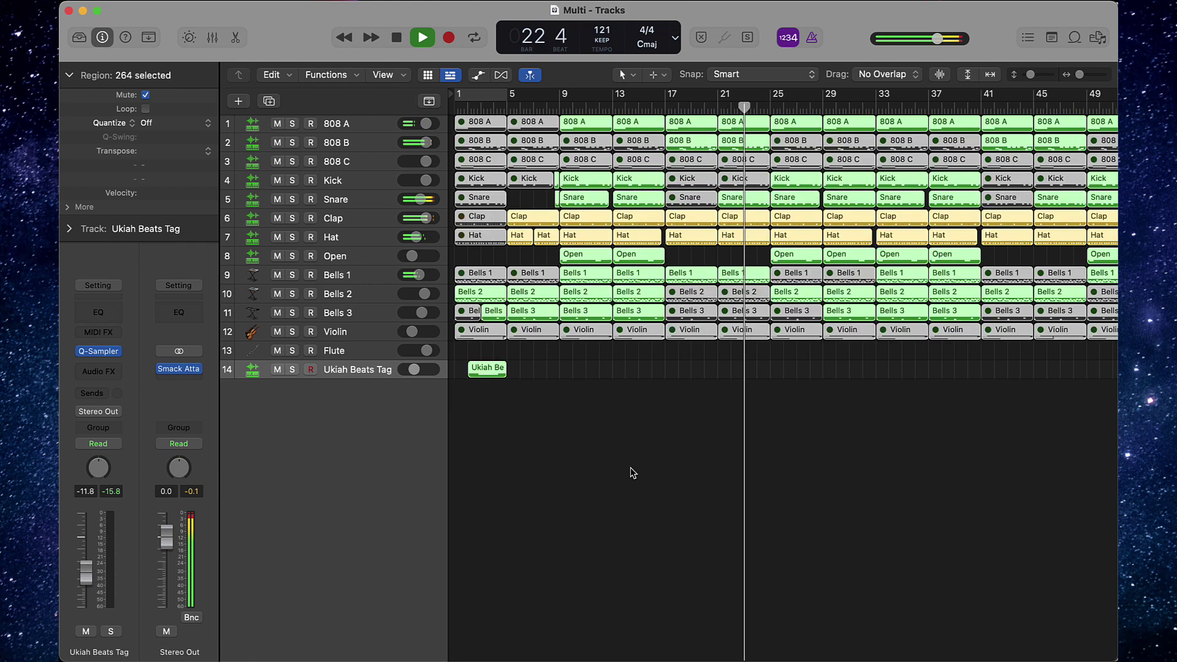
left_click(633, 472)
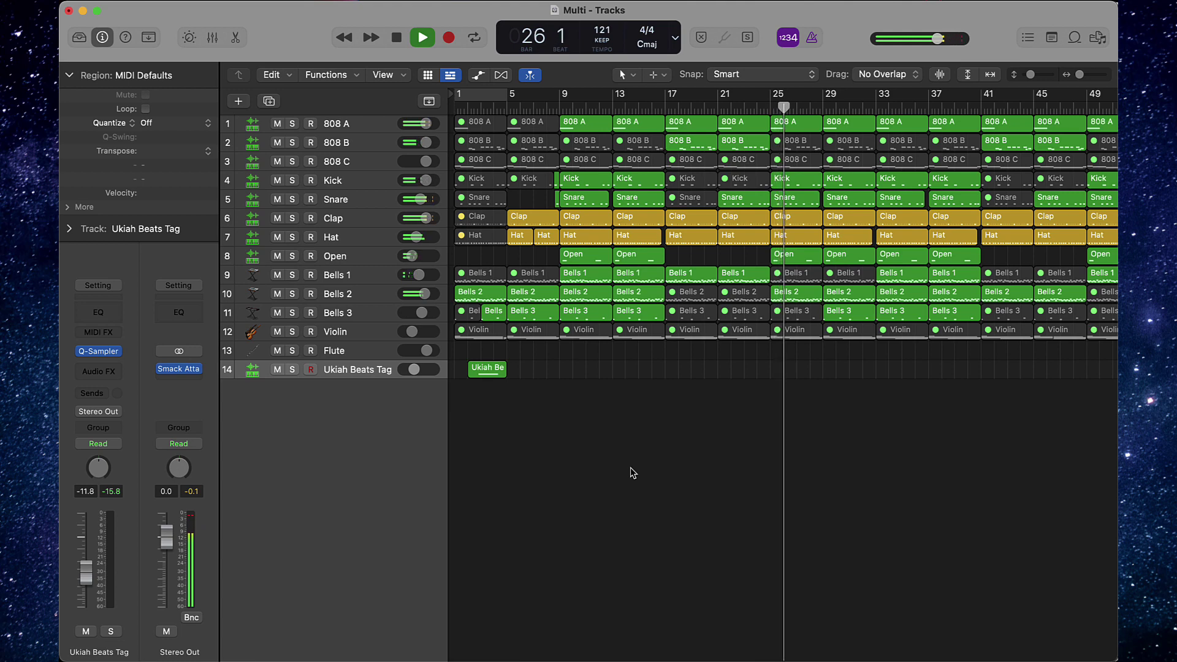
- Set the Open track's volume to -12.0 dB and deselect its regions
left_click_drag(405, 259, 419, 257)
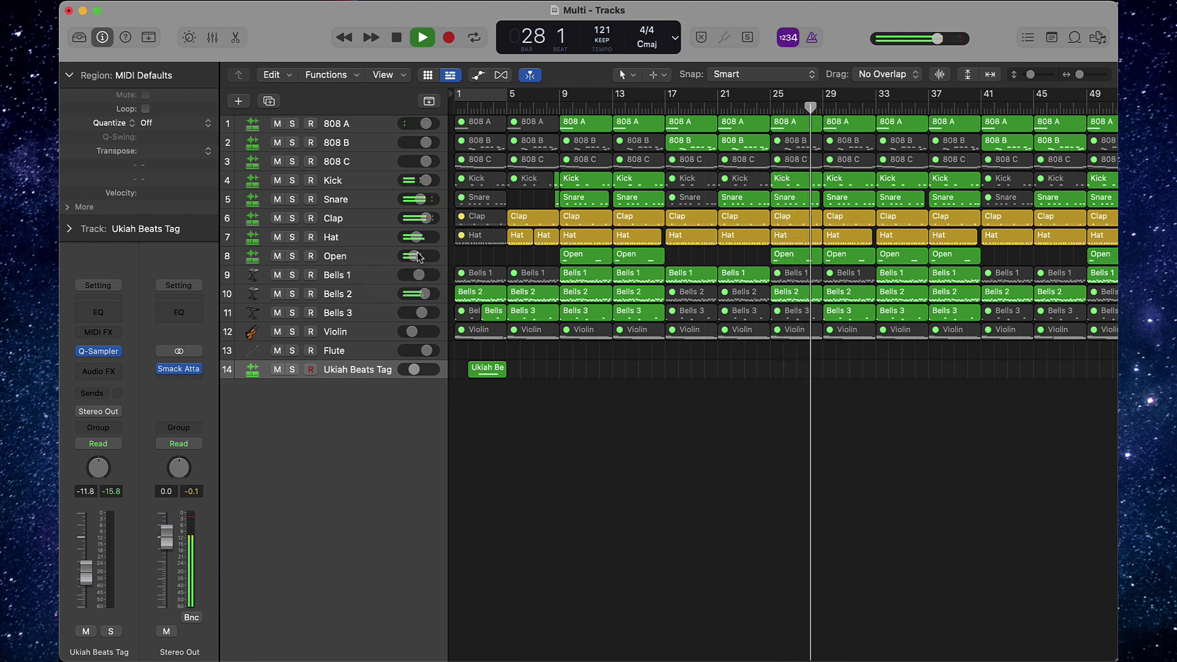
left_click(349, 261)
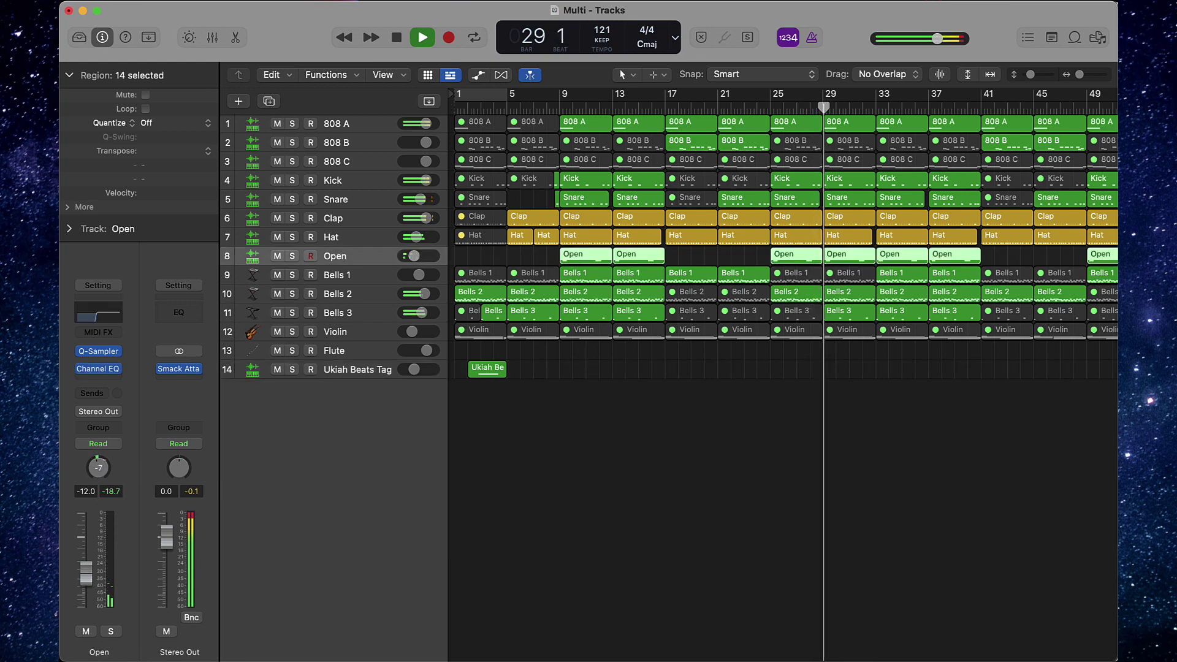
left_click(569, 377)
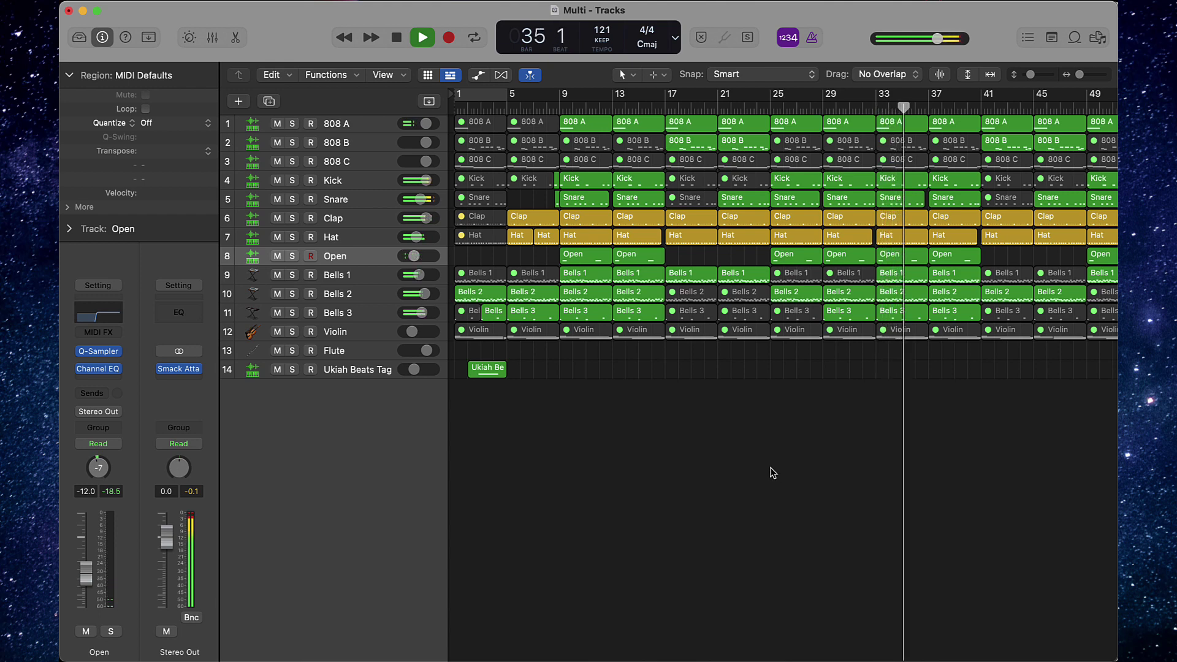
- Examine the full arrangement and the channel settings of the Clap, Kick, 808 and Open tracks, including Open's Channel EQ
scroll(773, 472, "right", 10)
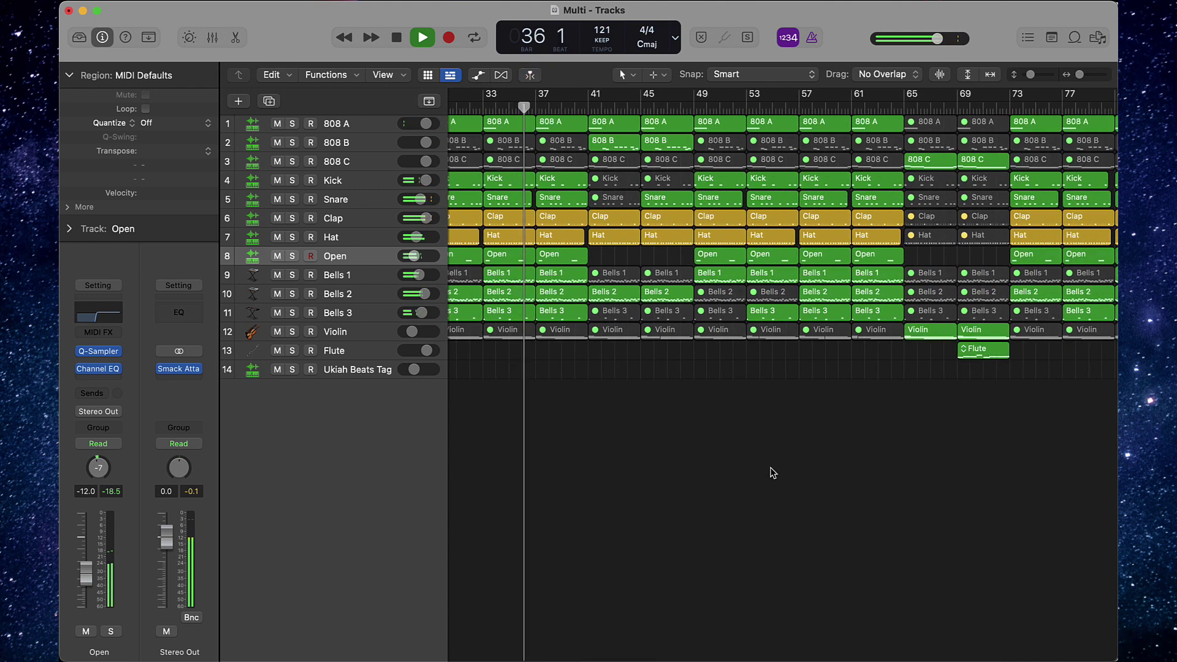
scroll(772, 470, "down", 5)
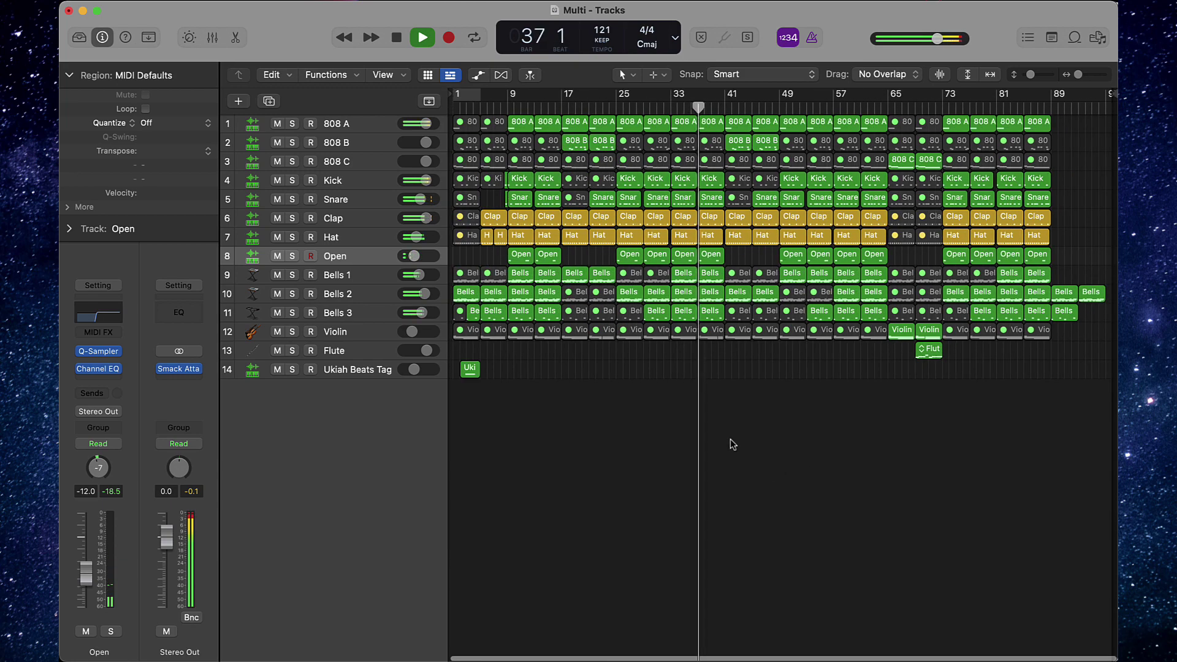
left_click(347, 209)
left_click(347, 218)
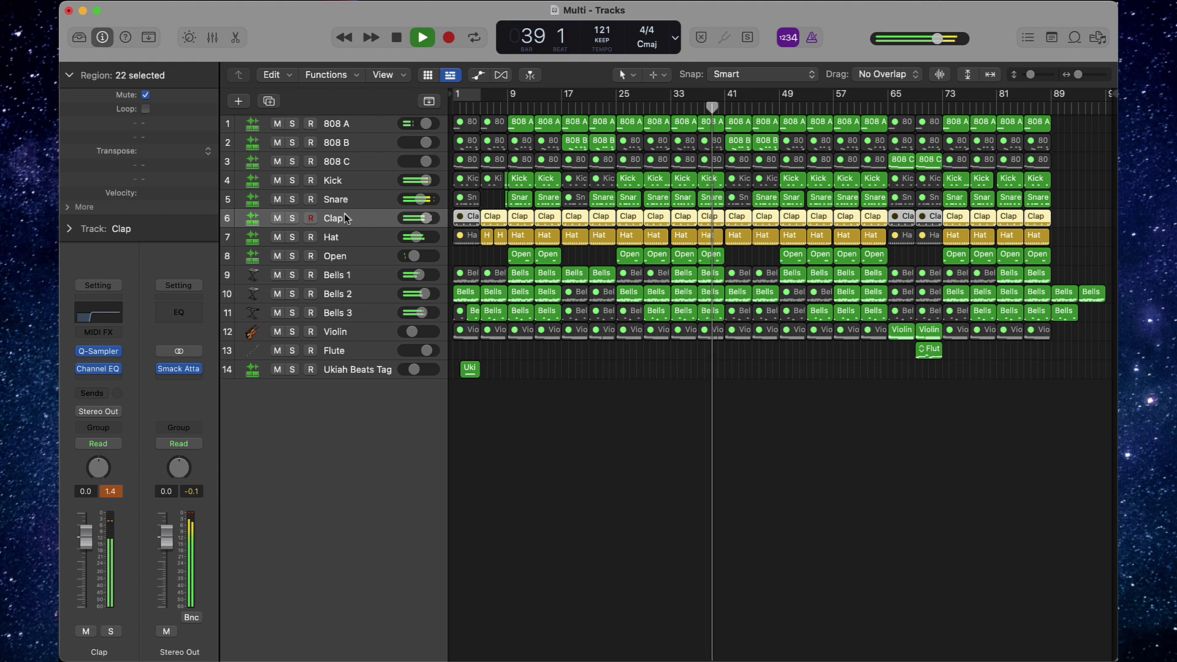
left_click(337, 181)
left_click(344, 162)
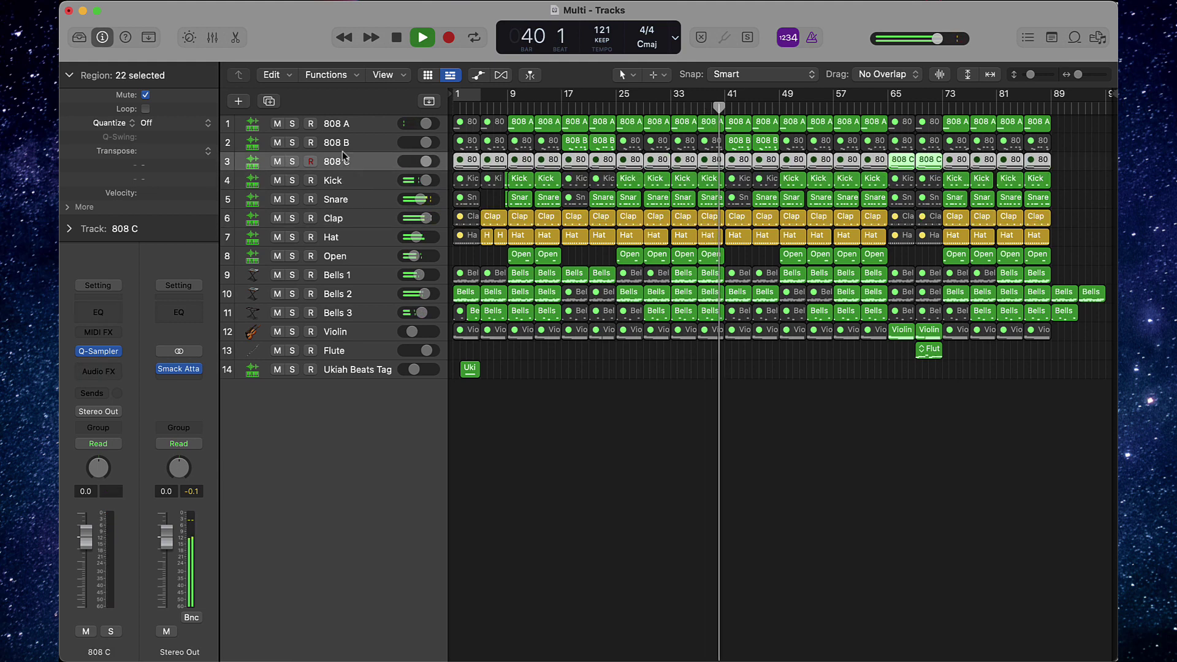
left_click(341, 125)
left_click(342, 255)
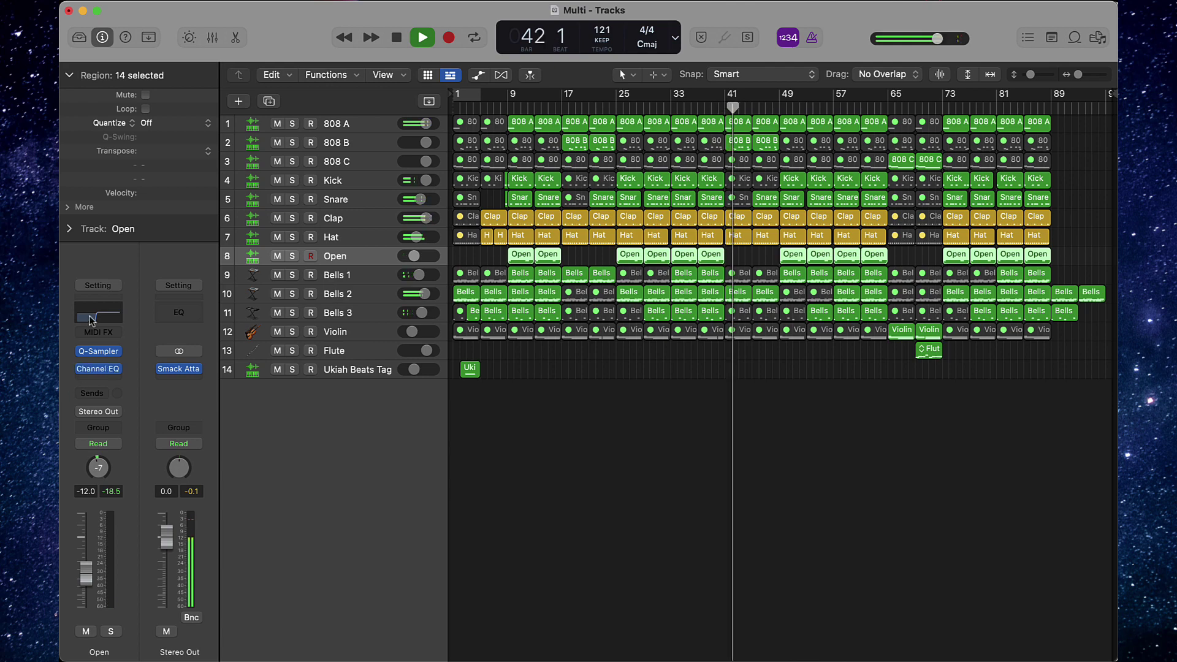
left_click(91, 316)
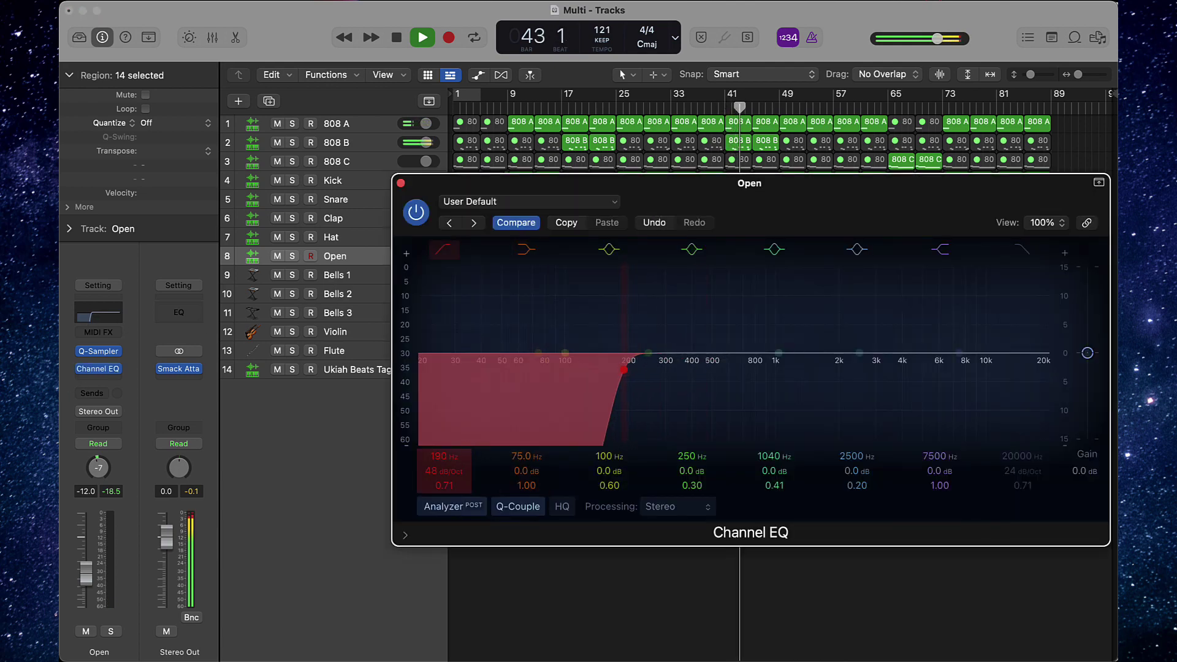
left_click(400, 184)
- Raise the low-cut frequency in the Bells 1 track's Channel EQ and close the plug-in window
left_click(353, 282)
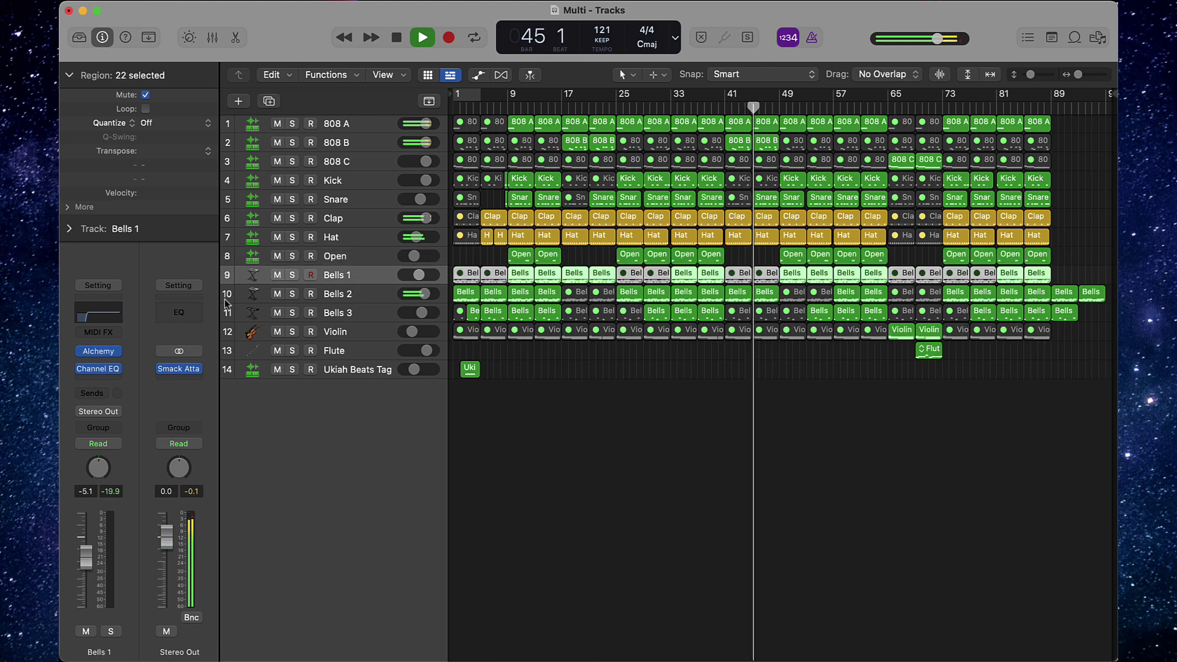
left_click(102, 317)
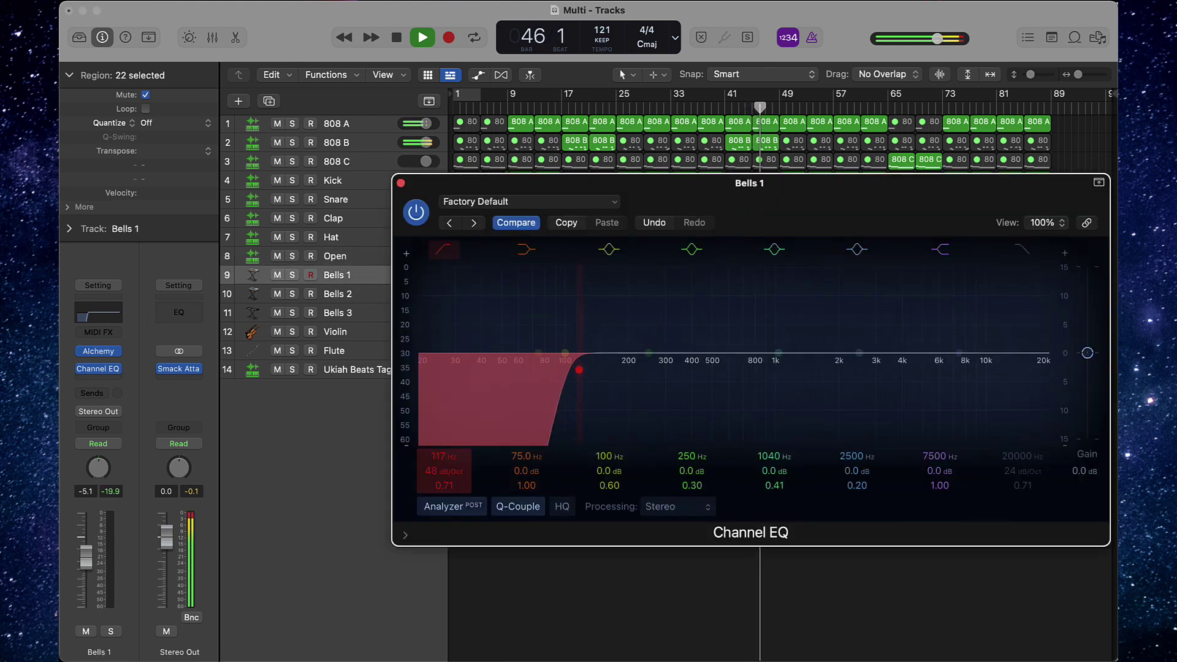
left_click_drag(579, 369, 618, 370)
left_click(401, 184)
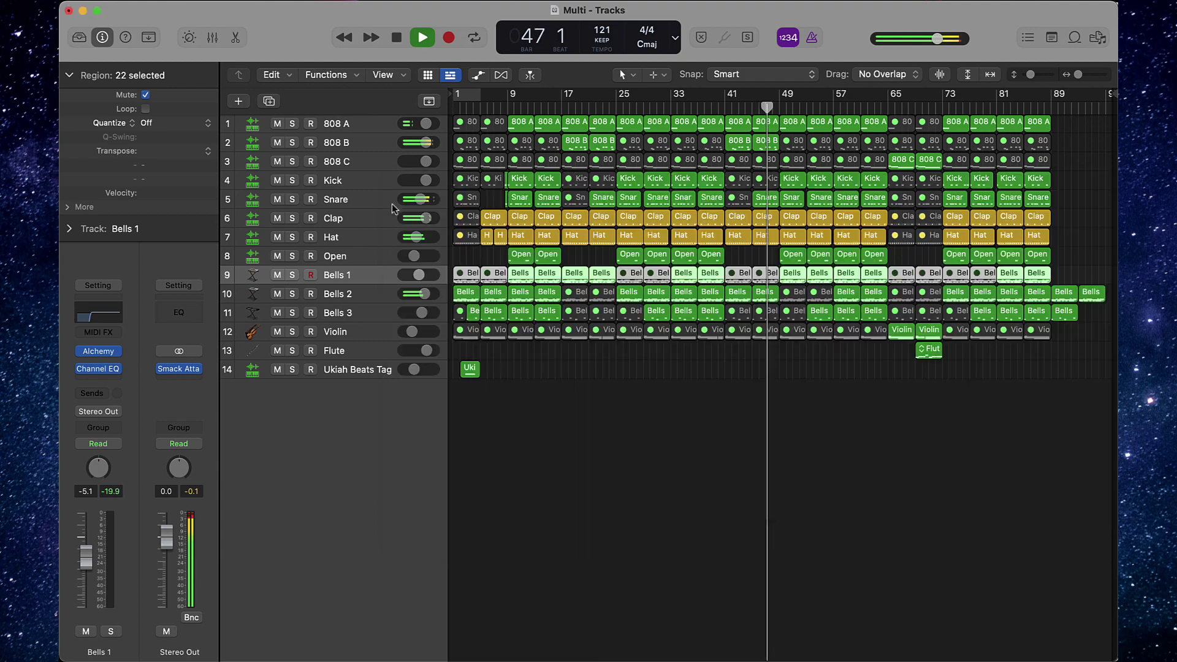
- Check the Bells 2 and Bells 3 channel settings and set the Violin Channel EQ's low-cut frequency to 123 Hz
left_click(364, 296)
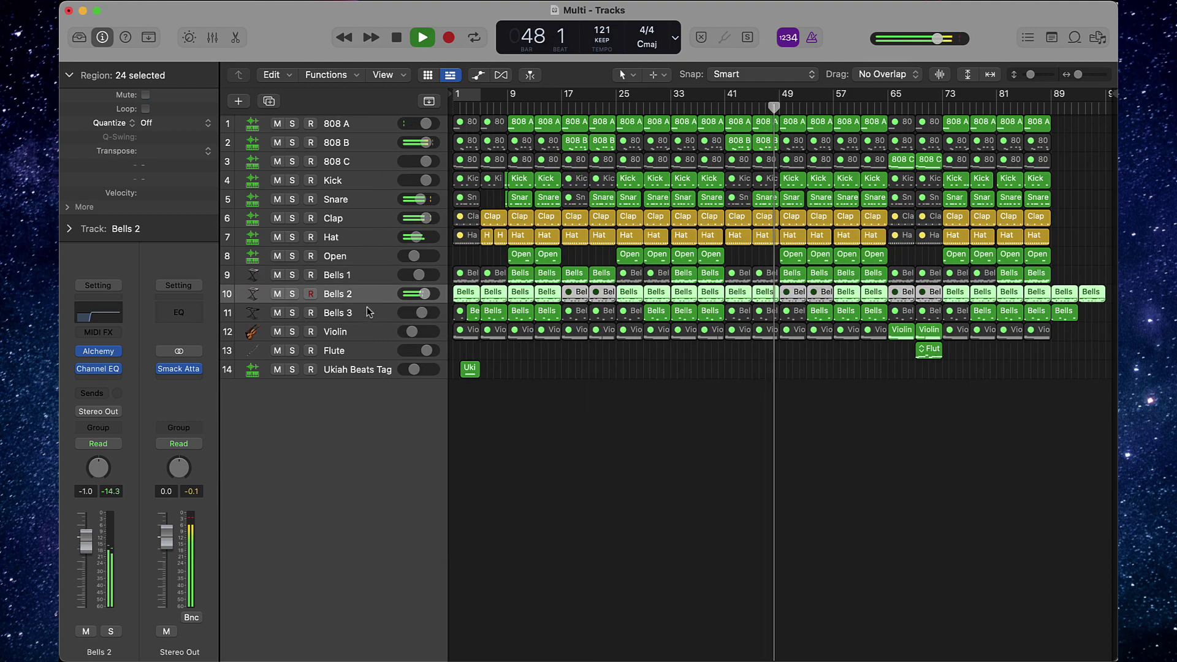
left_click(366, 309)
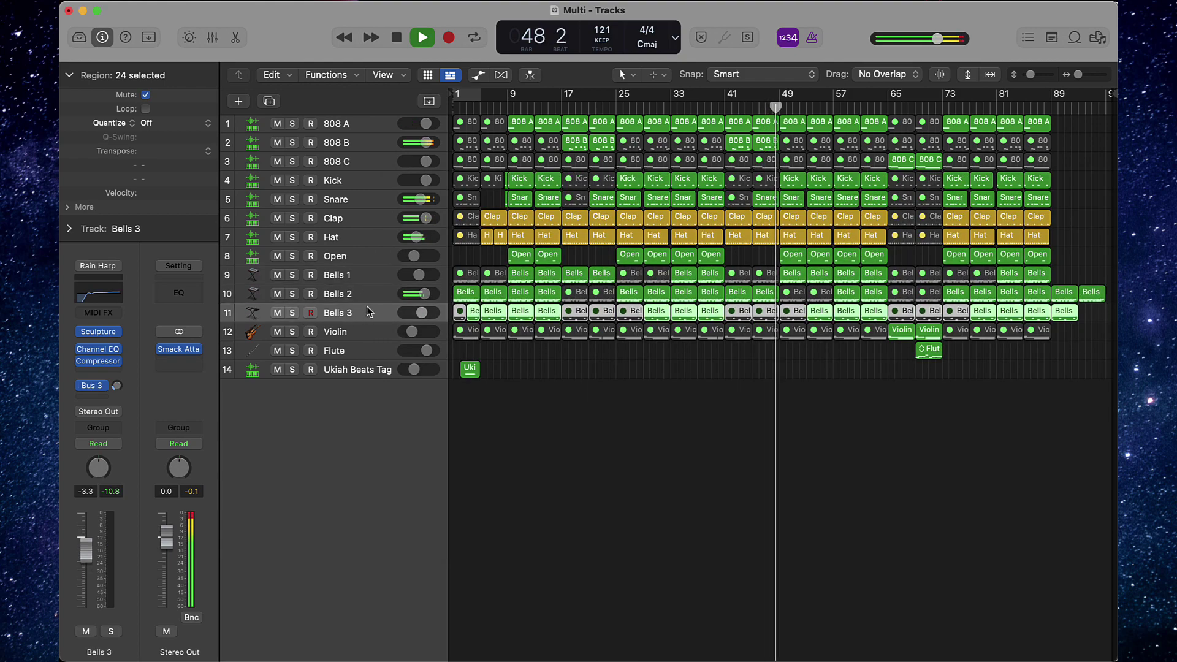
left_click(361, 338)
left_click(100, 262)
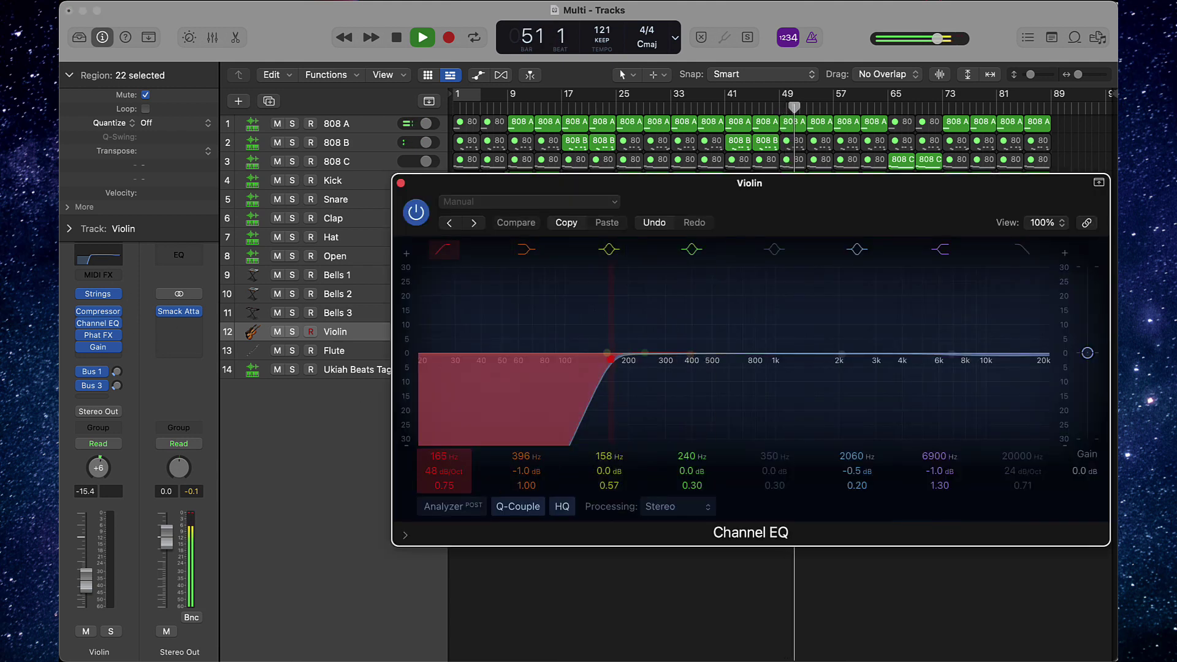
left_click_drag(611, 359, 584, 359)
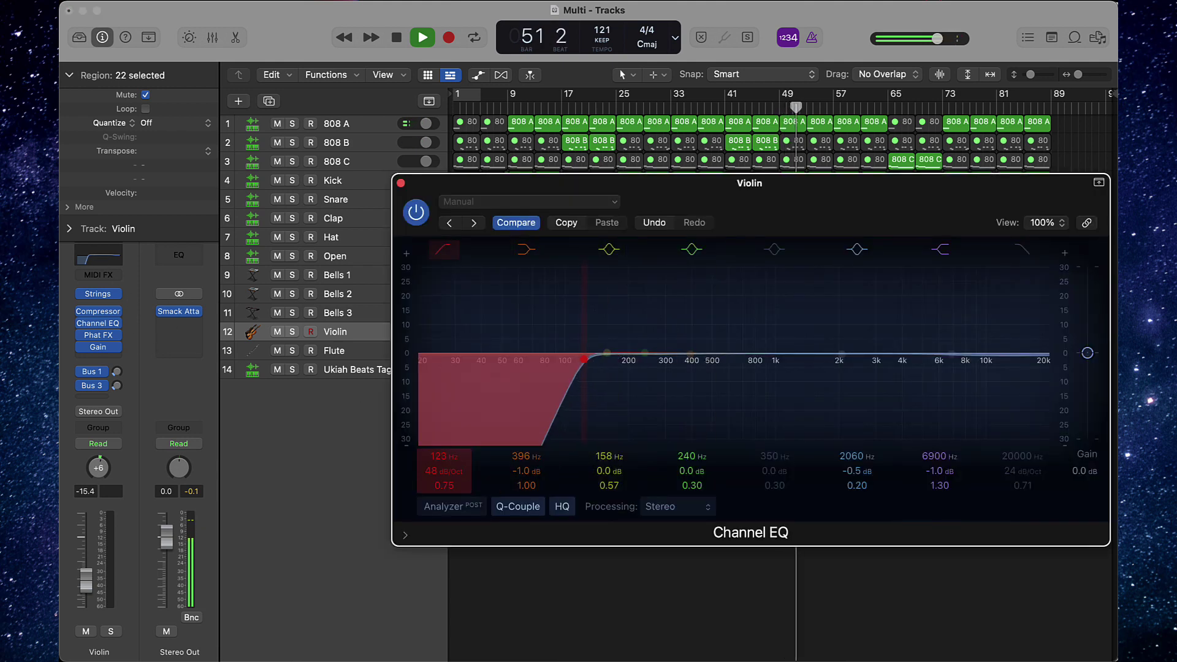
left_click(401, 184)
- Enable the bypassed Channel EQ on the Flute track, close its window and deselect the Flute region
left_click(373, 354)
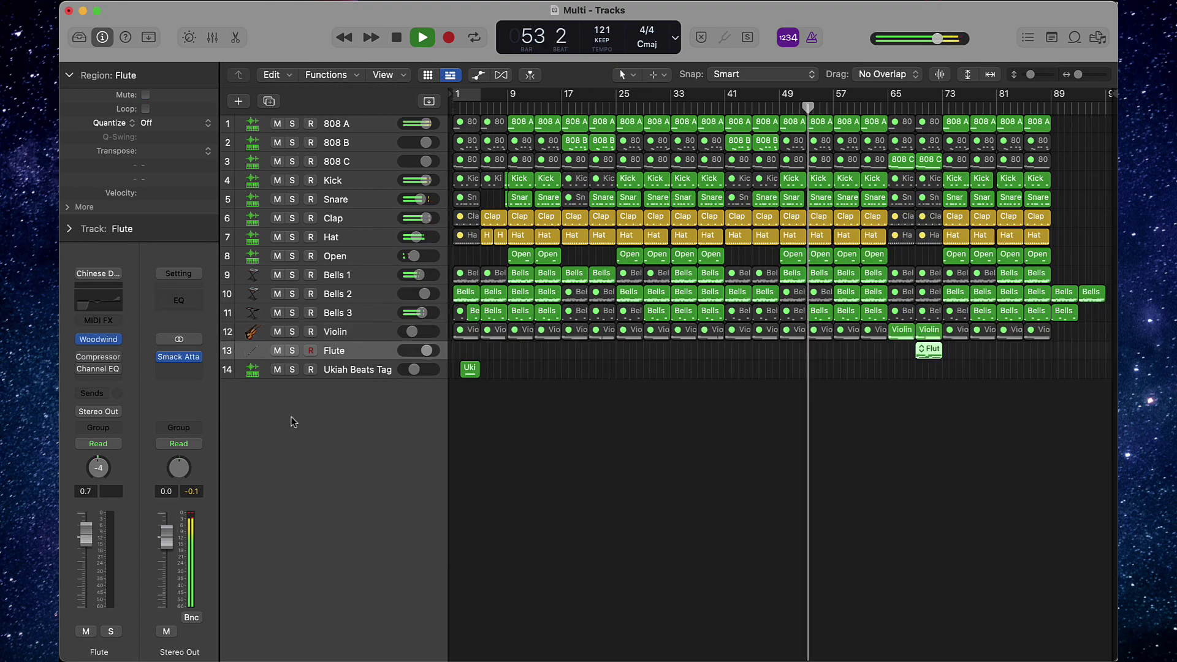
left_click(98, 300)
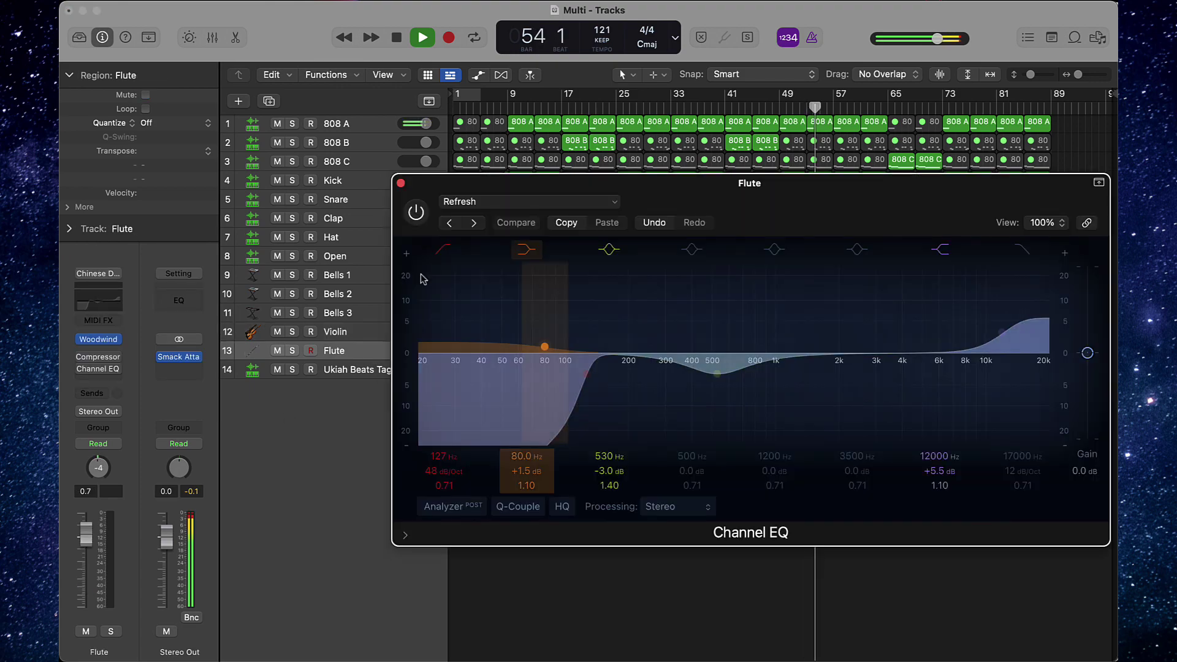
left_click(82, 369)
left_click(401, 183)
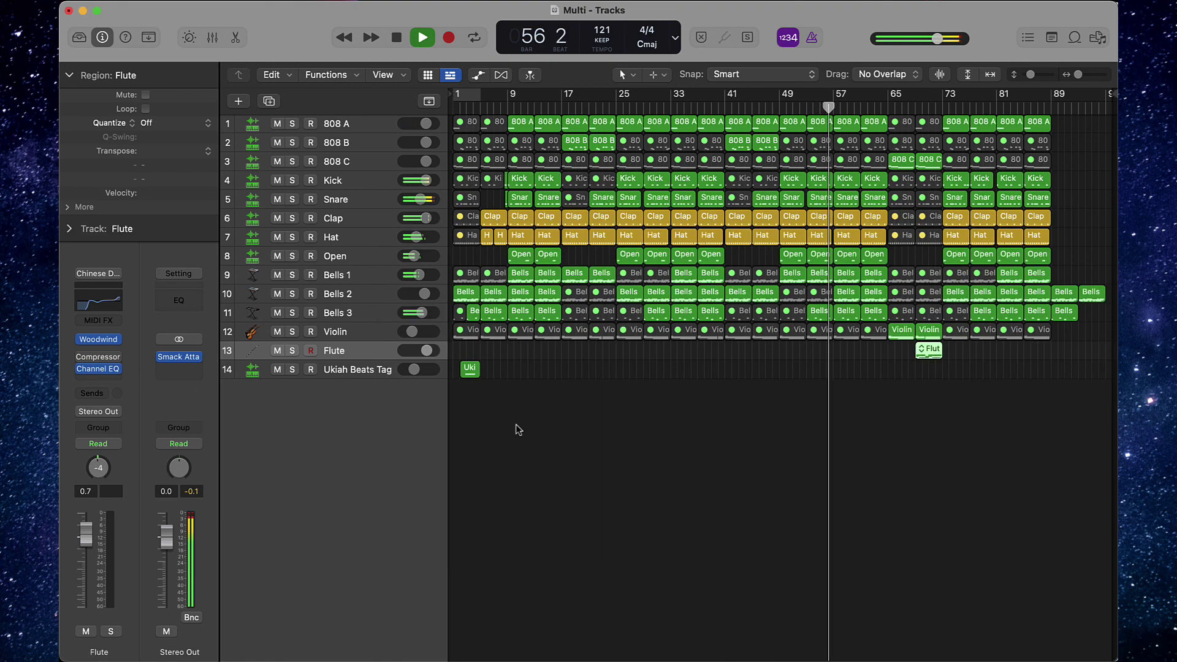
left_click(516, 423)
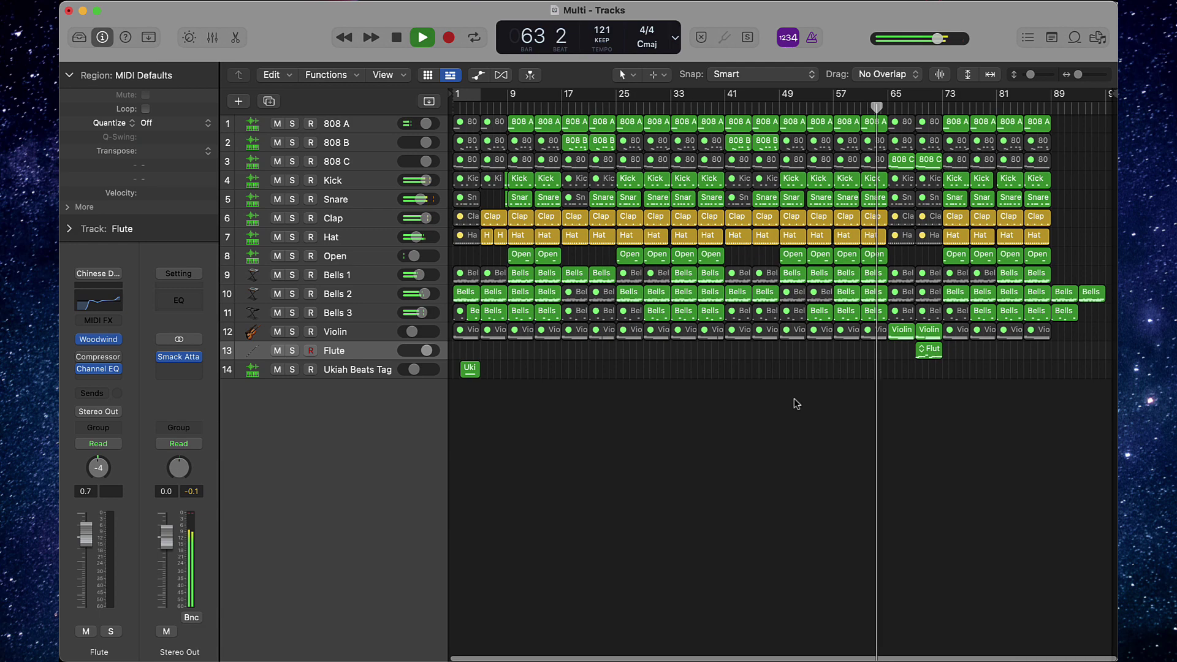
- Insert the ValhallaRoom reverb as an audio effect after the Channel EQ on the Flute track
scroll(796, 400, "up", 1)
scroll(796, 399, "up", 3)
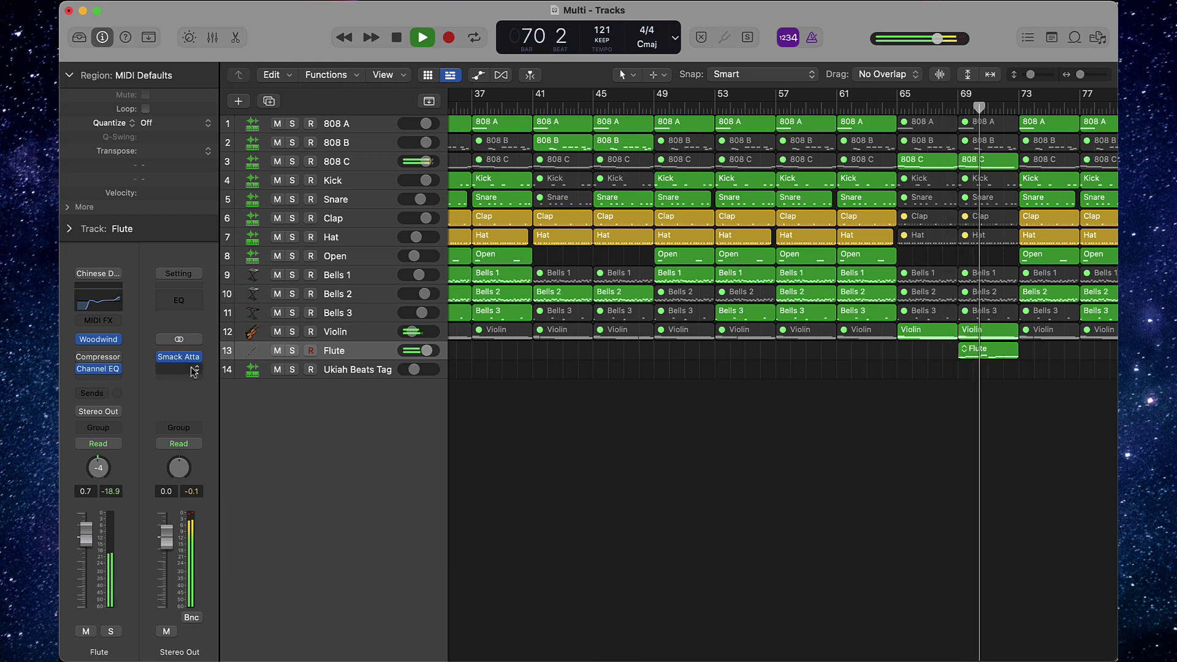
left_click(97, 377)
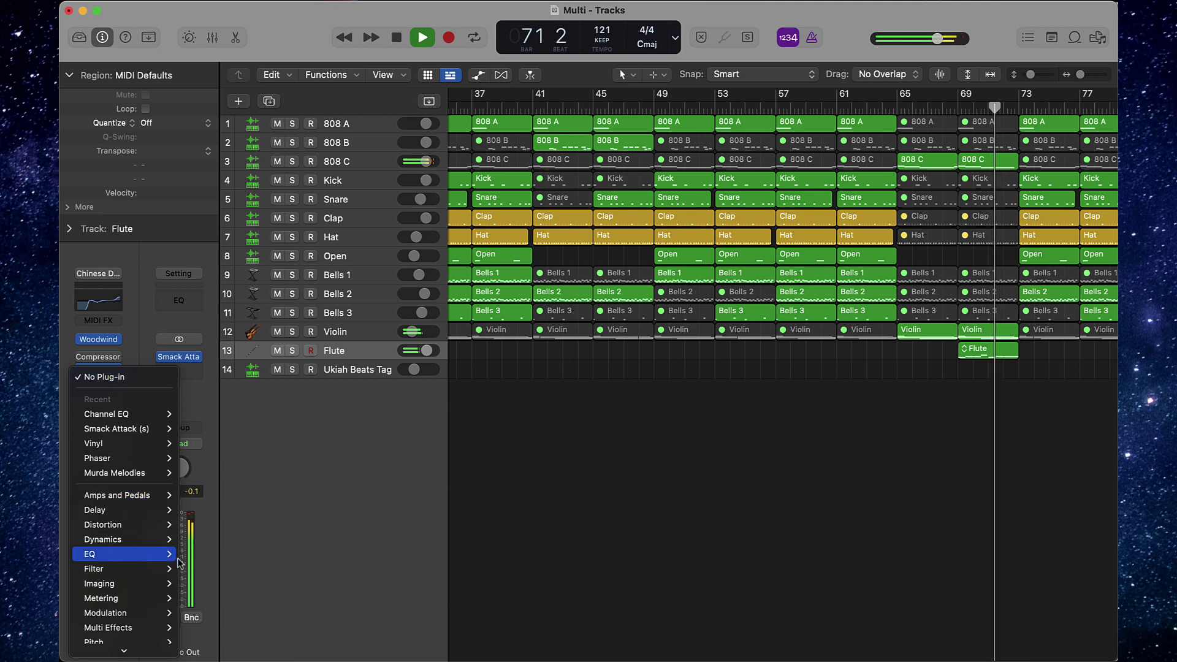
mouse_move(147, 632)
scroll(122, 632, "down", 3)
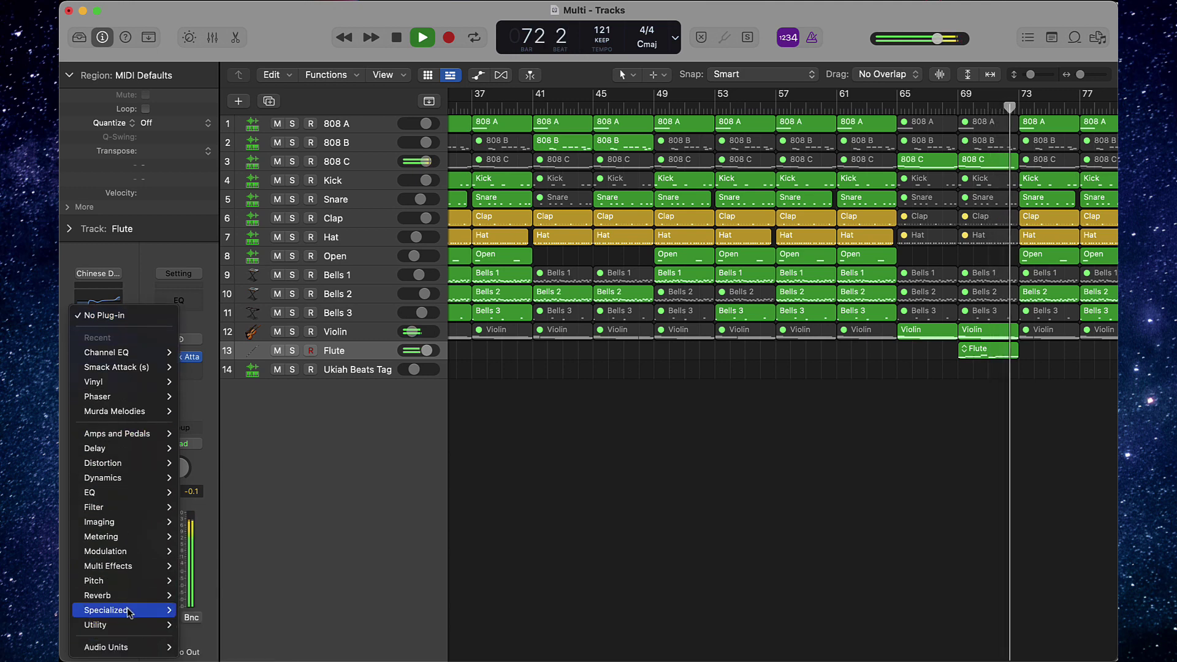
mouse_move(127, 610)
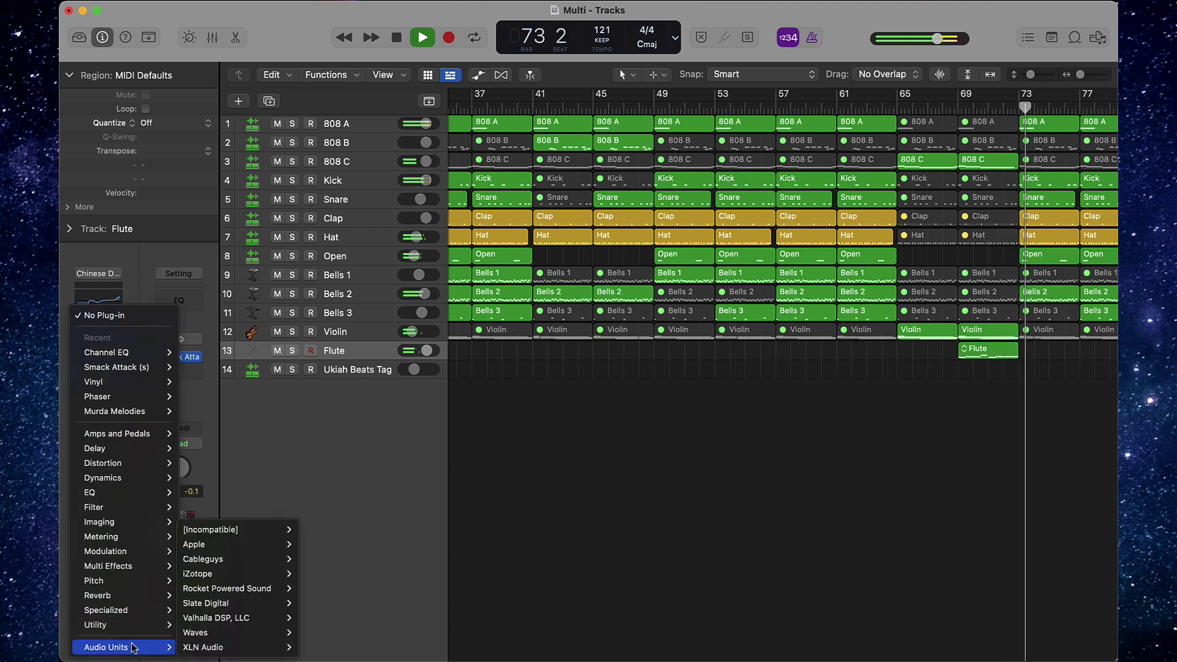
mouse_move(264, 620)
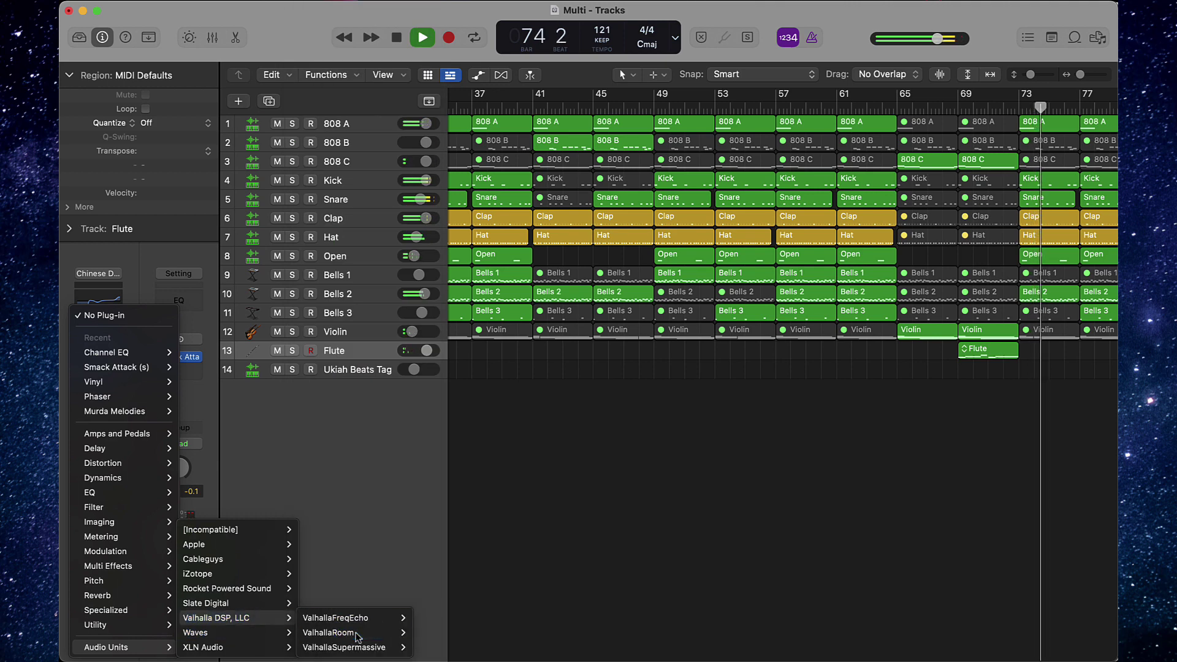
left_click(368, 632)
- Set the Flute reverb's mix to 18.6 %, decay to 6.62 s and high cut to 10580 Hz while playing from about bar 68
left_click_drag(423, 316, 424, 433)
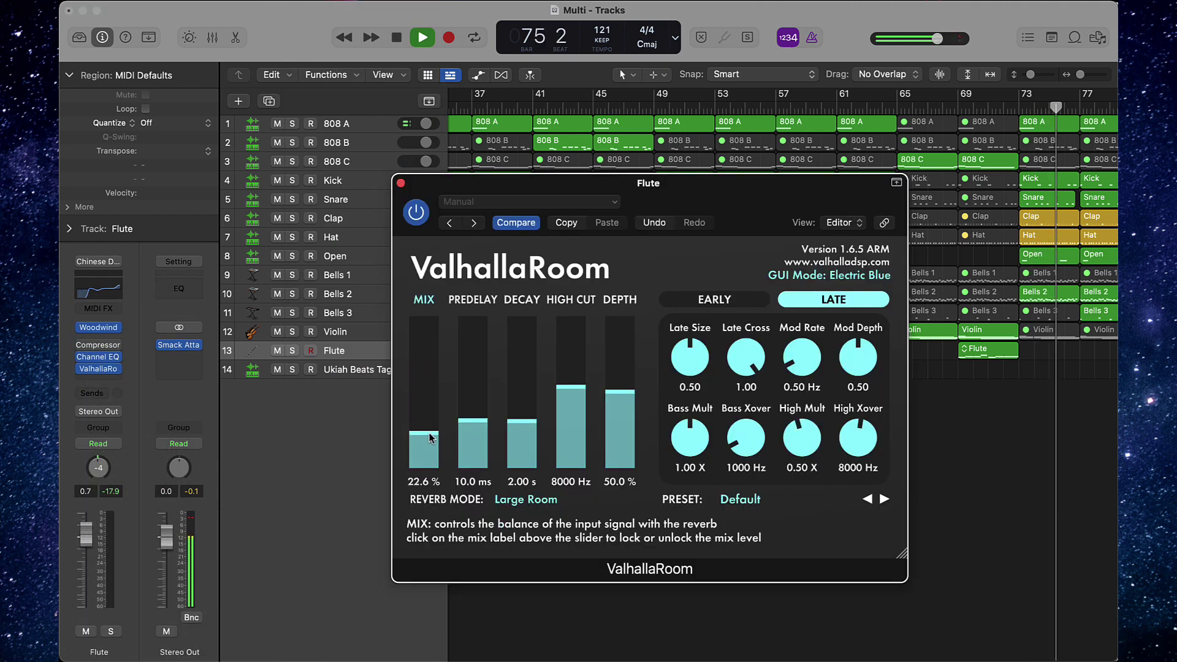
left_click_drag(522, 422, 521, 407)
left_click_drag(424, 433, 424, 445)
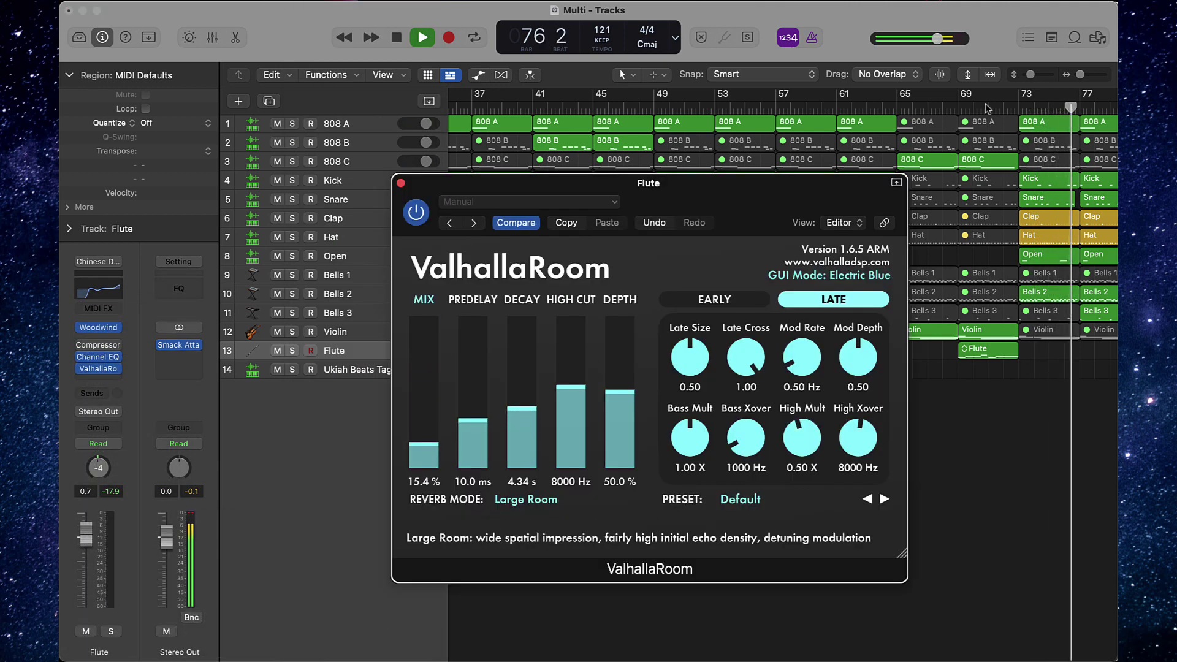
left_click(946, 104)
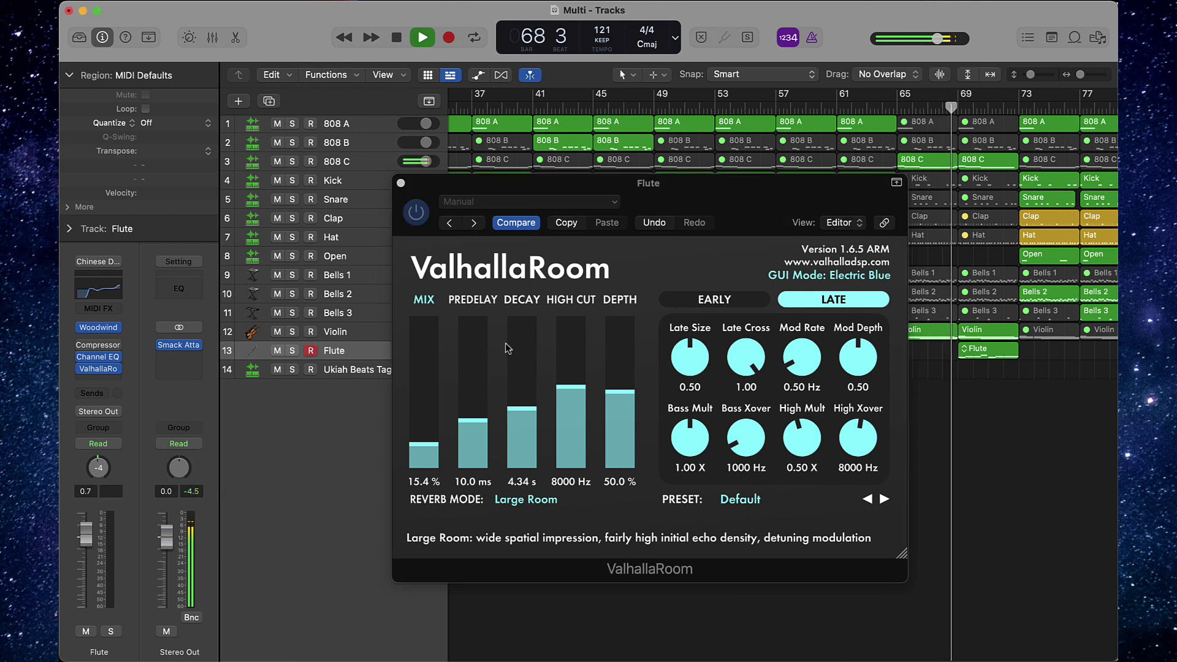
left_click_drag(420, 444, 421, 432)
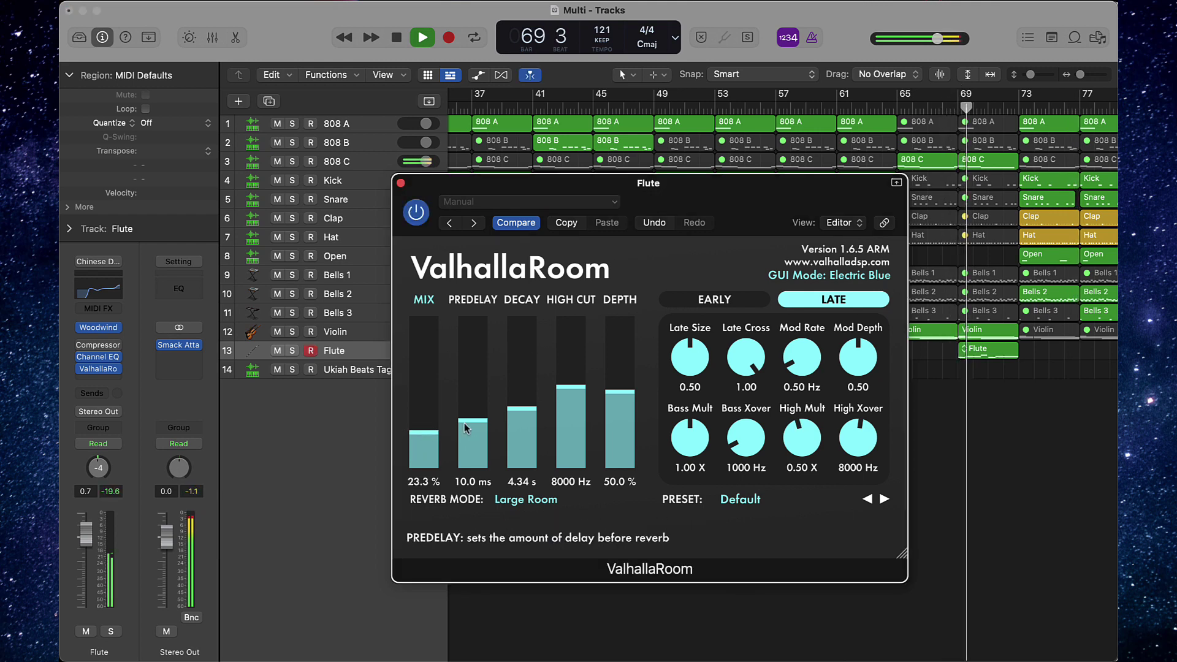
left_click_drag(523, 409, 580, 362)
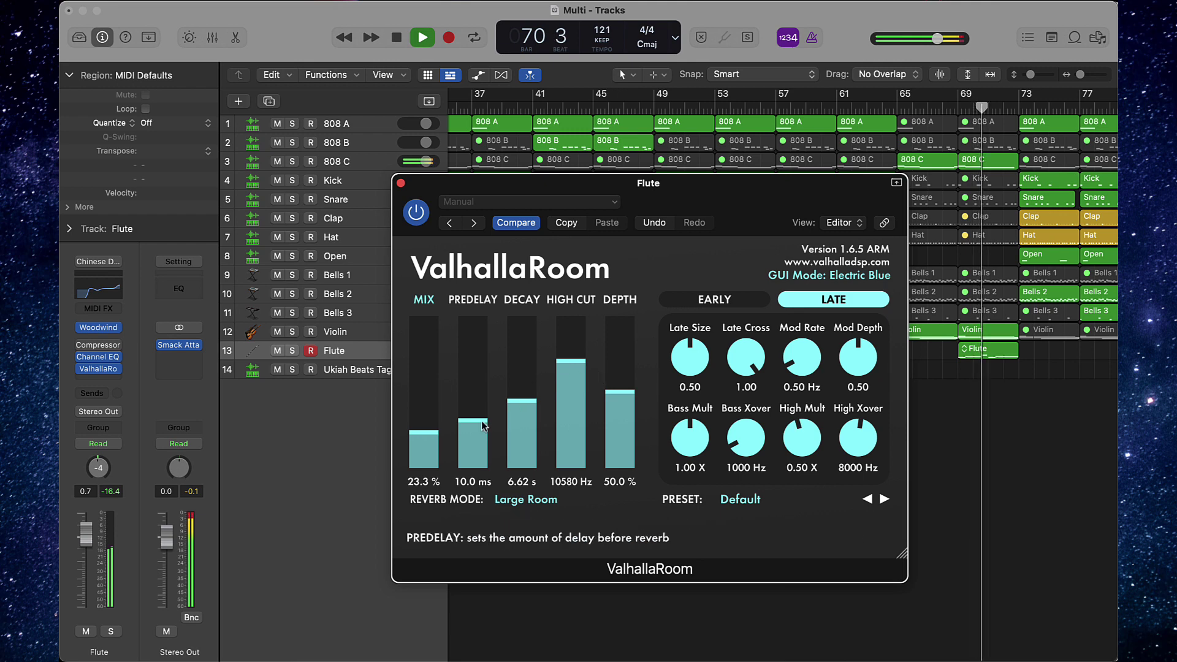
left_click_drag(423, 433, 423, 439)
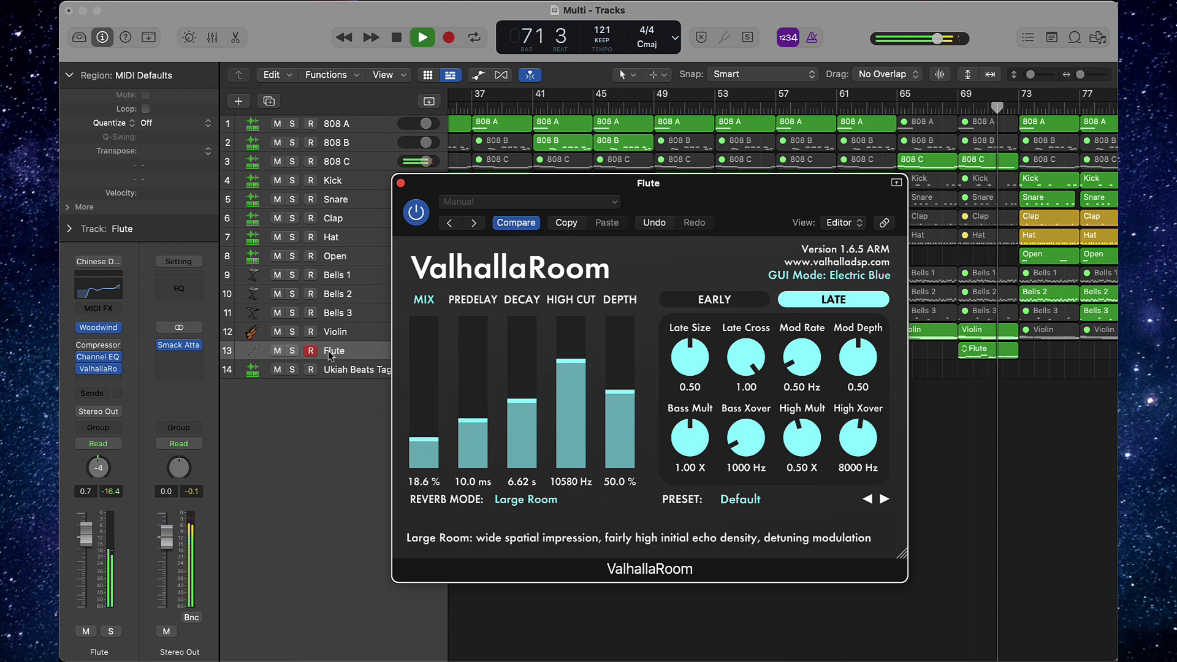
- Set the Flute pan to -2 and its ValhallaRoom reverb to 26.4 % mix, 7.5 ms predelay and 1.67 s decay
mouse_move(100, 471)
left_mouse_down()
mouse_move(97, 452)
mouse_move(98, 468)
left_mouse_up()
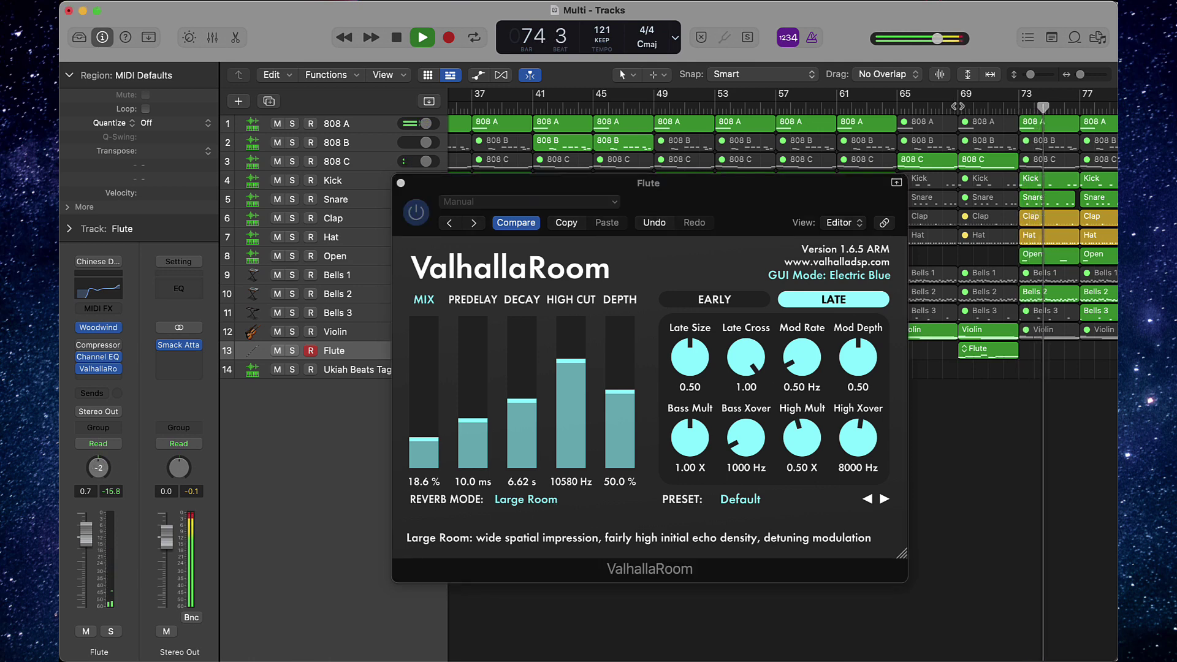
left_click_drag(511, 413, 527, 420)
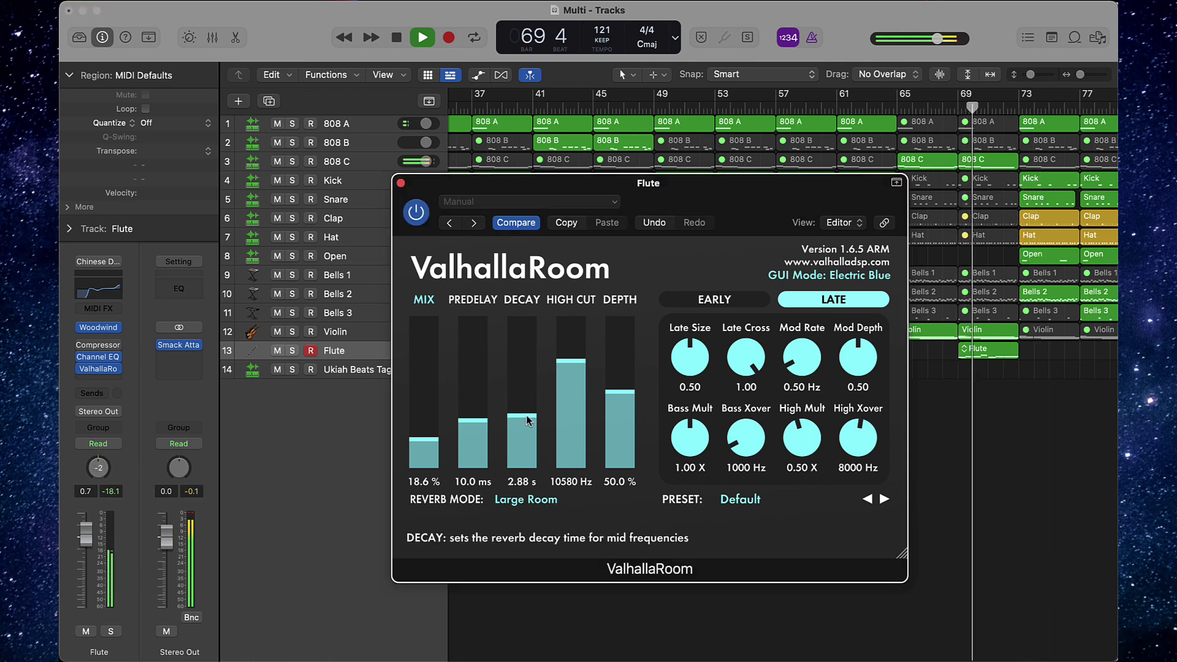
left_click_drag(424, 439, 524, 419)
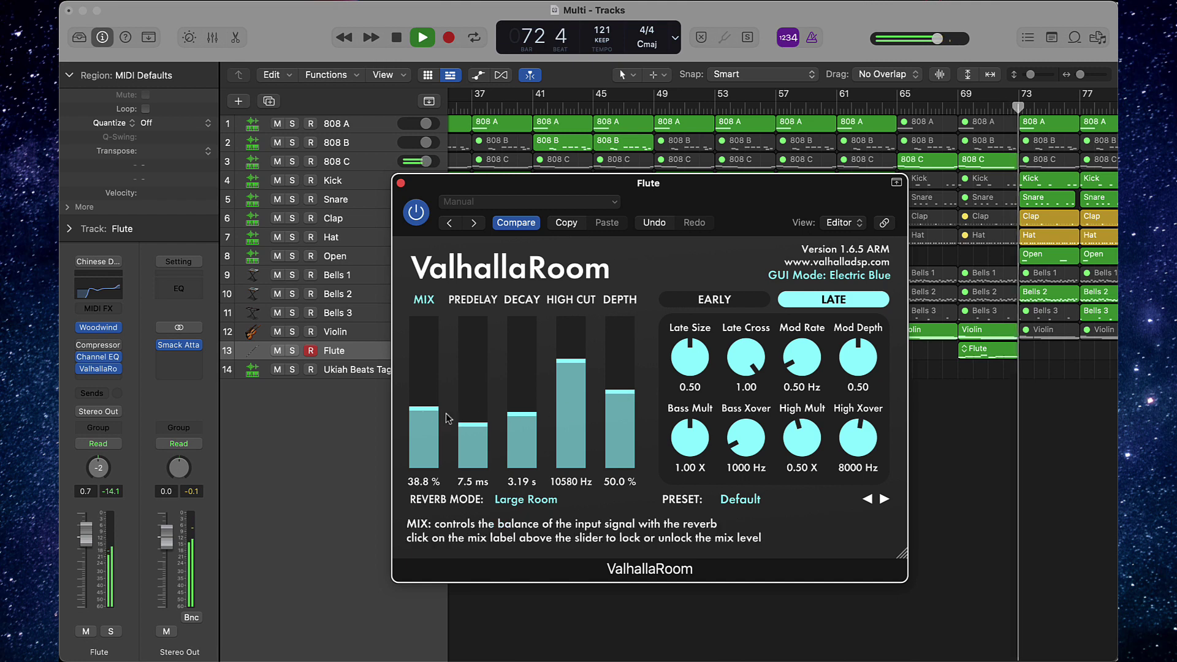
left_click_drag(429, 419, 429, 438)
left_click_drag(520, 414, 521, 424)
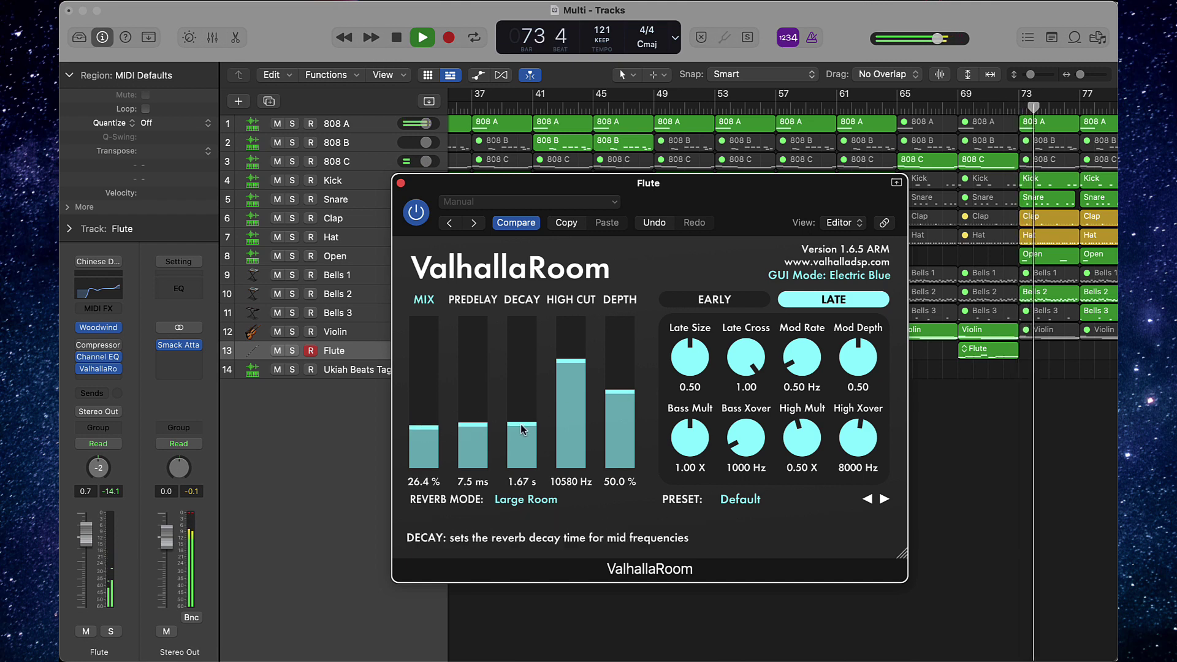
left_click(401, 182)
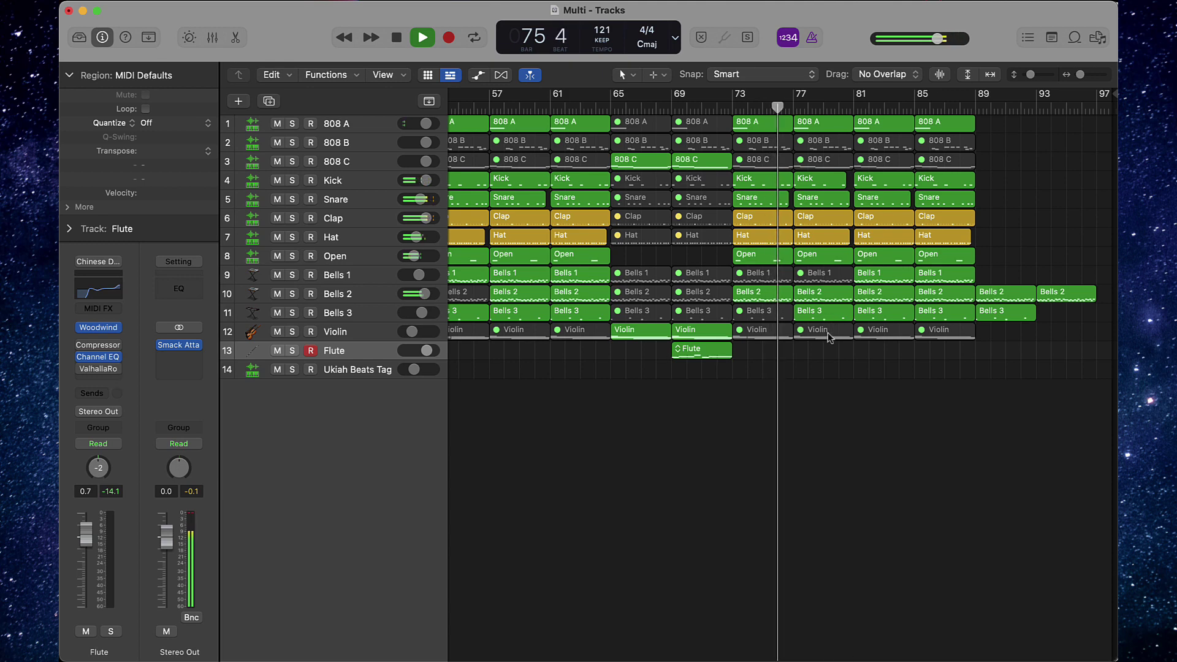
- Solo the Flute track and loop playback over bars 69 to 73
left_click(677, 109)
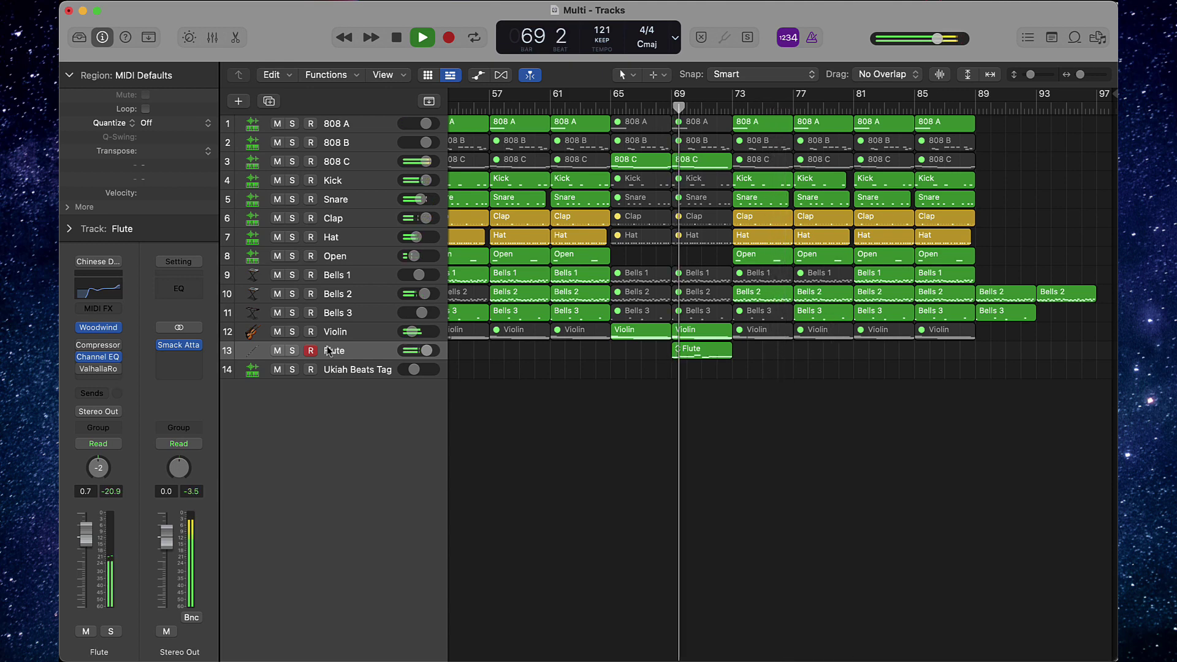
left_click(292, 351)
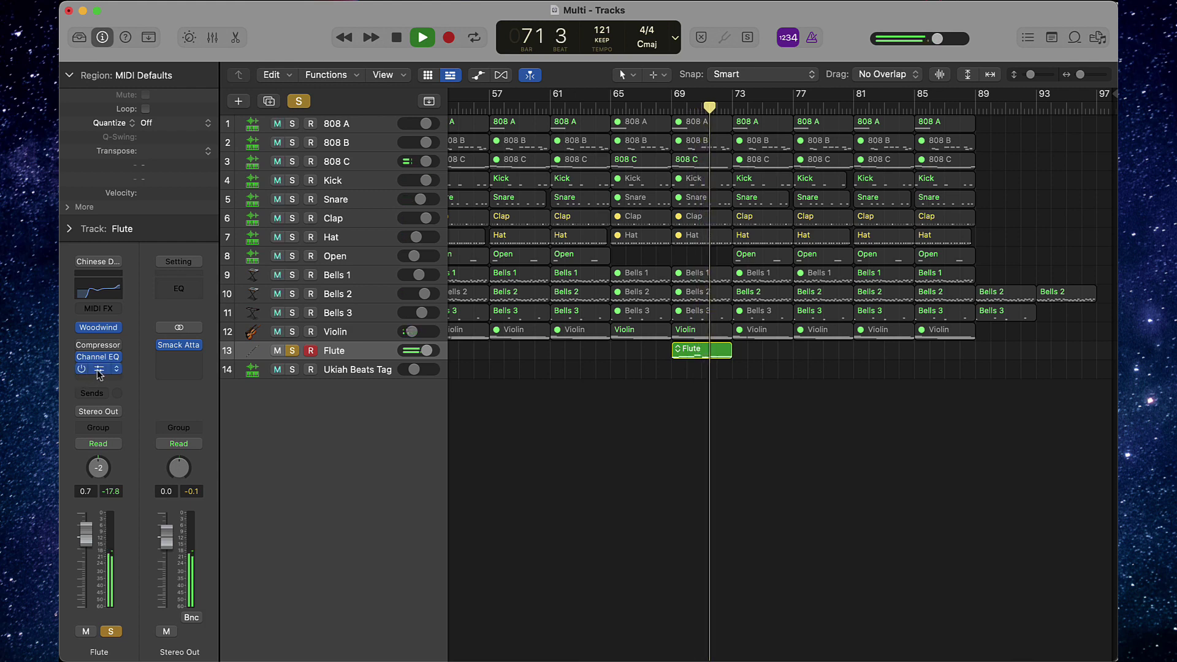
left_click_drag(674, 96, 744, 117)
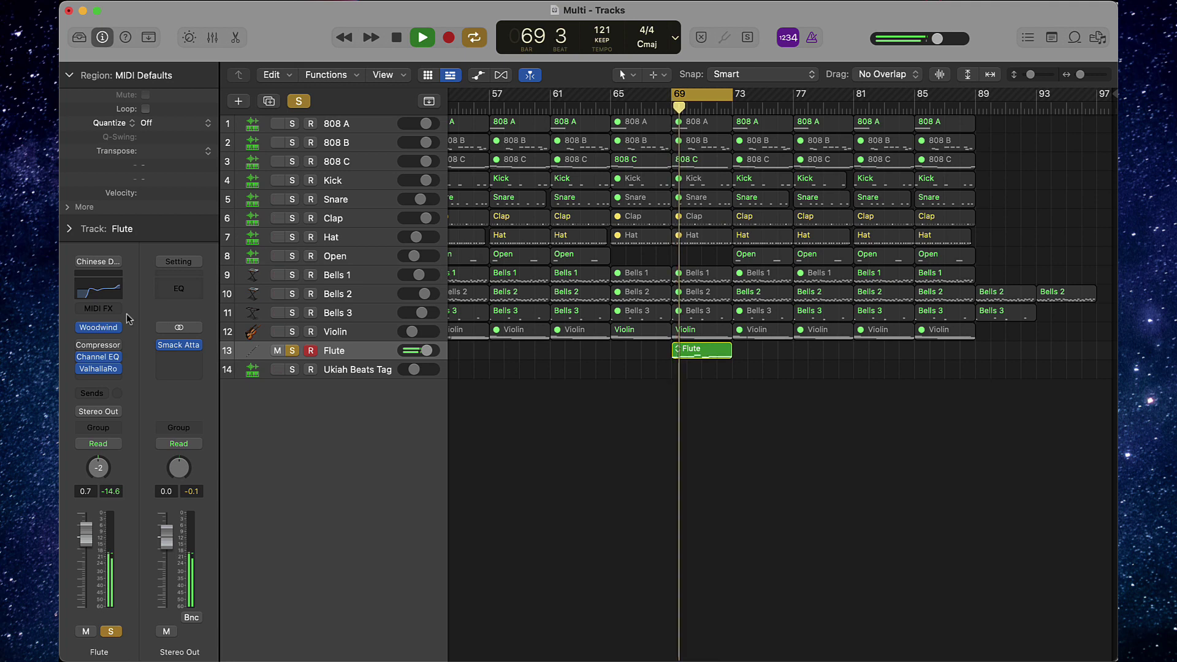
- Set the Flute's ValhallaRoom reverb to 52.5 % mix, 3.7 ms predelay and 1.48 s decay
left_click(98, 368)
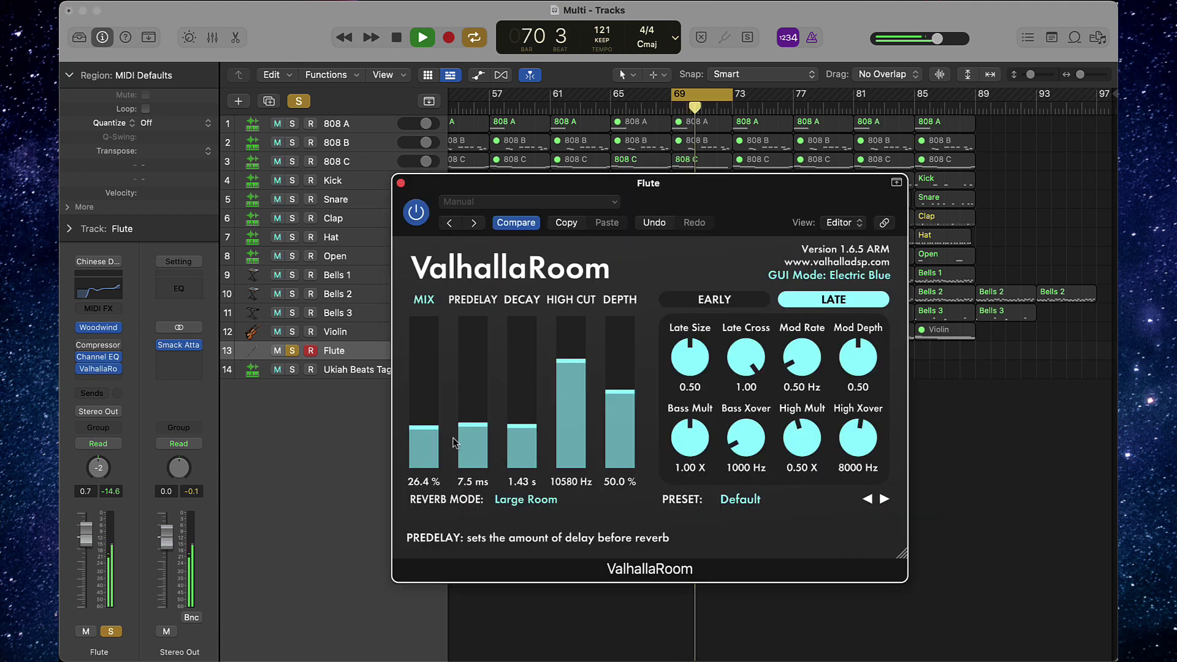
left_click_drag(436, 426, 474, 437)
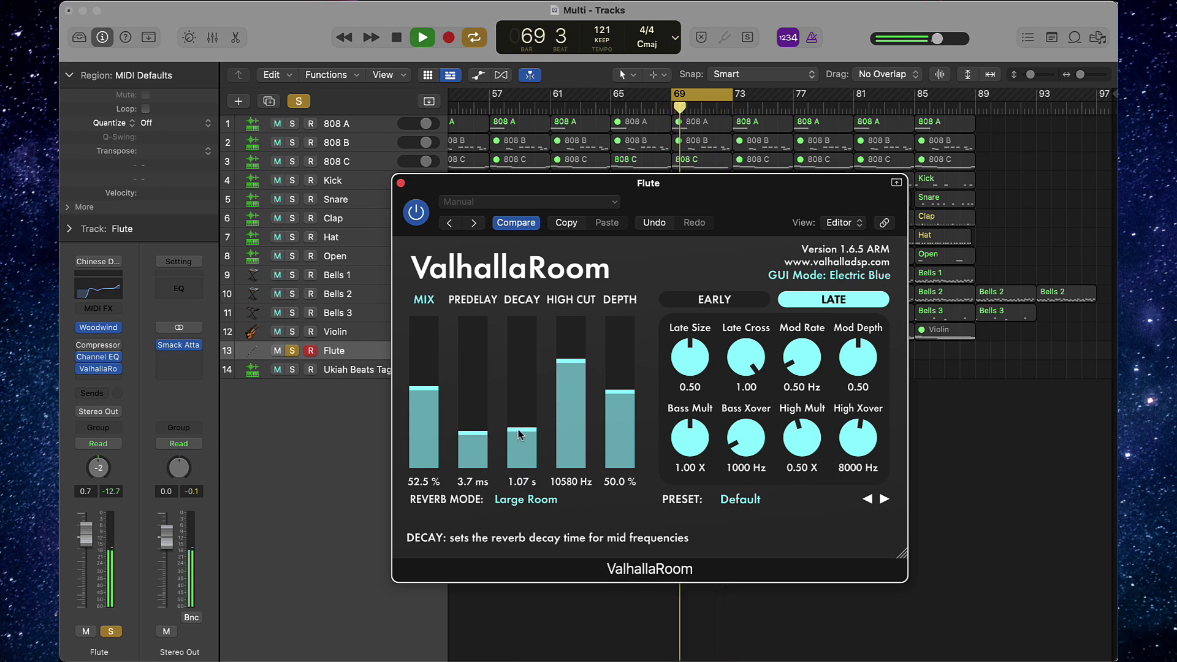
left_click_drag(521, 428, 521, 425)
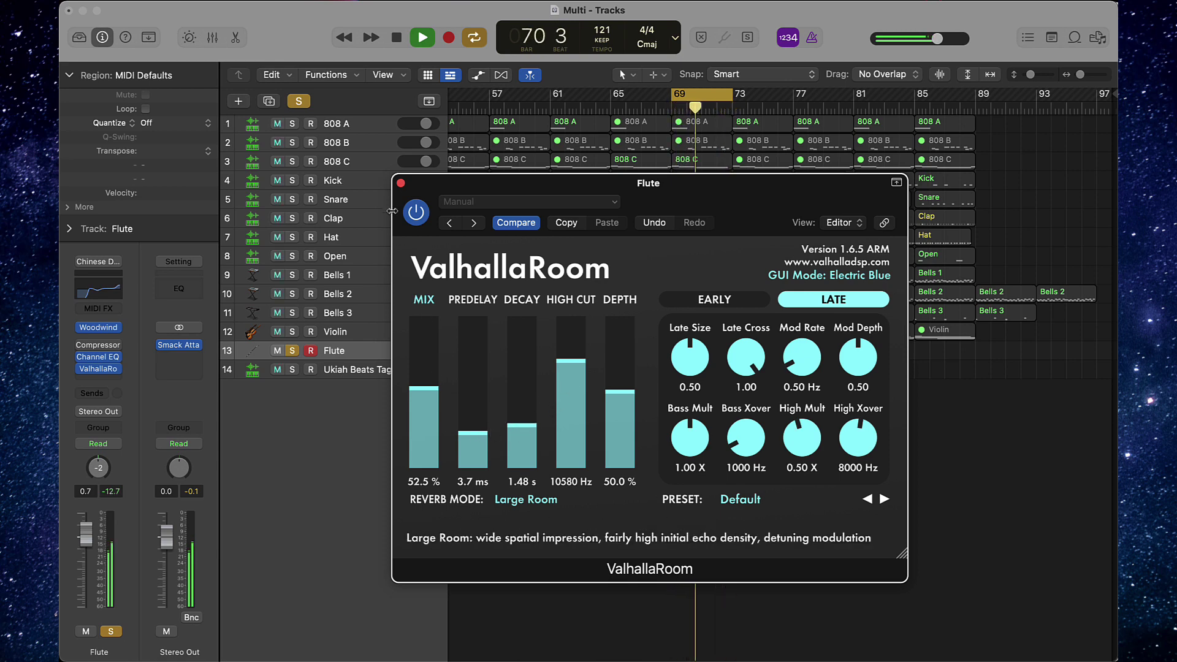
- Close the reverb window, unsolo the Flute track and turn off looping
left_click(400, 184)
key("s")
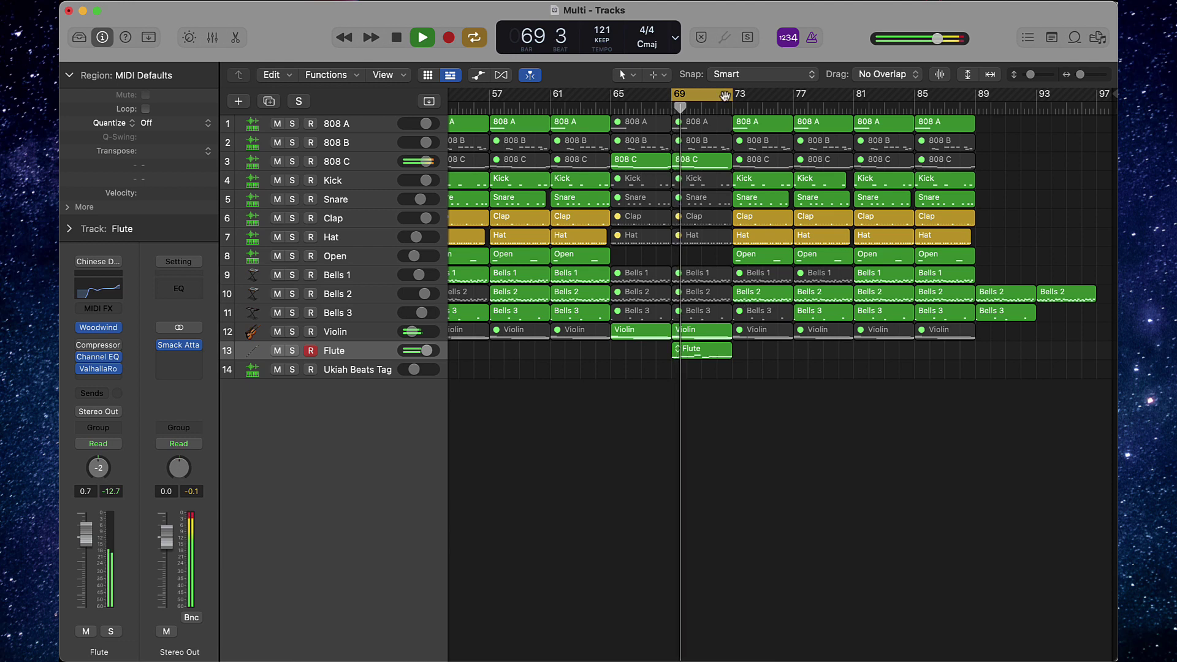
key("c")
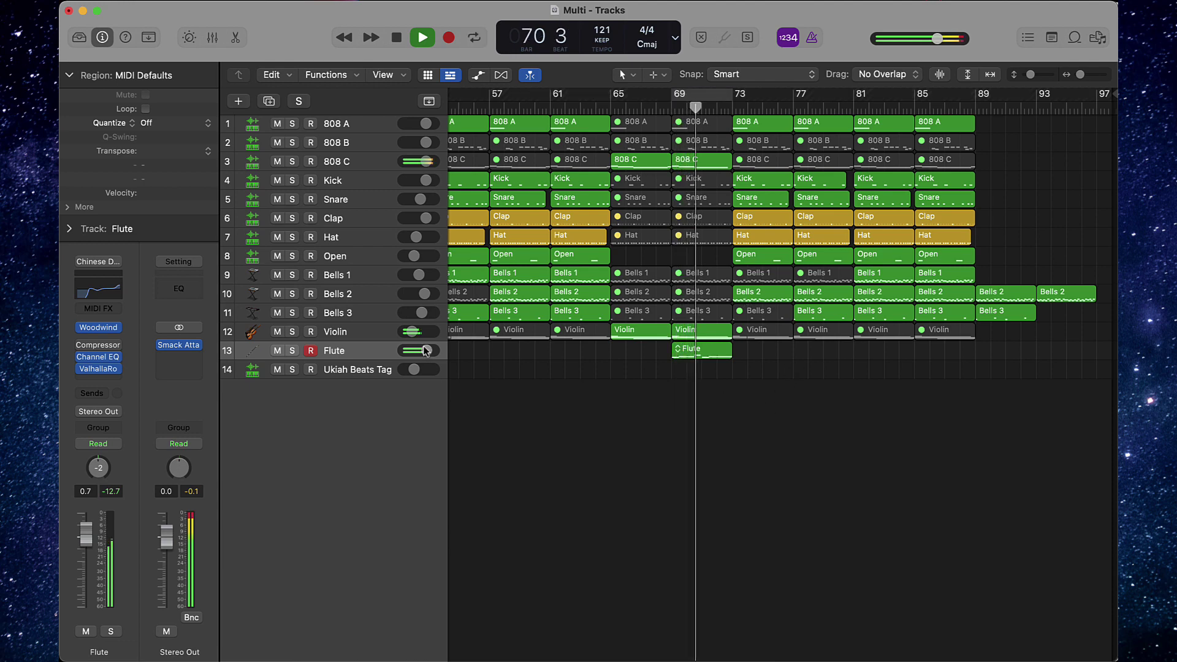
- Enable the Flute's Compressor and try a 1.1:1 ratio with the Vintage VCA model while looping bars 69 to 73
left_click(362, 351)
left_click(82, 346)
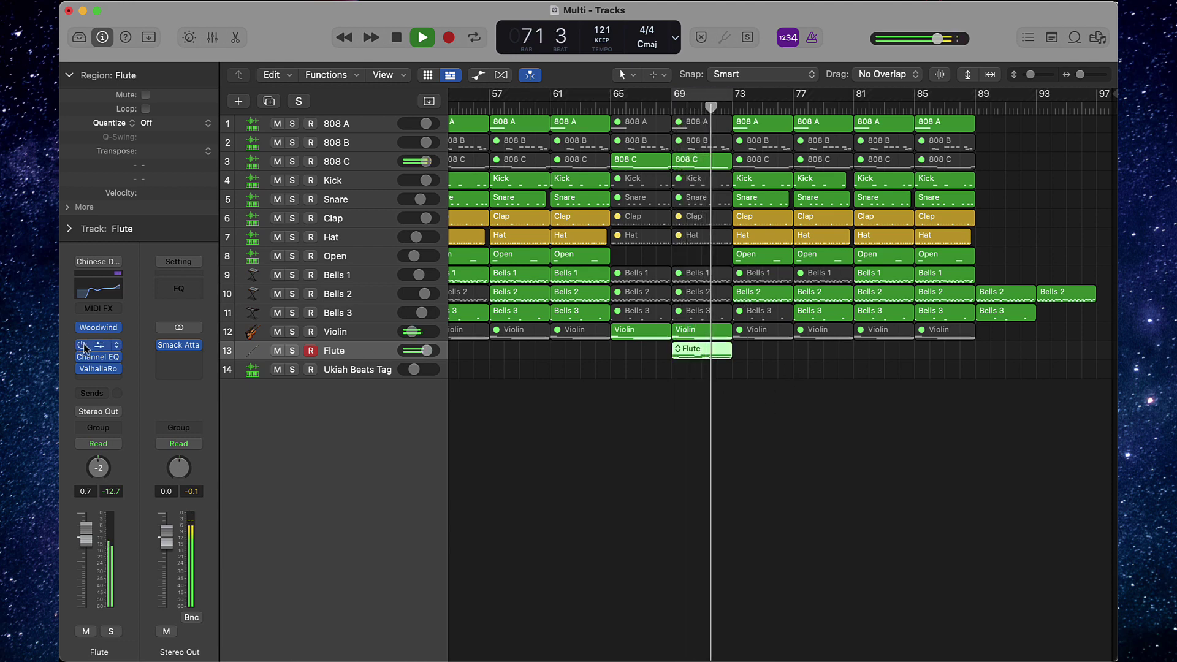
left_click(98, 345)
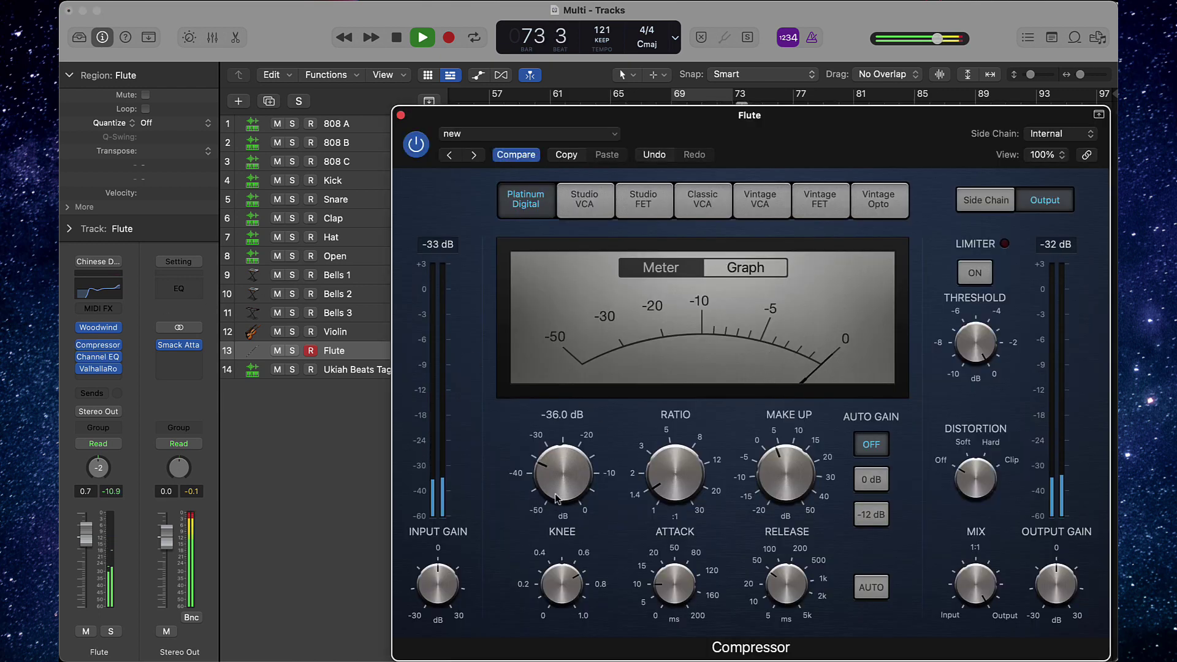
key("space")
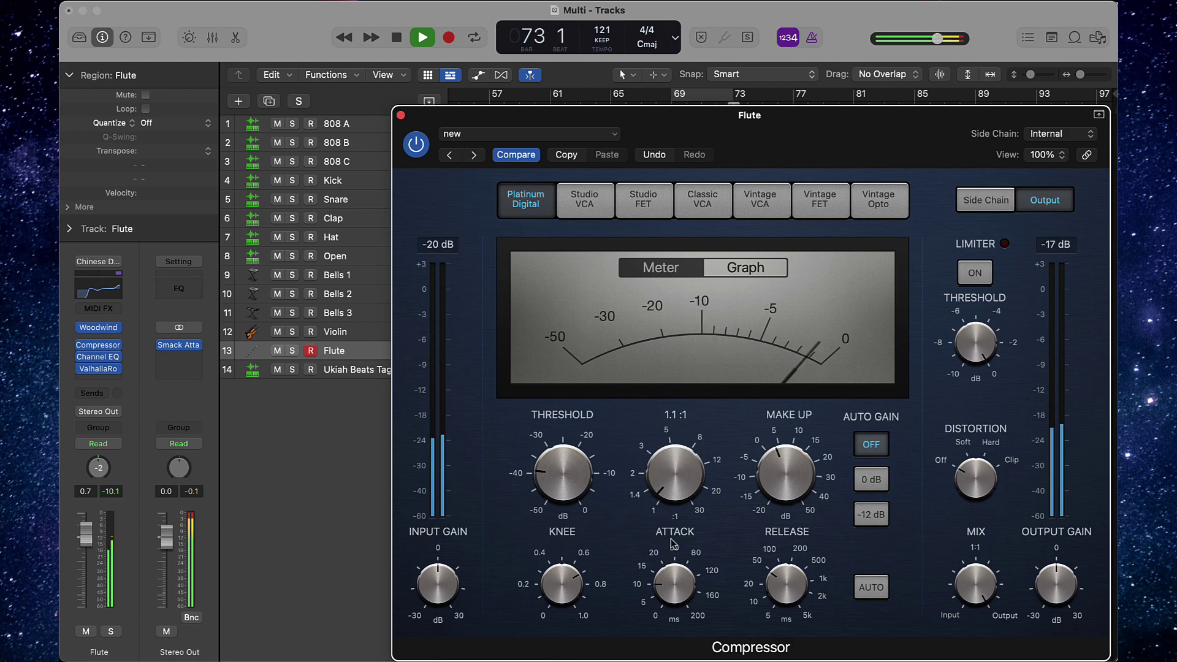
left_click(765, 200)
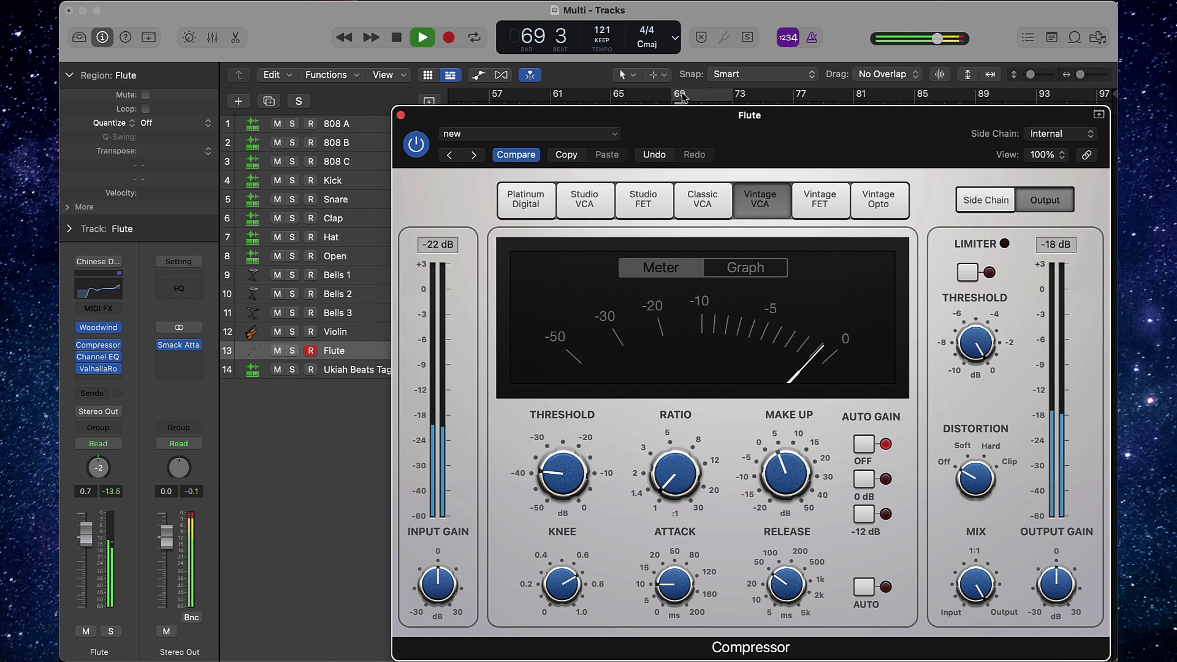
key("c")
left_click_drag(691, 124, 606, 82)
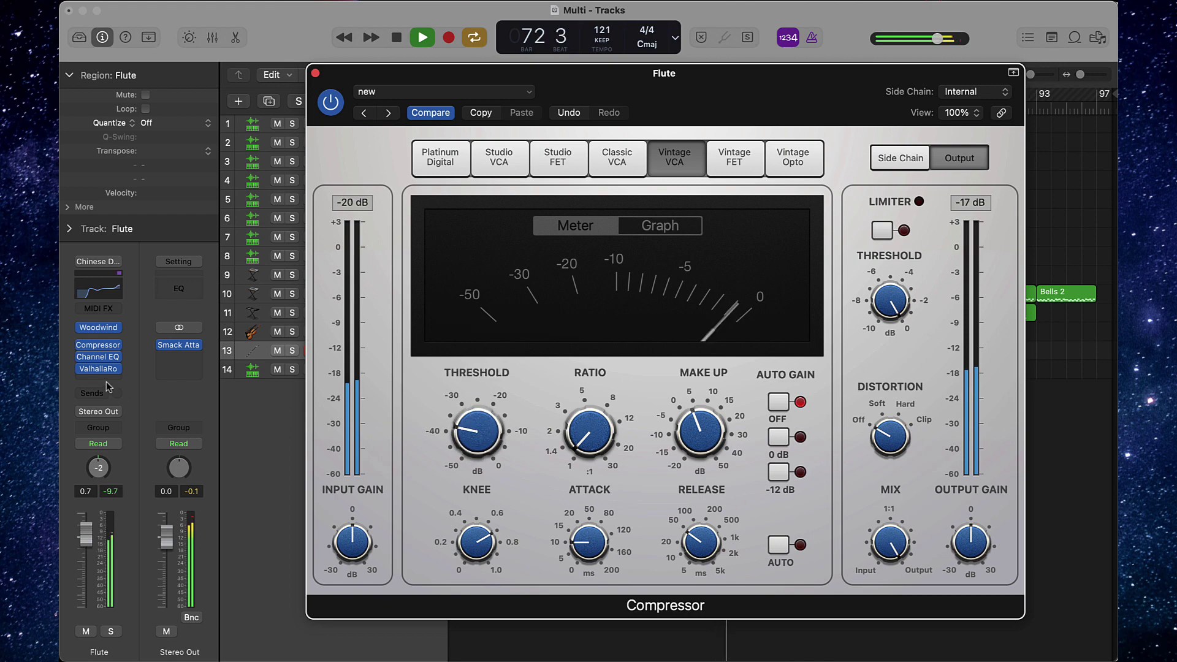
- Bypass the Compressor on the Flute track and remove it from the effects chain
left_click(89, 351)
left_click(116, 349)
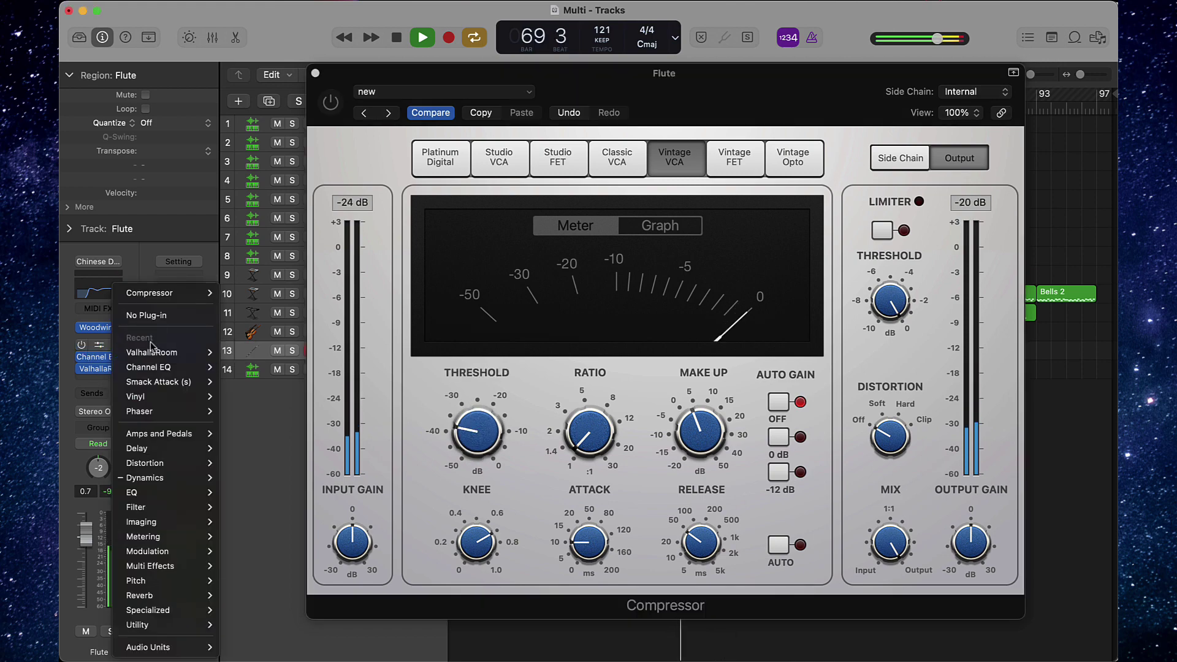
left_click(153, 316)
- Insert the Waves MV2 (s) plug-in in the Flute's first effect slot and set low level to 6.9 and high level to -10.3
left_click(98, 345)
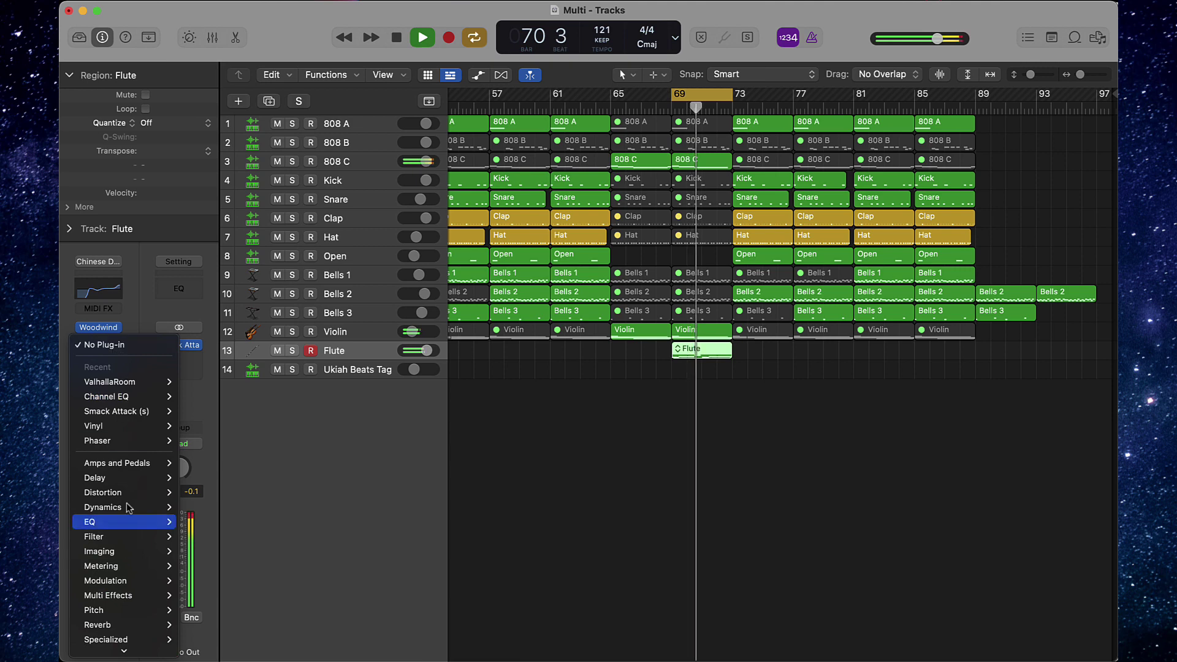
mouse_move(123, 648)
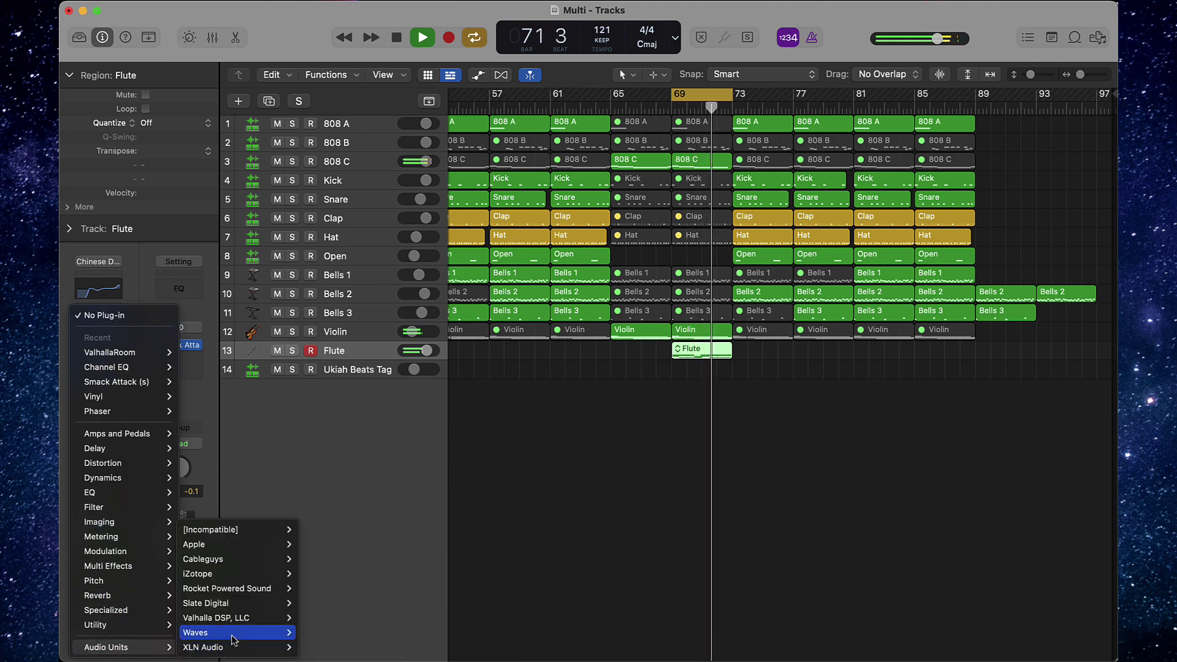
mouse_move(233, 633)
scroll(374, 588, "down", 10)
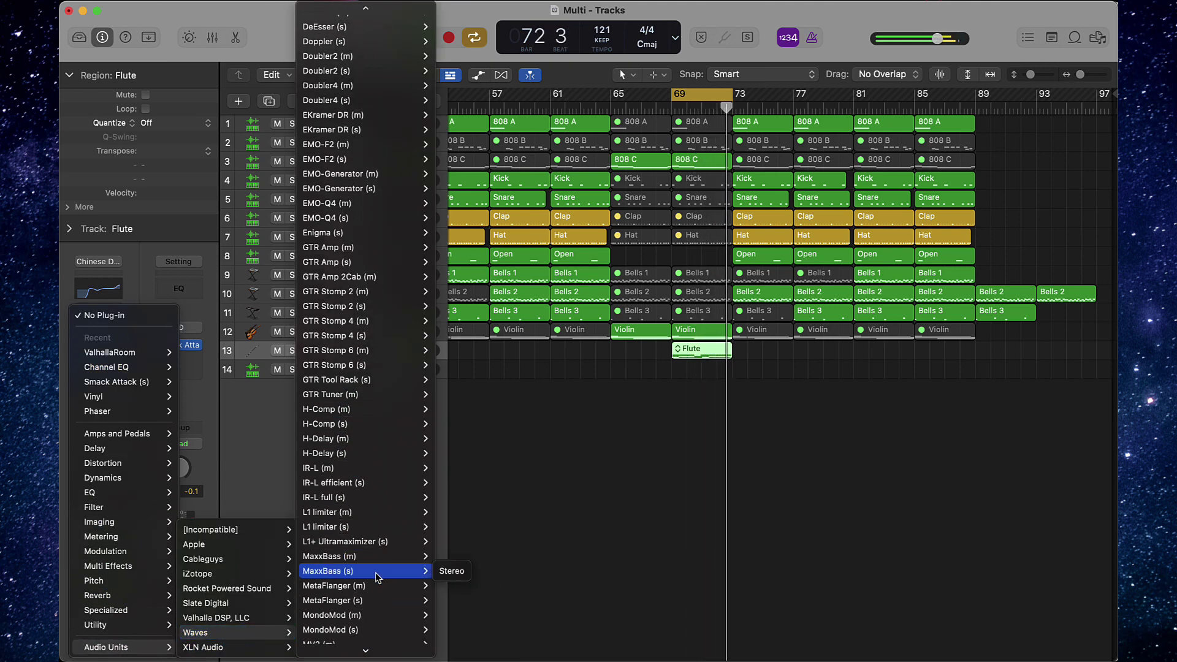
scroll(378, 578, "down", 10)
scroll(379, 577, "up", 10)
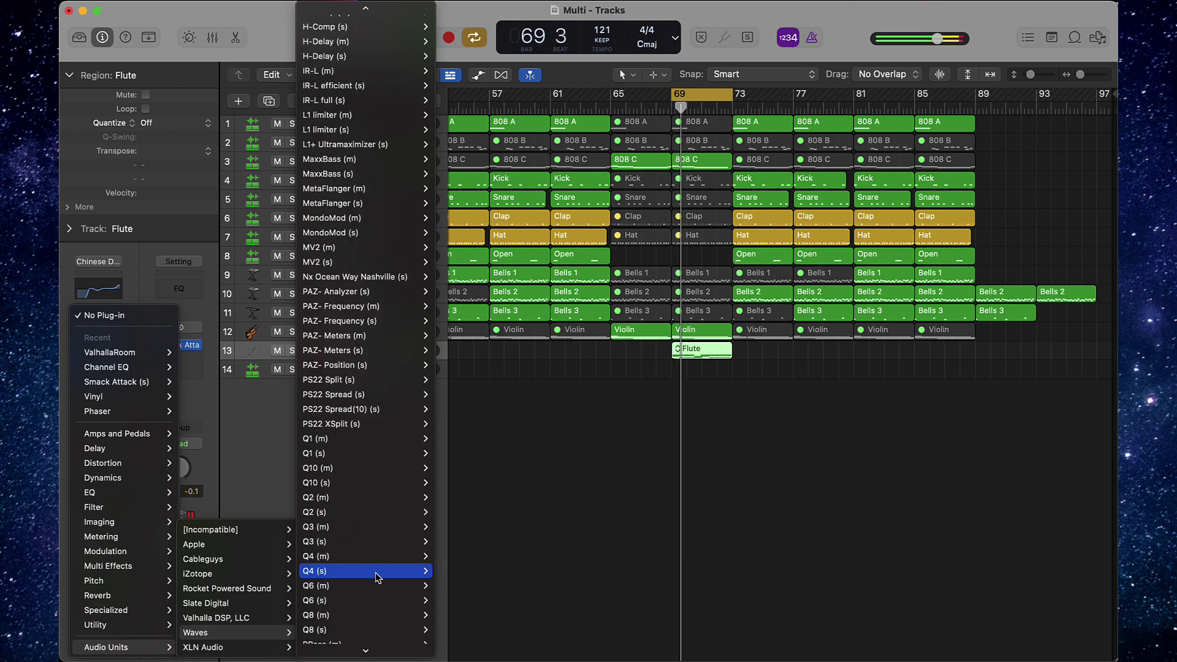
mouse_move(378, 578)
scroll(378, 578, "up", 10)
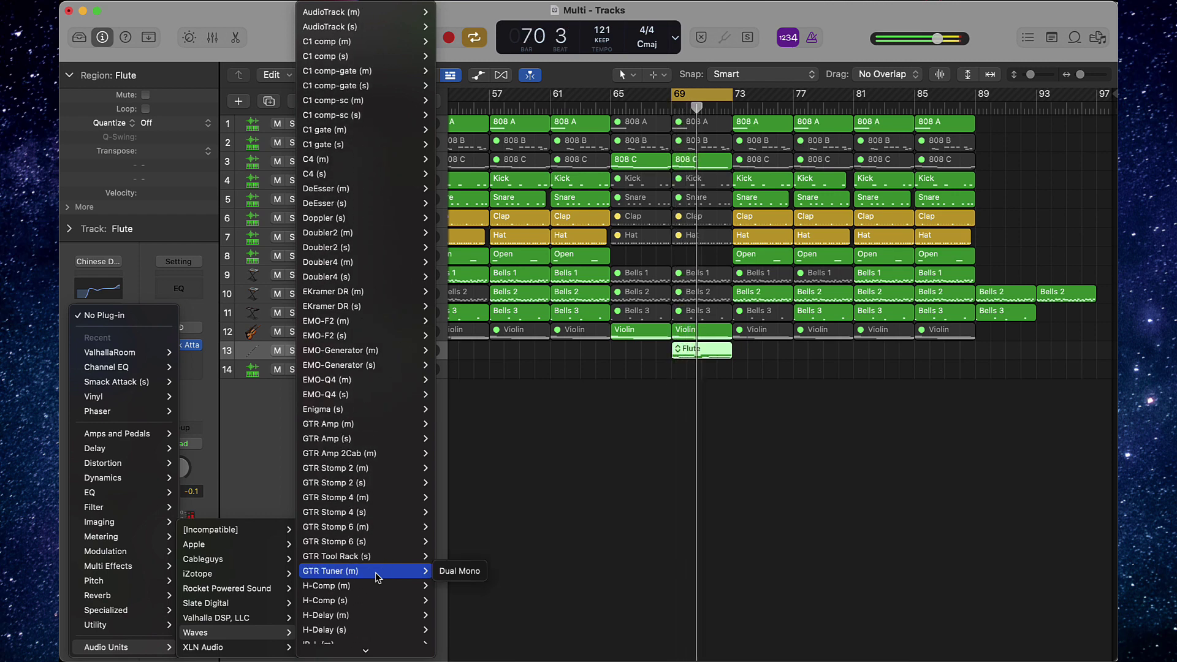
mouse_move(360, 556)
scroll(348, 555, "down", 8)
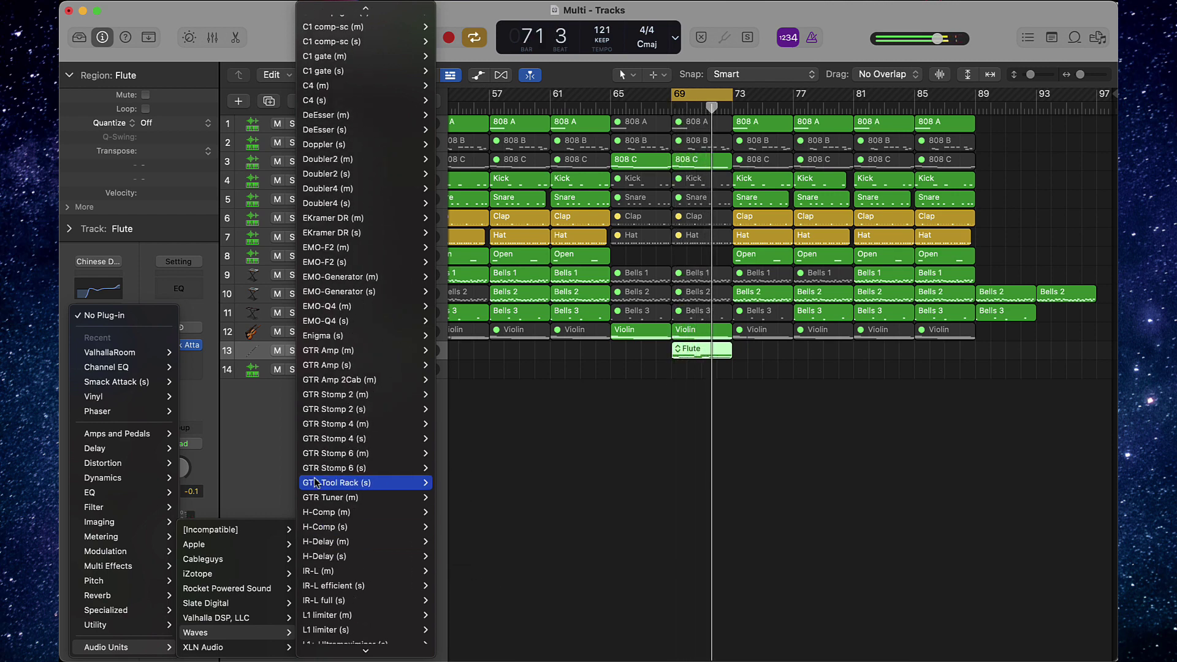
mouse_move(333, 500)
left_click(452, 498)
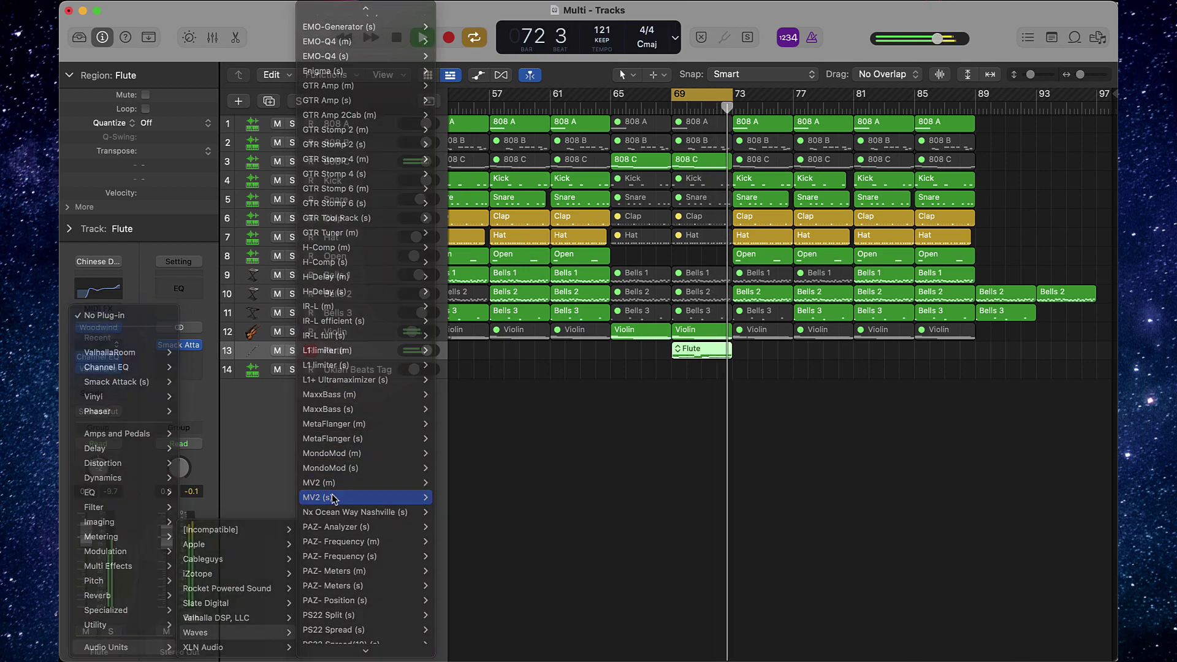
left_click(432, 395)
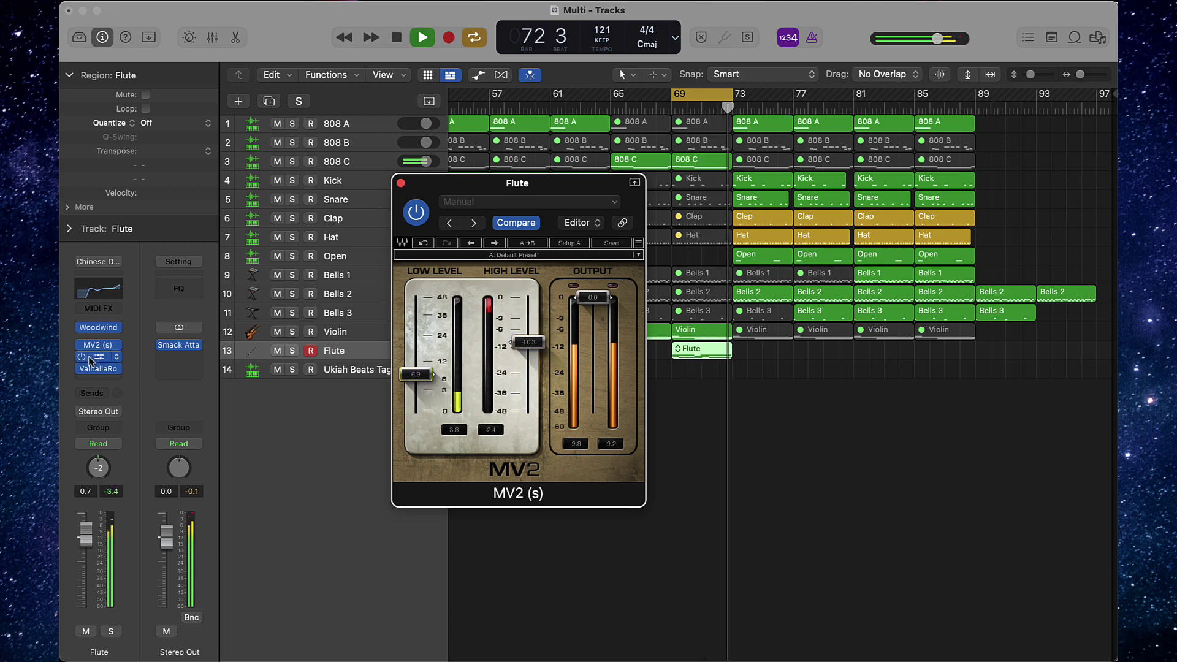
- Try MV2 after the Channel EQ and return it ahead of the EQ, with the Flute volume lowered to -1.4 dB
left_click_drag(94, 340, 94, 342)
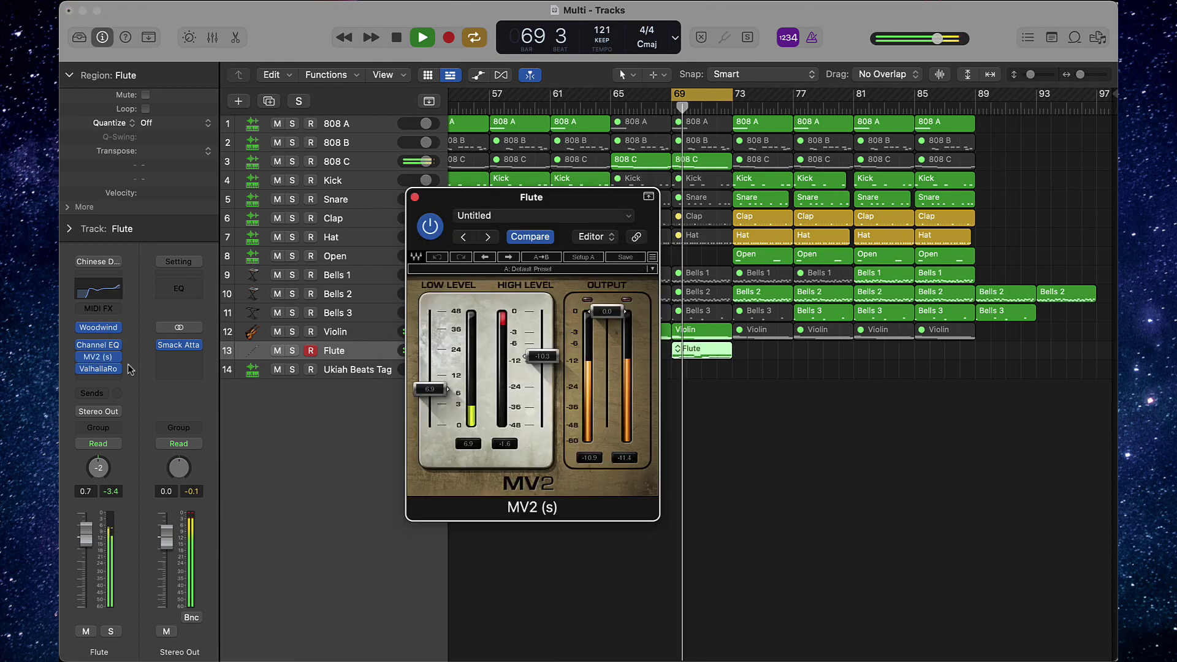
left_click(313, 448)
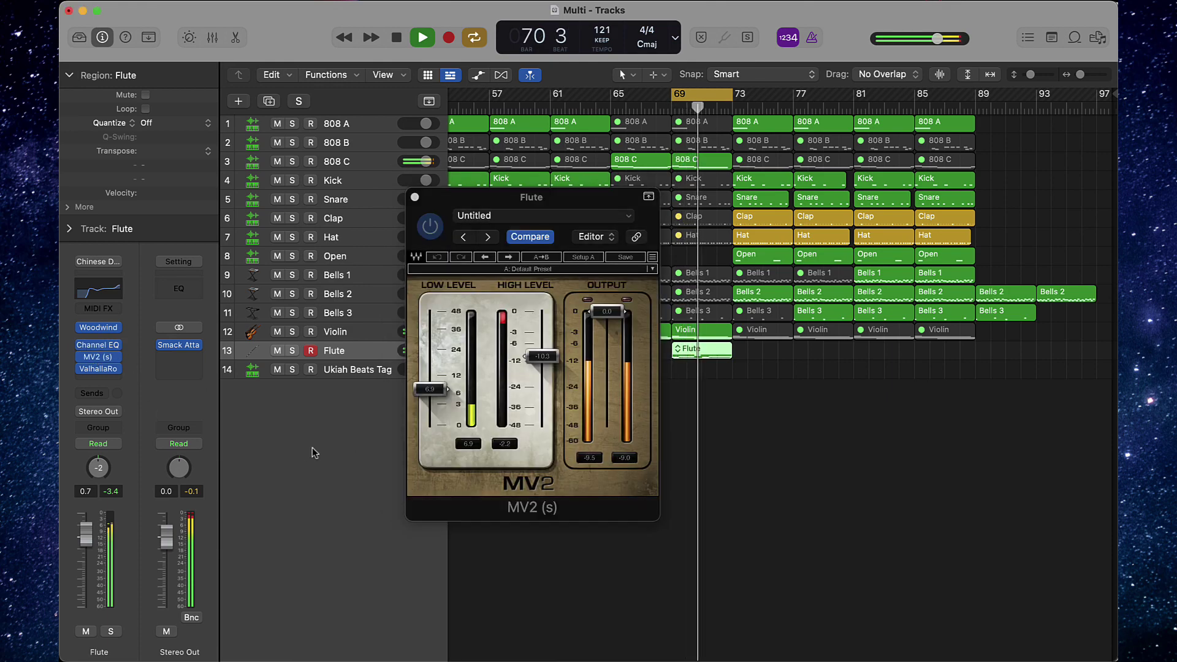
left_click_drag(84, 532, 84, 543)
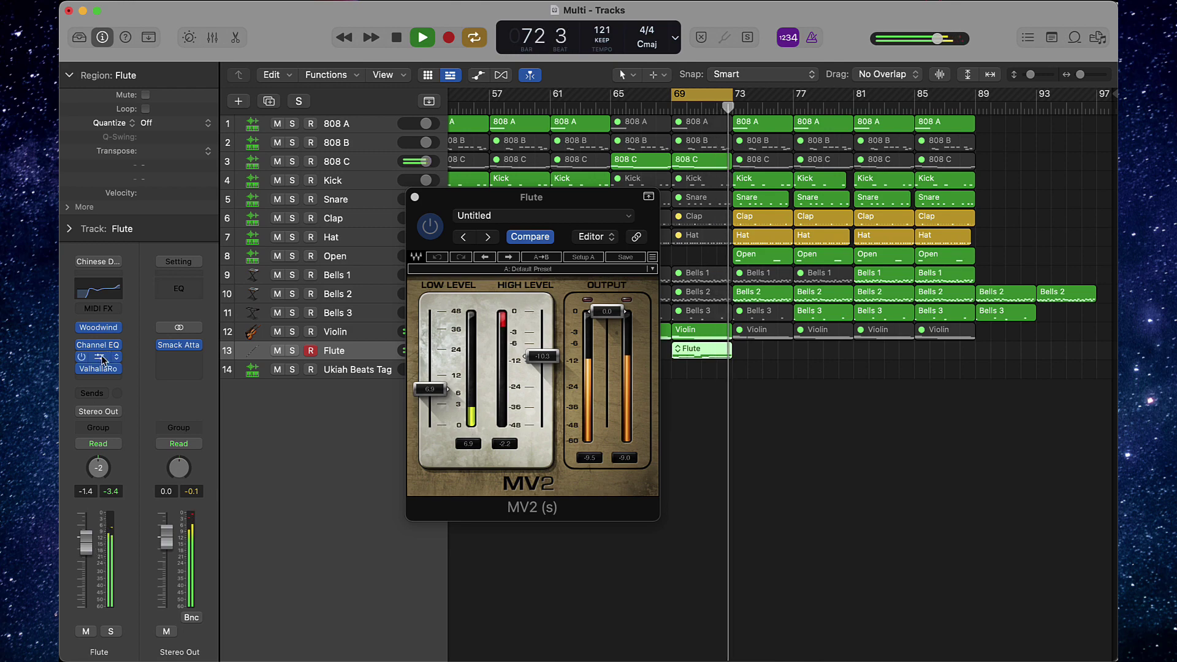
left_click_drag(102, 358, 99, 344)
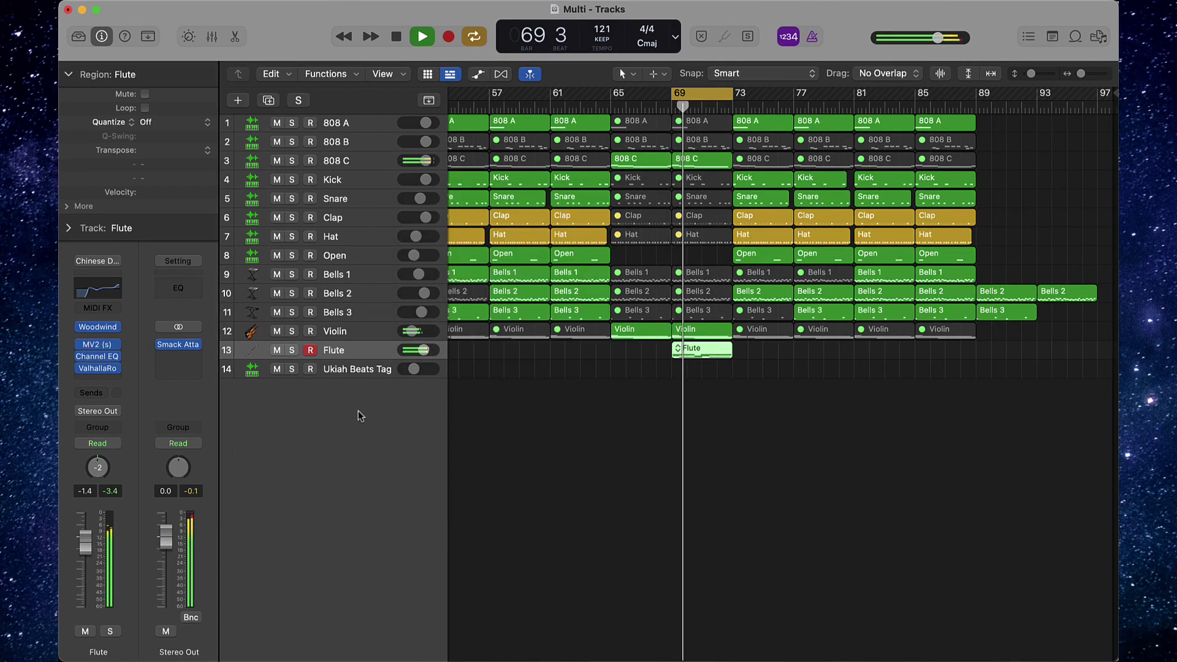
left_click(595, 444)
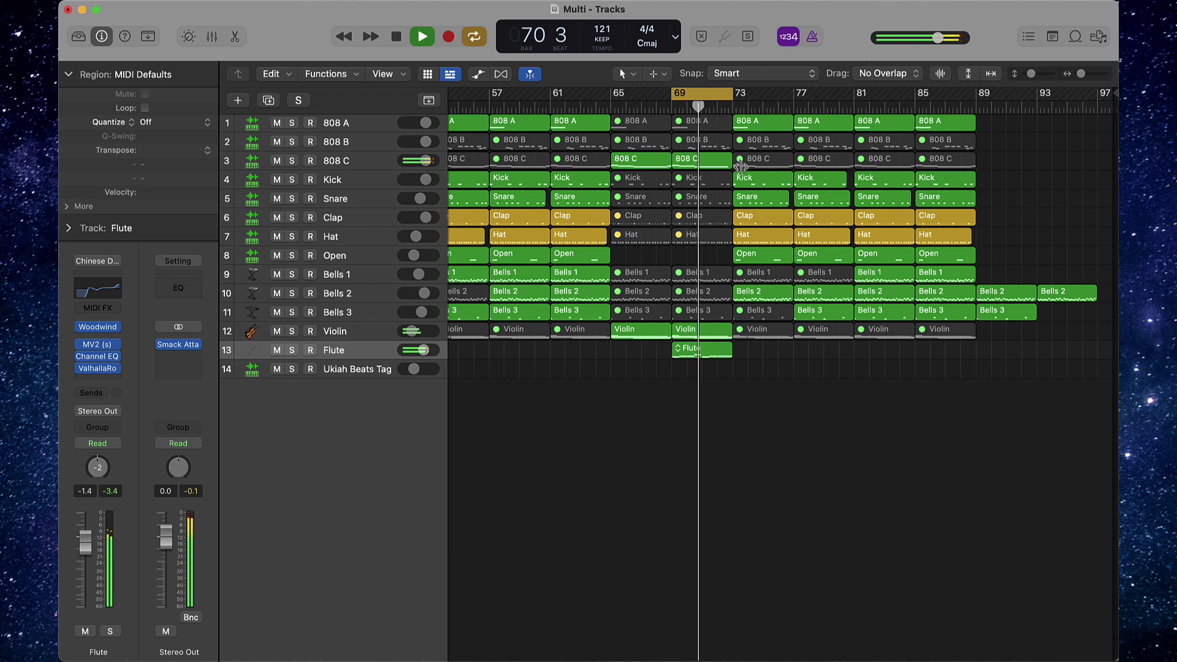
- Turn off looping and set the Flute track's pan to +1 and volume to -4.1 dB
key("c")
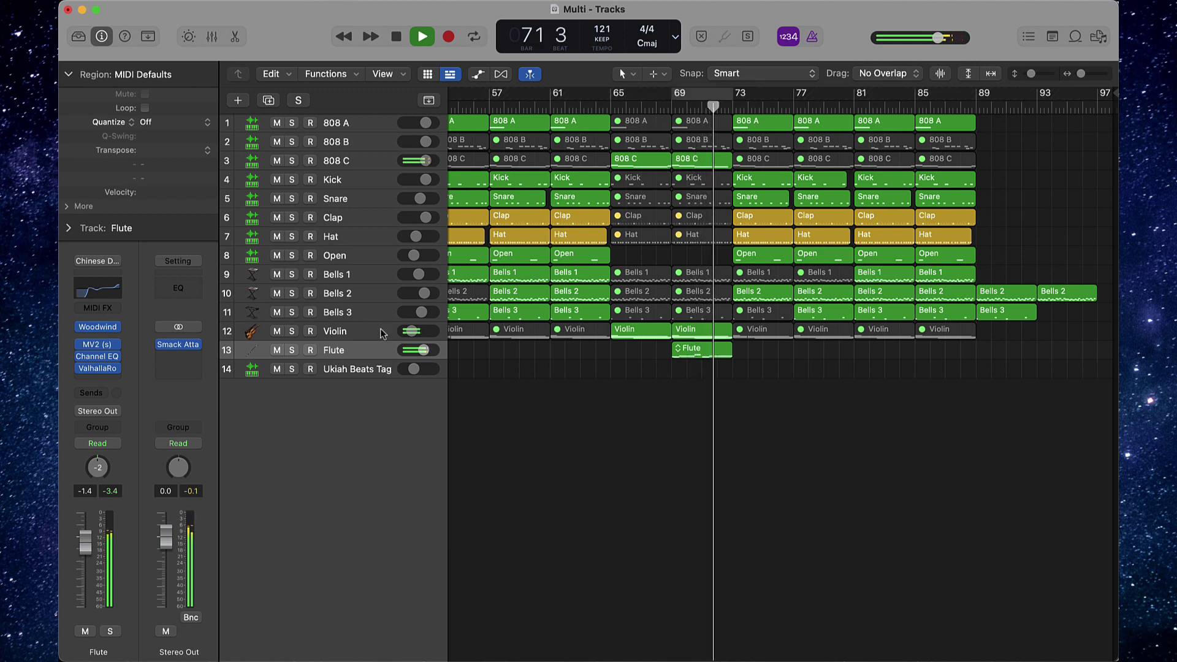
left_click_drag(98, 470, 98, 465)
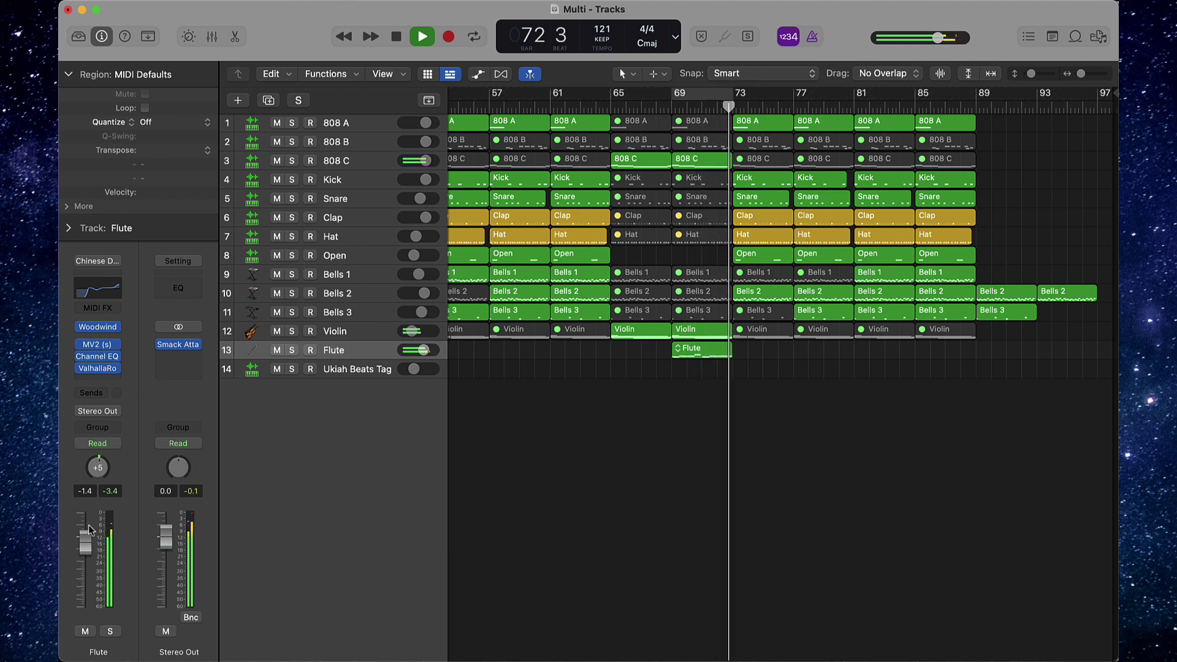
left_click_drag(86, 534, 86, 540)
left_click_drag(92, 473, 92, 476)
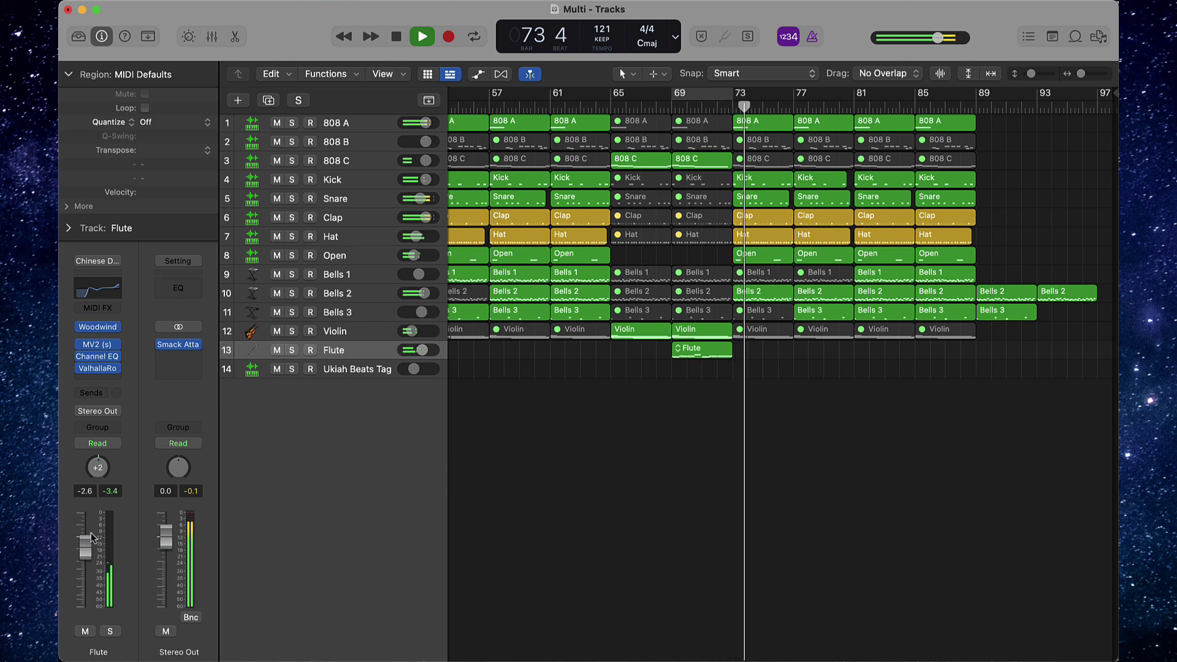
left_click_drag(89, 538, 89, 542)
left_click_drag(92, 471, 92, 472)
left_click_drag(89, 529, 89, 533)
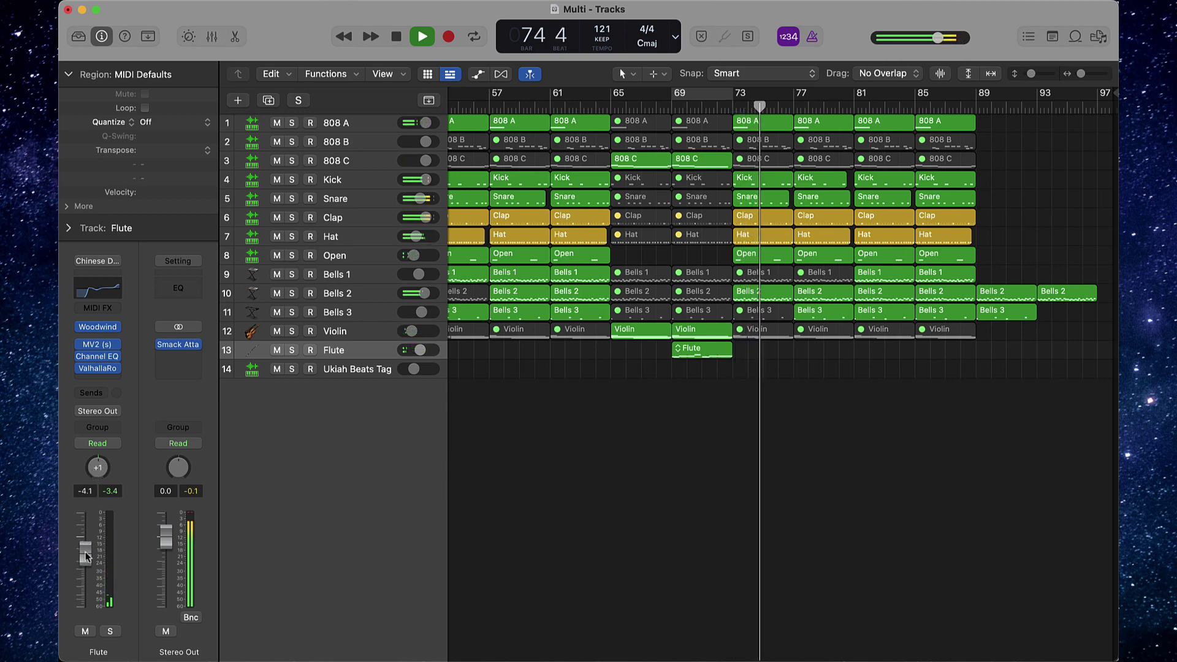
- Set the Snare track's pan to -1 and deselect its regions
scroll(712, 487, "left", 2)
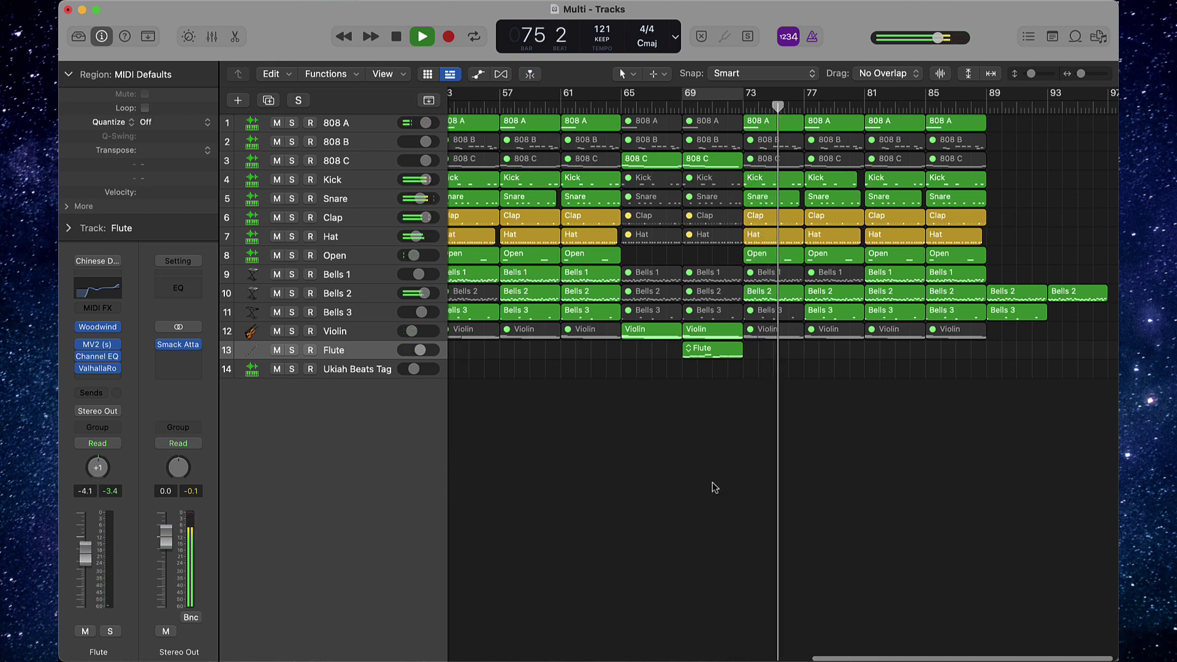
left_click(378, 203)
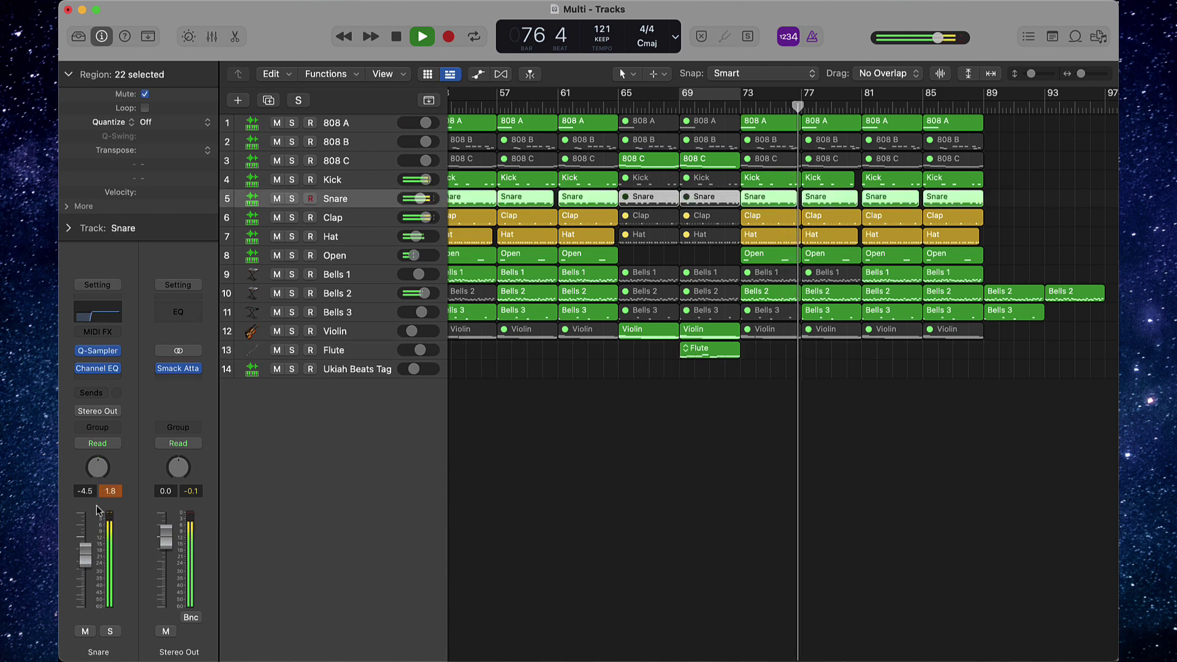
left_click_drag(98, 471, 98, 474)
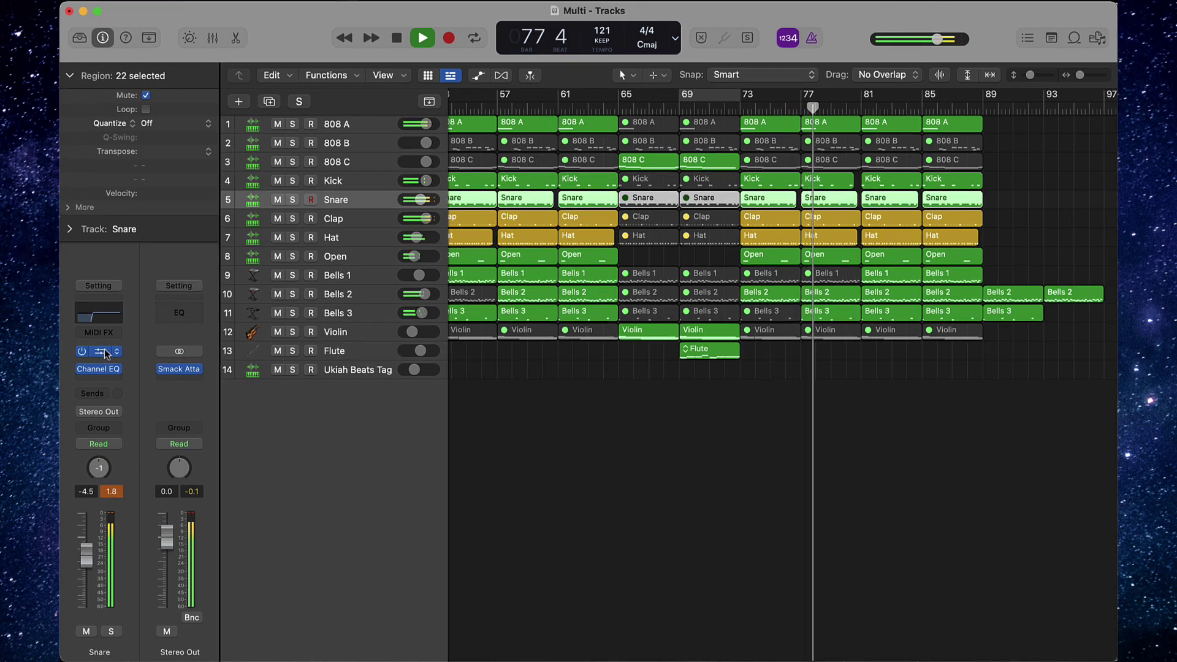
left_click(613, 433)
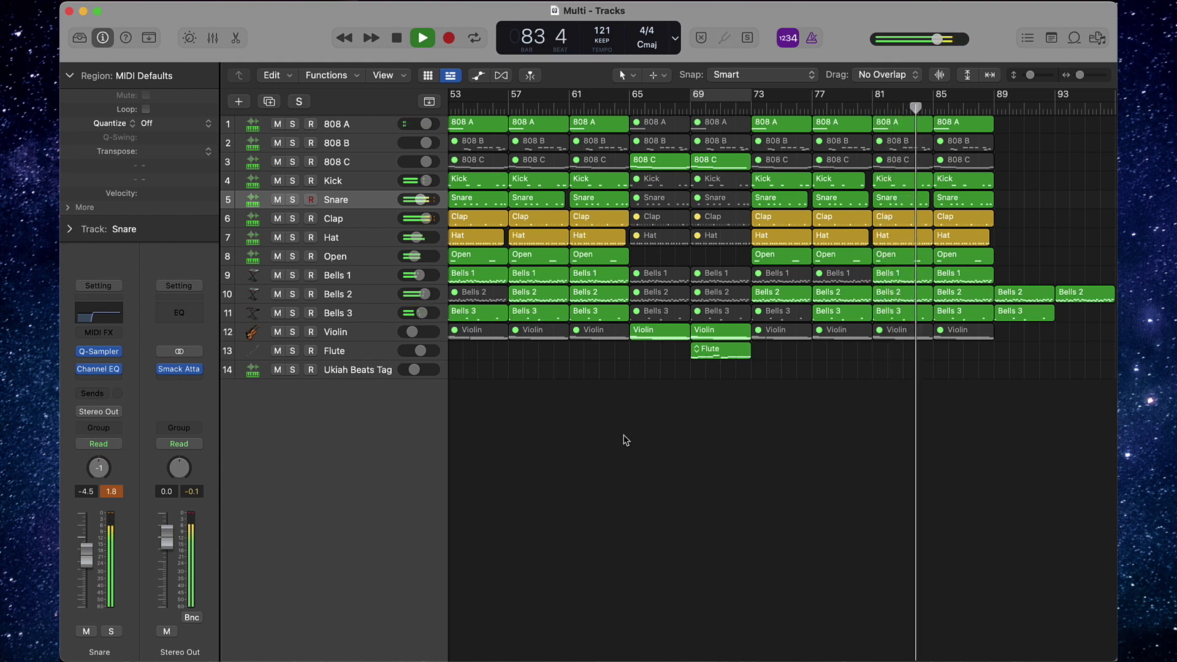
- Replay from bar 69 and set the Flute's Channel EQ low cut to 69.5 Hz and high shelf to 12400 Hz at -0.2 dB
left_click(684, 107)
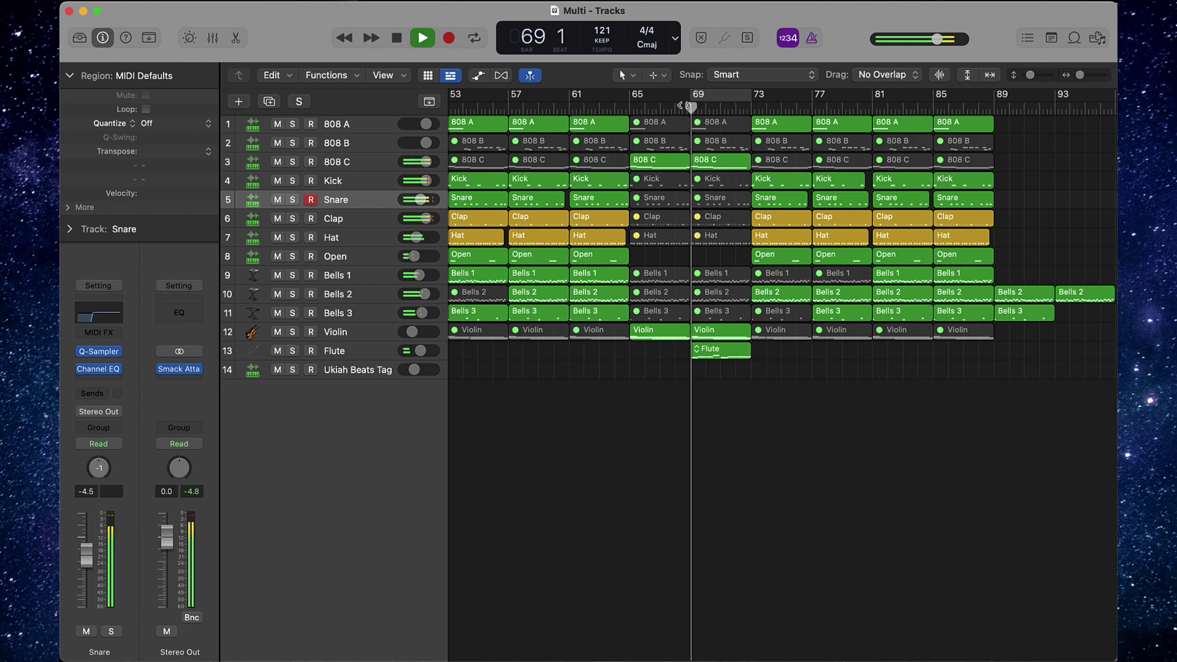
left_click(350, 353)
left_click(111, 288)
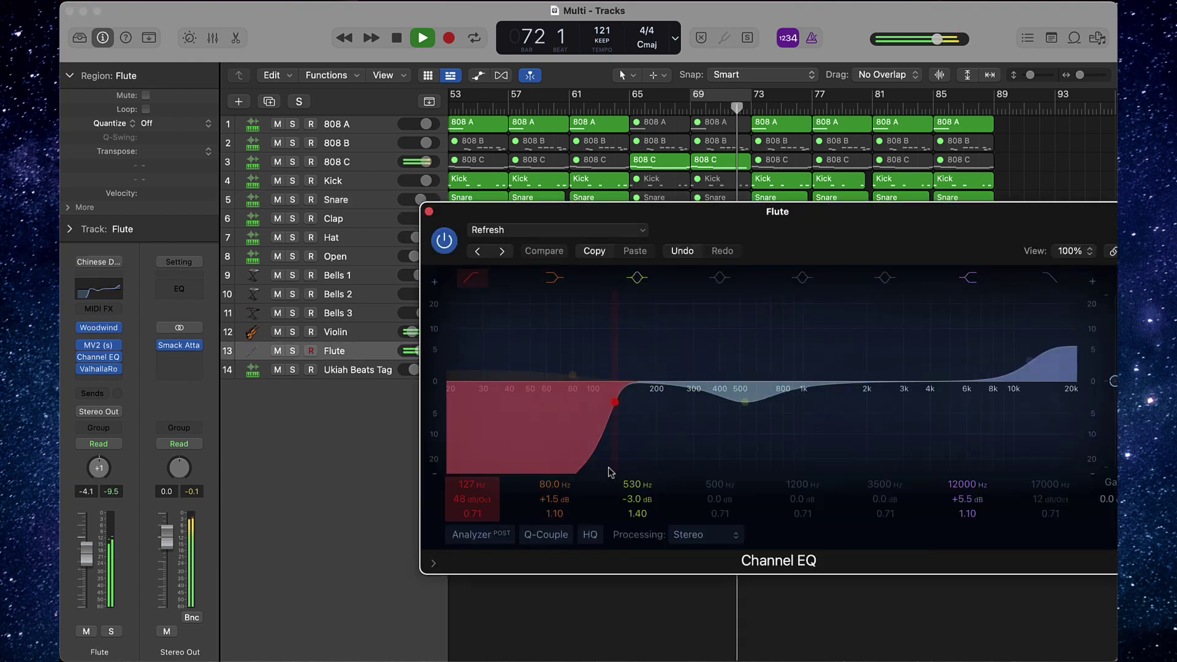
left_click_drag(458, 482, 458, 466)
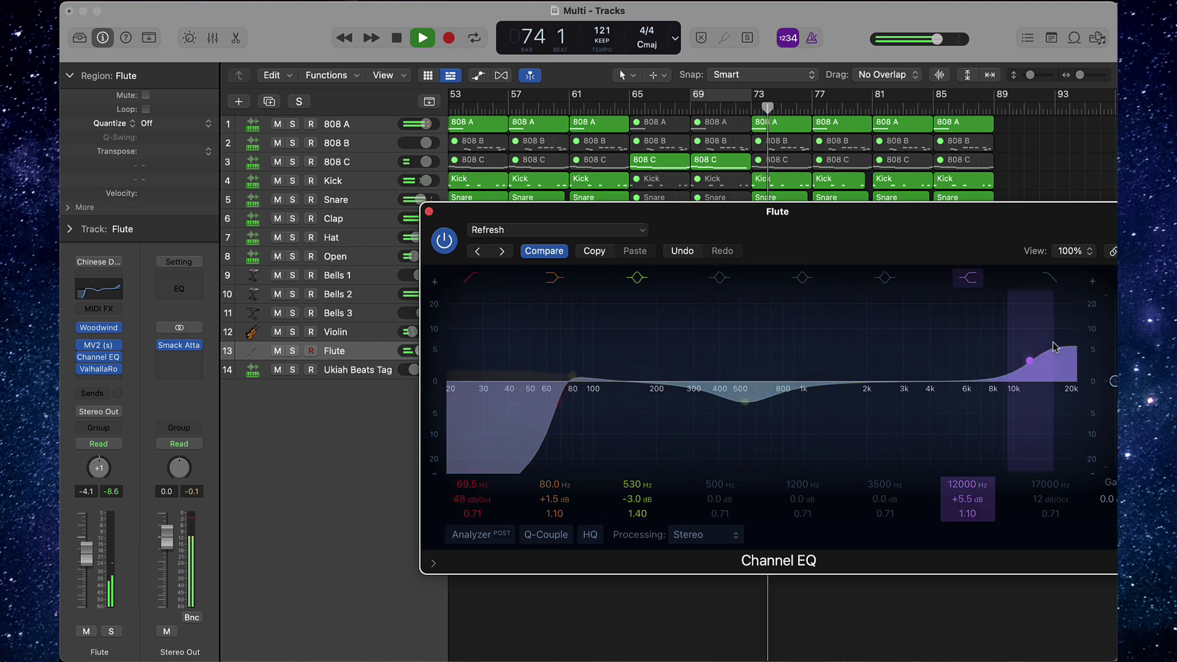
left_click_drag(1065, 356, 1067, 385)
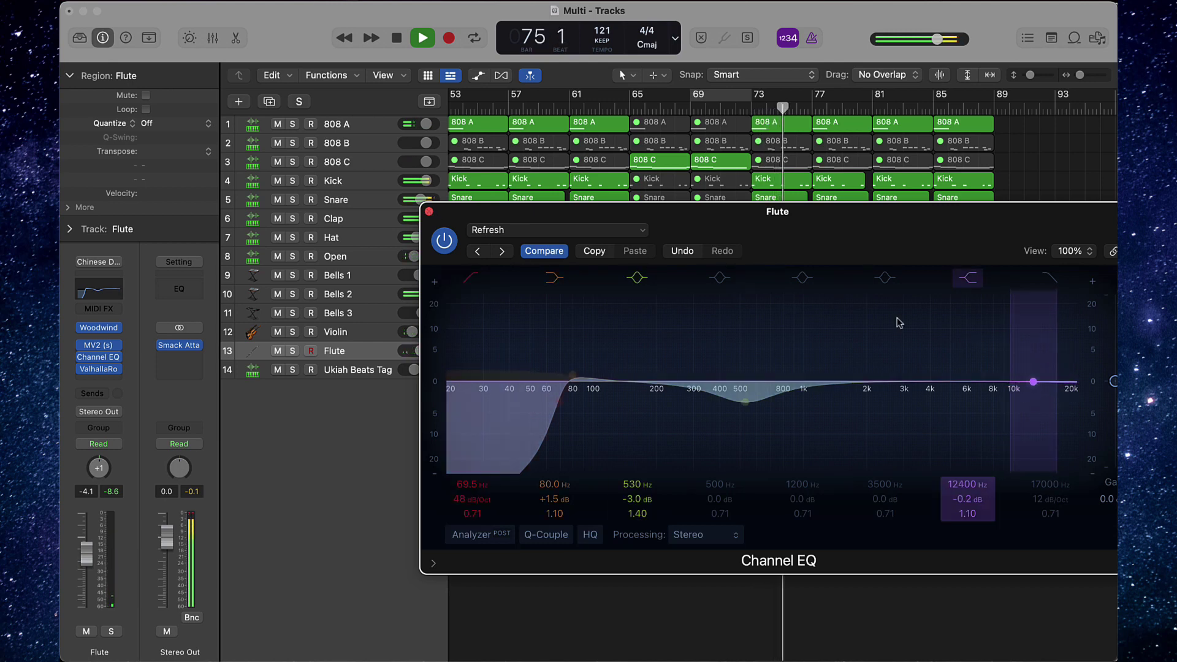
left_click(427, 212)
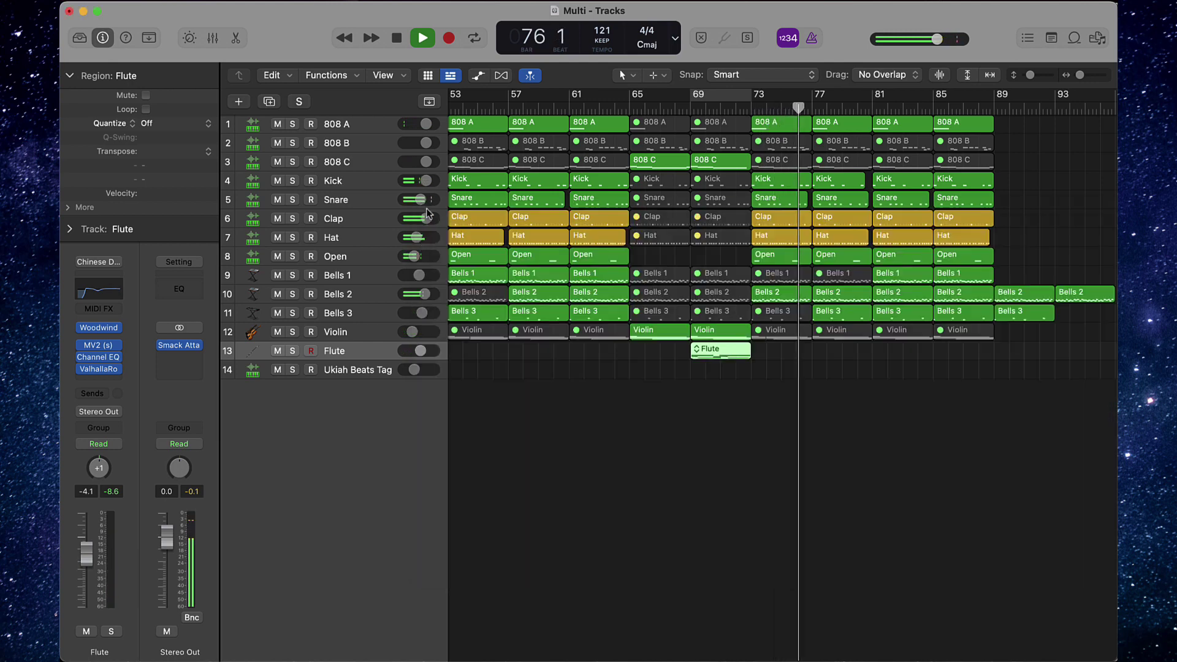
- Shorten the Flute region's final long note to end slightly before bar 73, replay it, and return to the full arrangement view
double_click(731, 358)
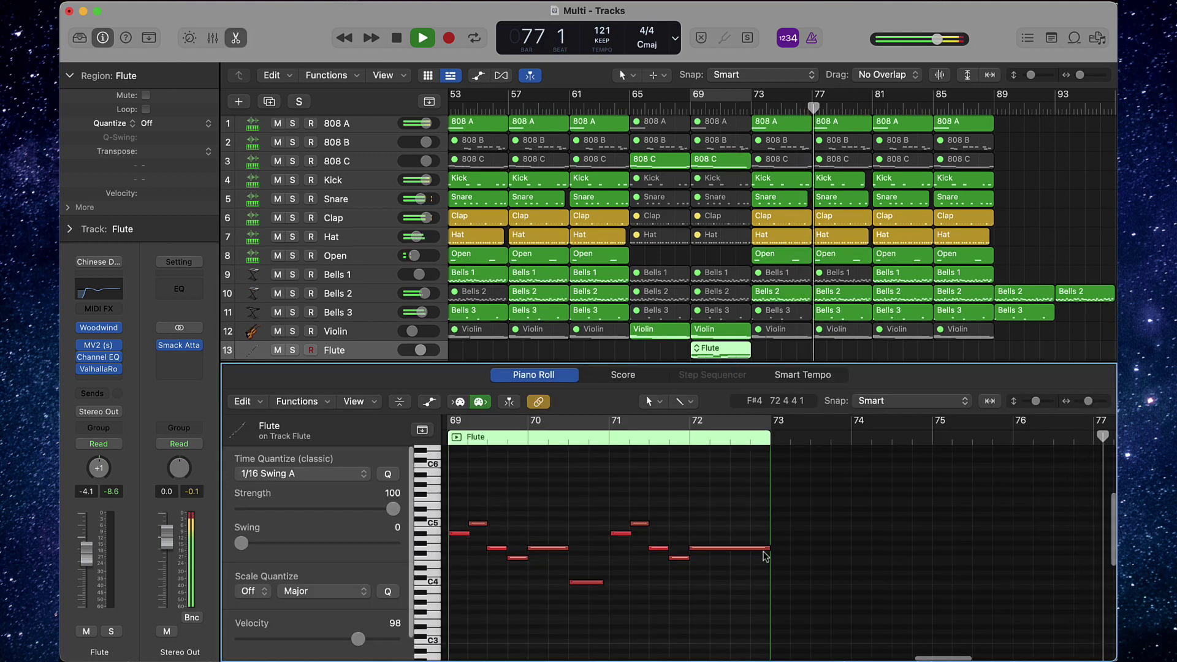
left_click_drag(768, 549, 754, 551)
left_click(656, 443)
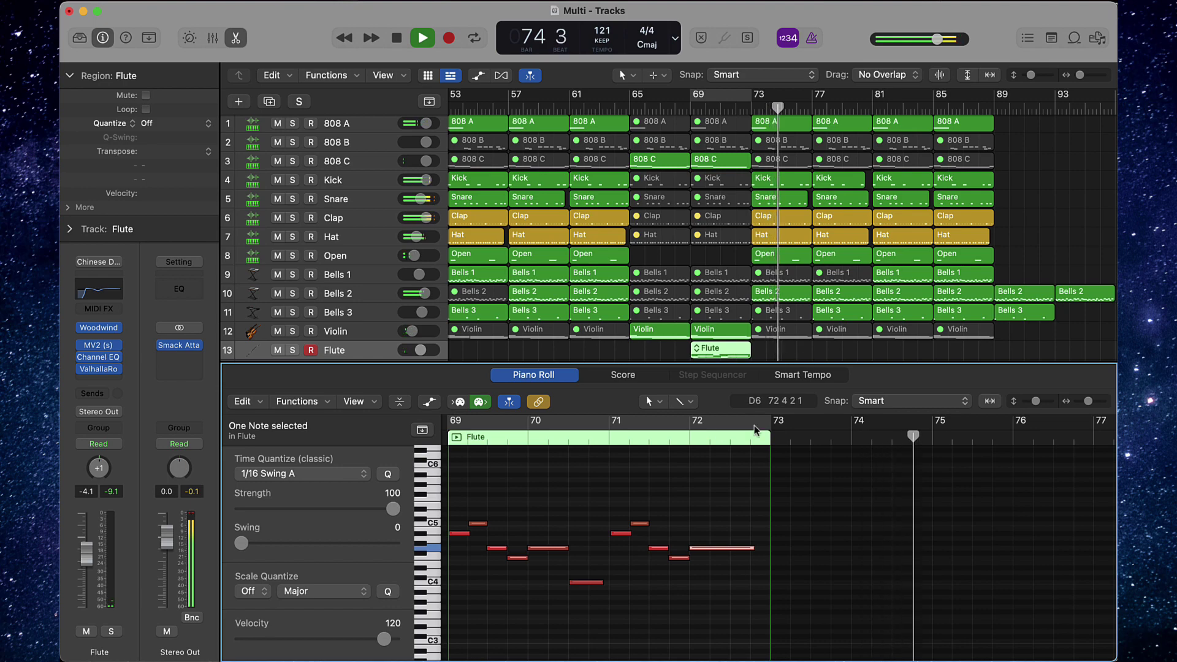
left_click(643, 349)
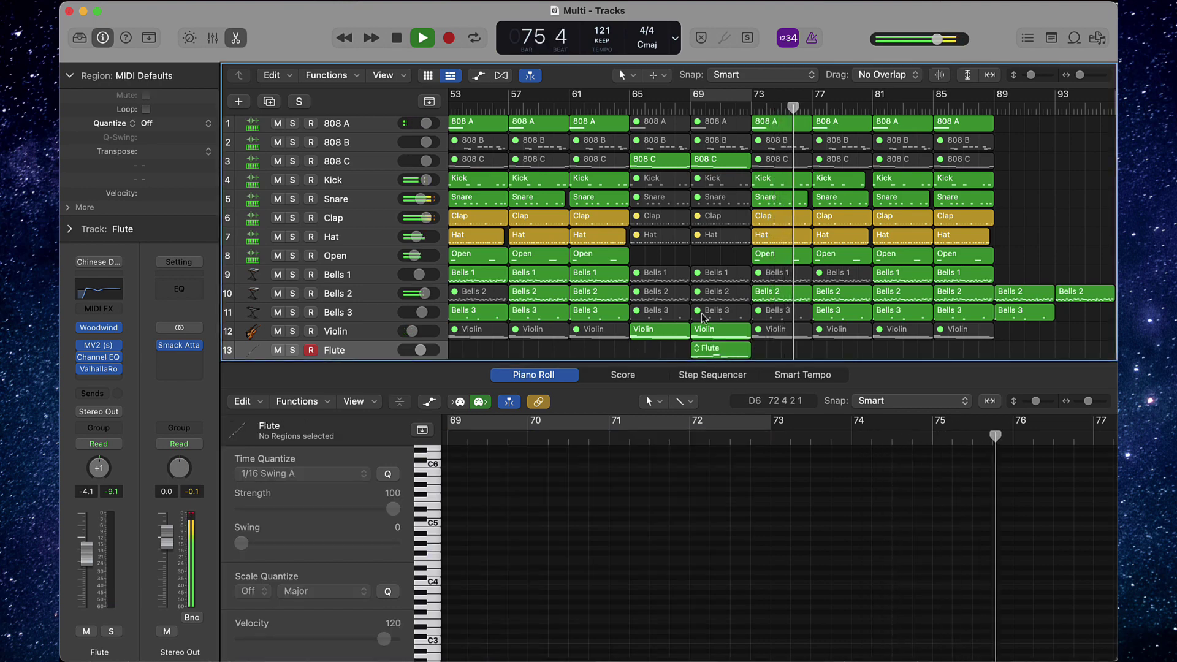
key("e")
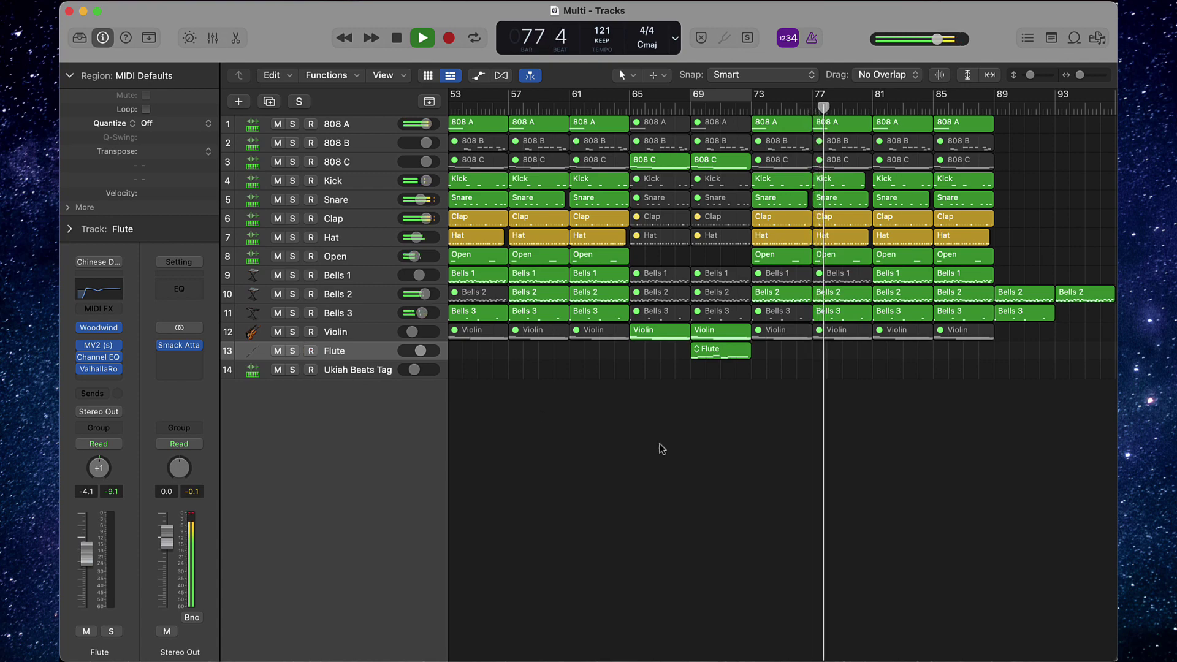
key("z")
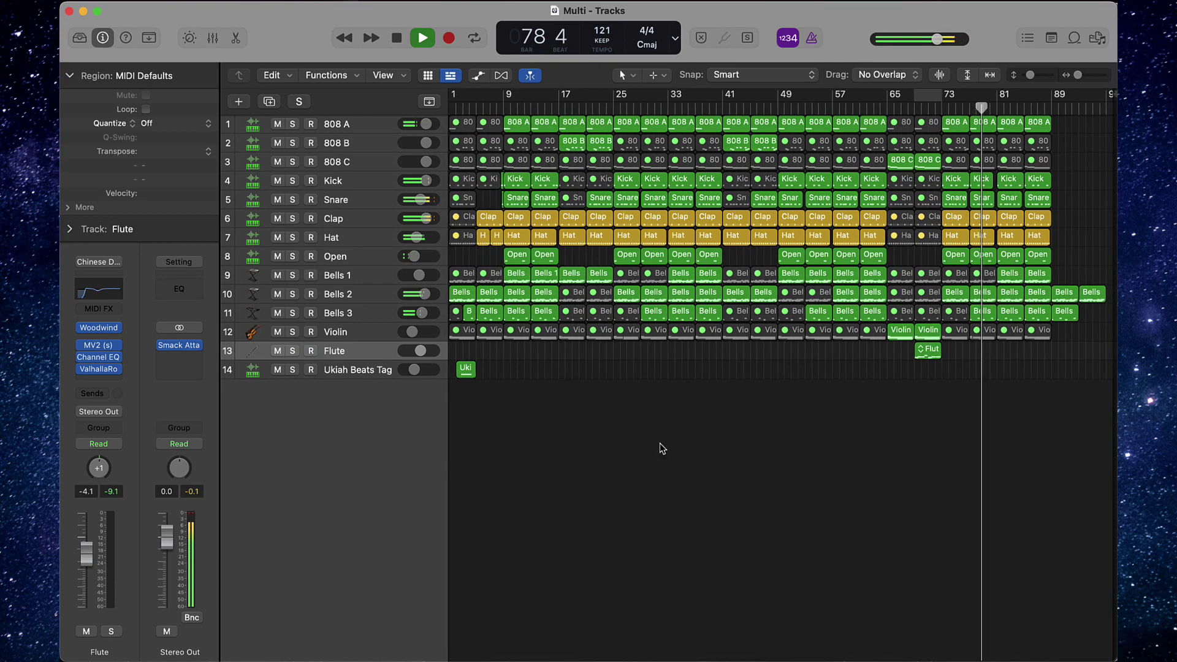